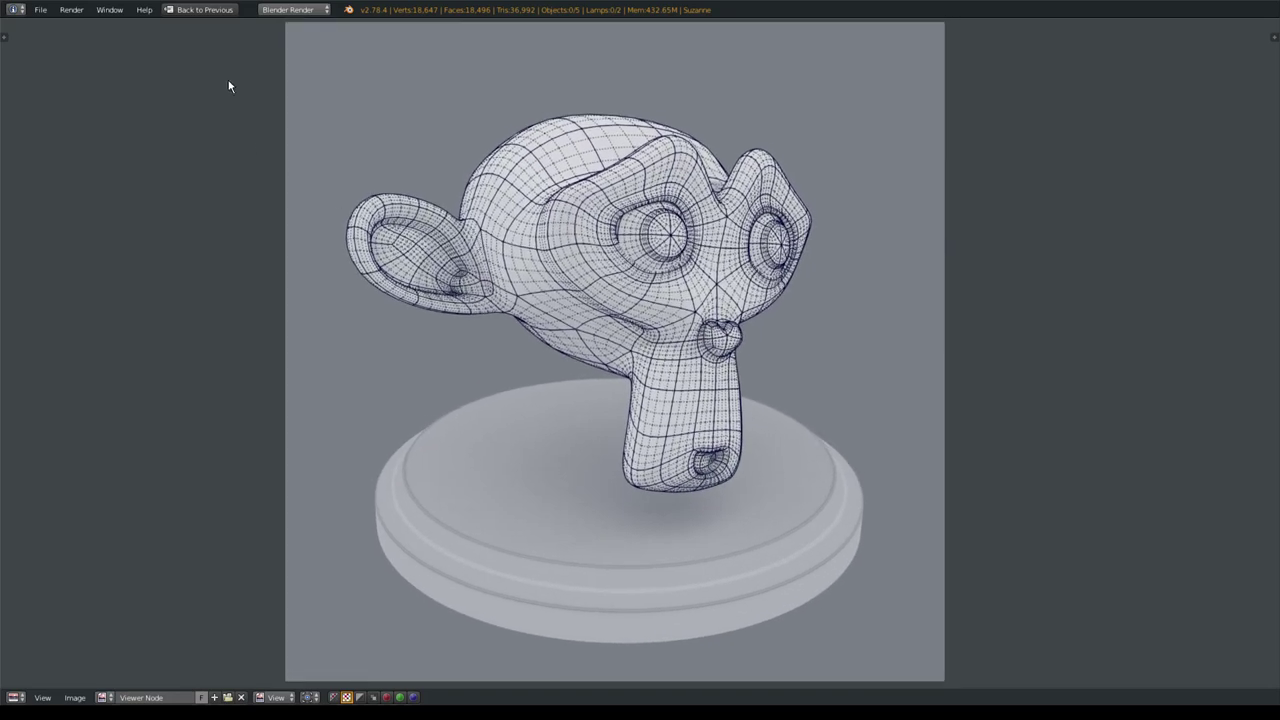
Leave the full-screen render and make the right area a 3D viewport facing Suzanne.
left_click(214, 13)
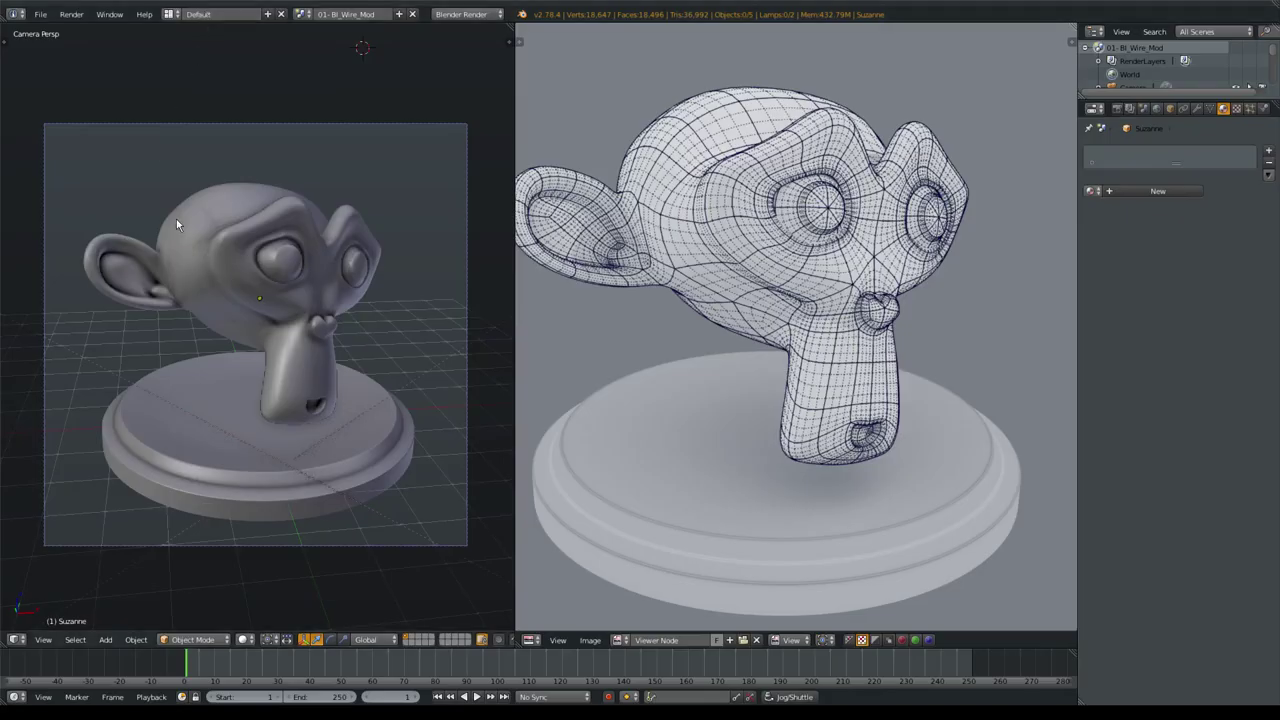
key("shift+F5")
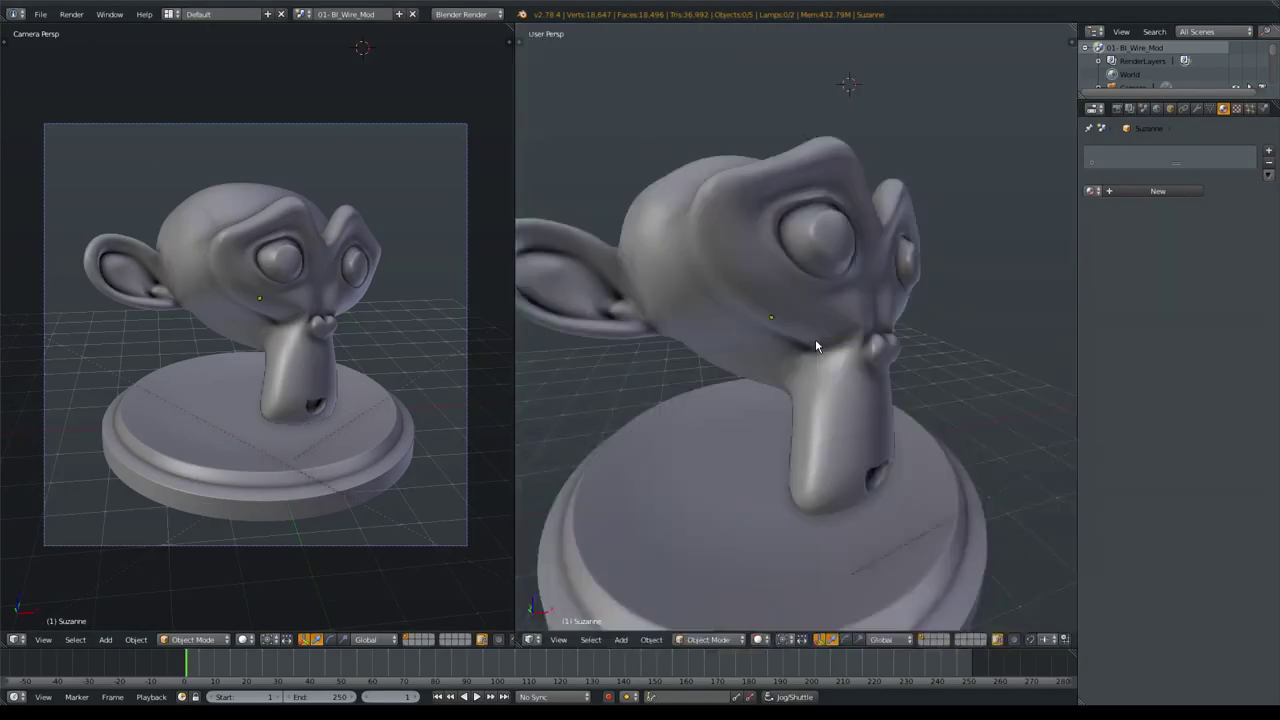
mouse_move(815, 339)
middle_mouse_down()
mouse_move(877, 289)
mouse_move(855, 369)
mouse_move(872, 323)
mouse_move(928, 292)
middle_mouse_up()
Select Suzanne and bring up the Add Modifier list in her Modifiers settings.
right_click(872, 323)
left_click(1186, 108)
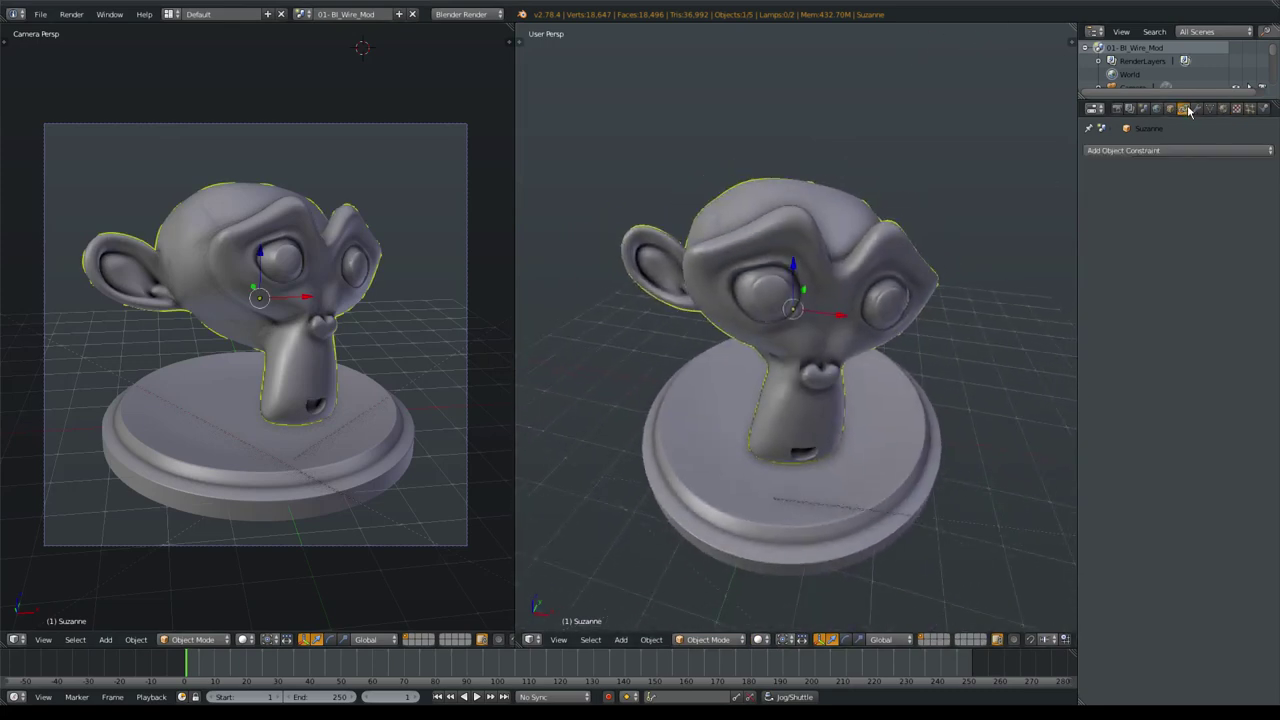
left_click(1197, 108)
left_click(1155, 152)
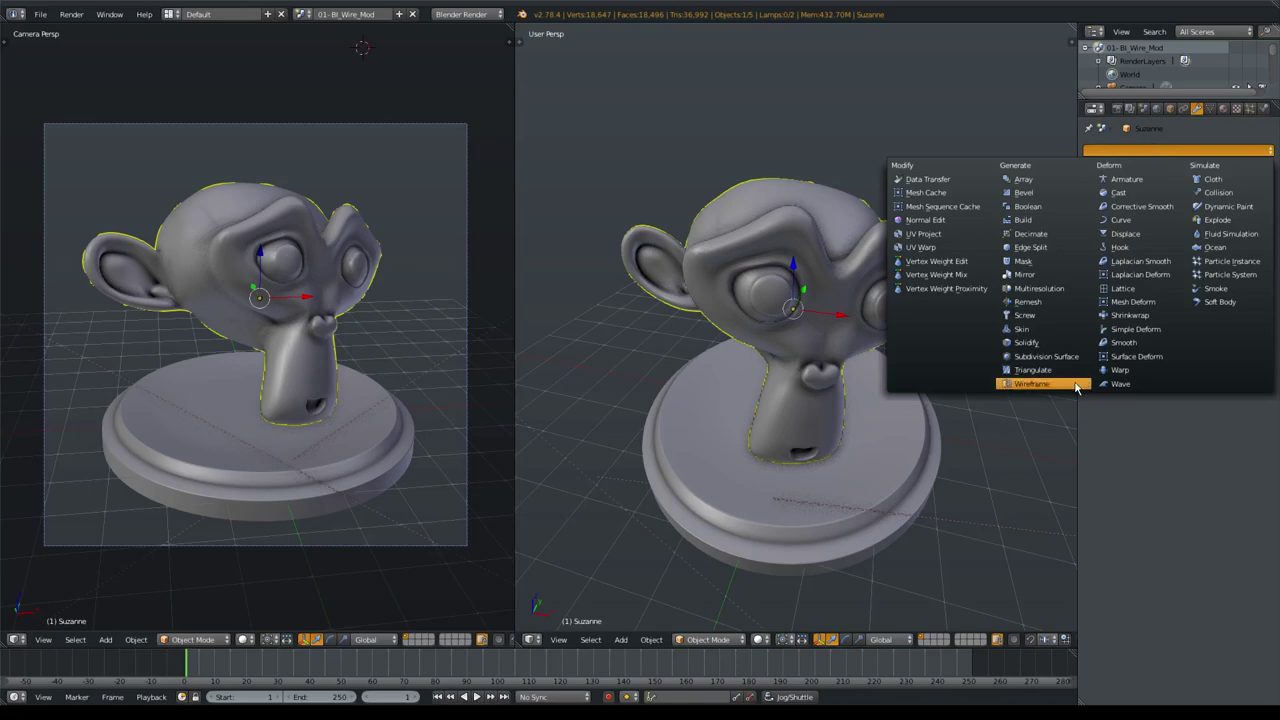
Add a Wireframe modifier to Suzanne and zoom in close on the wire.
left_click(1081, 384)
scroll(900, 355, "up", 2)
scroll(878, 340, "up", 3)
scroll(878, 340, "up", 3)
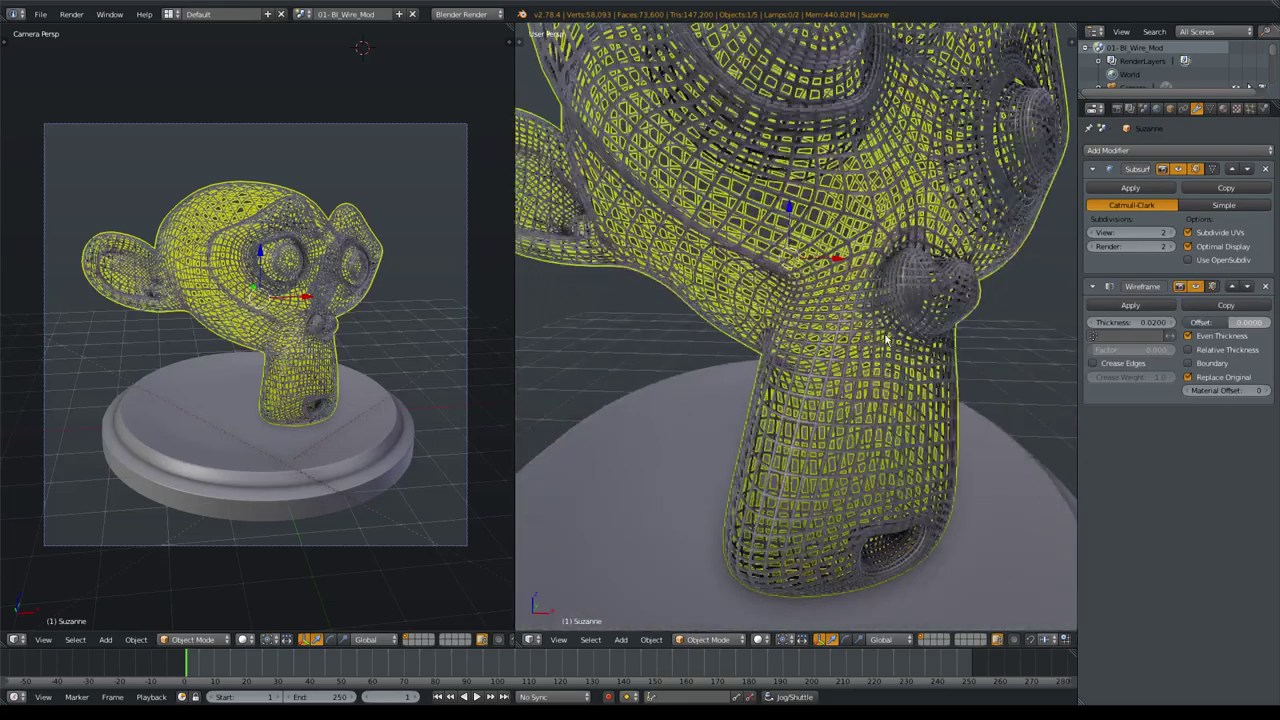
scroll(983, 341, "up", 2)
key("a")
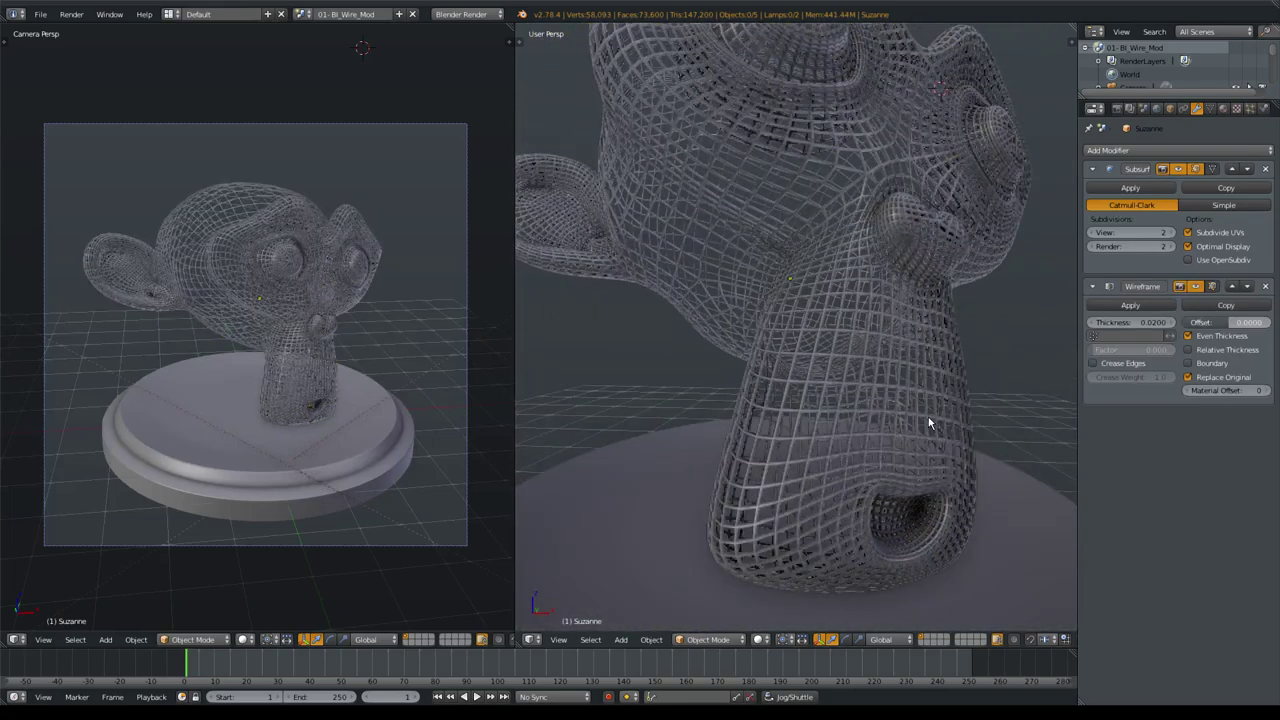
scroll(849, 420, "up", 1)
scroll(851, 357, "up", 3)
scroll(814, 391, "up", 2)
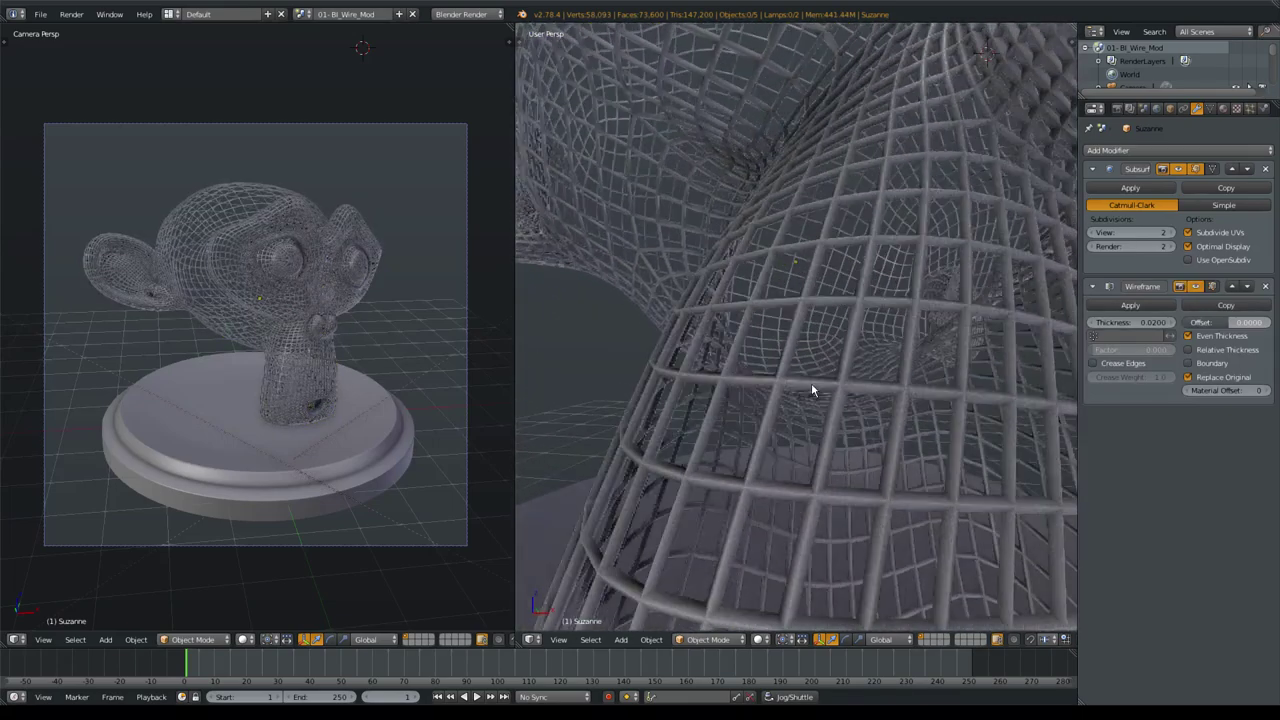
scroll(791, 429, "up", 2)
Inspect the 0.0200 wireframe from several angles, then turn off Replace Original.
right_click(772, 430)
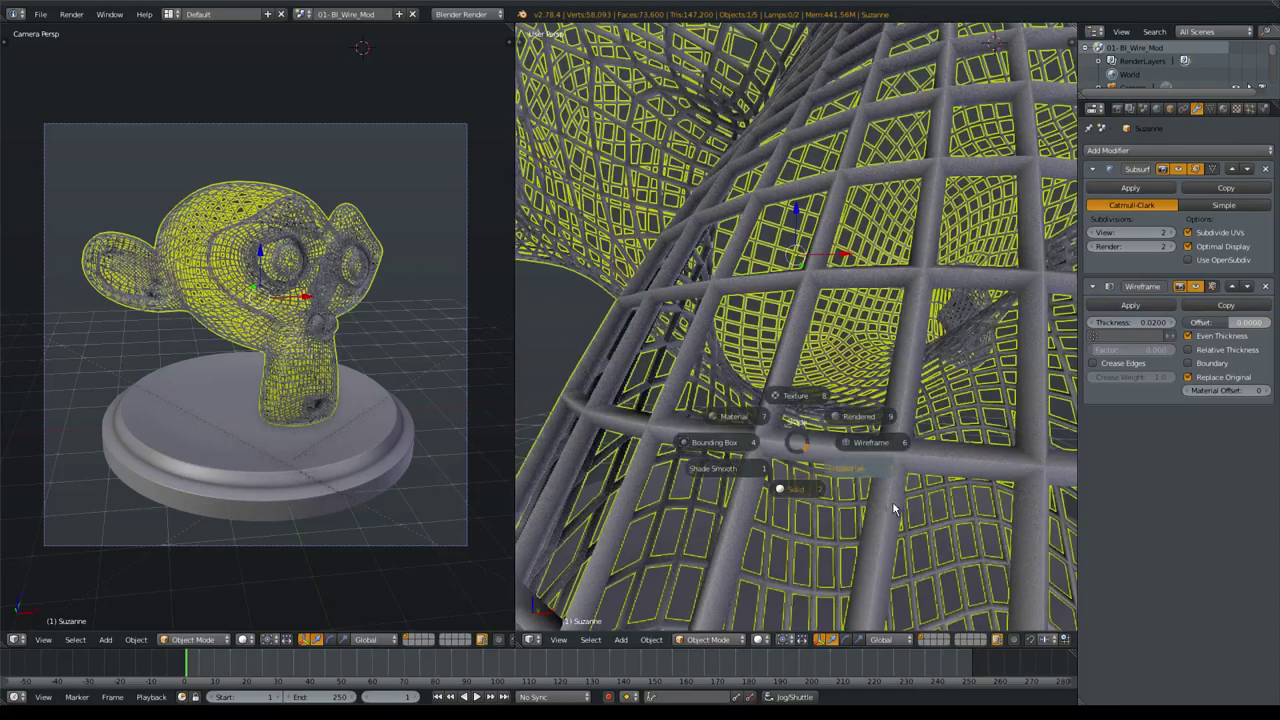
scroll(768, 438, "down", 1)
scroll(765, 445, "down", 1)
scroll(662, 380, "down", 2)
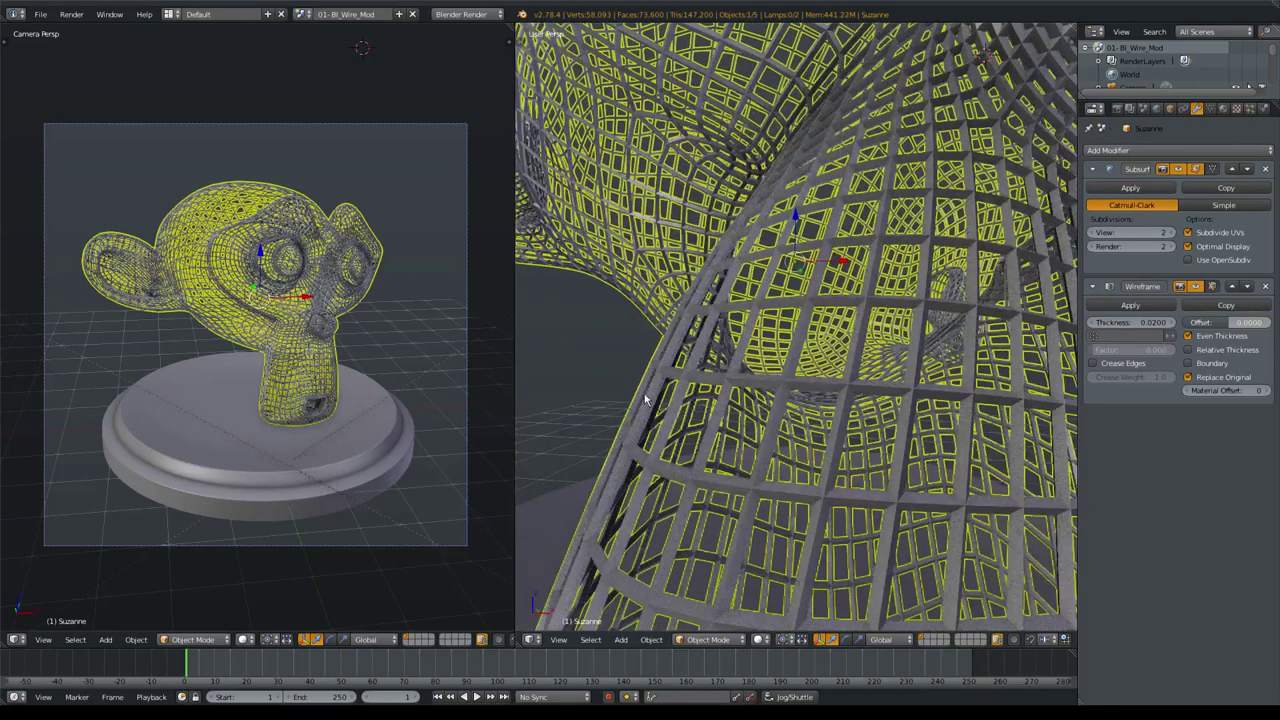
key("a")
scroll(660, 405, "up", 2)
scroll(645, 415, "up", 2)
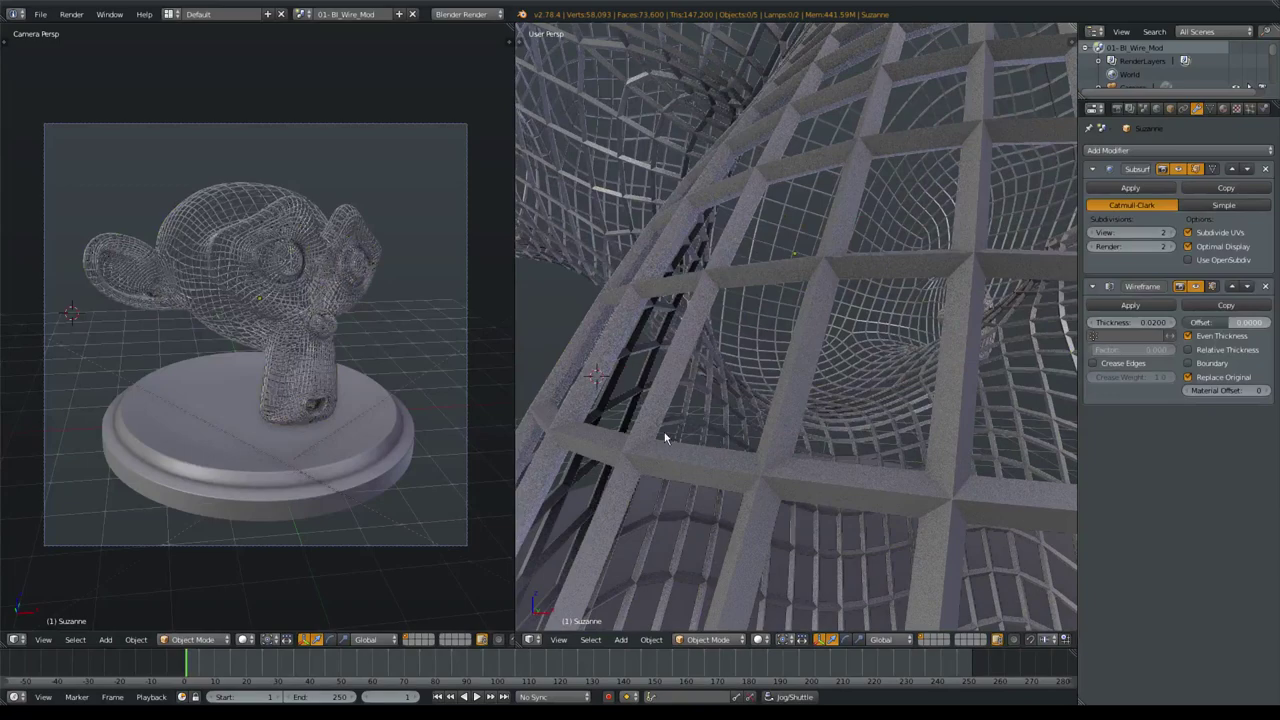
scroll(719, 476, "down", 3)
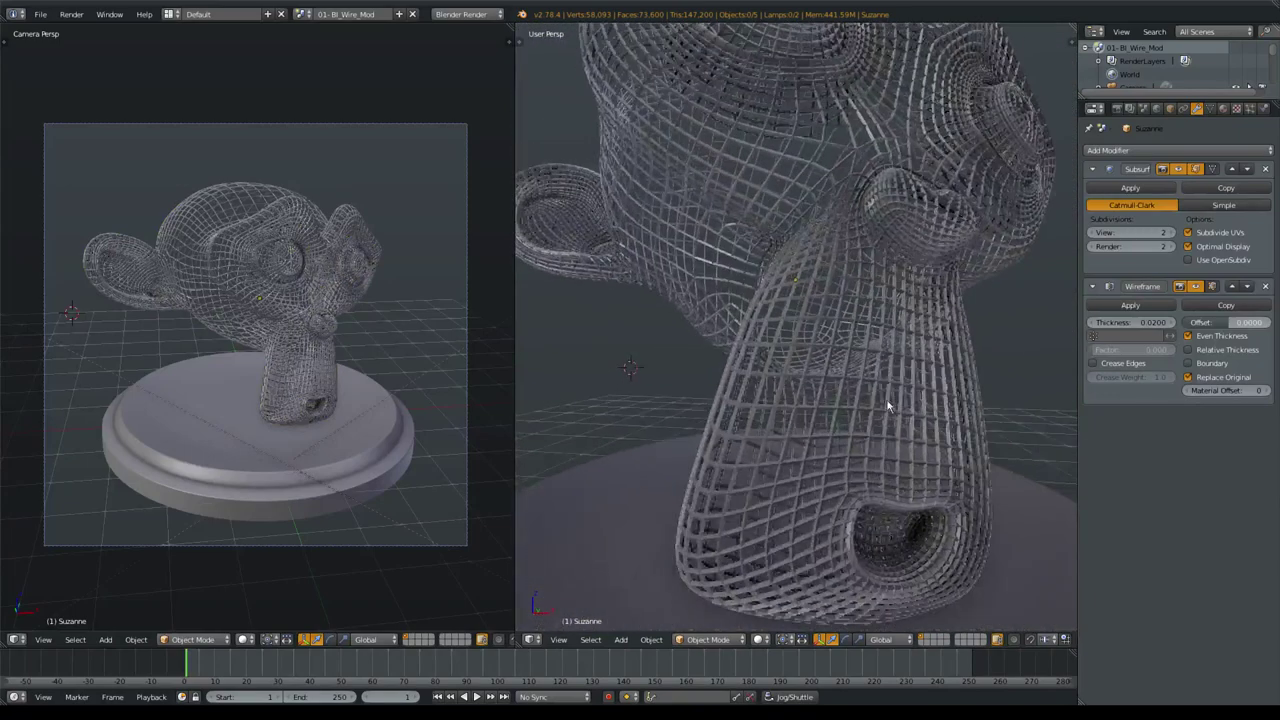
scroll(790, 465, "down", 3)
key("z")
right_click(822, 336)
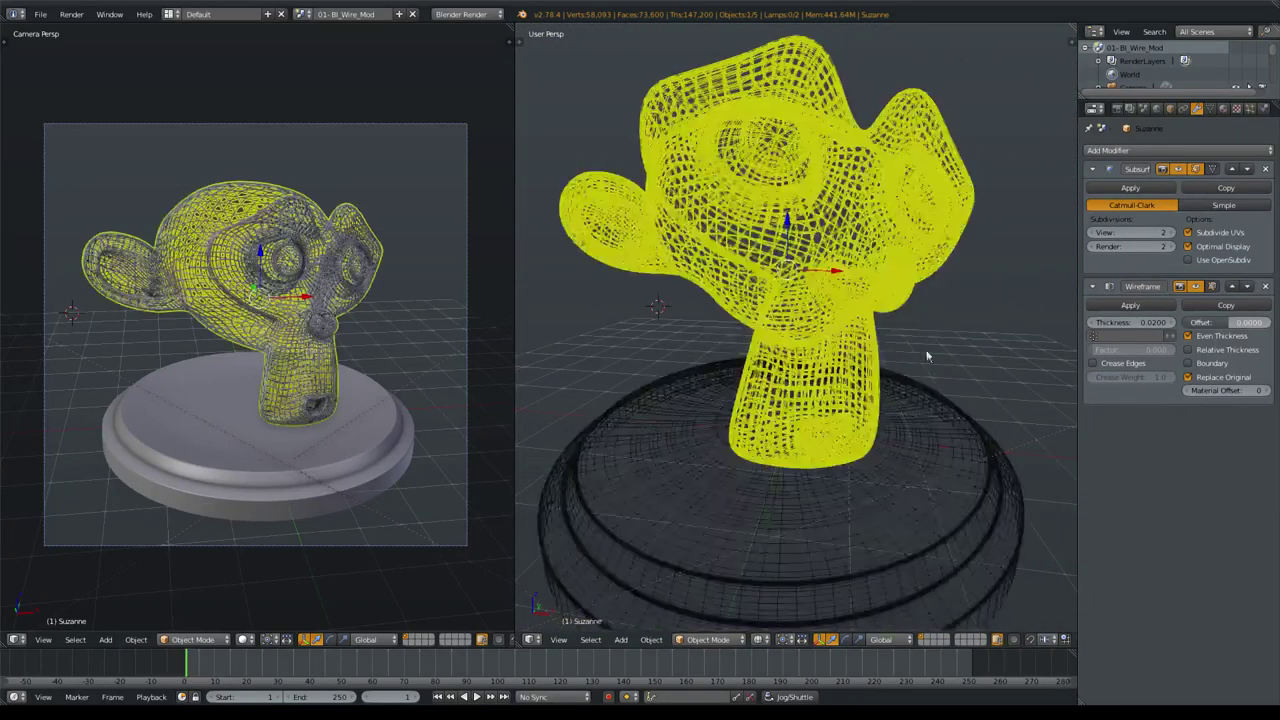
mouse_move(801, 427)
middle_mouse_down()
mouse_move(820, 371)
mouse_move(920, 314)
middle_mouse_up()
key("a")
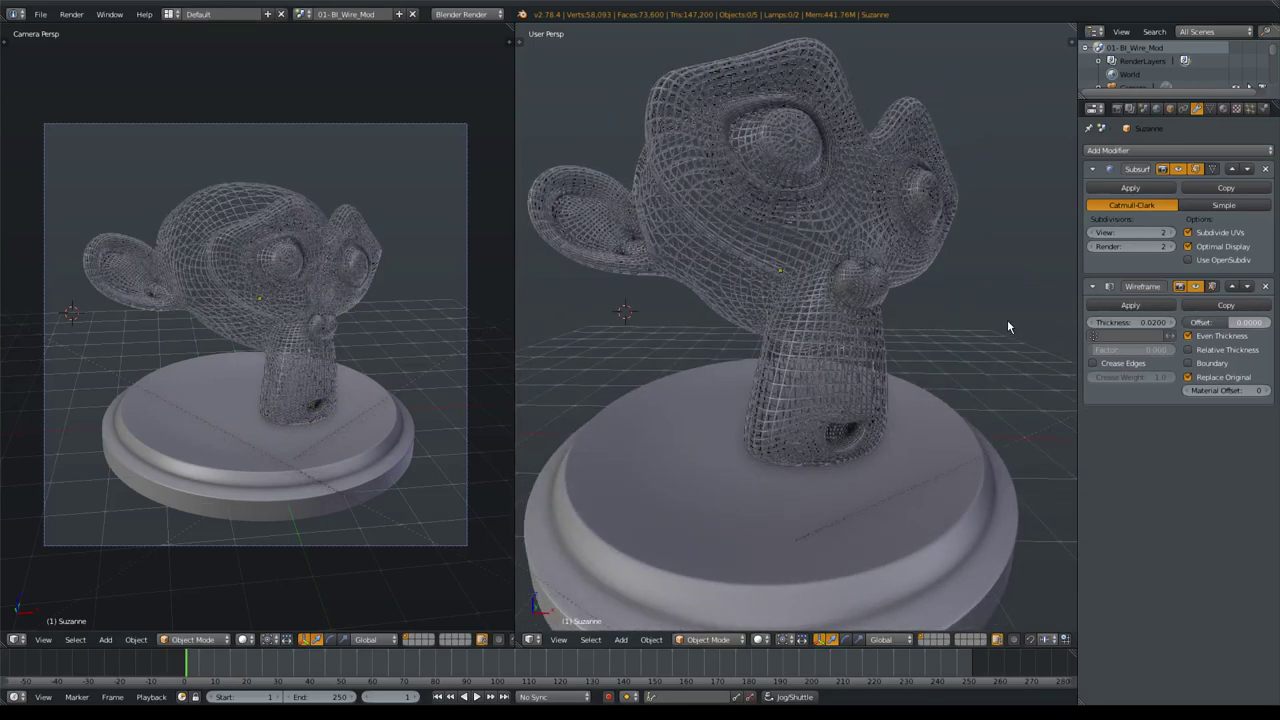
middle_click_drag(966, 309, 951, 358)
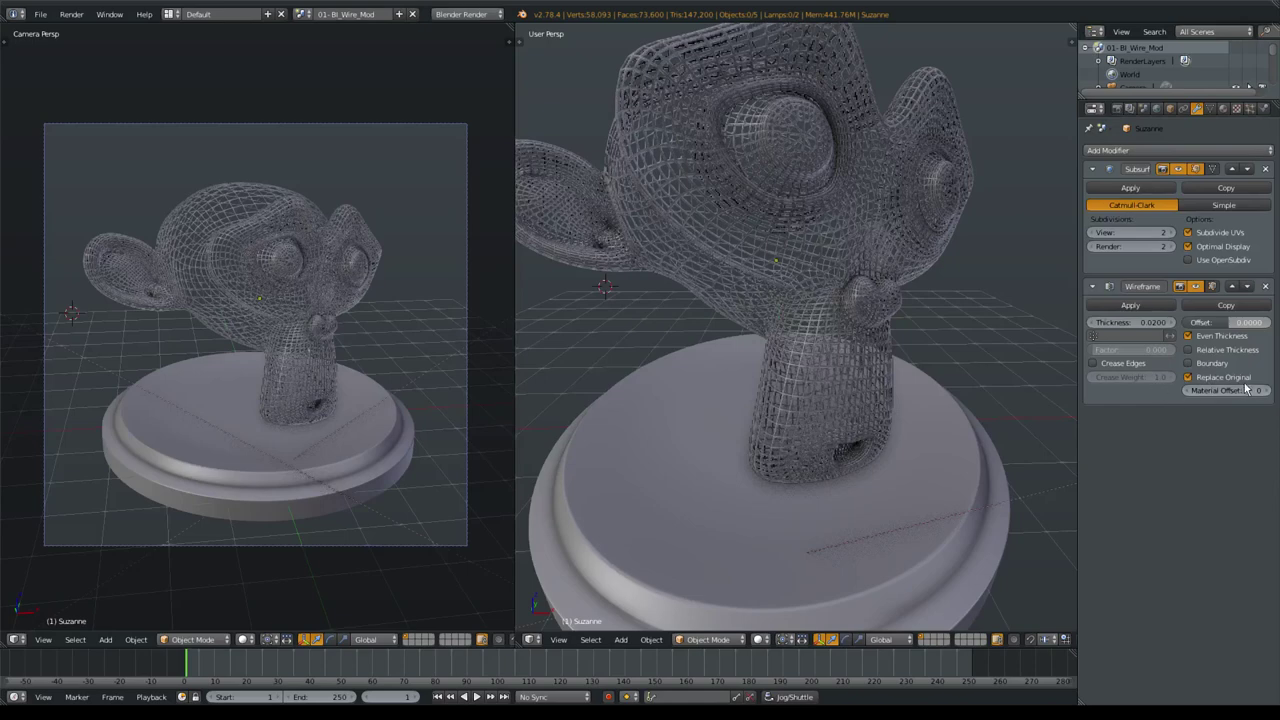
left_click(1188, 377)
middle_click_drag(790, 360, 832, 358)
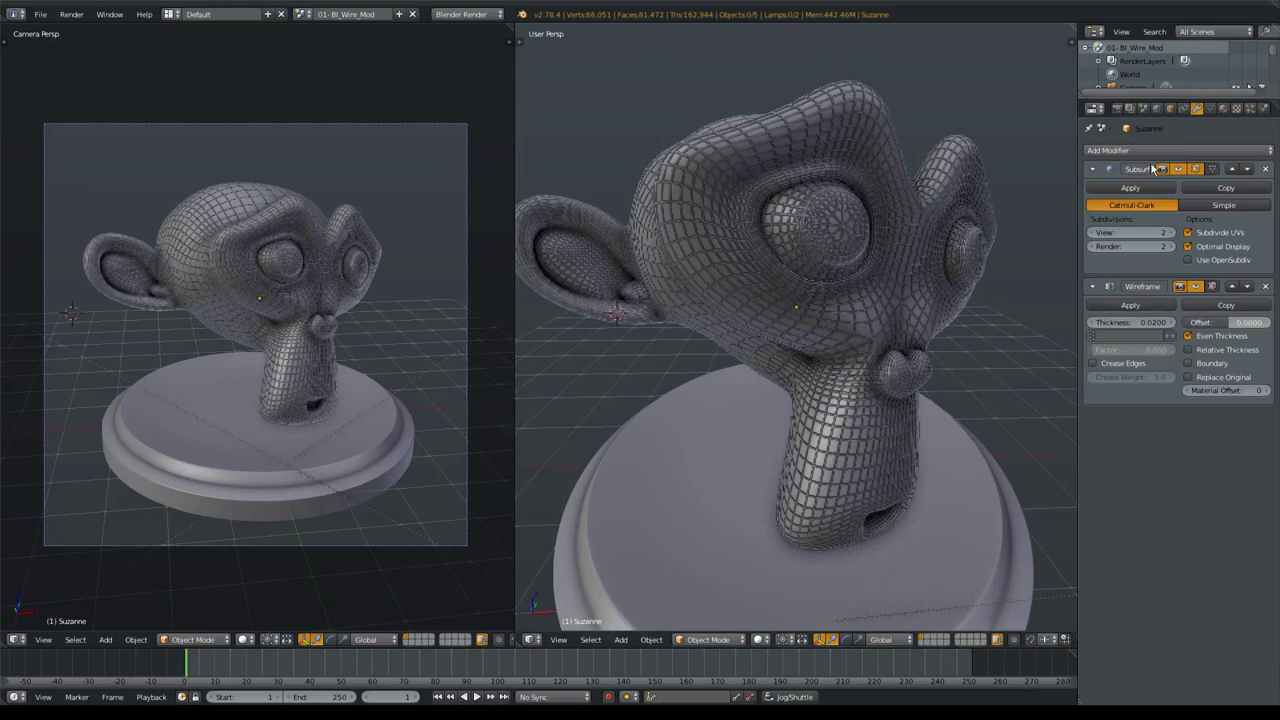
Give Suzanne three material slots holding Material.012, Material.013 and Material.014.
left_click(1222, 109)
scroll(835, 404, "down", 3)
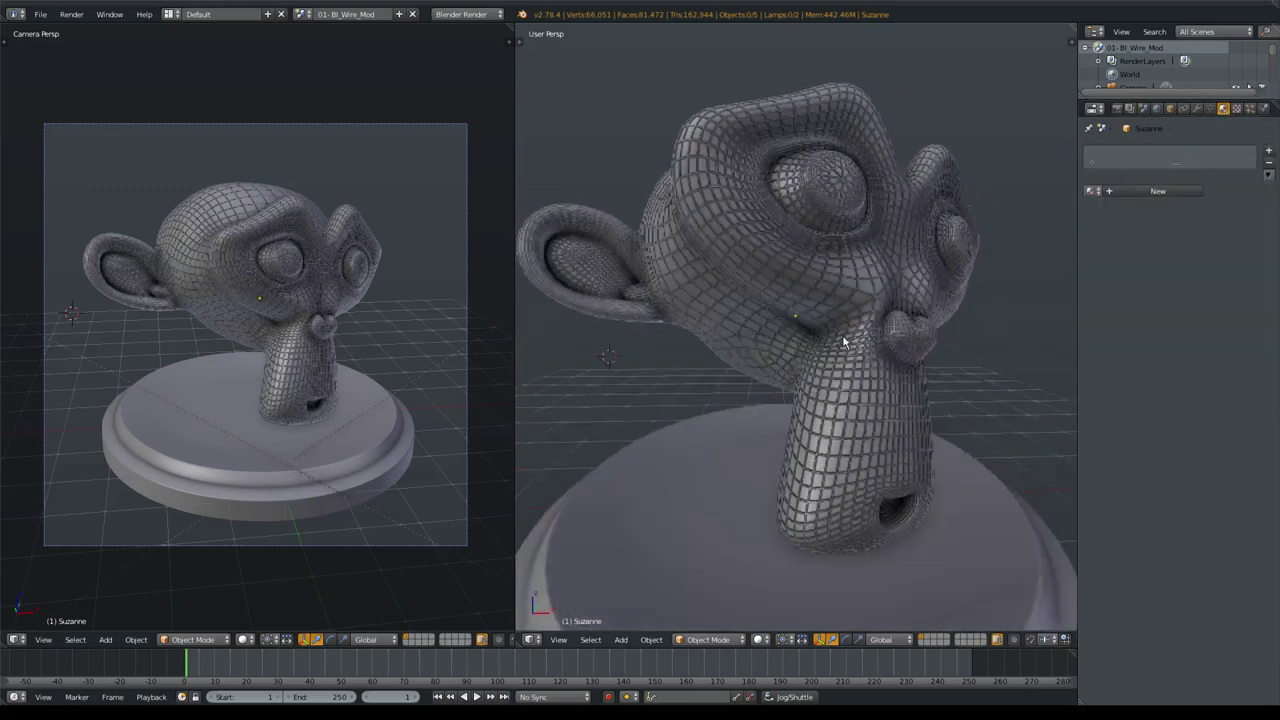
left_click(1107, 191)
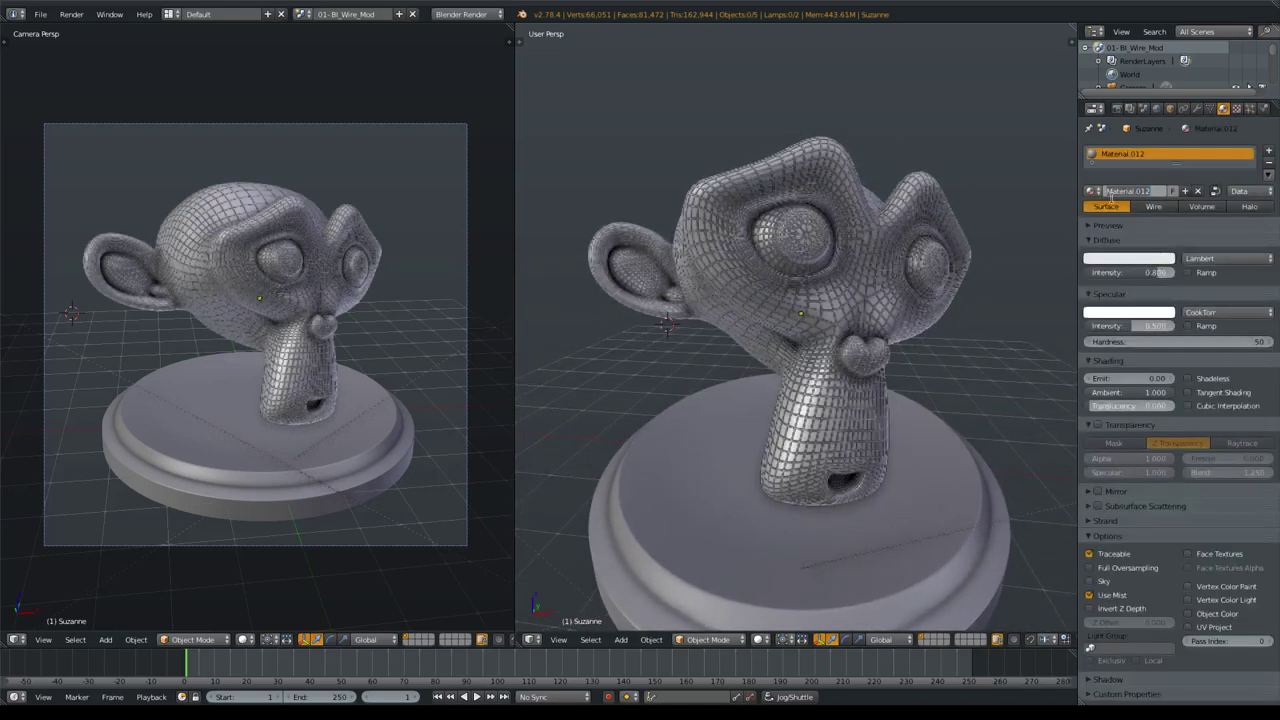
left_click_drag(1175, 166, 1172, 240)
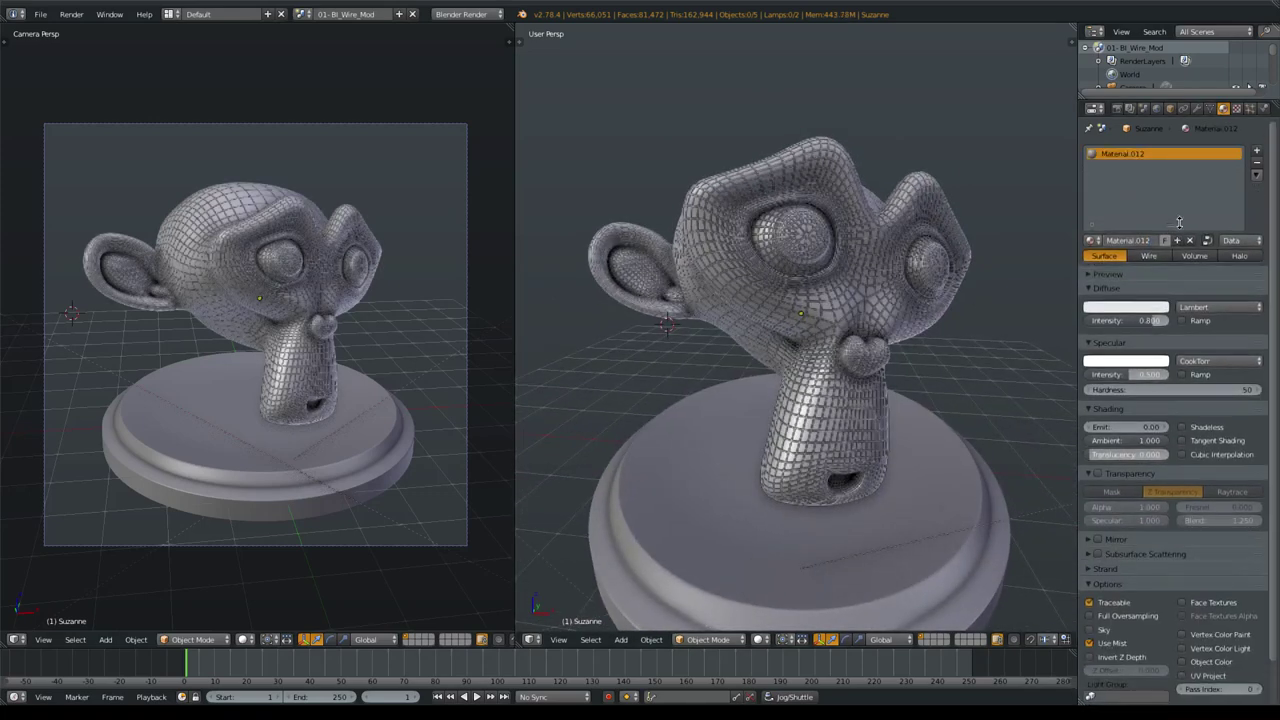
left_click(1257, 150)
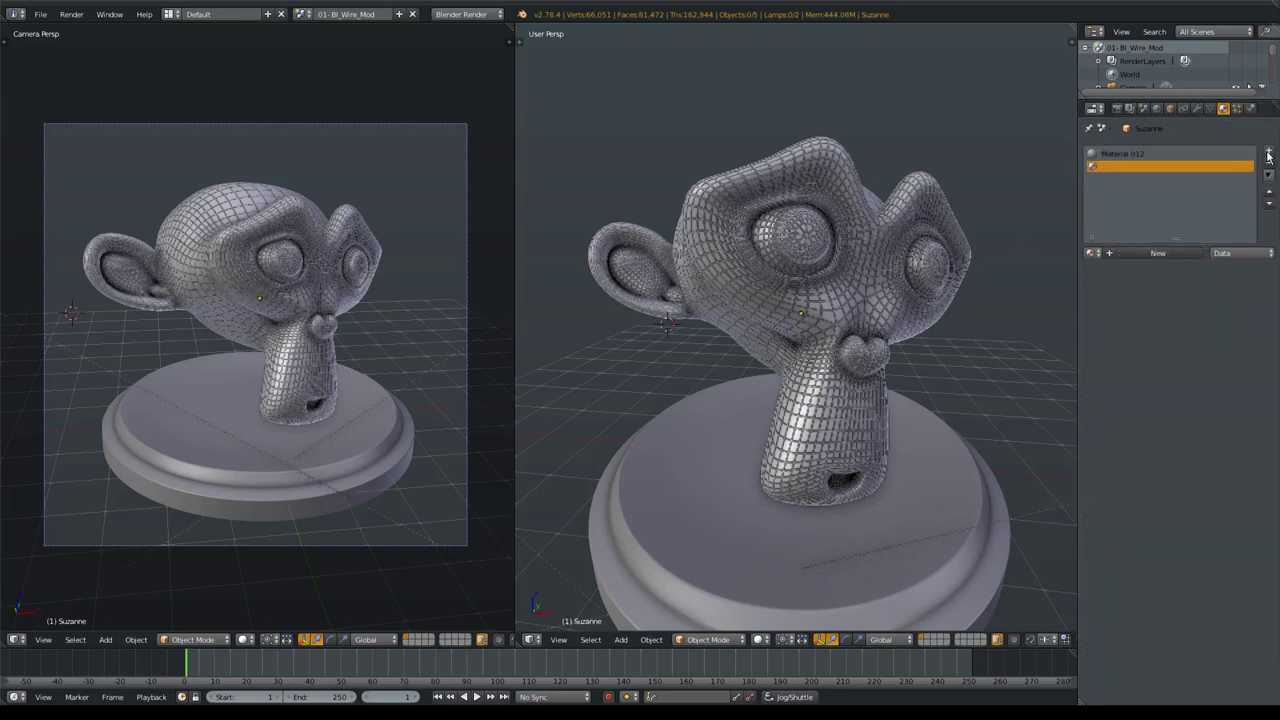
left_click(1268, 151)
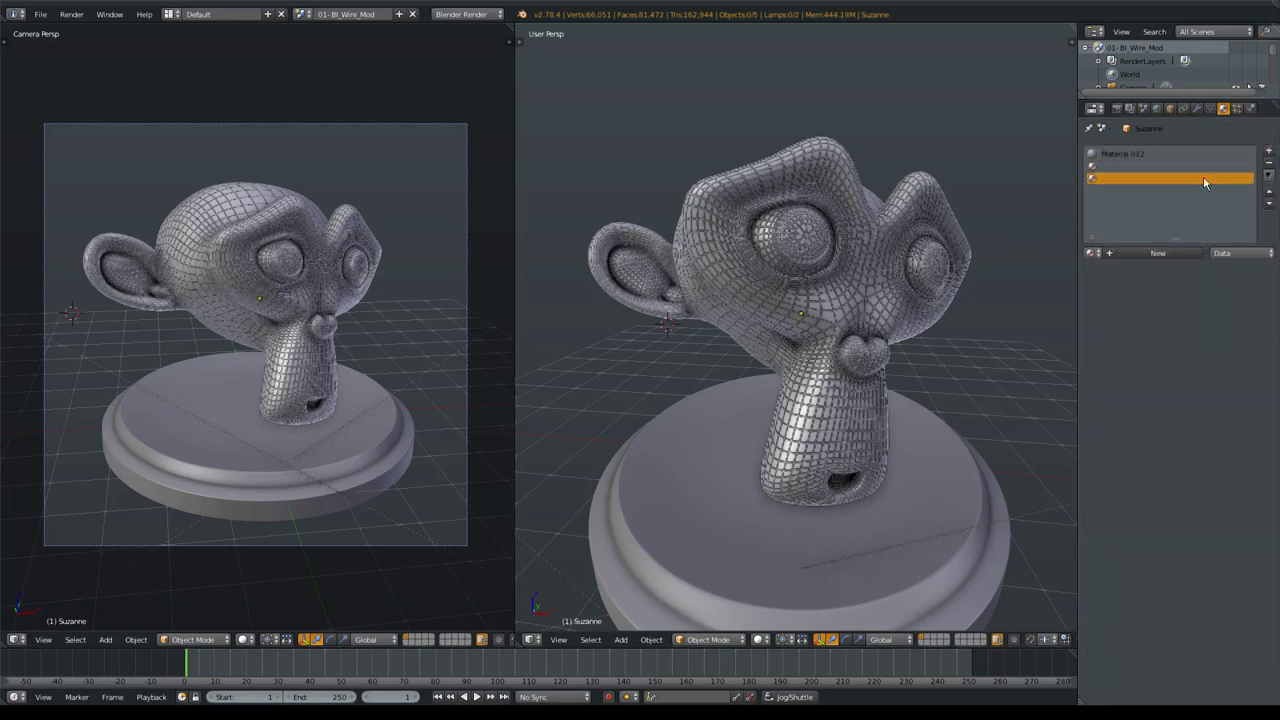
left_click(1150, 252)
left_click(1140, 166)
left_click(1150, 252)
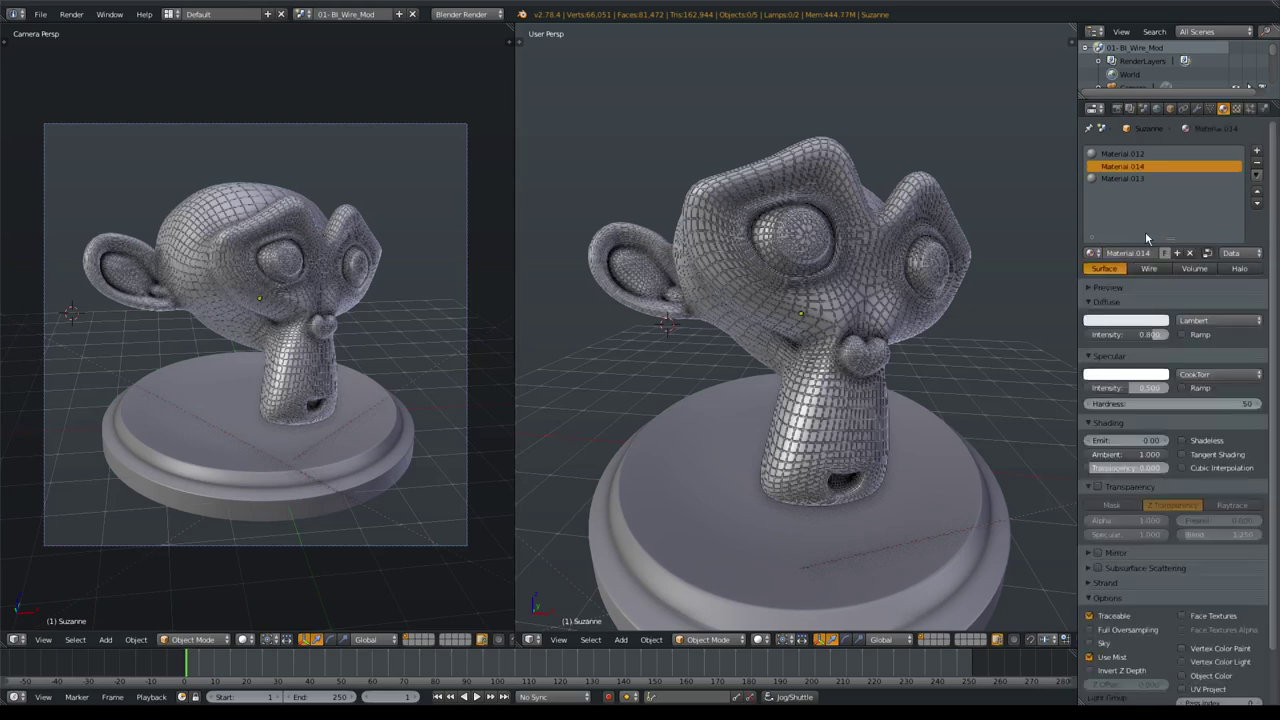
Set Material.014's diffuse colour to blue.
left_click(1148, 318)
left_click_drag(1124, 205, 1146, 214)
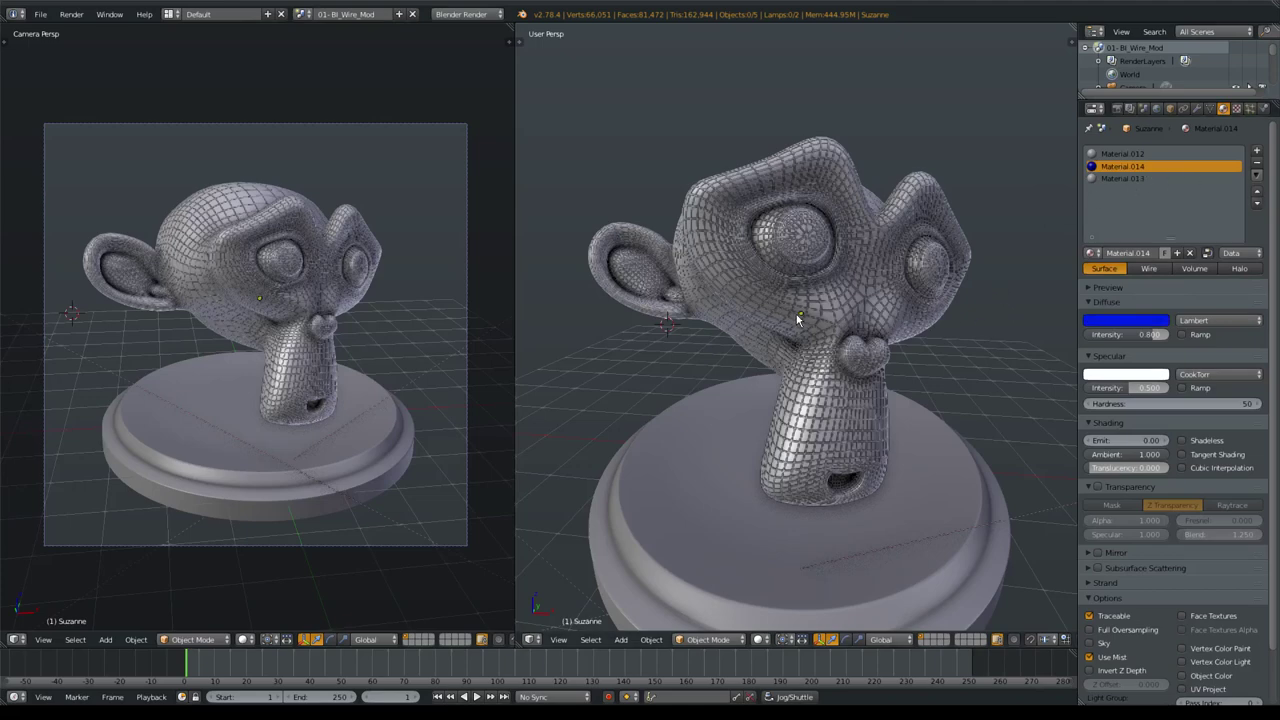
mouse_move(854, 320)
middle_mouse_down()
mouse_move(929, 290)
mouse_move(892, 322)
middle_mouse_up()
Assign Material.014 to all of Suzanne's faces in Edit Mode, then return to Object Mode.
key("Tab")
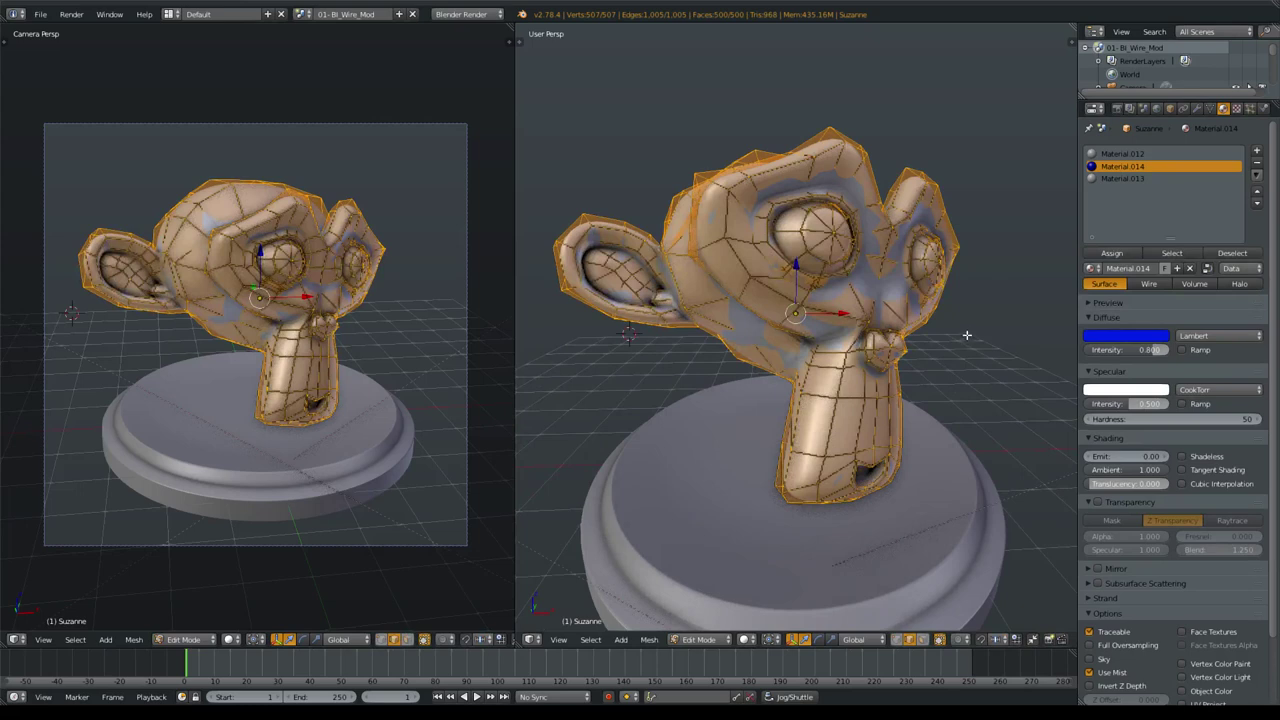
left_click(700, 639)
left_click(705, 609)
key("ctrl+Tab")
left_click(1112, 254)
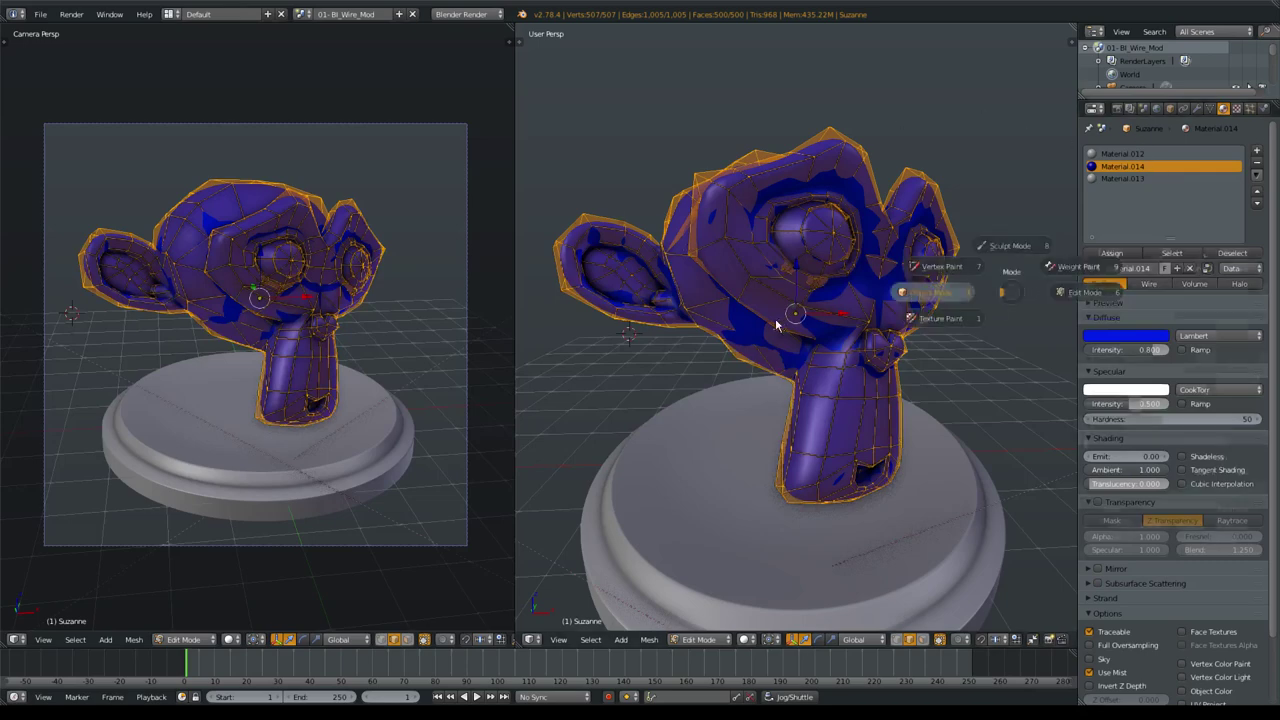
key("Tab")
scroll(890, 395, "up", 5)
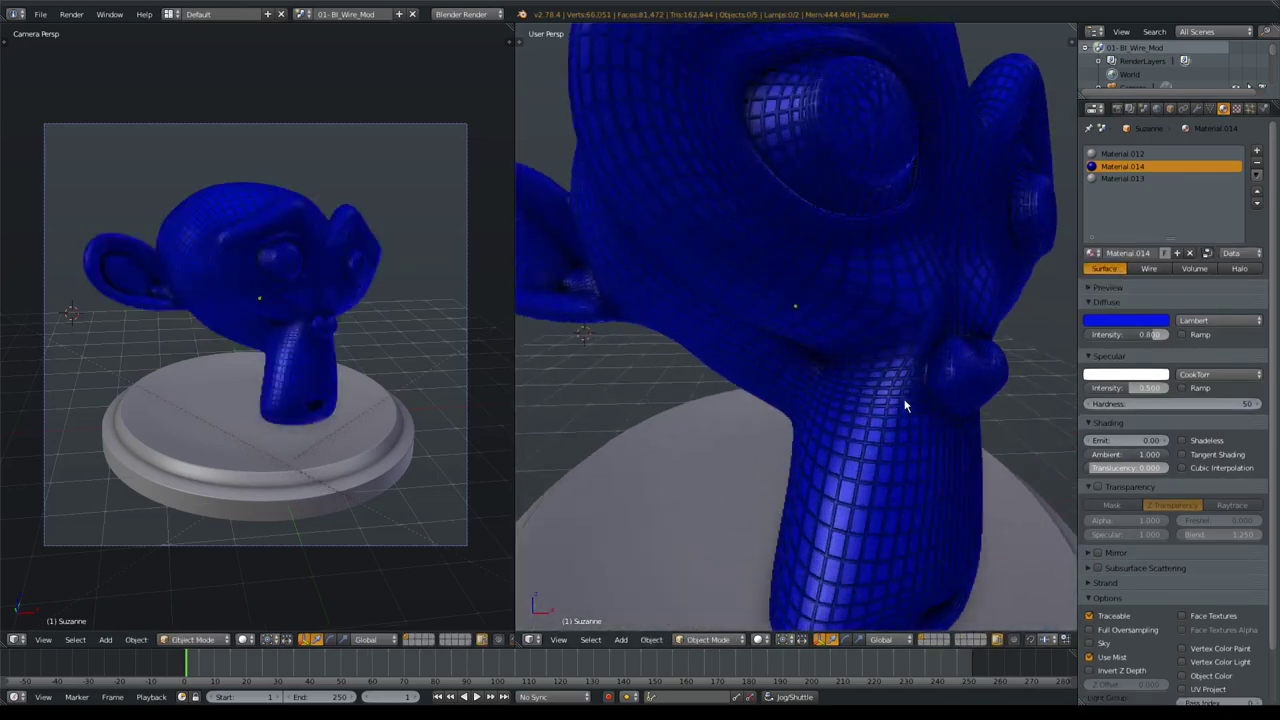
mouse_move(905, 405)
middle_mouse_down()
mouse_move(935, 288)
mouse_move(881, 339)
mouse_move(946, 348)
mouse_move(934, 362)
mouse_move(923, 323)
mouse_move(903, 343)
mouse_move(1023, 334)
middle_mouse_up()
left_click(1098, 318)
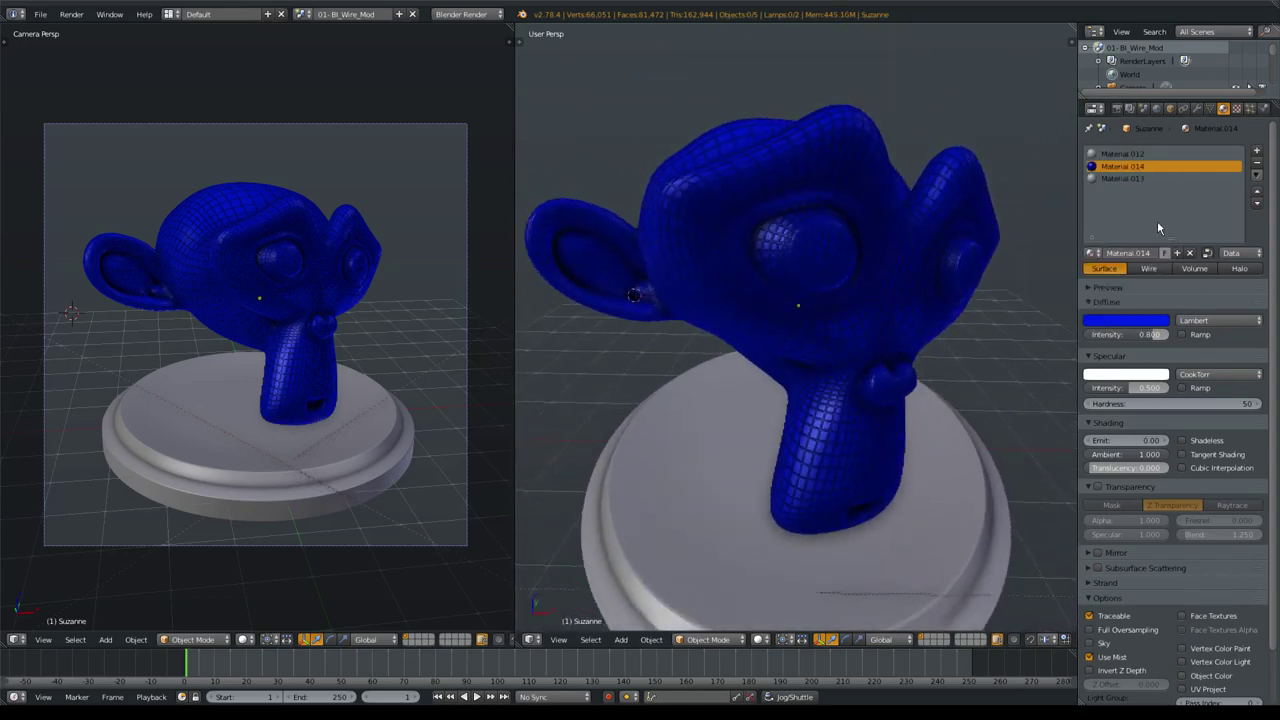
Adjust the brightness of Material.014's blue diffuse colour.
left_click(1153, 322)
left_click_drag(1160, 170, 1160, 160)
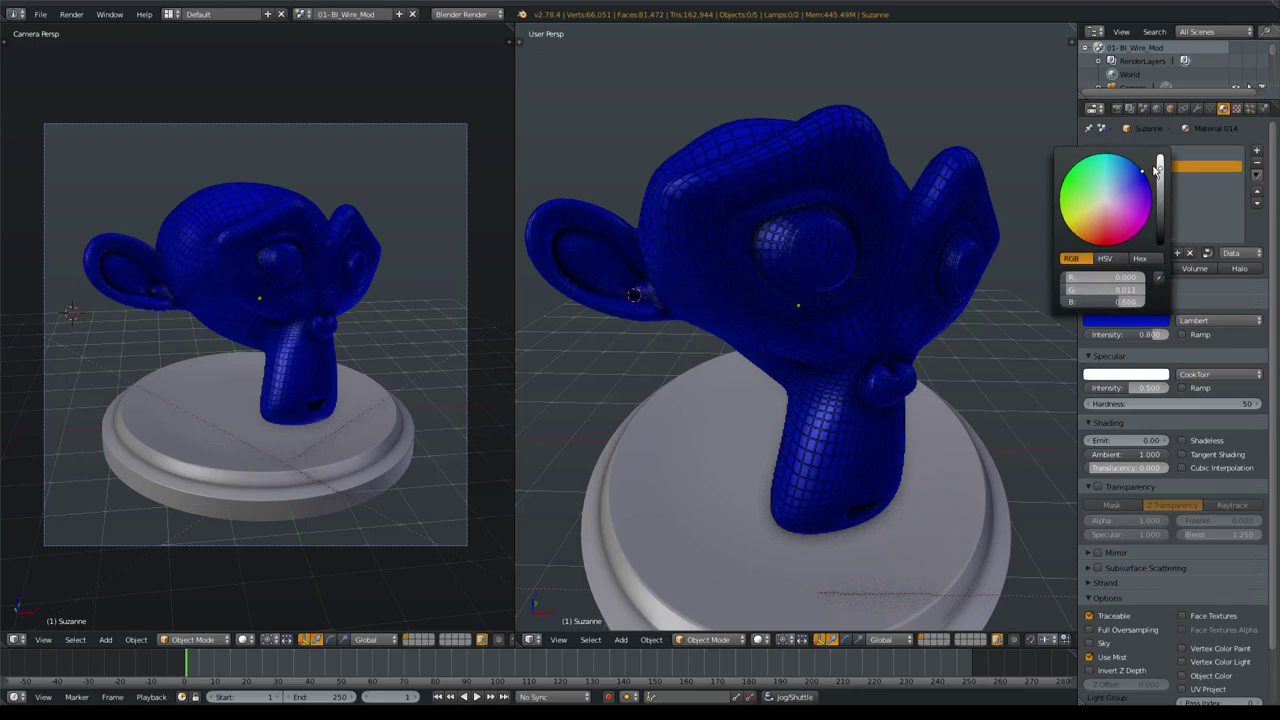
middle_click_drag(905, 330, 889, 300)
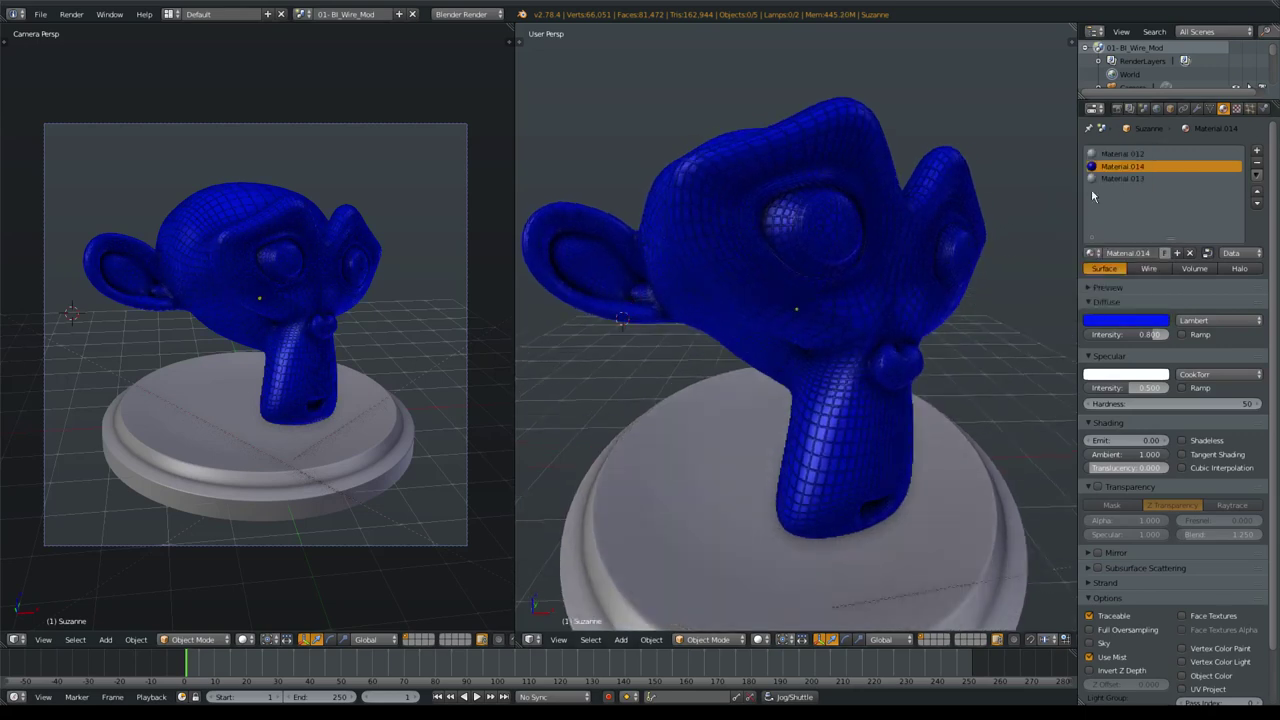
Make Material.012's diffuse black and Material.013's diffuse bright green.
left_click(1125, 155)
left_click(1120, 320)
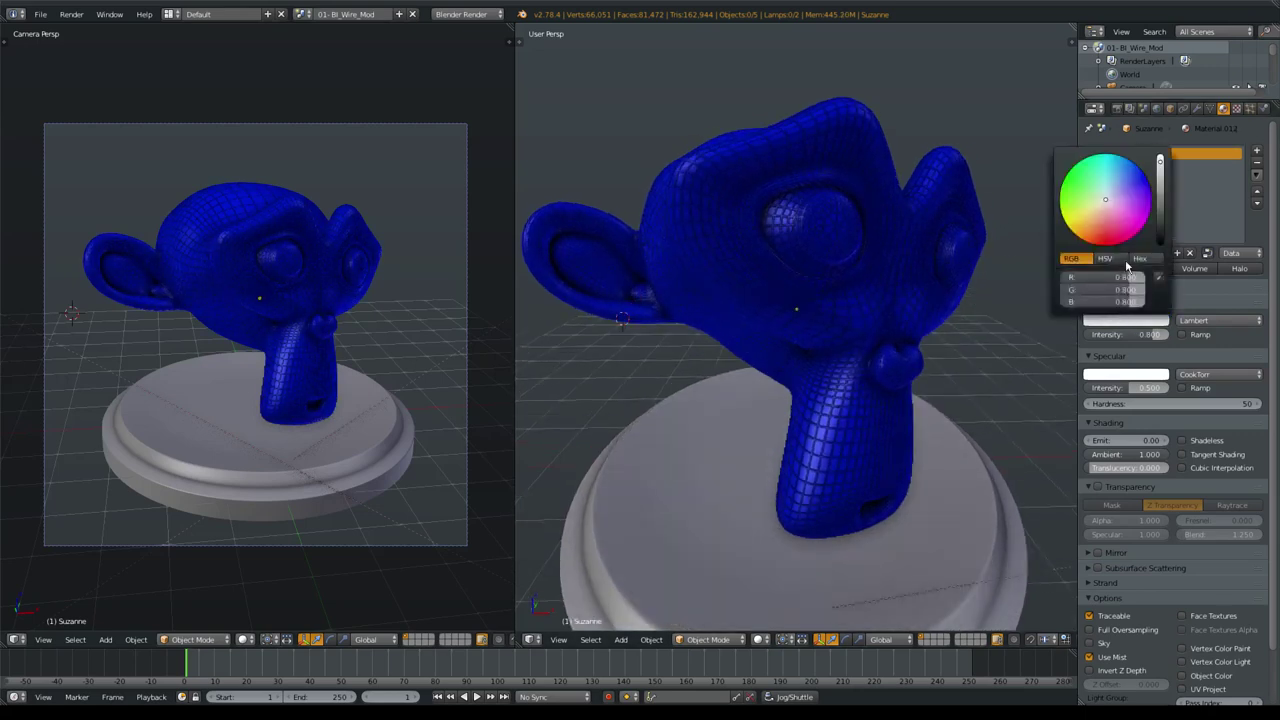
left_click_drag(1160, 180, 1160, 250)
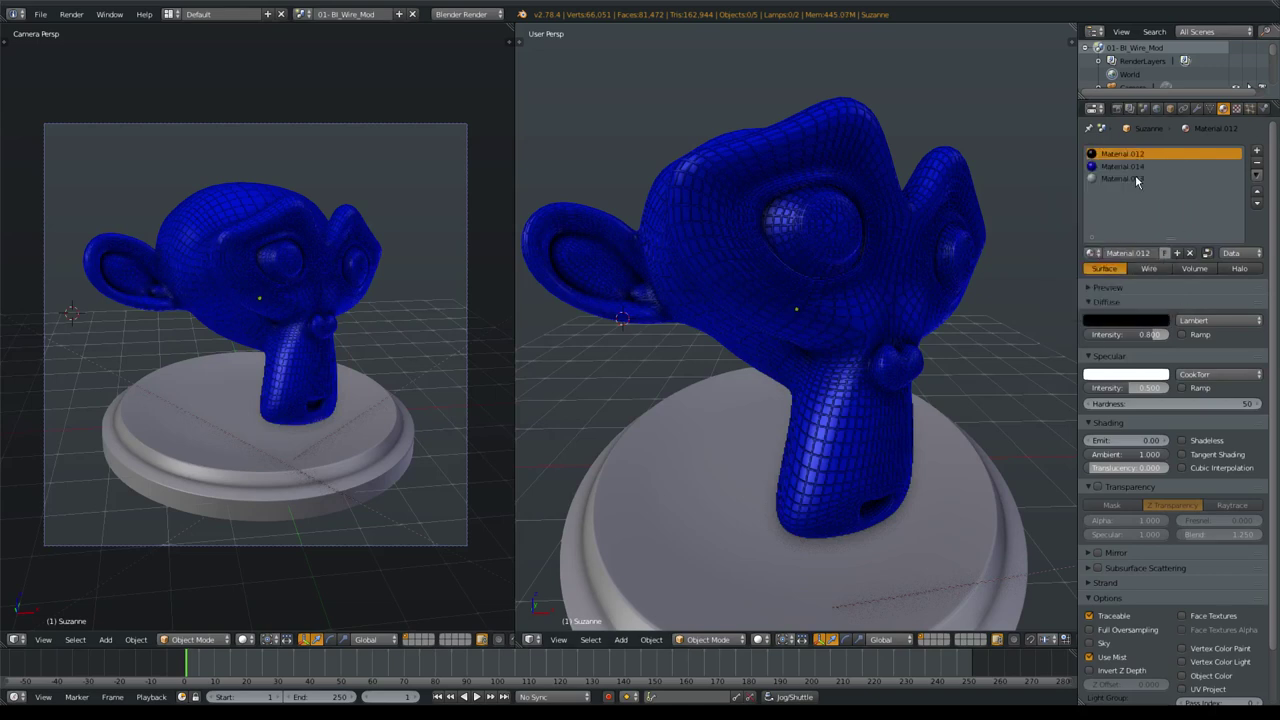
left_click(1137, 180)
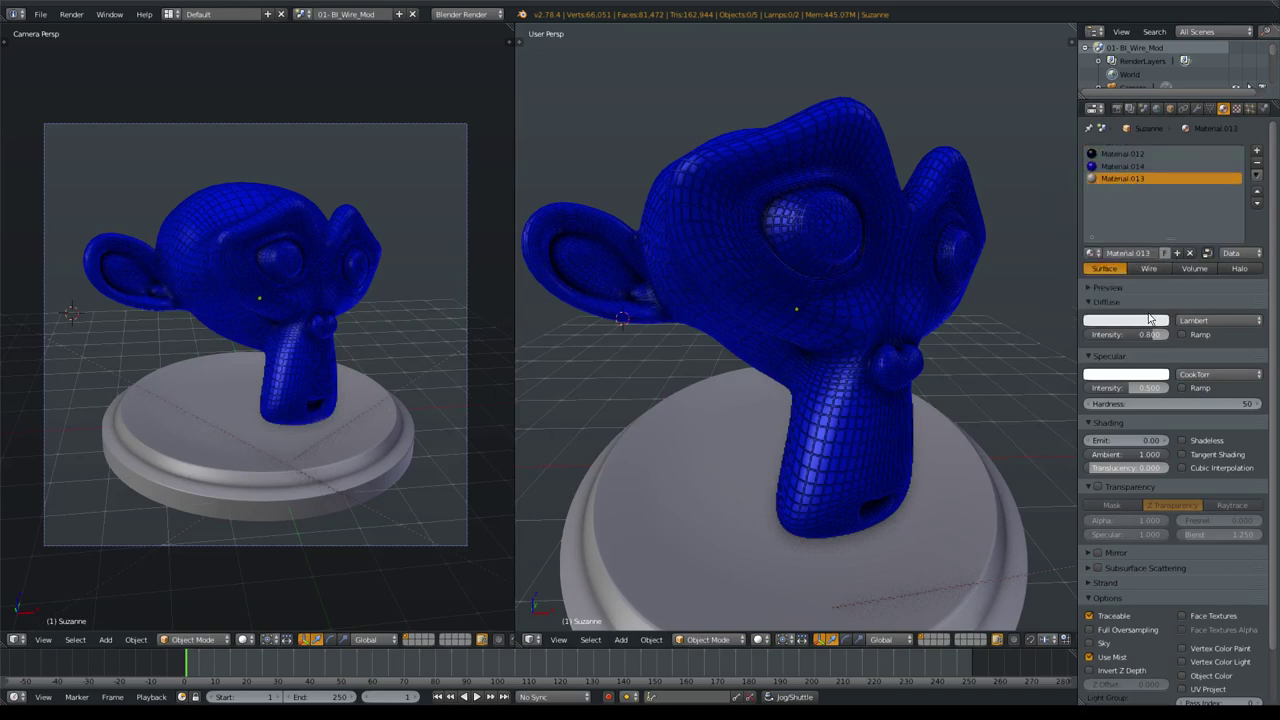
left_click(1150, 319)
left_click(1074, 192)
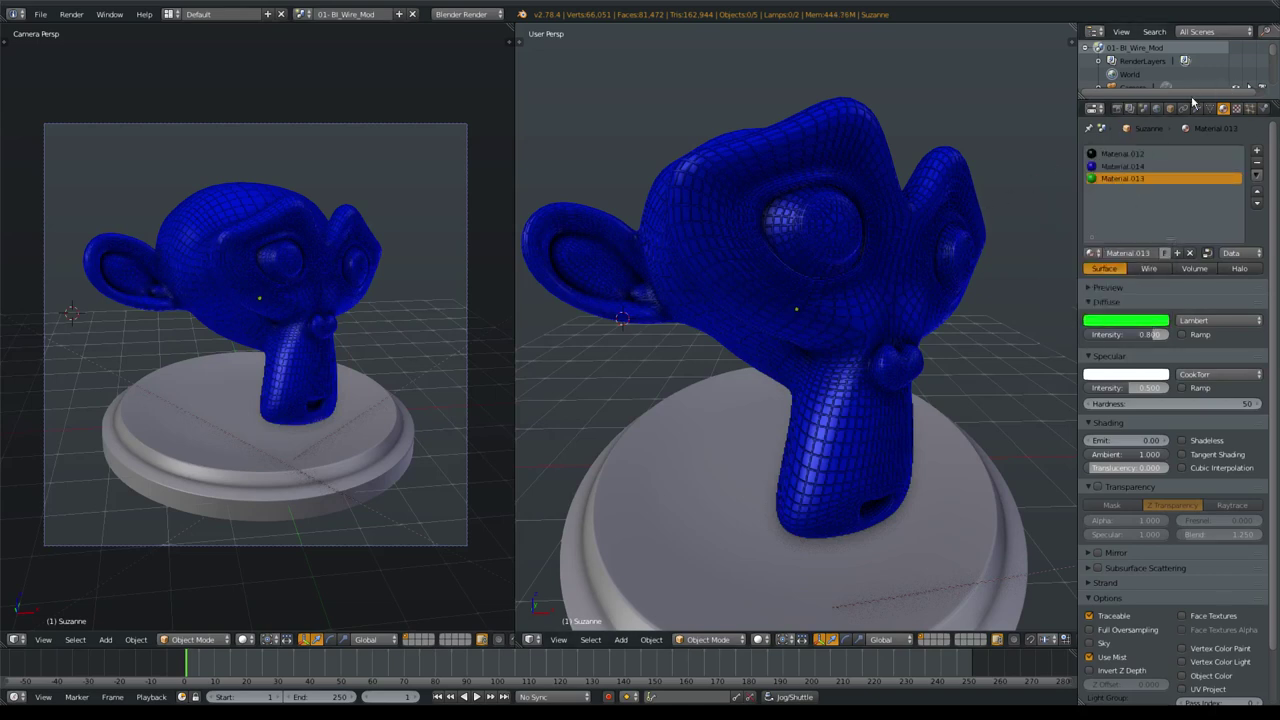
Rename Material.014 to COLOR DE MODELO and split the Properties editor in two.
left_click(1115, 166)
double_click(1110, 166)
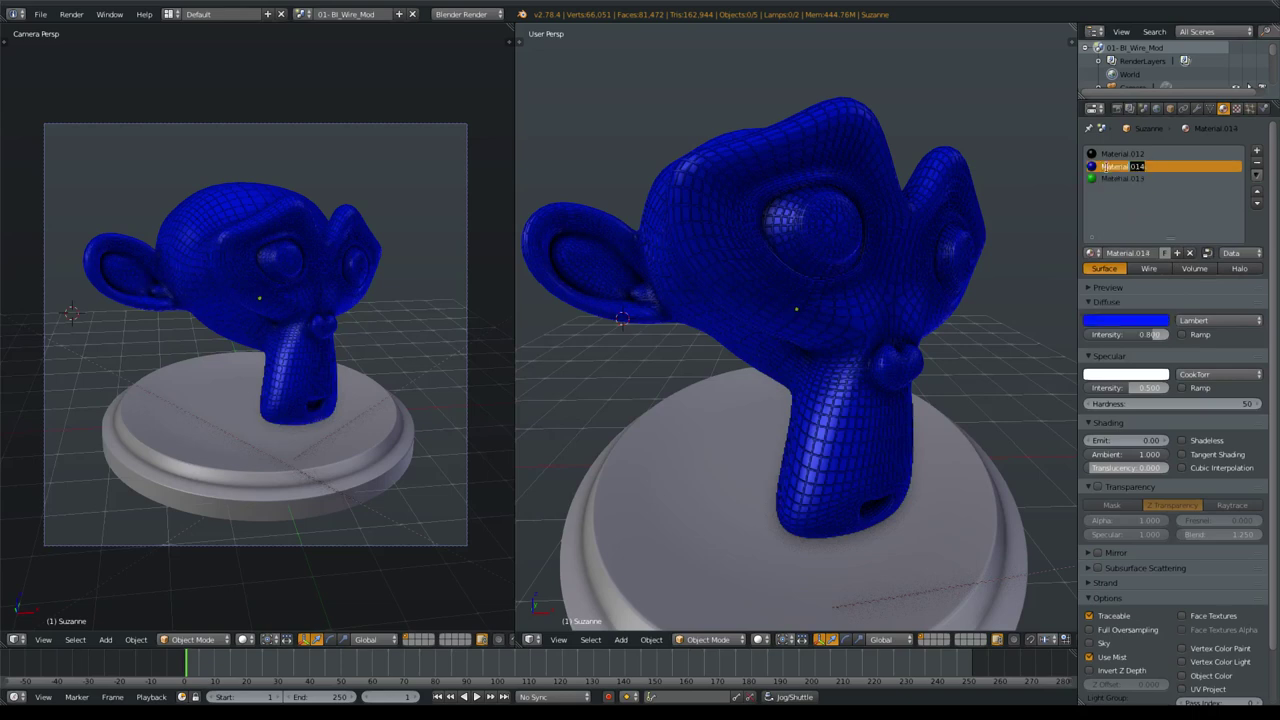
type("CO")
type("LOR DE MODE")
key("Return")
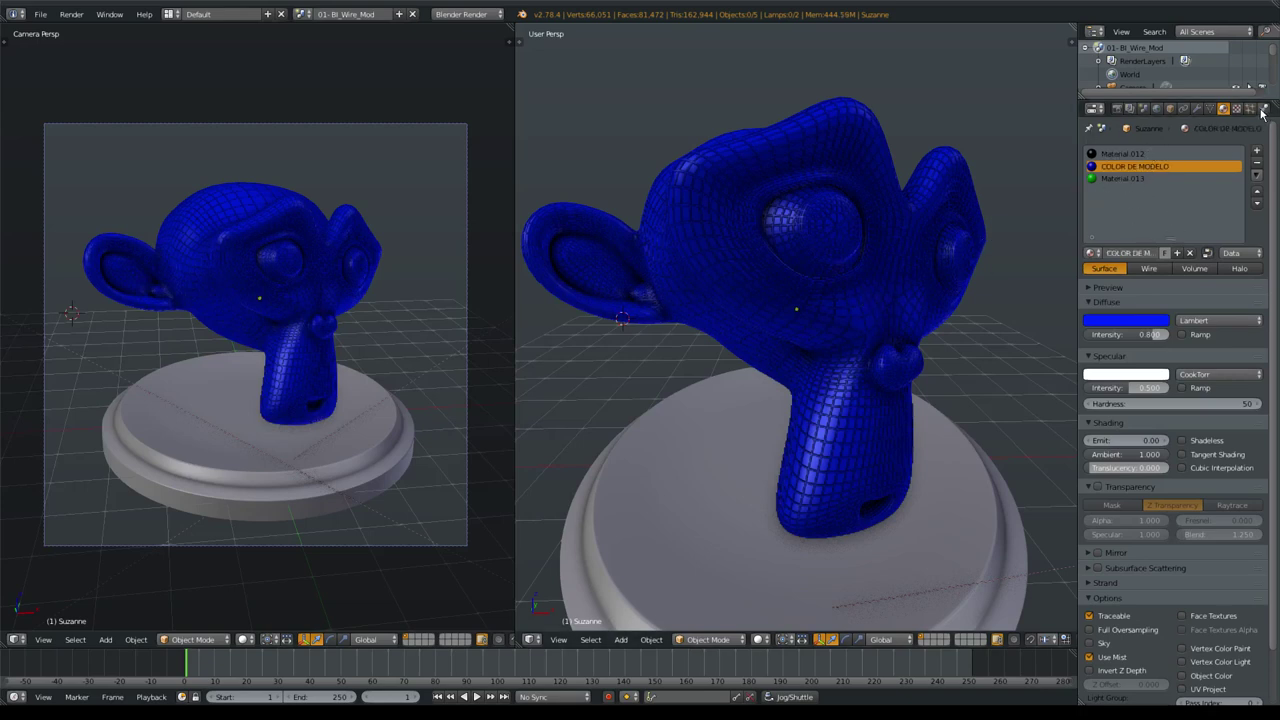
left_click_drag(1275, 105, 1162, 110)
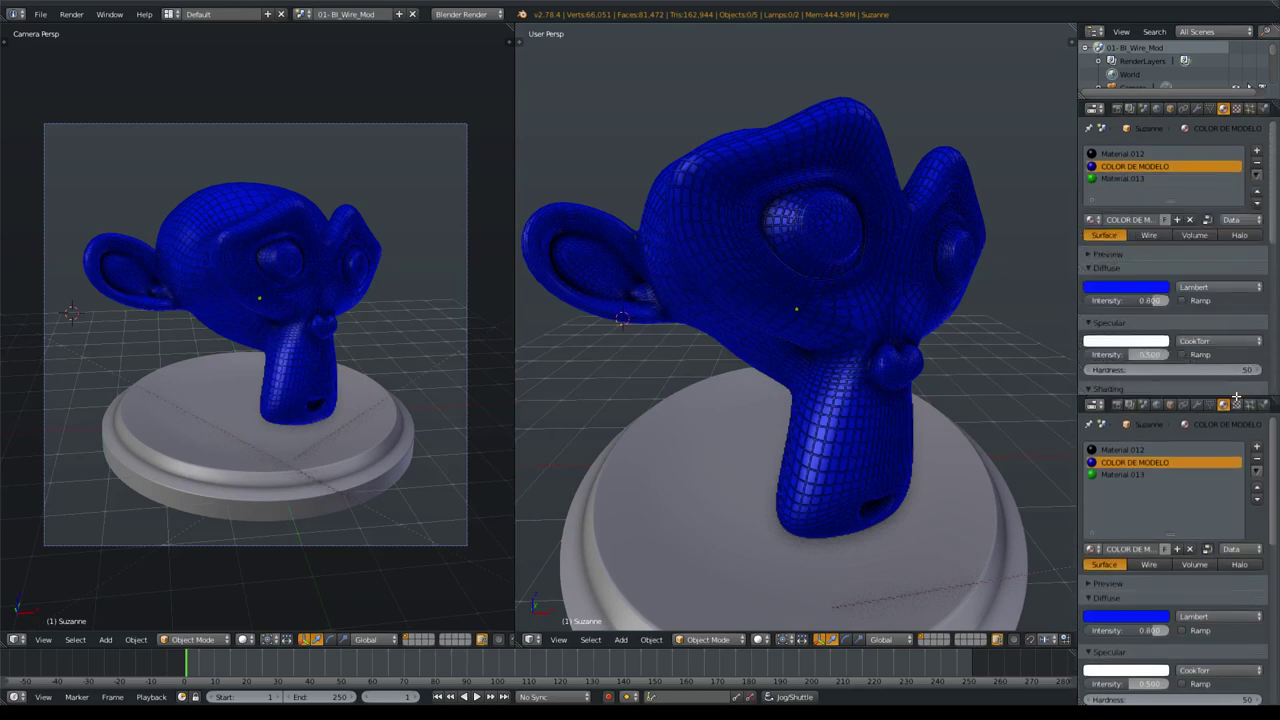
Show the modifiers in the upper panel and raise Wireframe Material Offset to 1, turning the wire green.
left_click(1197, 108)
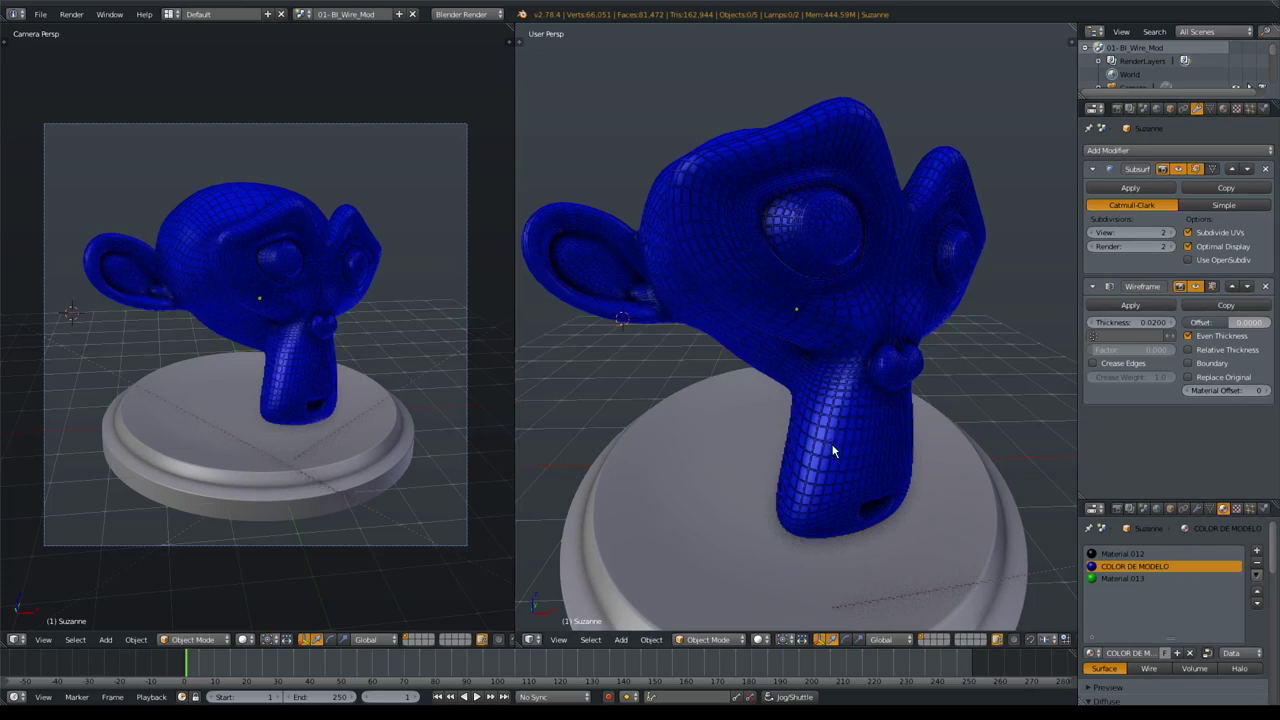
left_click(1265, 390)
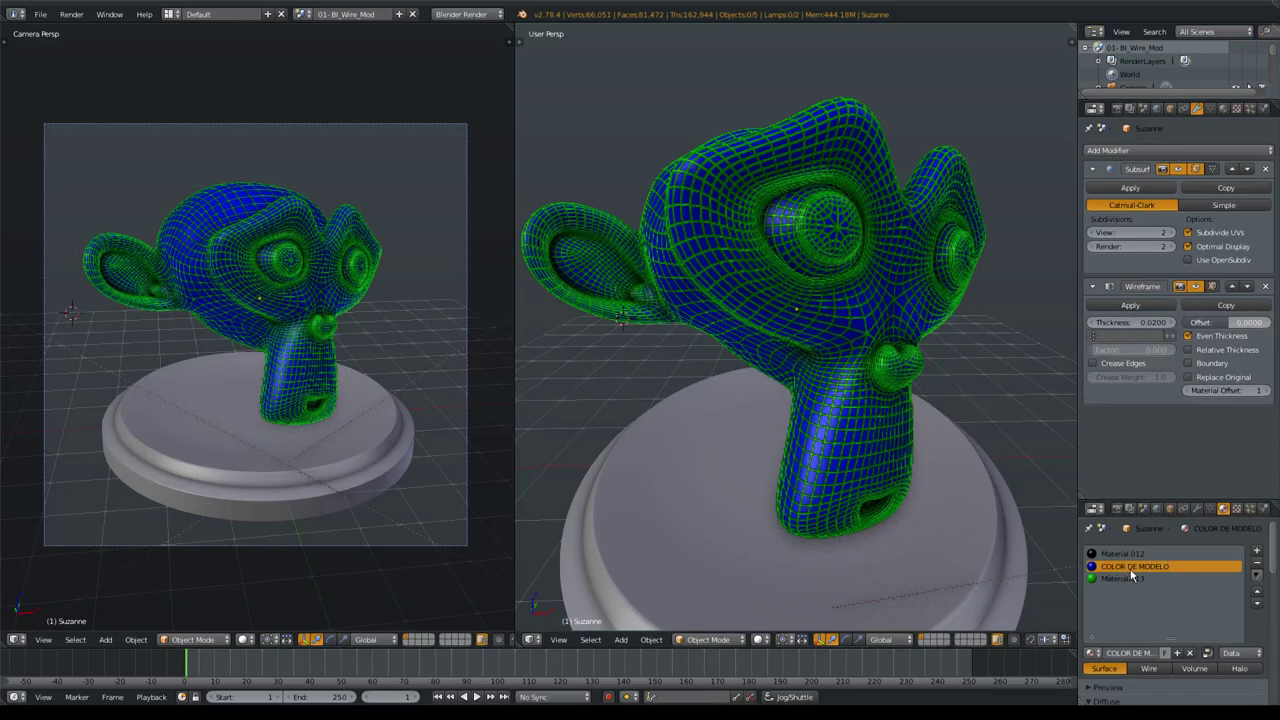
Test the Wireframe Material Offset at 0 and then -1.
left_click(1188, 391)
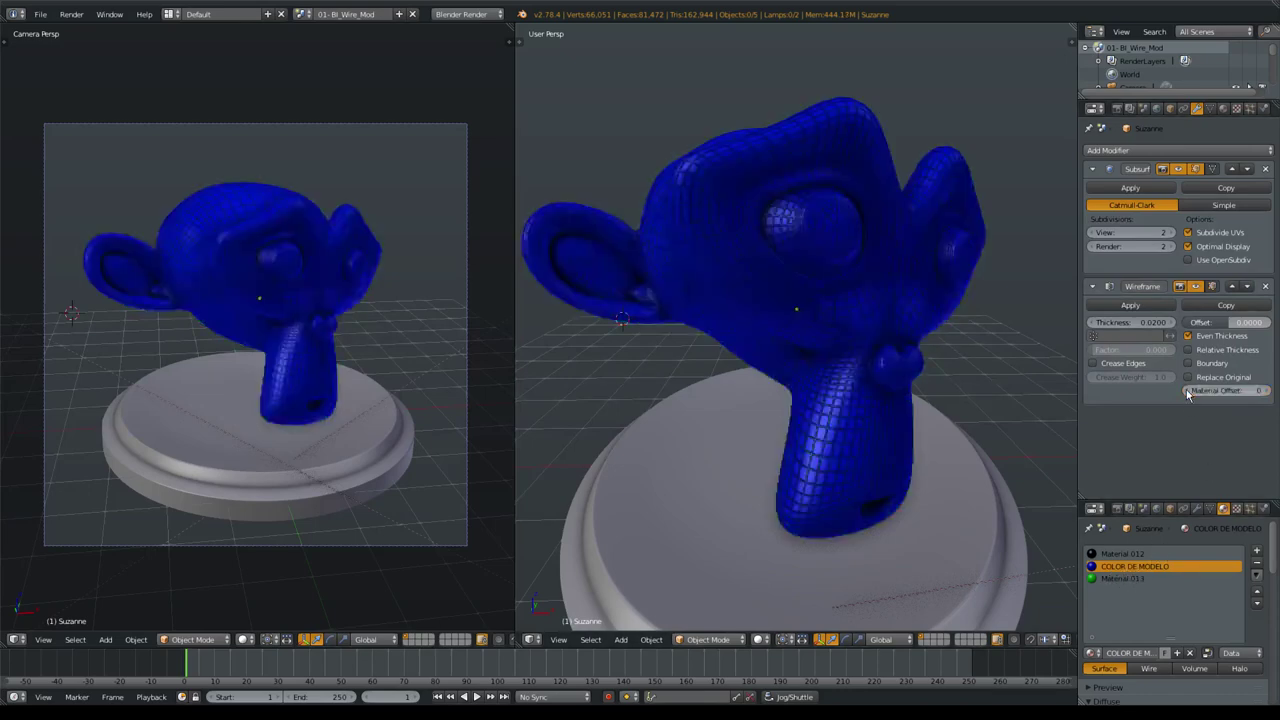
left_click(1188, 391)
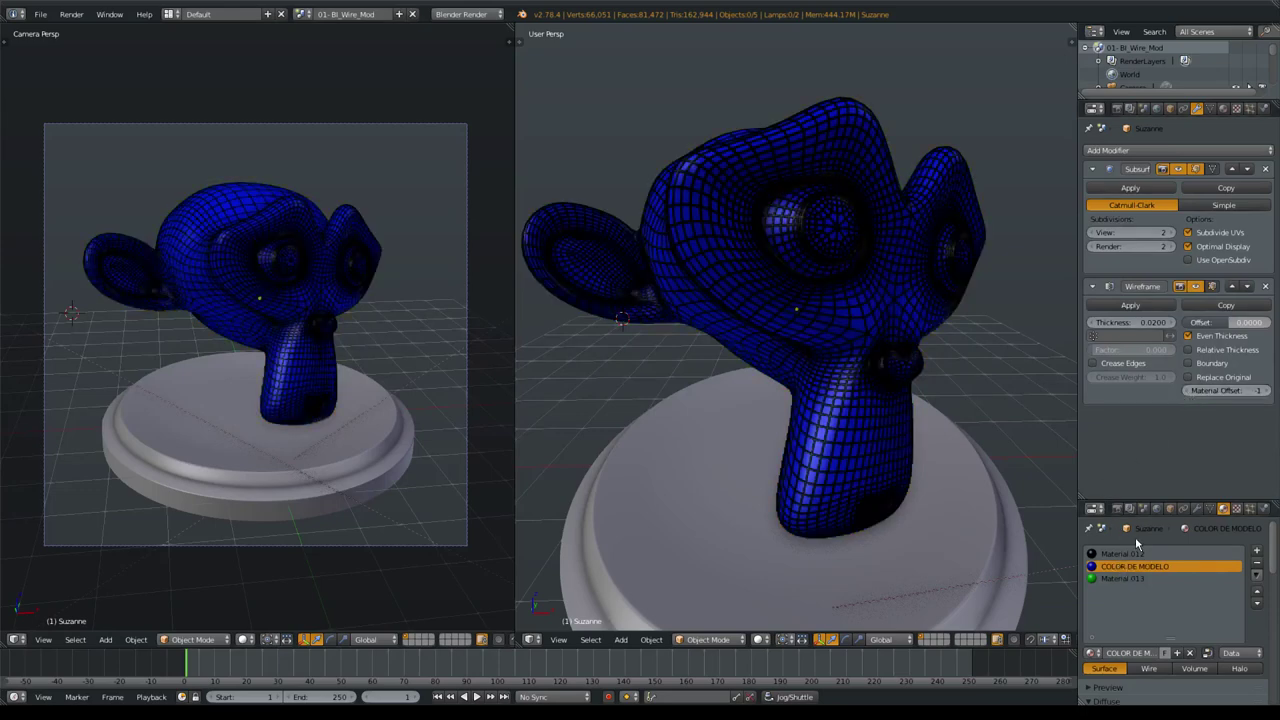
middle_click_drag(886, 380, 862, 306)
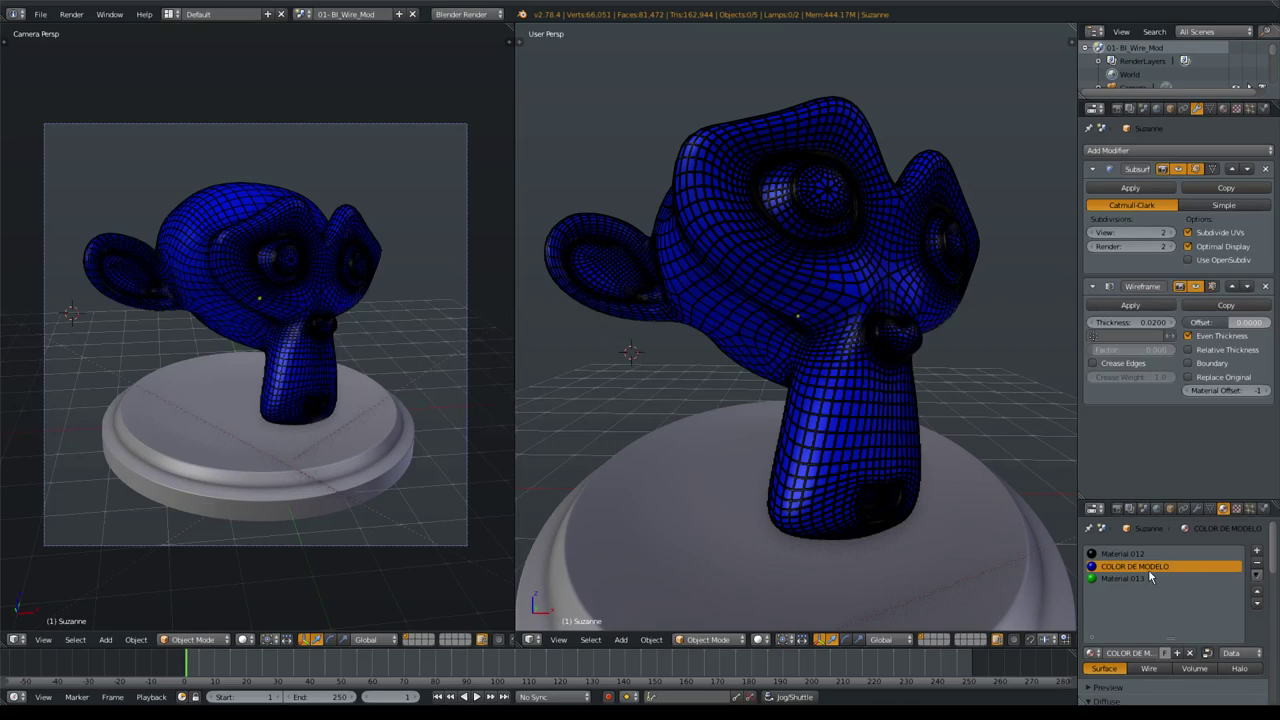
Add a new material slot with a magenta diffuse Material.014.
left_click(1257, 551)
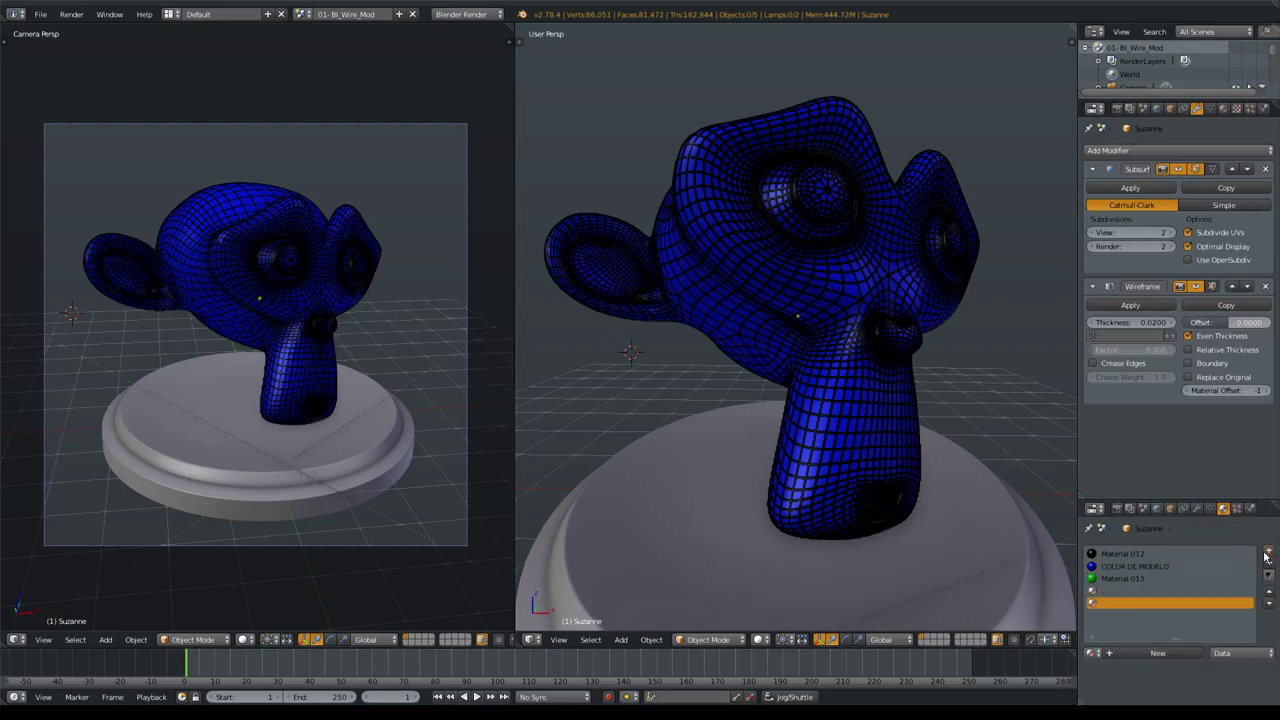
left_click(1158, 653)
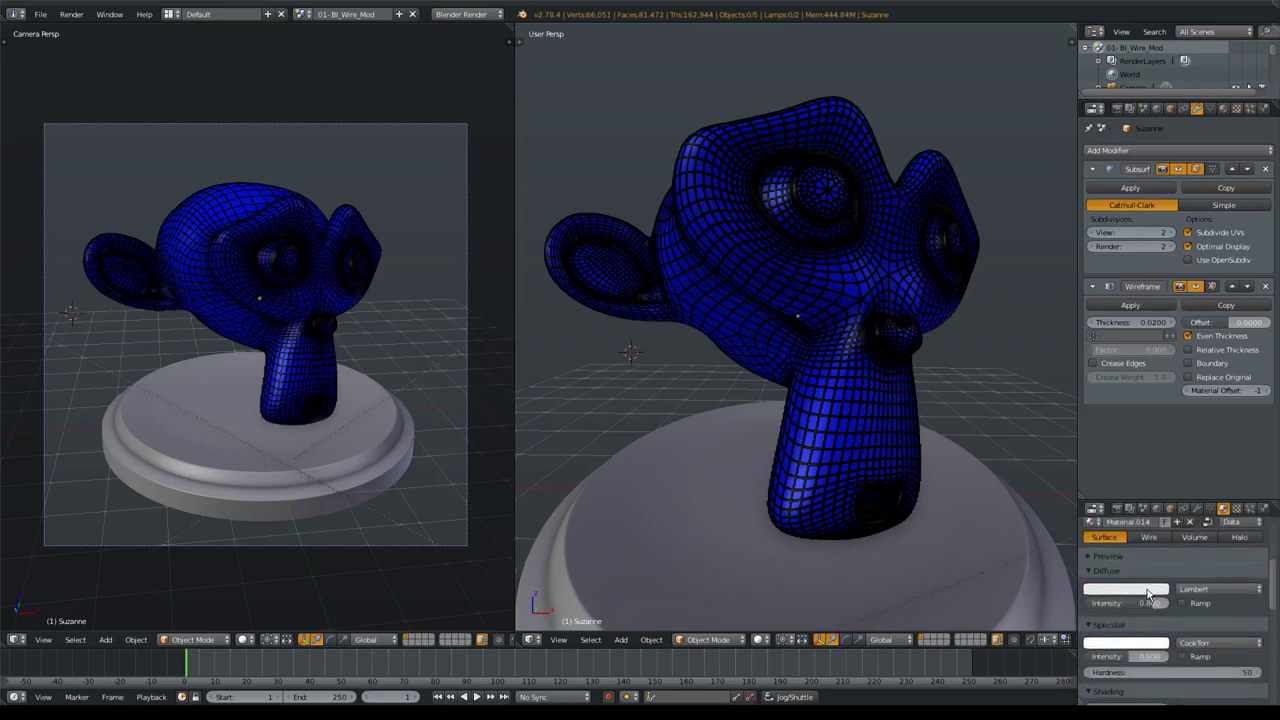
left_click(1145, 590)
left_click(1122, 478)
scroll(1237, 585, "up", 3)
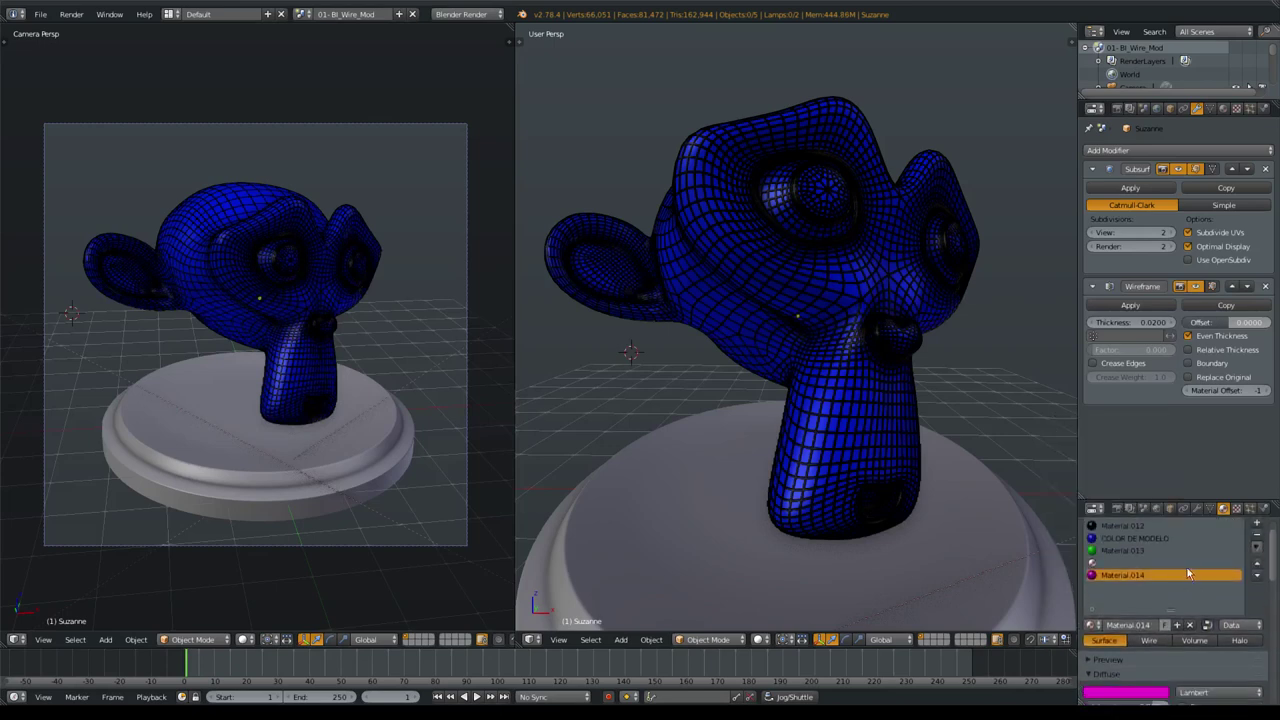
scroll(1200, 585, "up", 2)
Step the Material Offset from 0 up to 3 to give Suzanne magenta wires.
left_click(1128, 567)
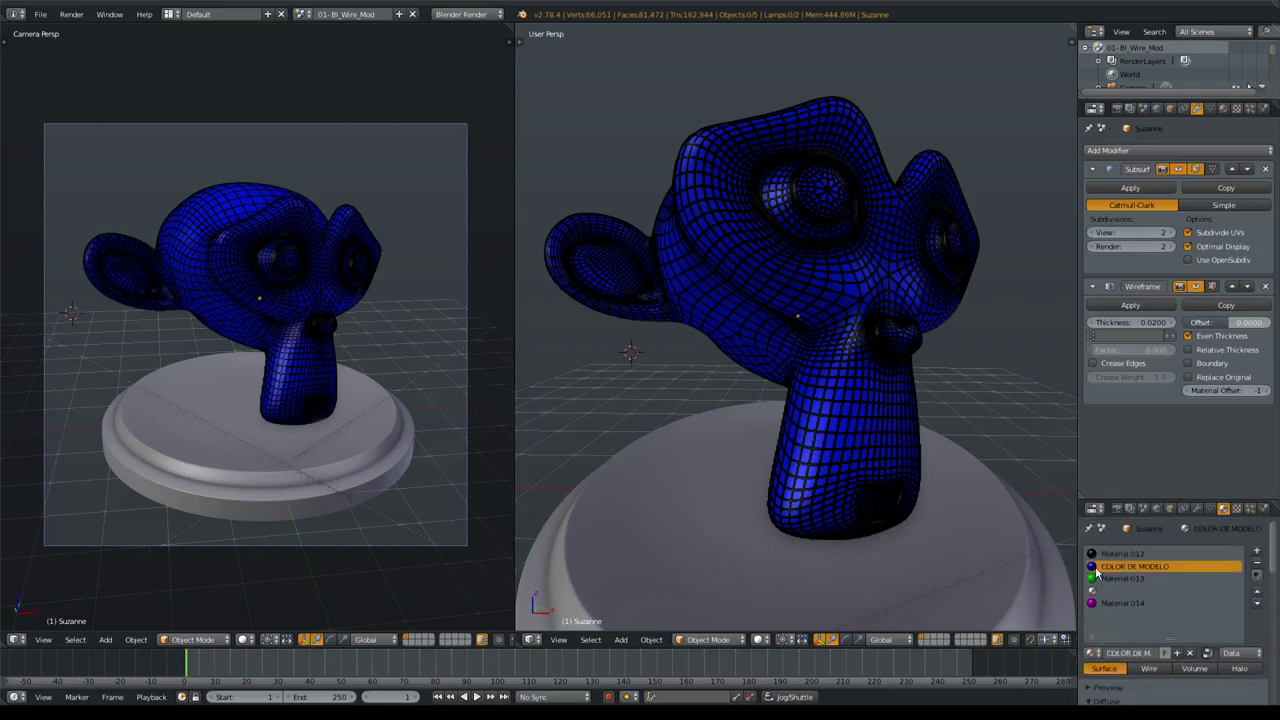
left_click(1124, 578)
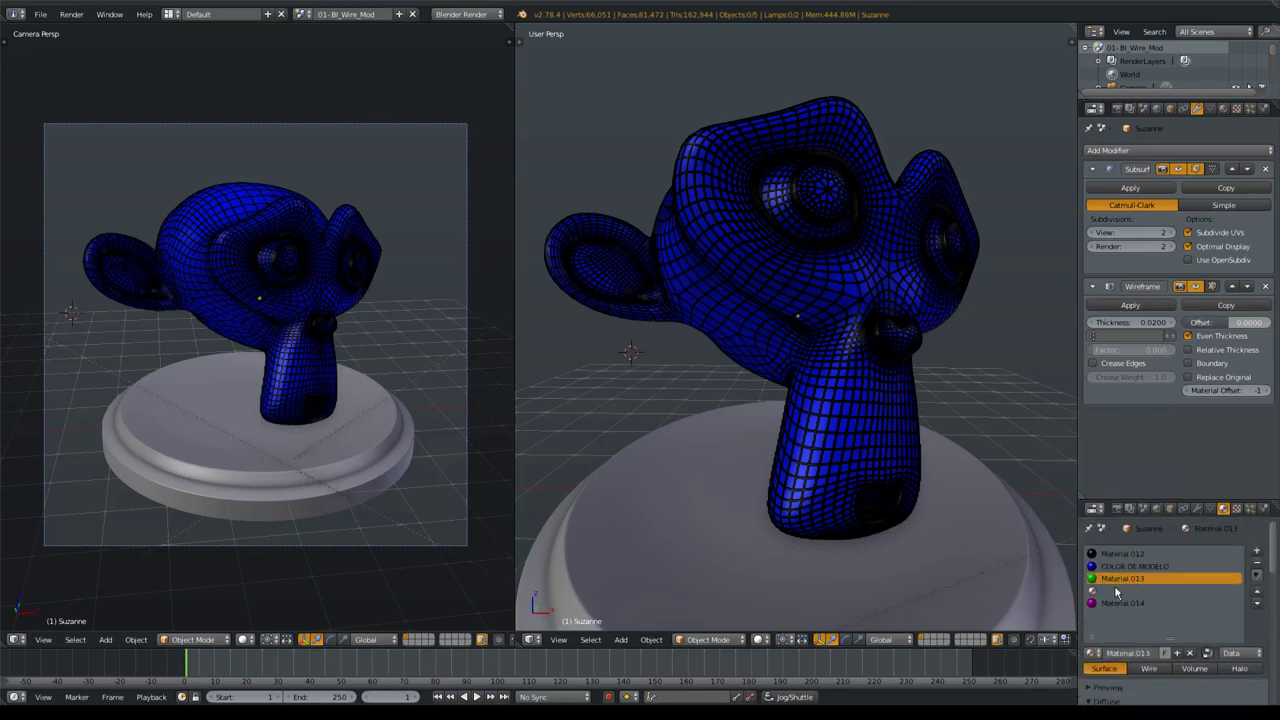
left_click(1125, 603)
left_click(1267, 392)
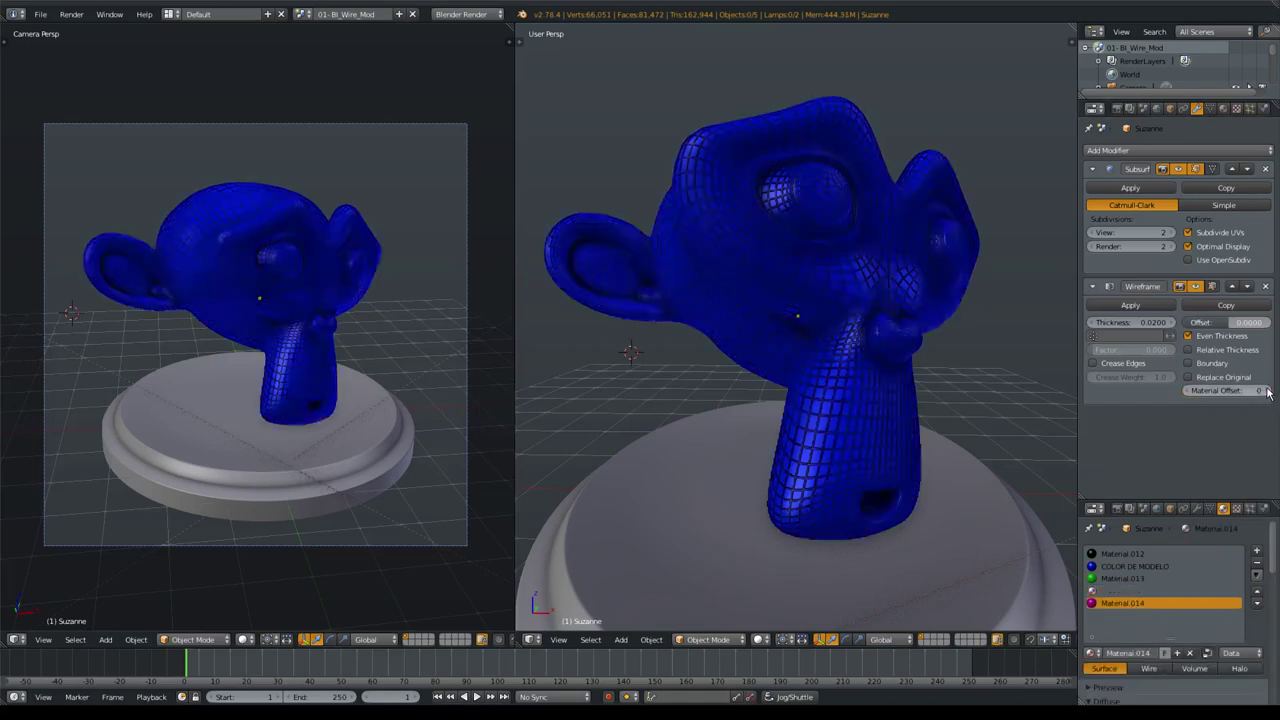
left_click(1263, 392)
left_click(1265, 392)
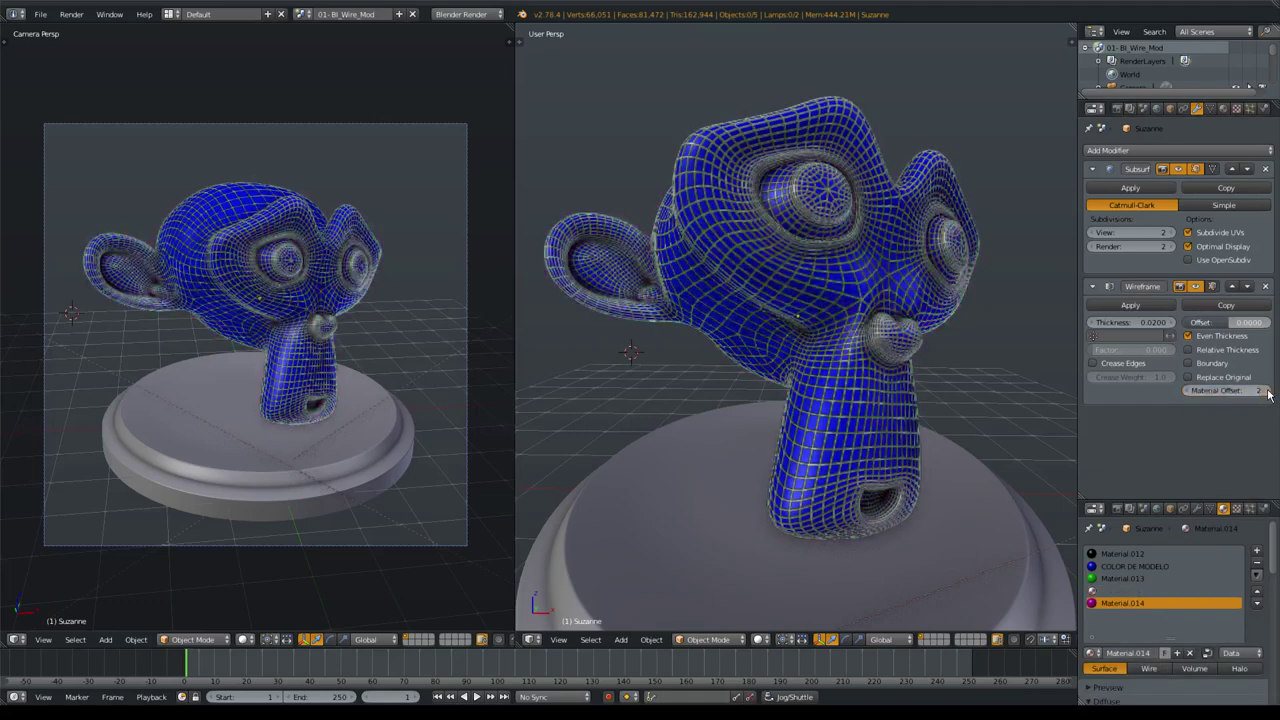
left_click(1266, 392)
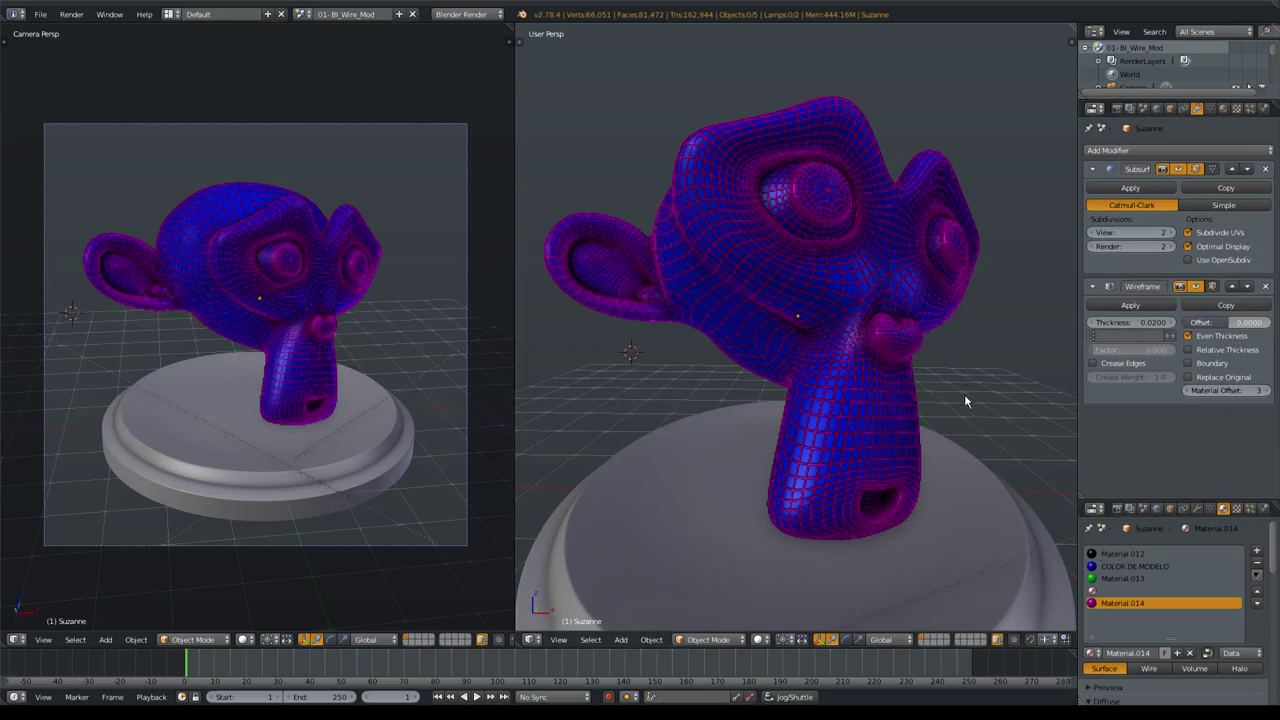
scroll(955, 505, "up", 3)
middle_click_drag(955, 500, 956, 487)
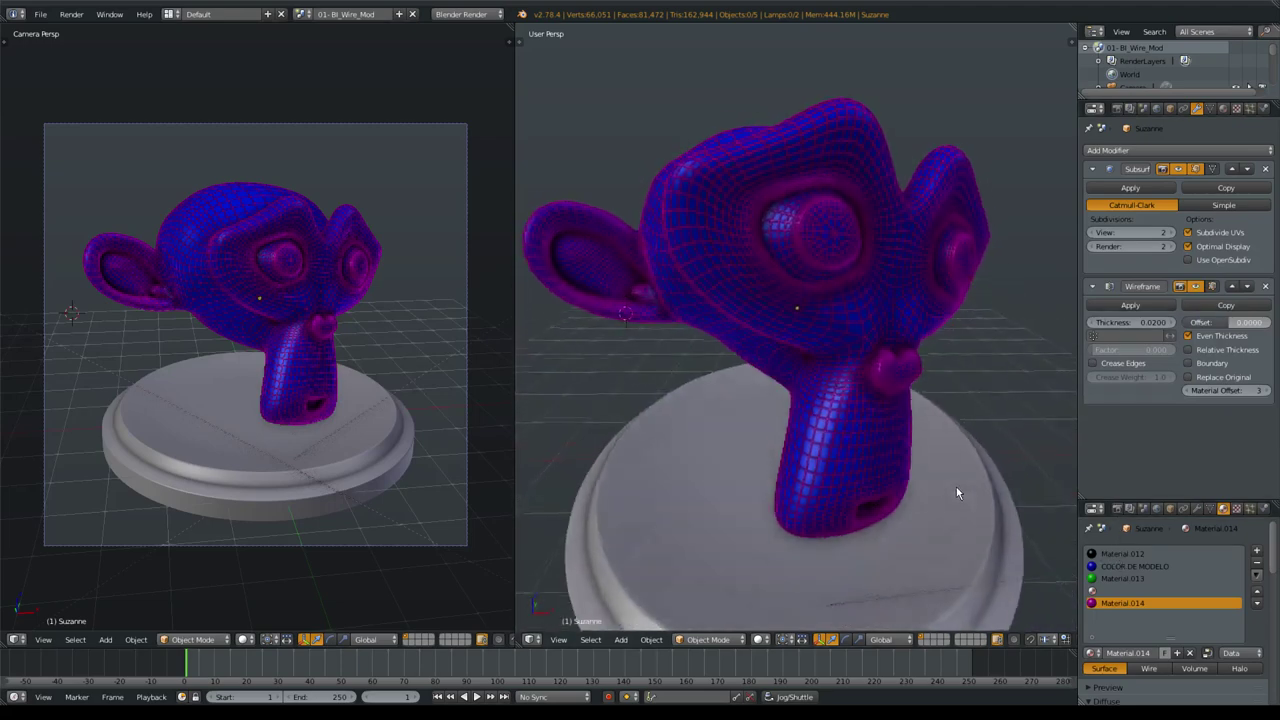
scroll(958, 490, "down", 3)
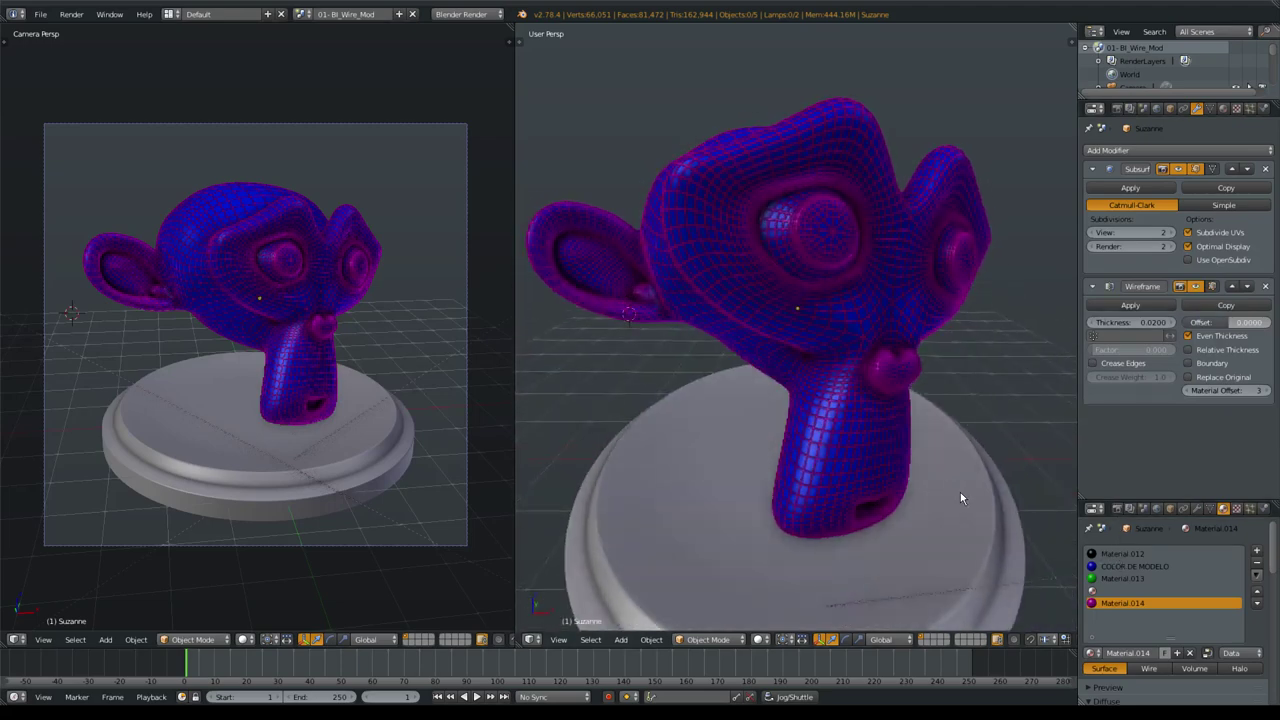
Lower the Material Offset to -1 so the wire lines render black over blue.
left_click(1116, 556)
left_click(1188, 391)
left_click(1188, 391)
left_click(1188, 391)
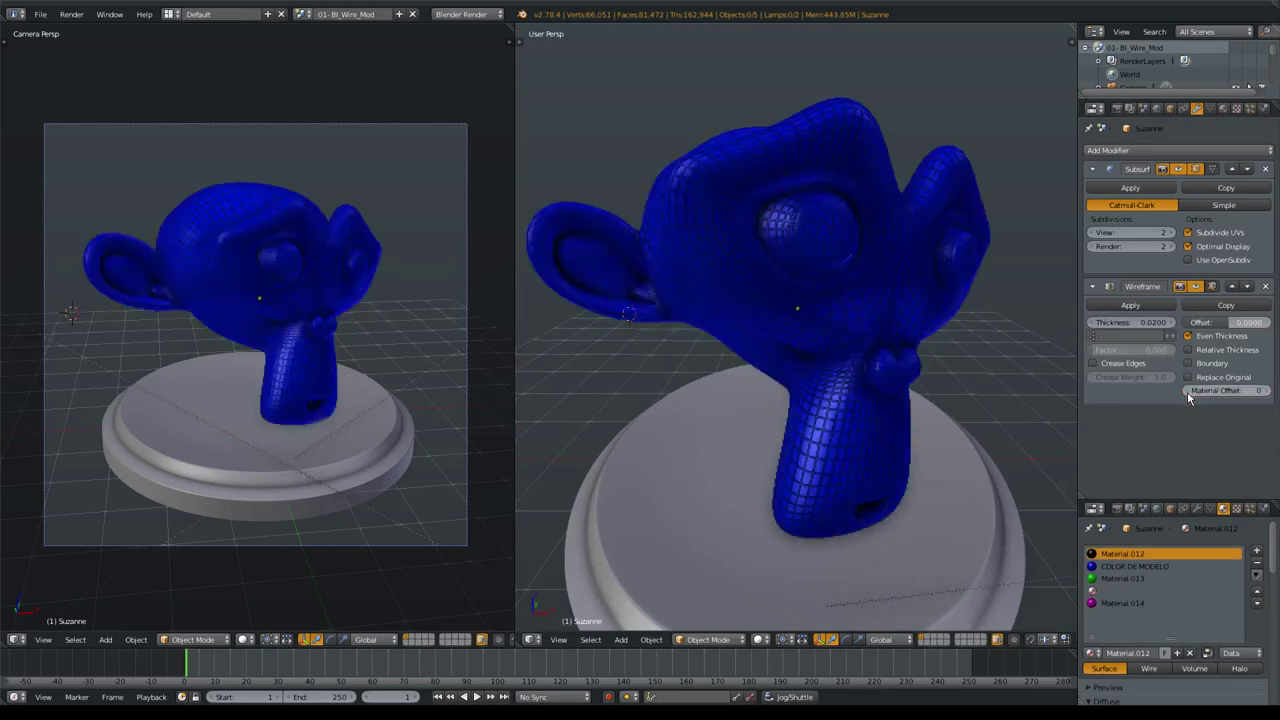
left_click(1188, 391)
middle_click_drag(972, 406, 952, 369)
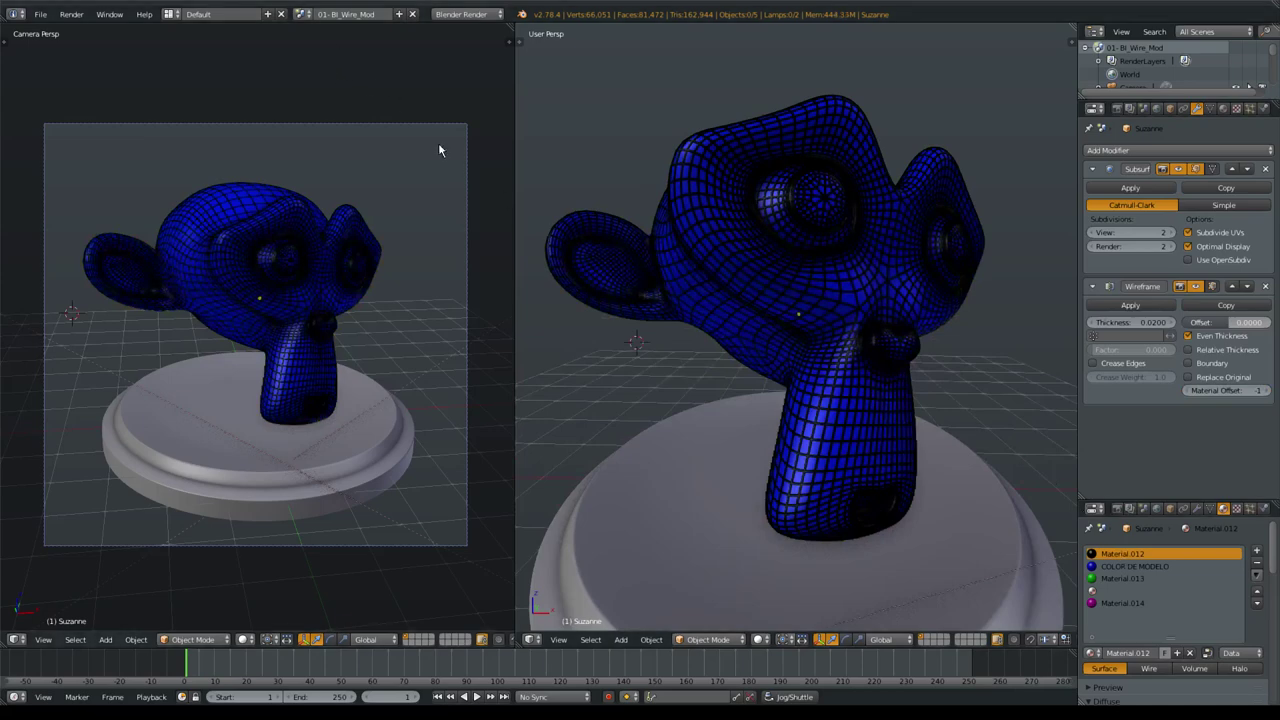
scroll(903, 303, "down", 3)
middle_click_drag(891, 400, 880, 420)
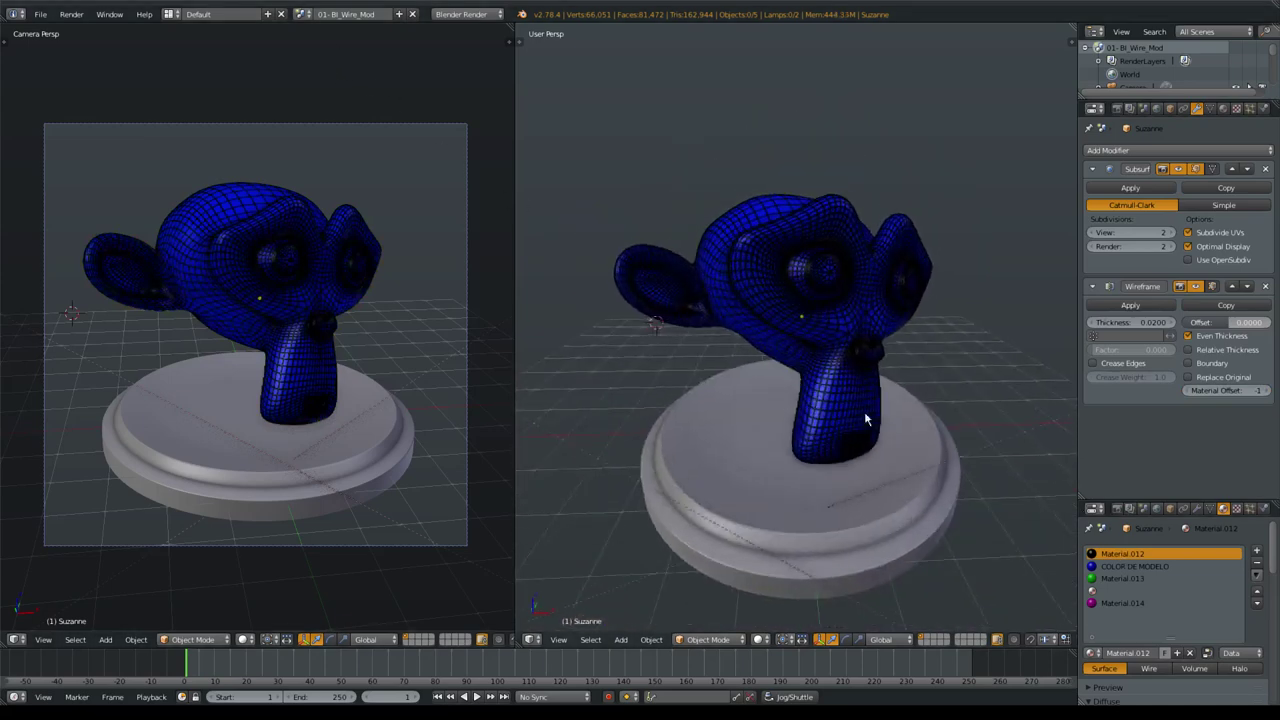
Switch to the 02-Cycles_Wire_Shader scene and split the right view into two stacked viewports.
left_click(302, 14)
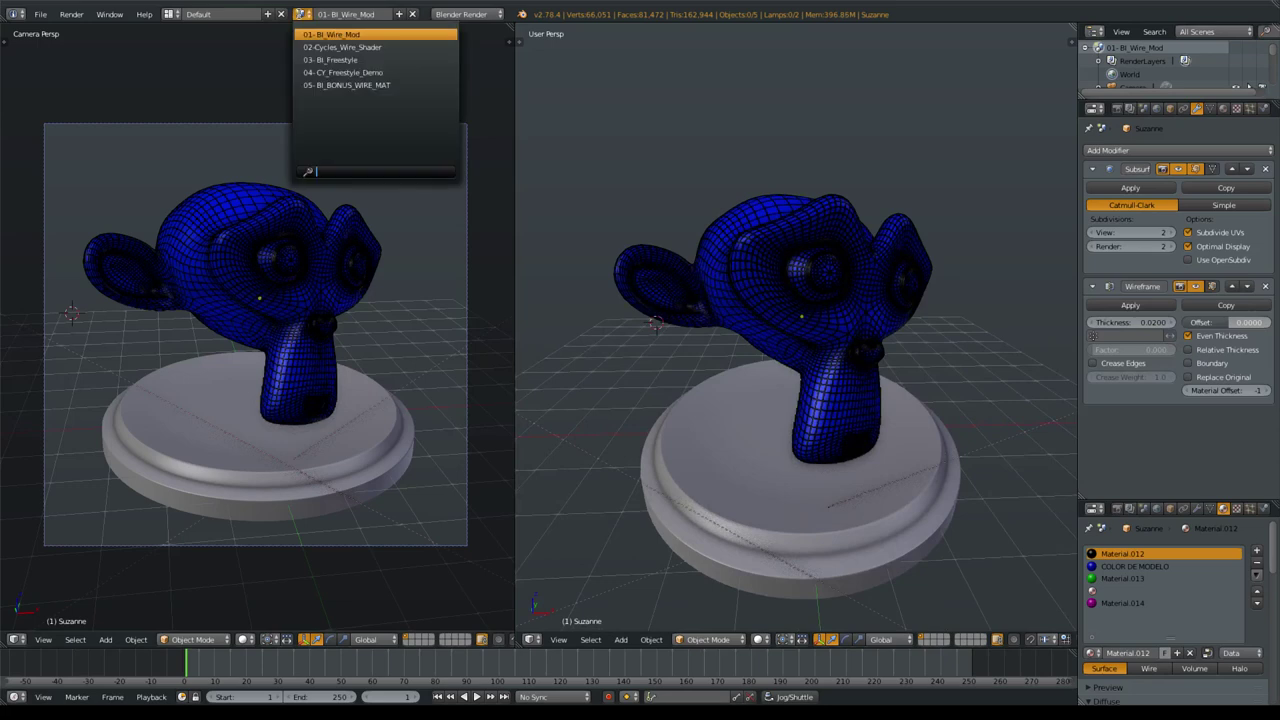
left_click(352, 47)
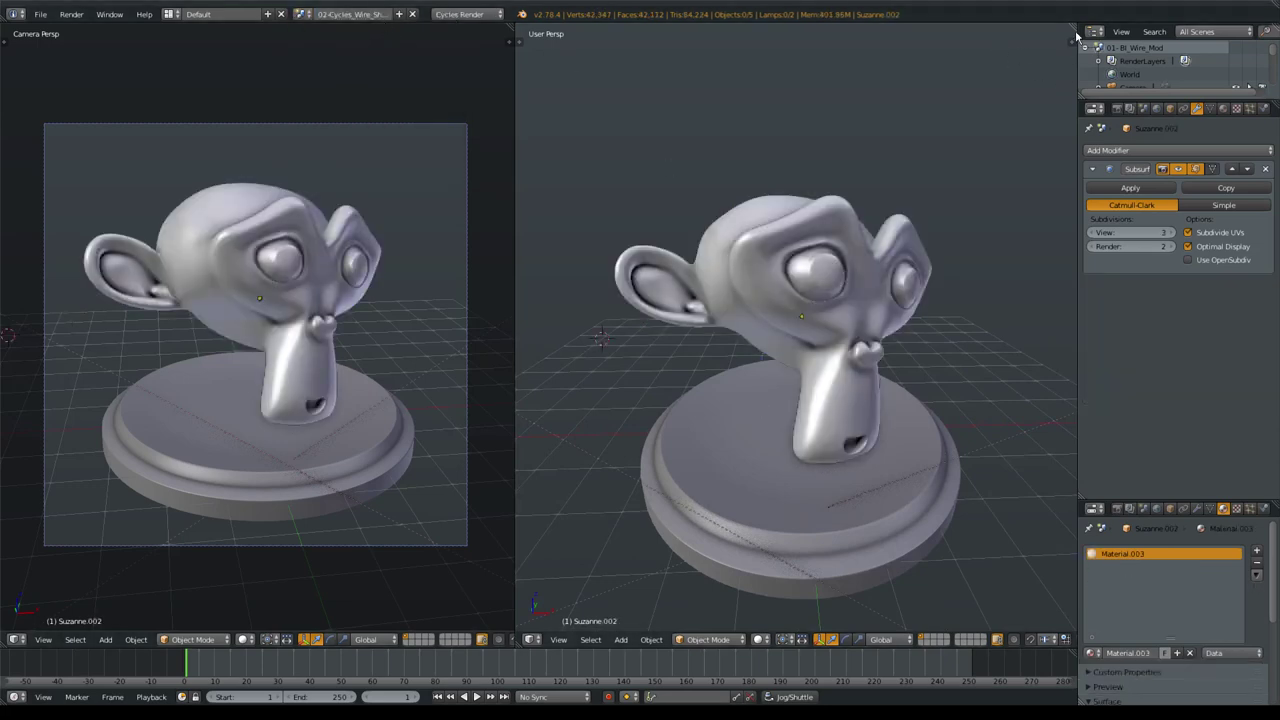
left_click_drag(1071, 27, 1060, 385)
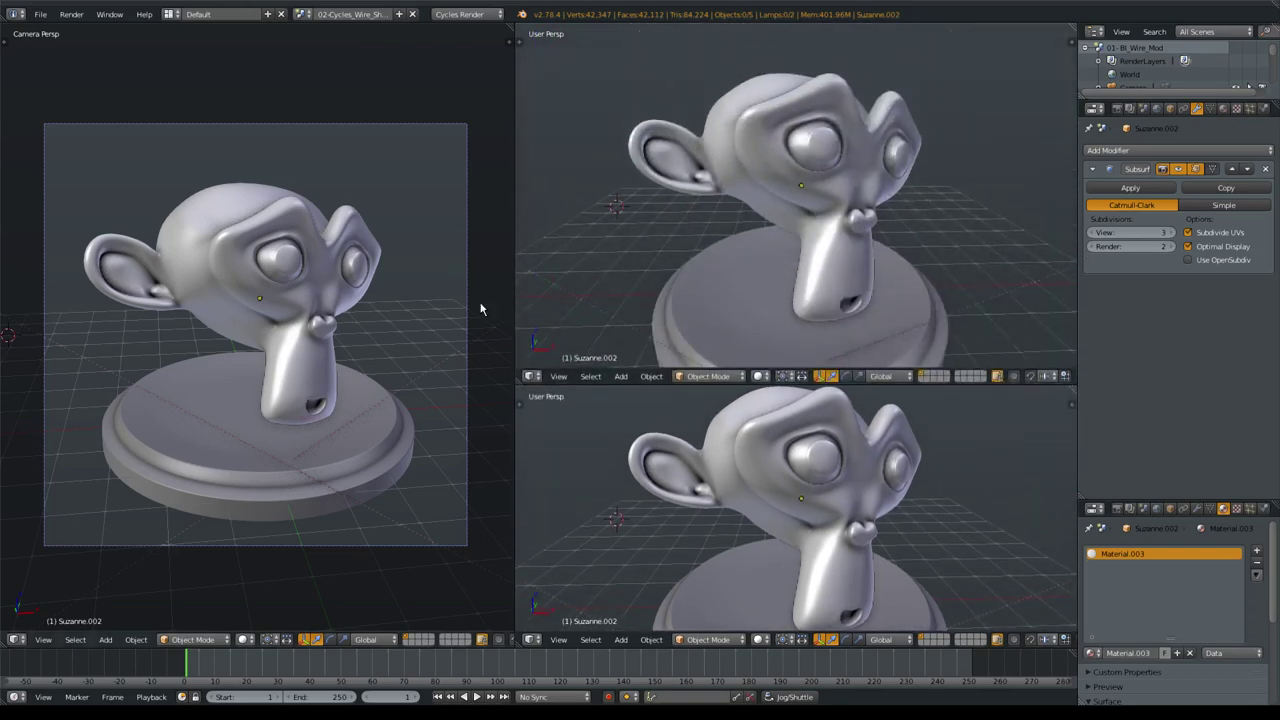
left_click_drag(515, 320, 443, 345)
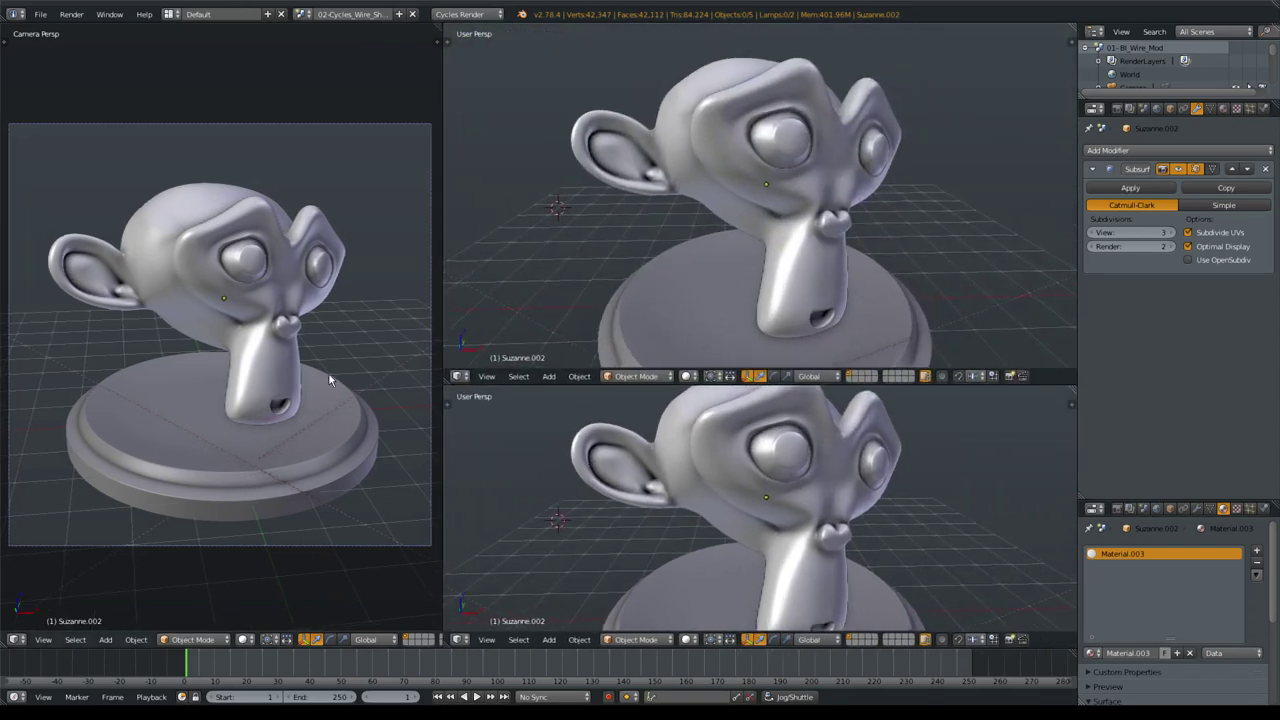
mouse_move(298, 384)
middle_mouse_down()
mouse_move(300, 296)
mouse_move(296, 348)
mouse_move(330, 373)
middle_mouse_up()
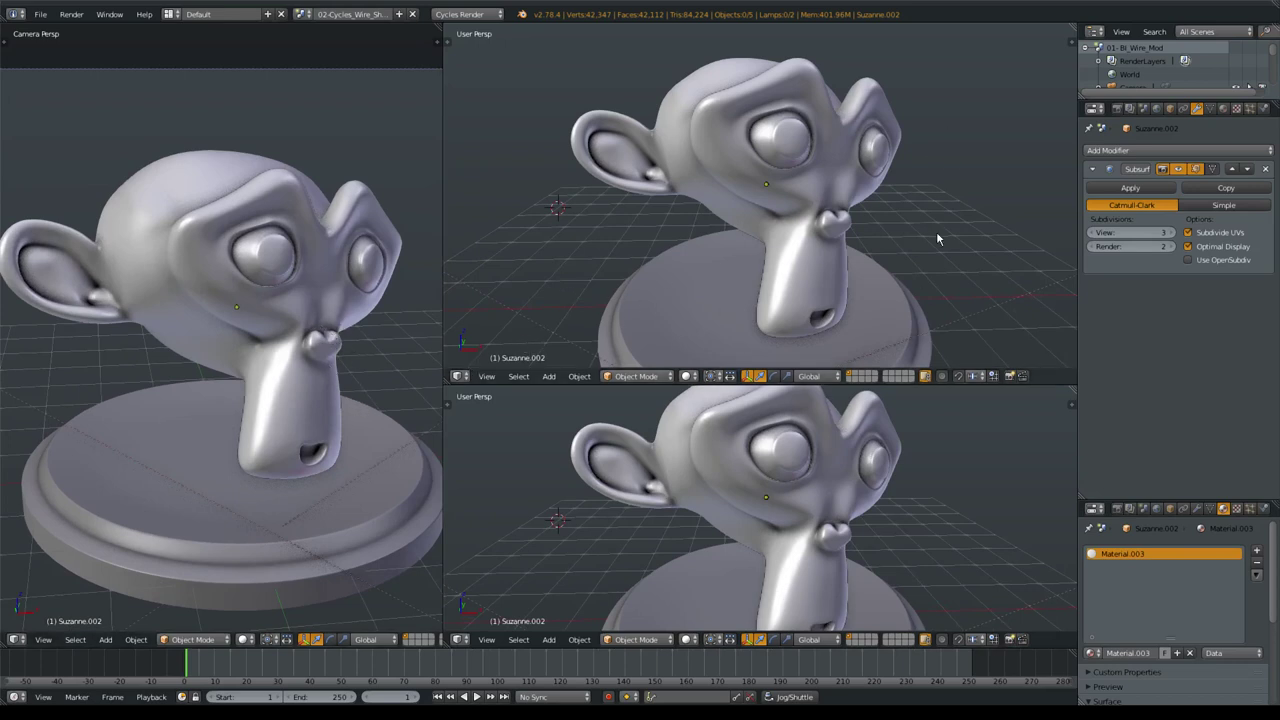
left_click_drag(740, 385, 745, 415)
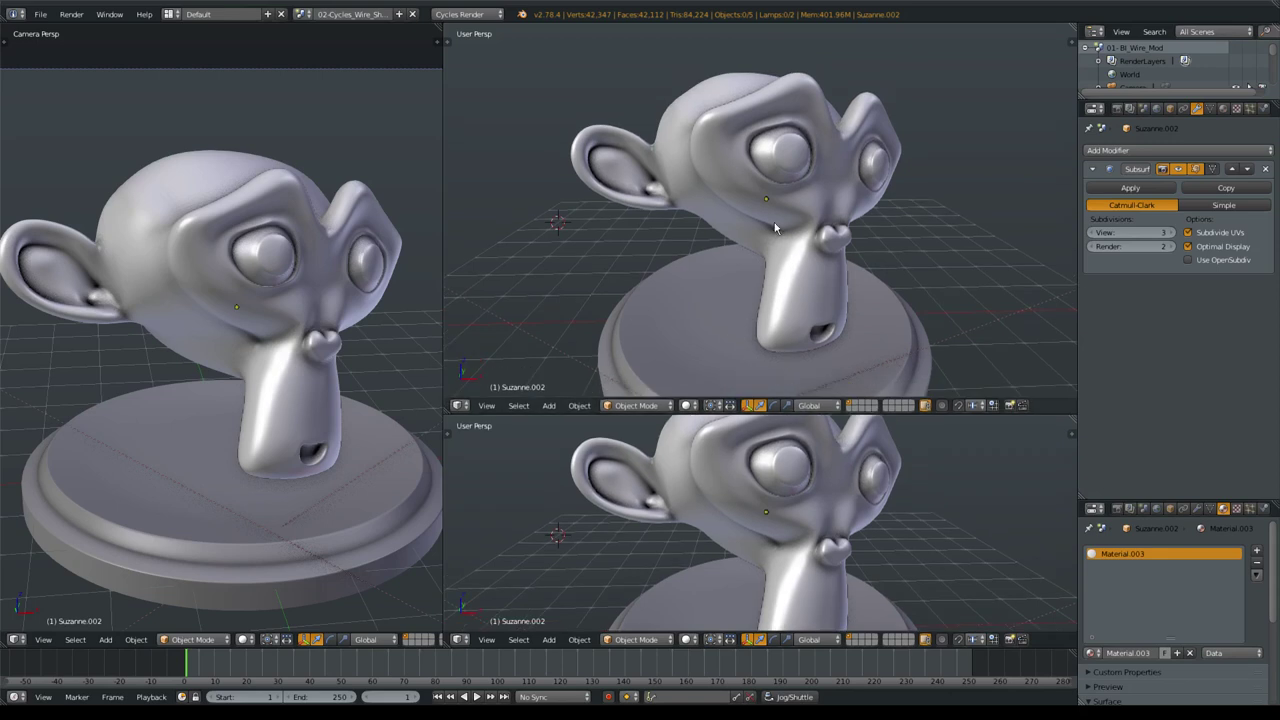
left_click(459, 405)
Turn the upper-right area into a Shader Node Editor showing Material.003's Diffuse BSDF and Material Output.
left_click(1222, 108)
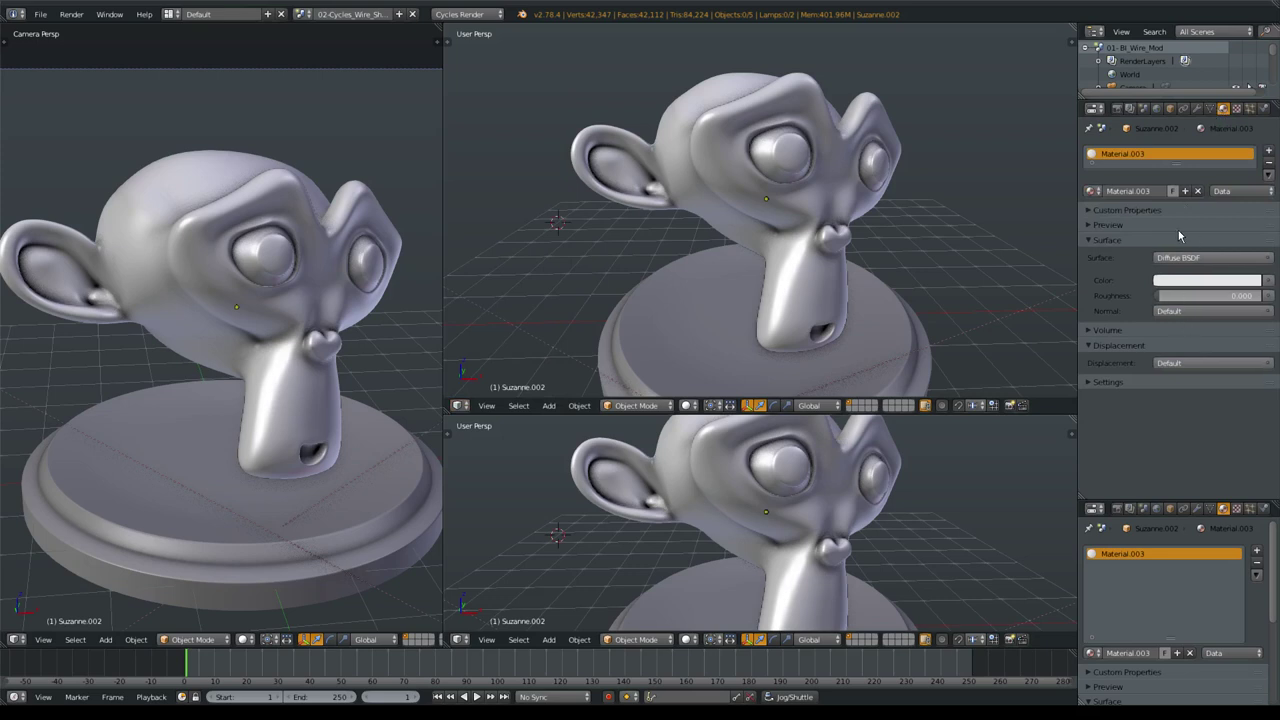
left_click(461, 405)
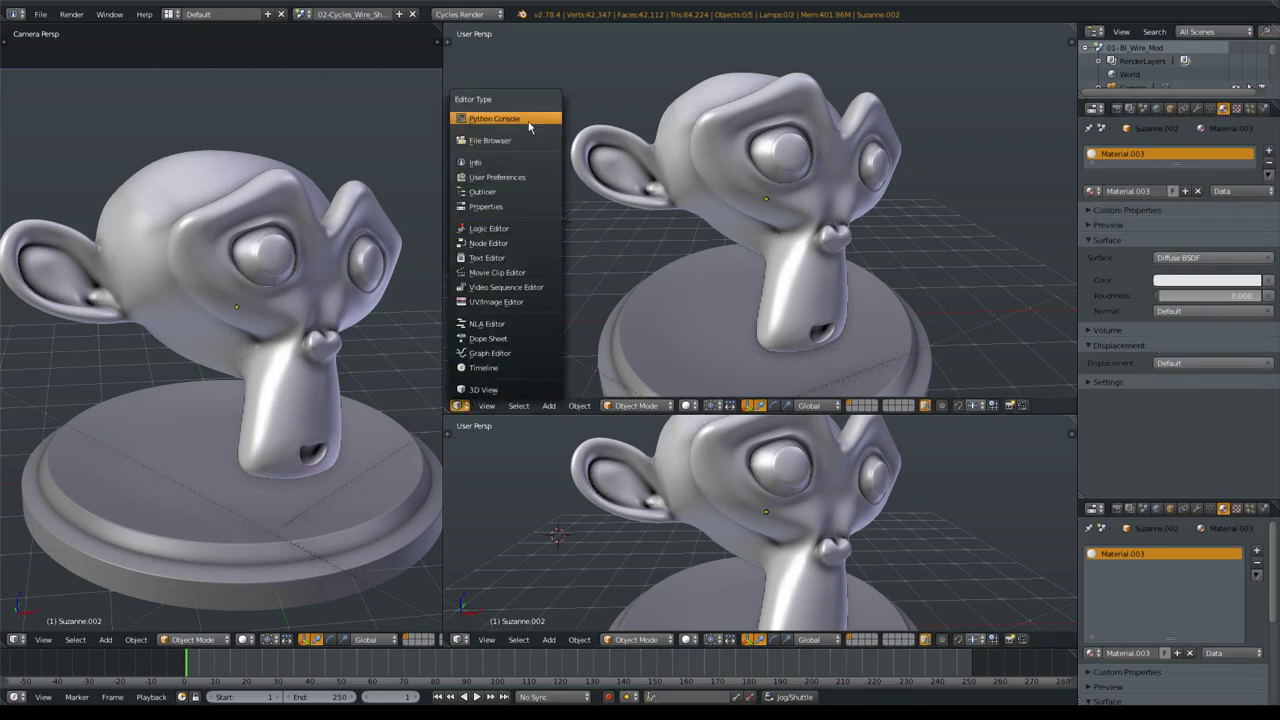
left_click(518, 246)
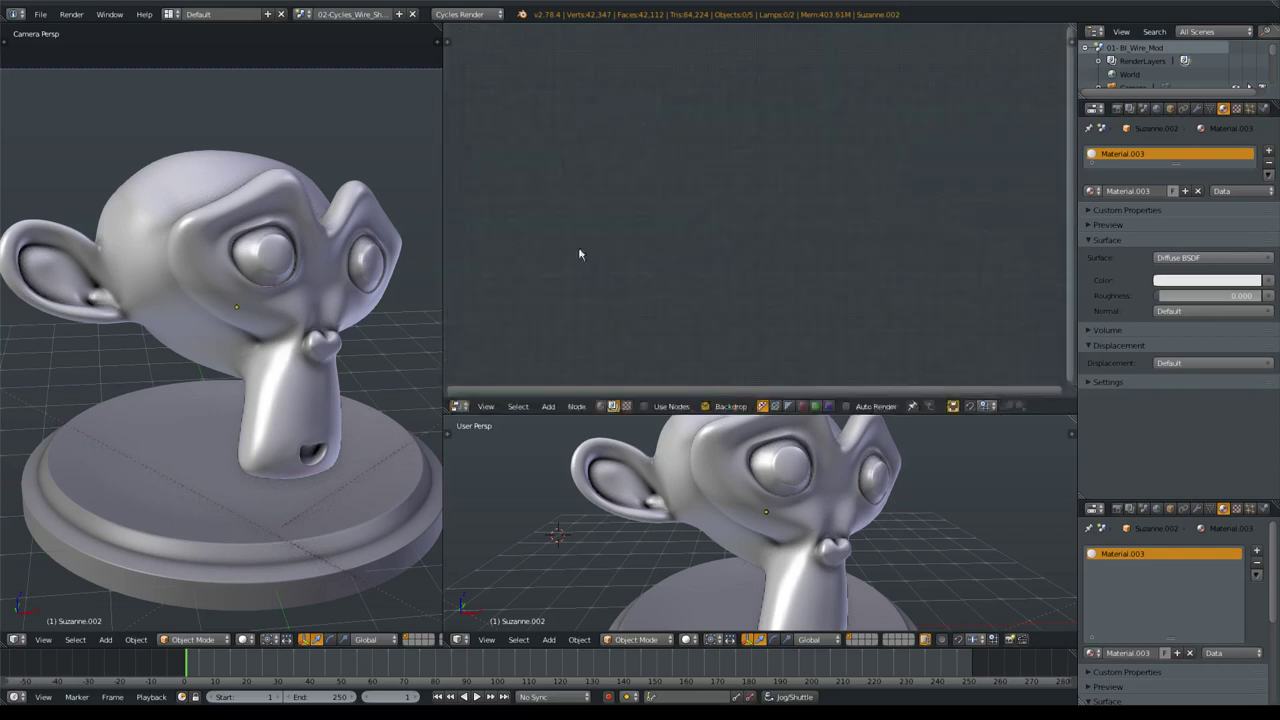
left_click(600, 406)
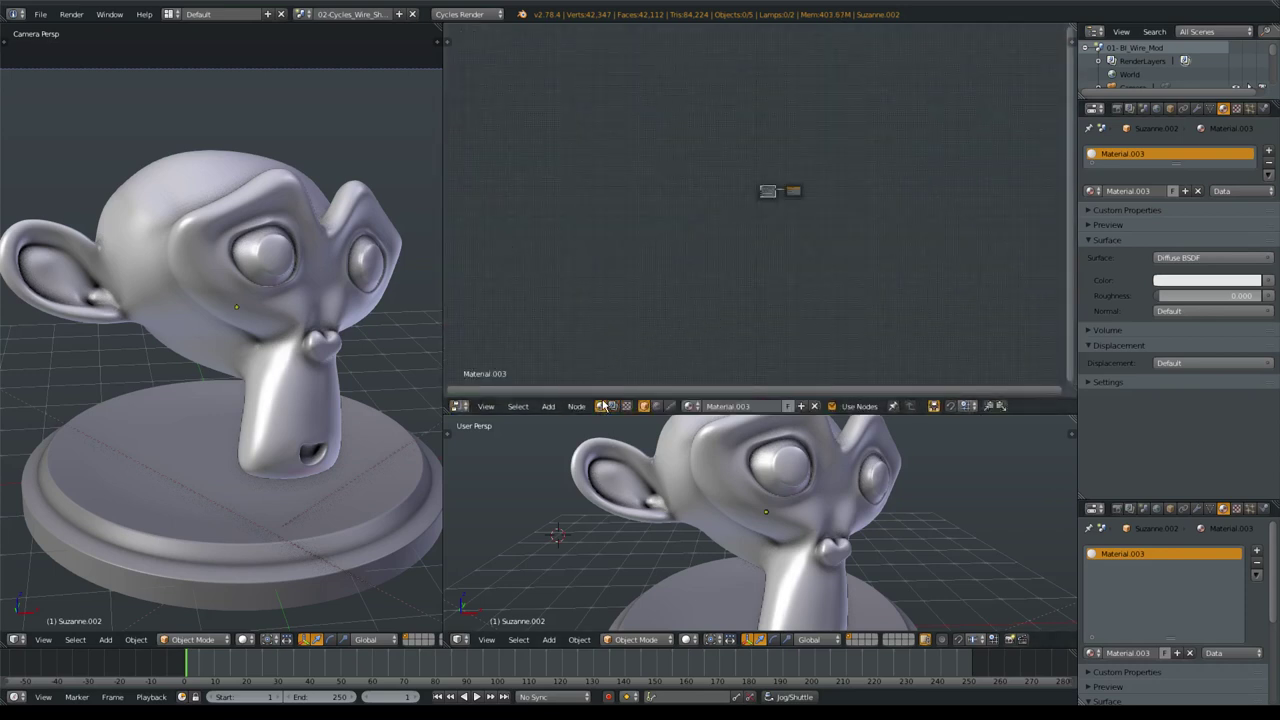
scroll(790, 200, "up", 2)
scroll(786, 237, "up", 3)
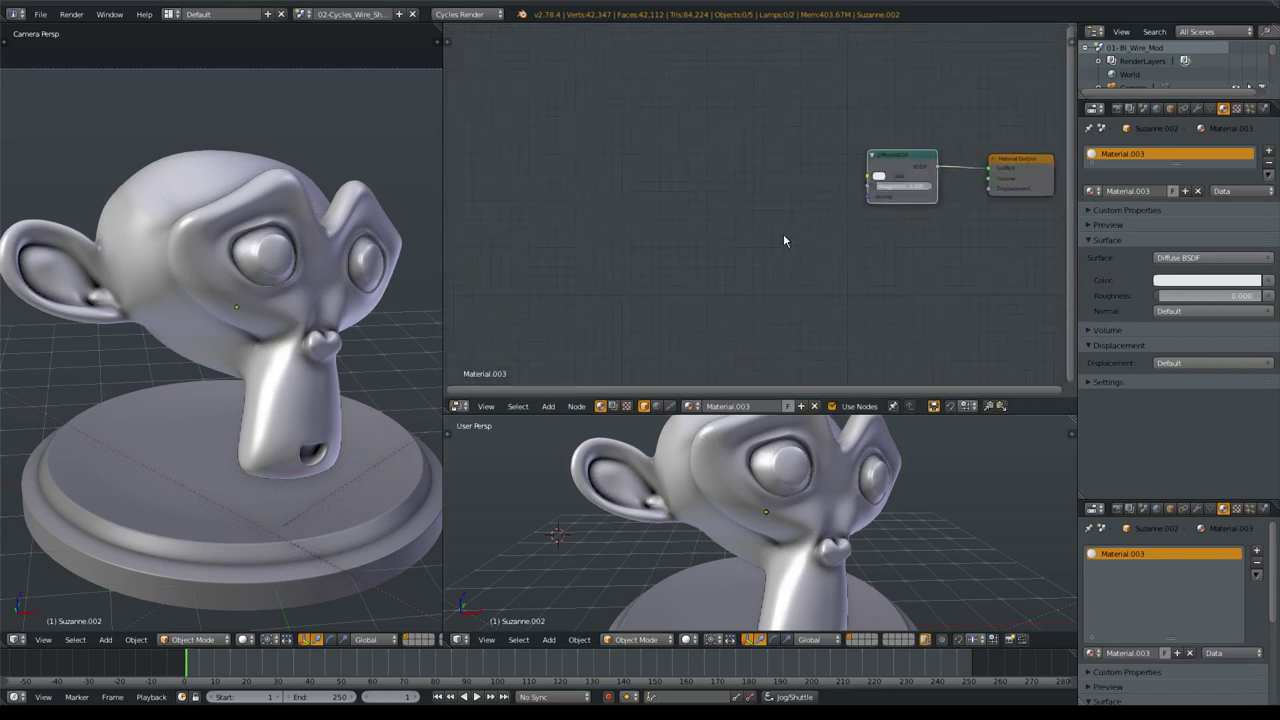
scroll(862, 200, "up", 1)
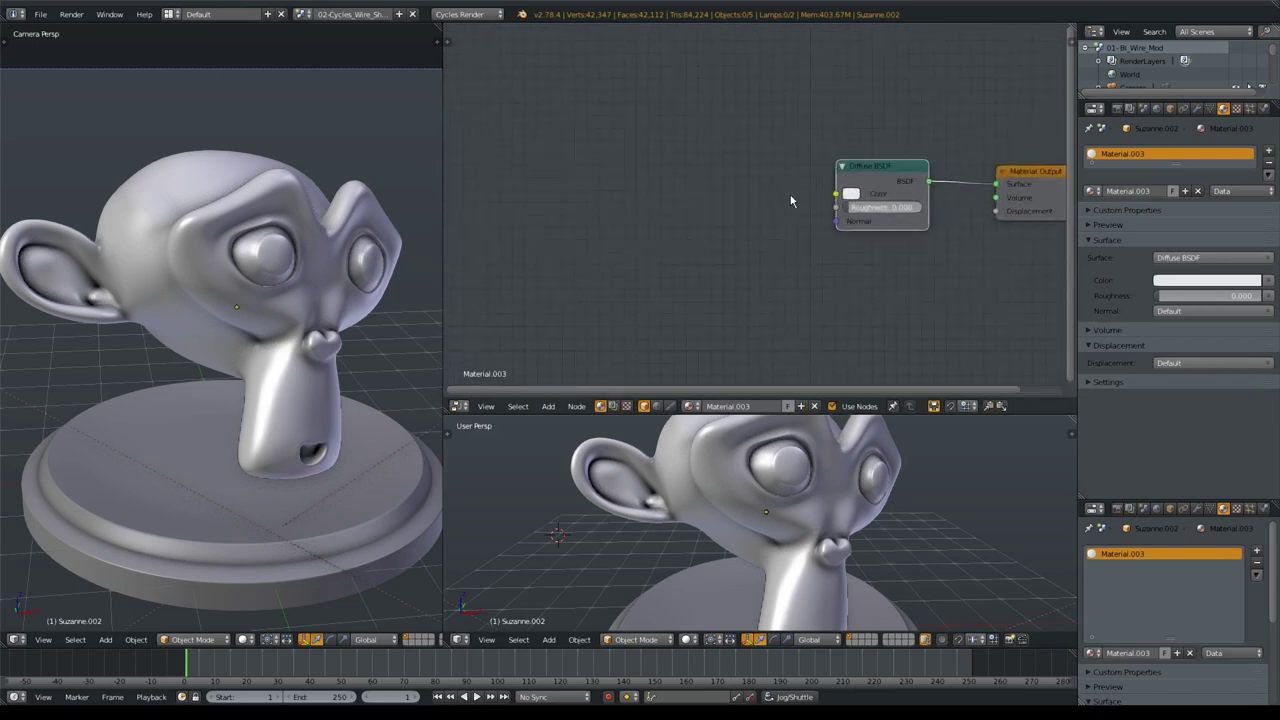
middle_click_drag(848, 239, 806, 233)
mouse_move(851, 168)
left_mouse_down()
mouse_move(865, 225)
mouse_move(784, 172)
left_mouse_up()
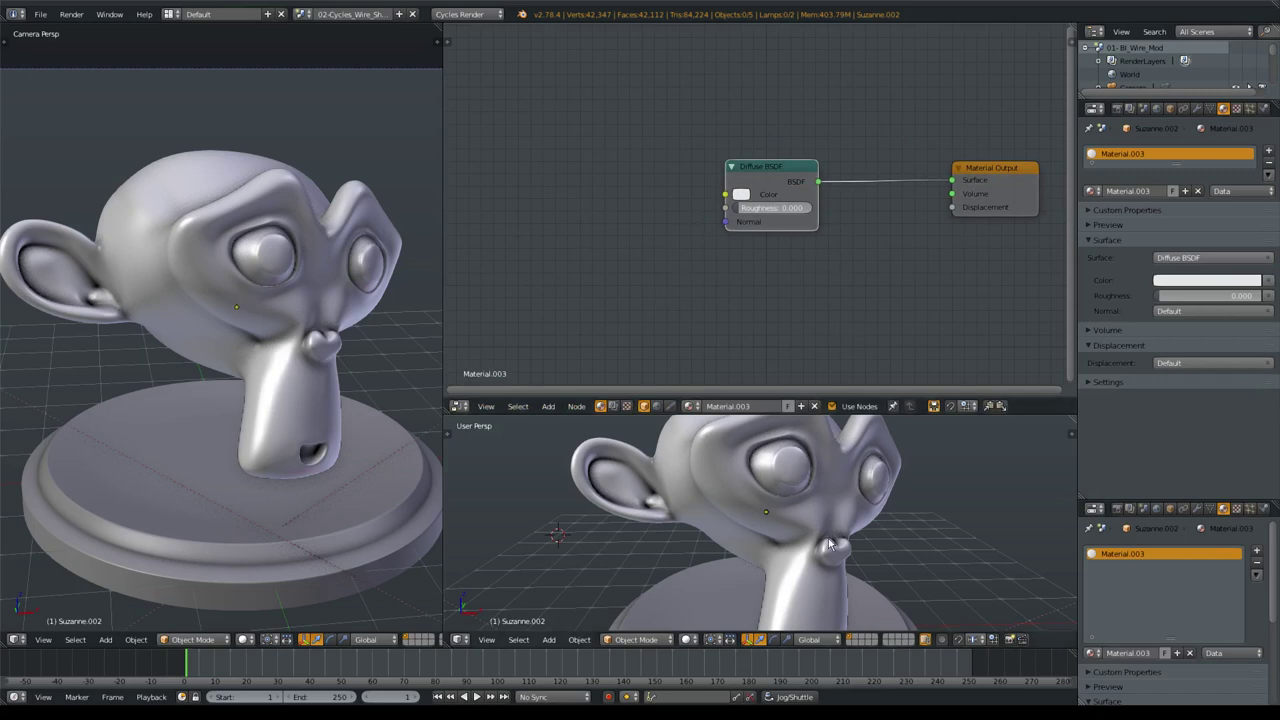
Reselect Suzanne so her Material.003 nodes show in the Node Editor.
right_click(808, 490)
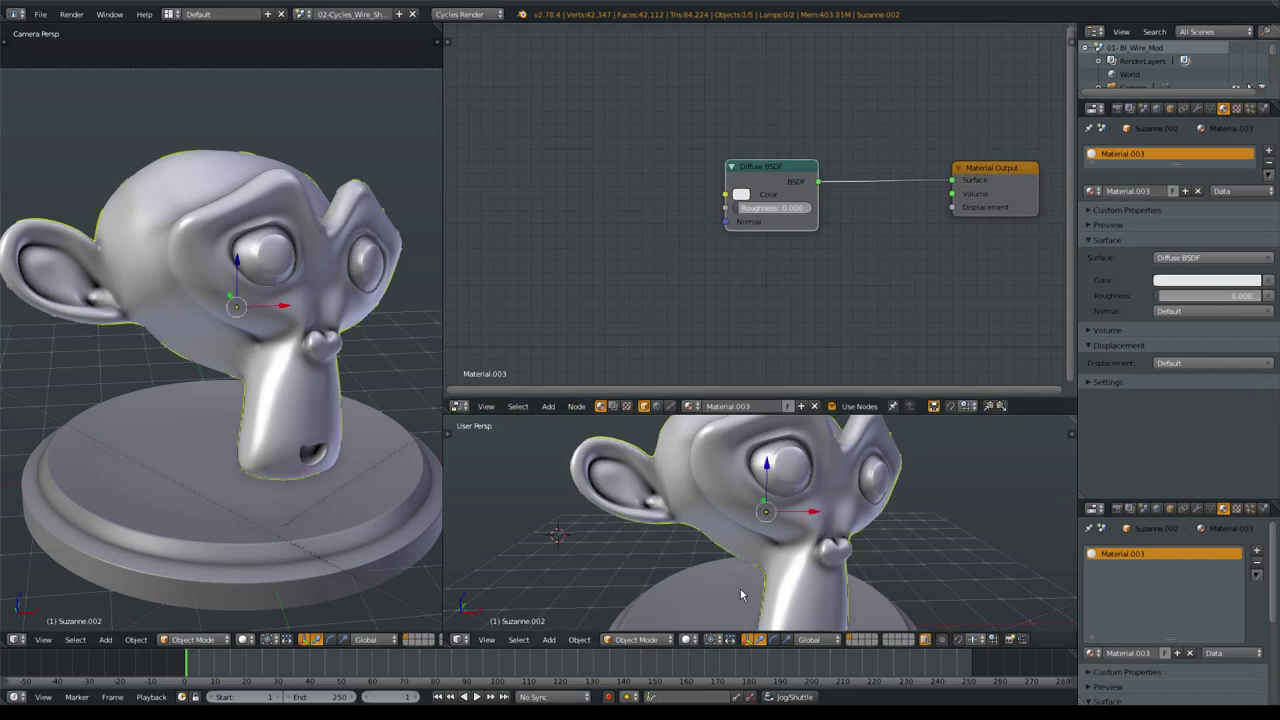
right_click(703, 576)
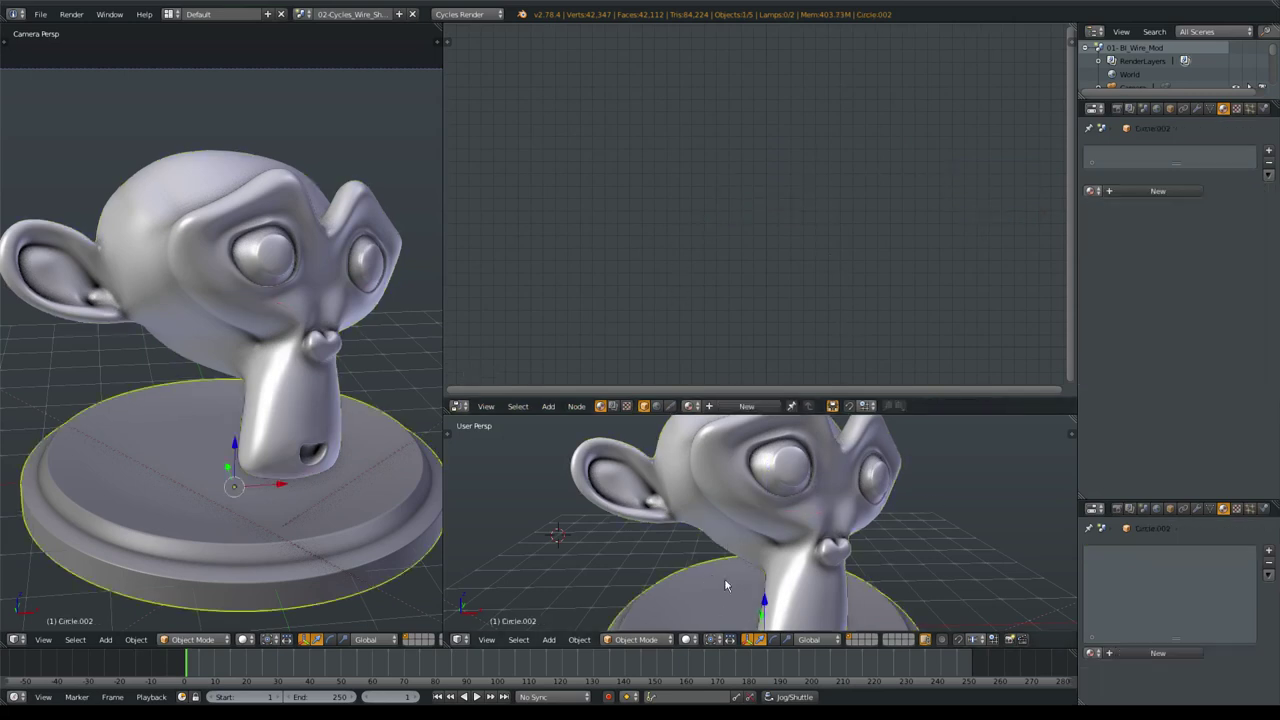
right_click(768, 484)
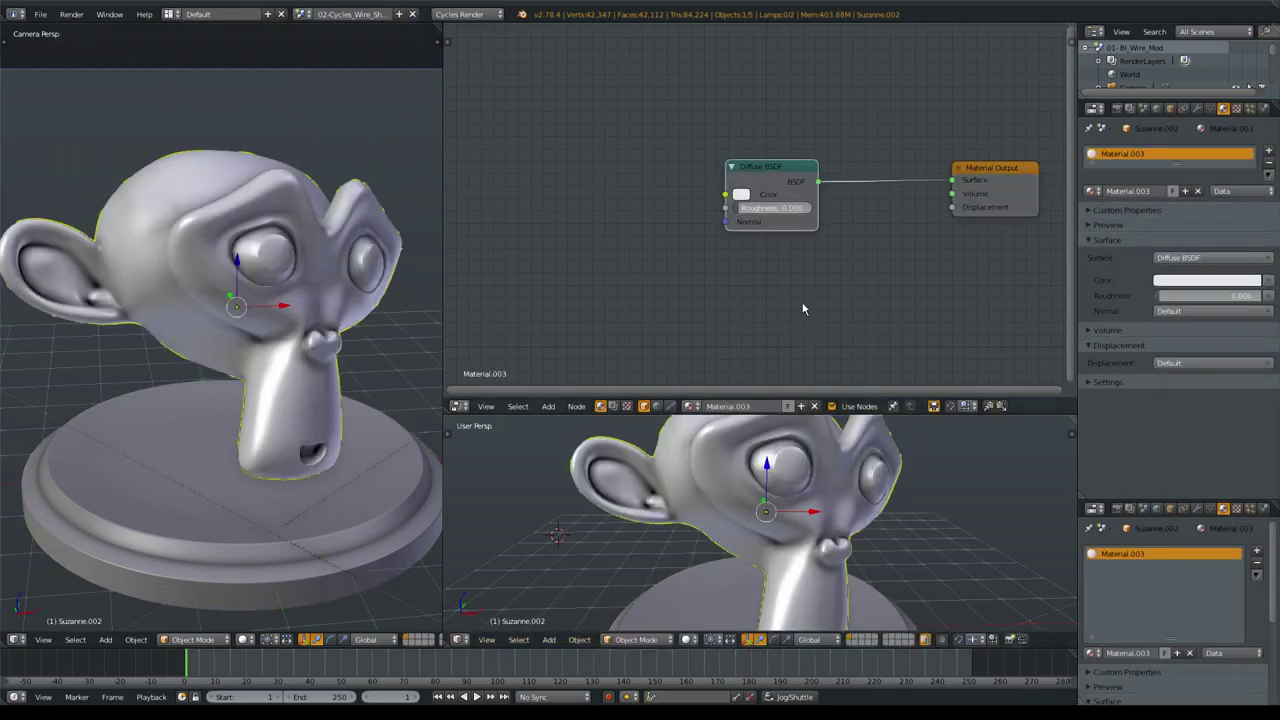
left_click_drag(790, 176, 830, 176)
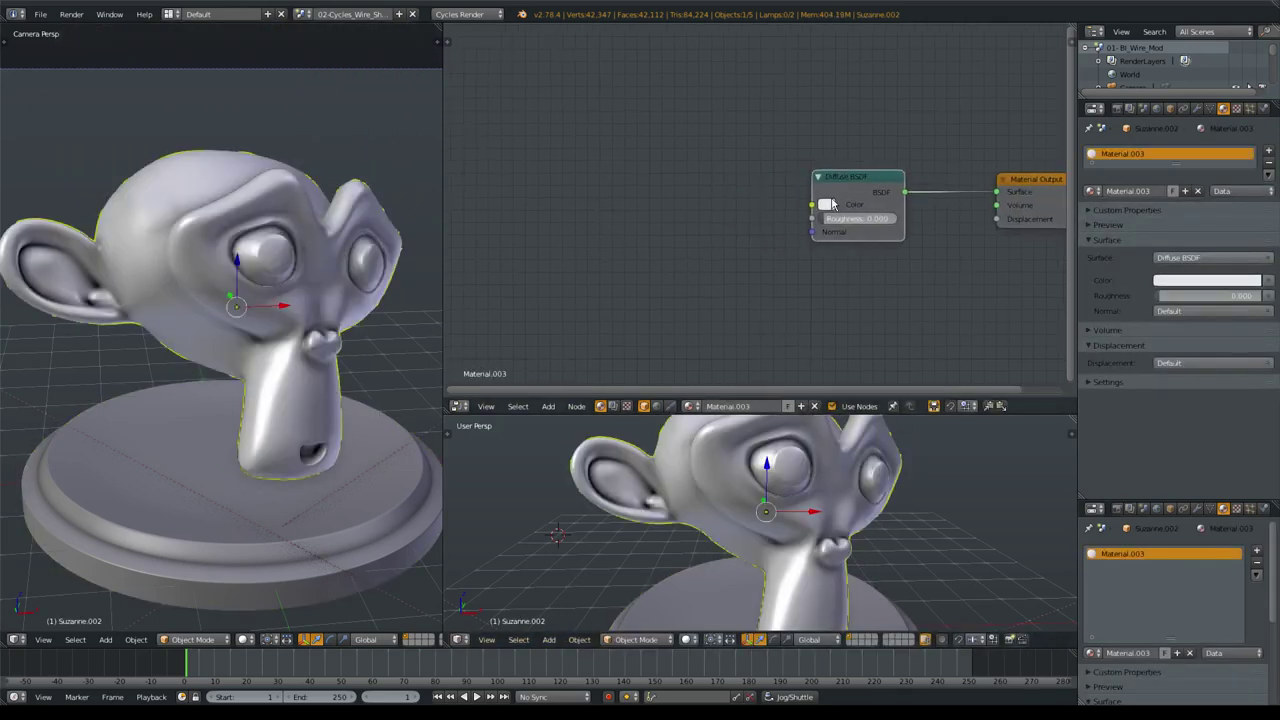
Tint Material.003's Diffuse BSDF colour a pale yellow-green.
left_click(826, 204)
left_click_drag(905, 93, 860, 63)
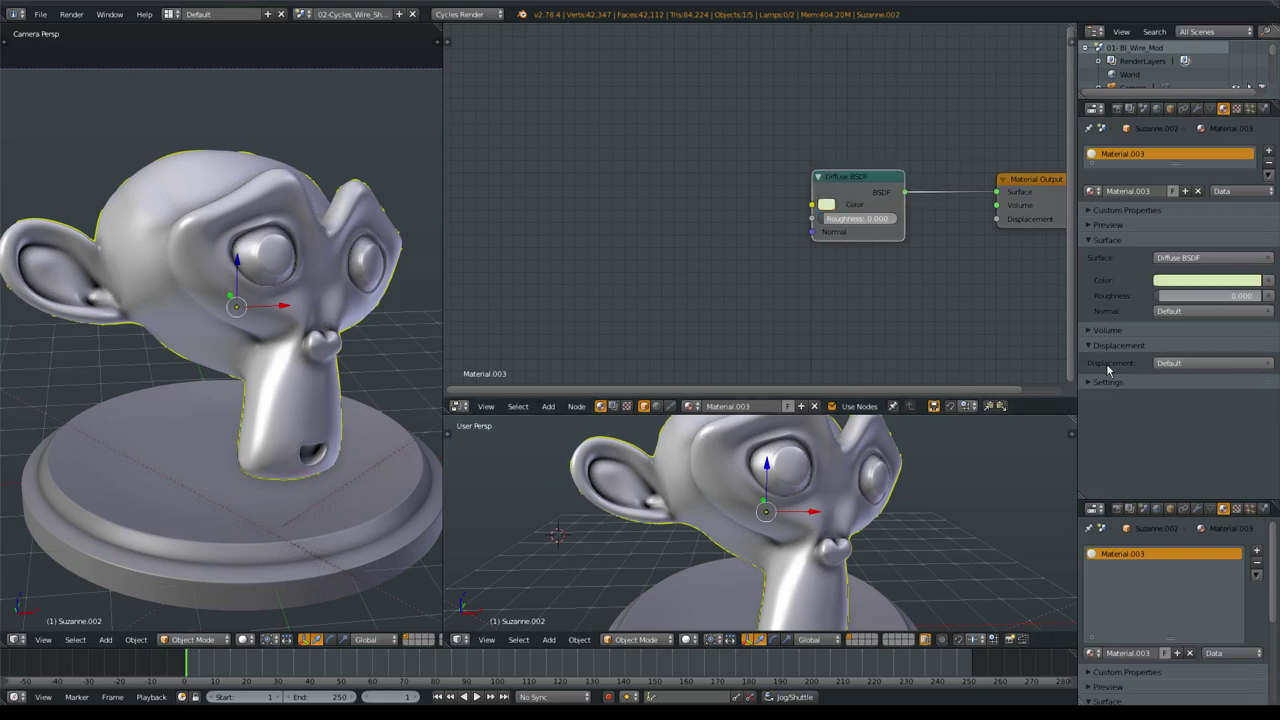
left_click(1104, 384)
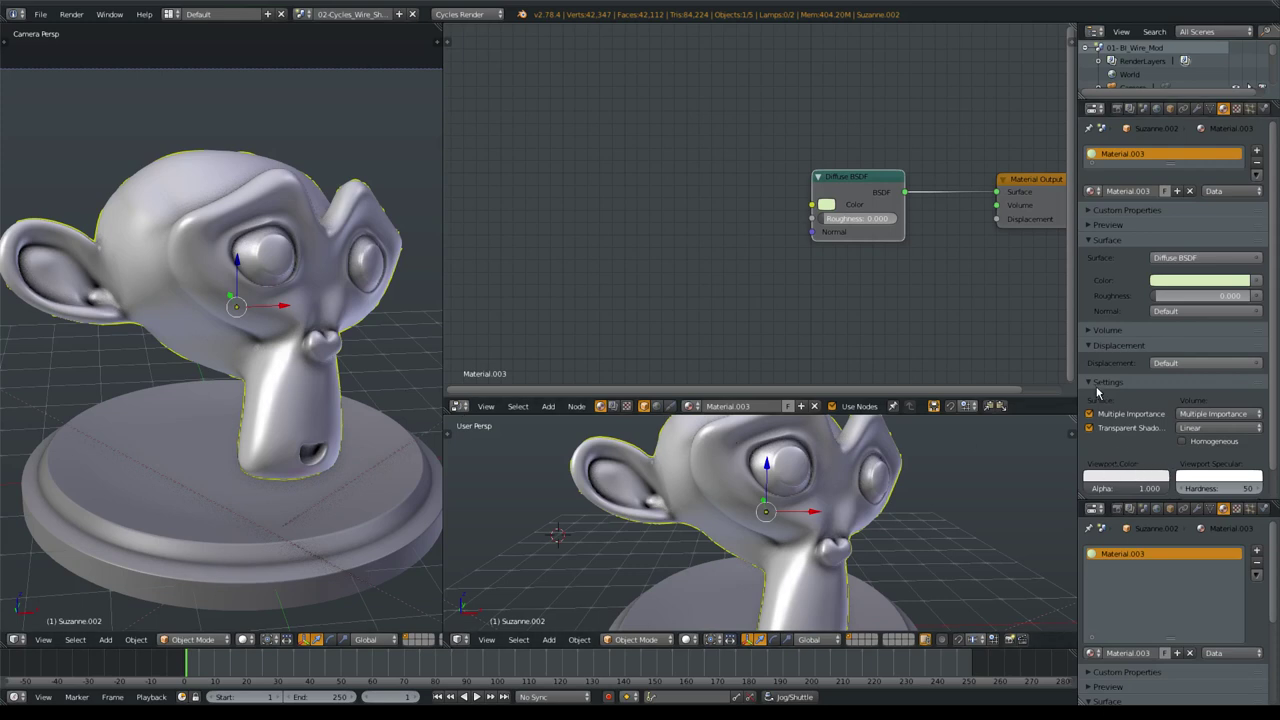
left_click(1097, 388)
middle_click_drag(268, 330, 245, 345)
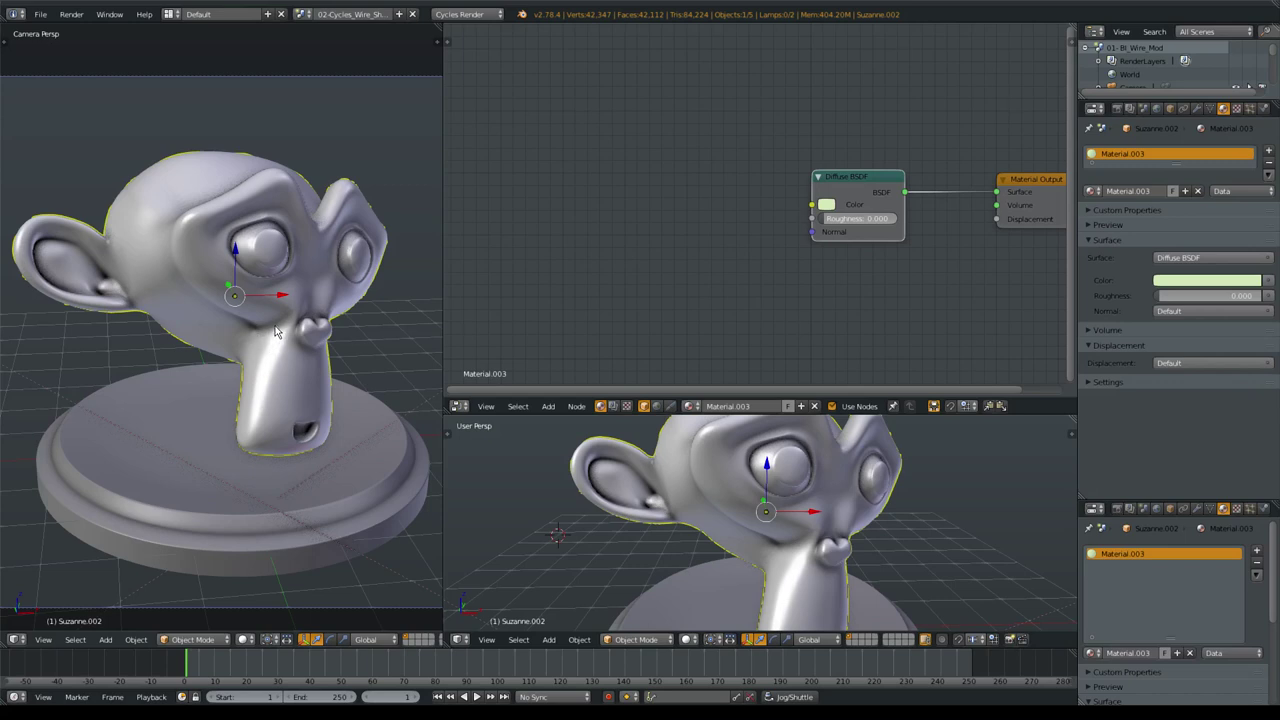
Switch the left viewport to Rendered shading and make the Diffuse BSDF colour mint green.
left_click(245, 639)
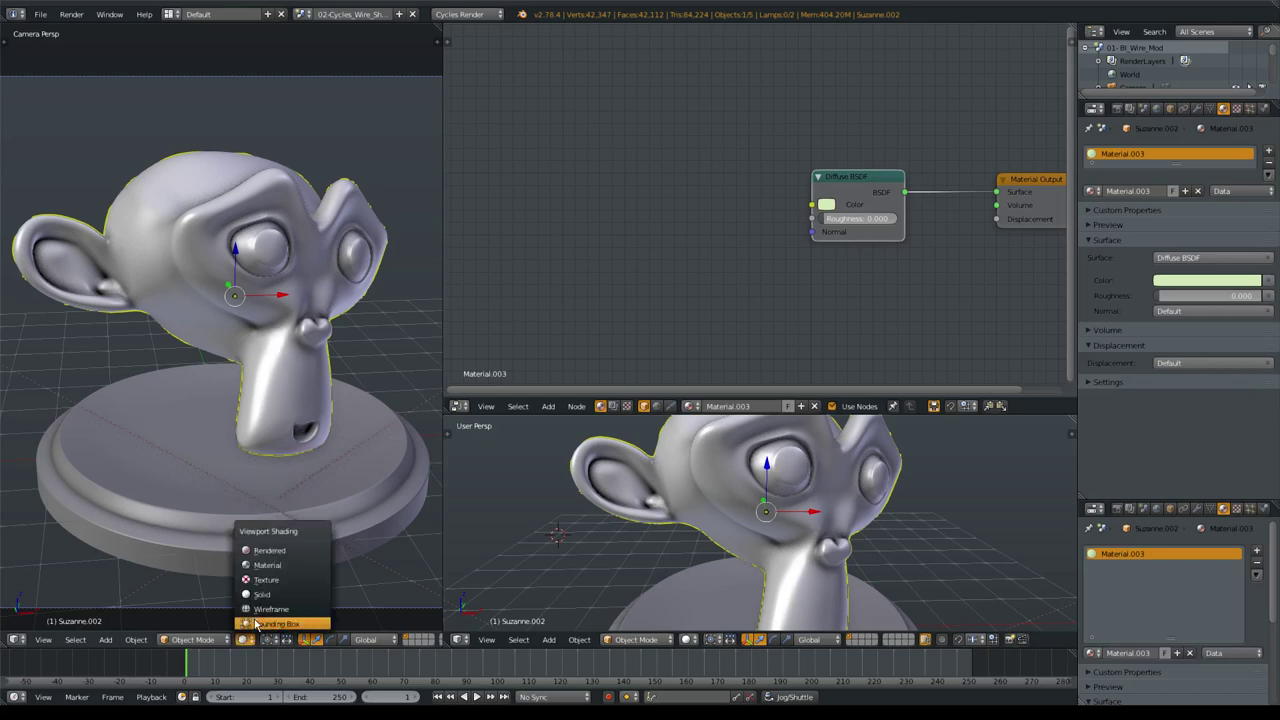
left_click(295, 552)
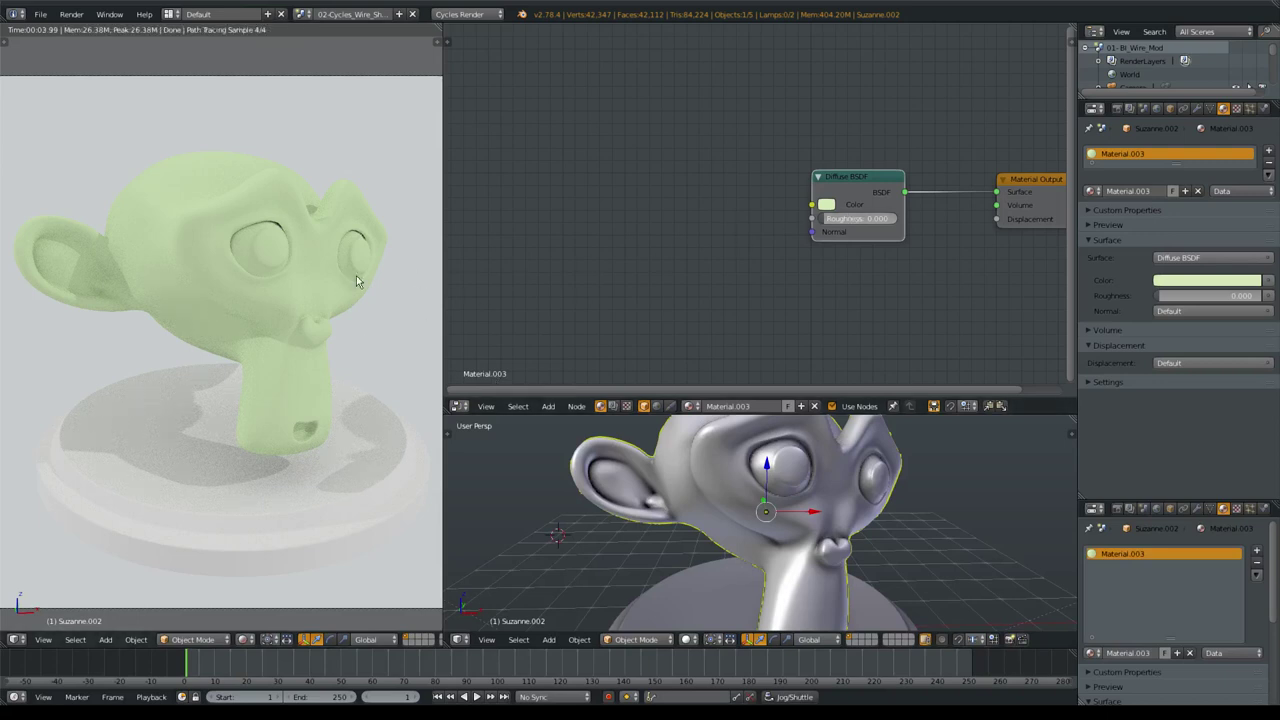
left_click(827, 205)
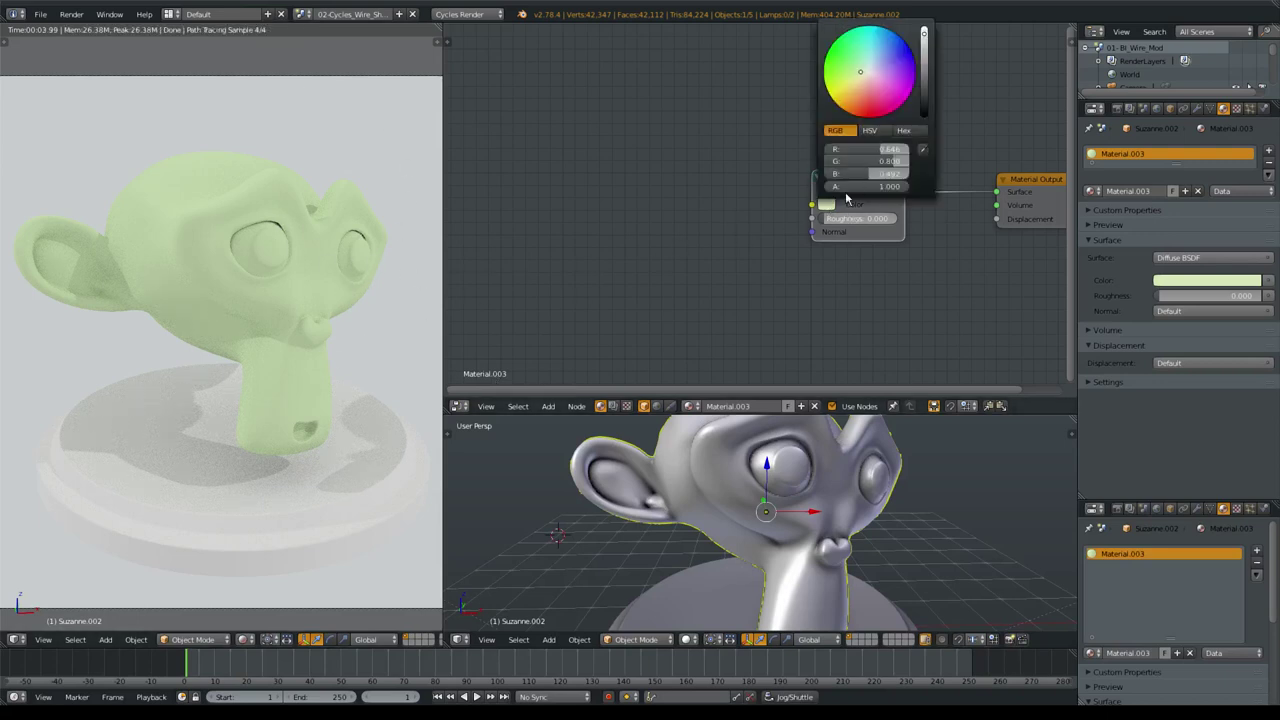
mouse_move(875, 80)
left_mouse_down()
mouse_move(895, 88)
mouse_move(838, 72)
left_mouse_up()
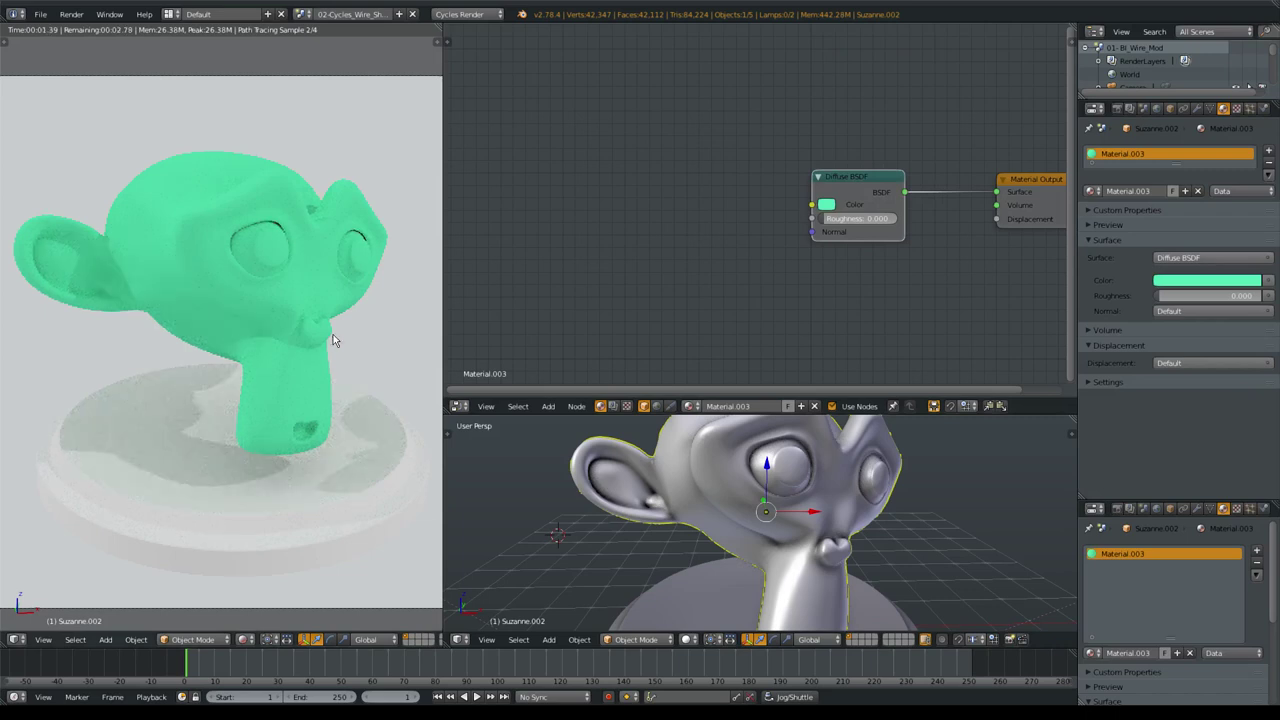
Zoom in on Suzanne and draw a Ctrl+B render border over her face.
scroll(310, 278, "up", 4)
scroll(328, 380, "up", 2)
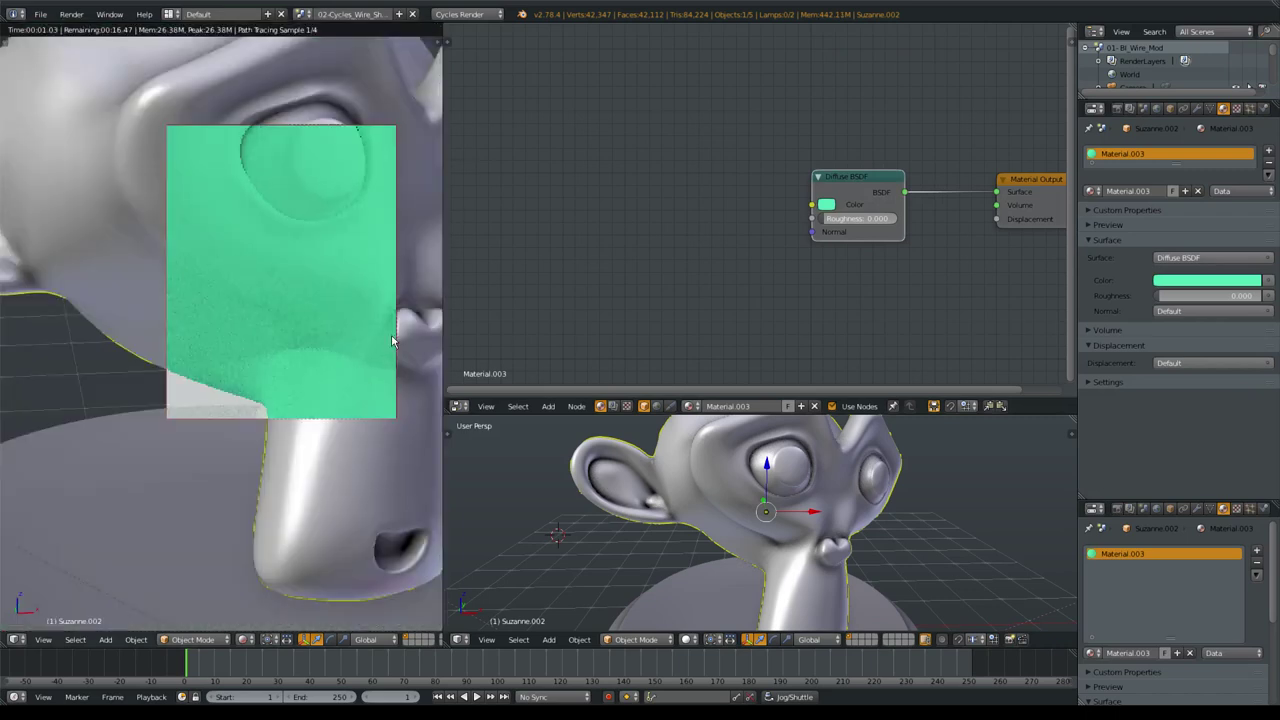
middle_click_drag(328, 380, 317, 358)
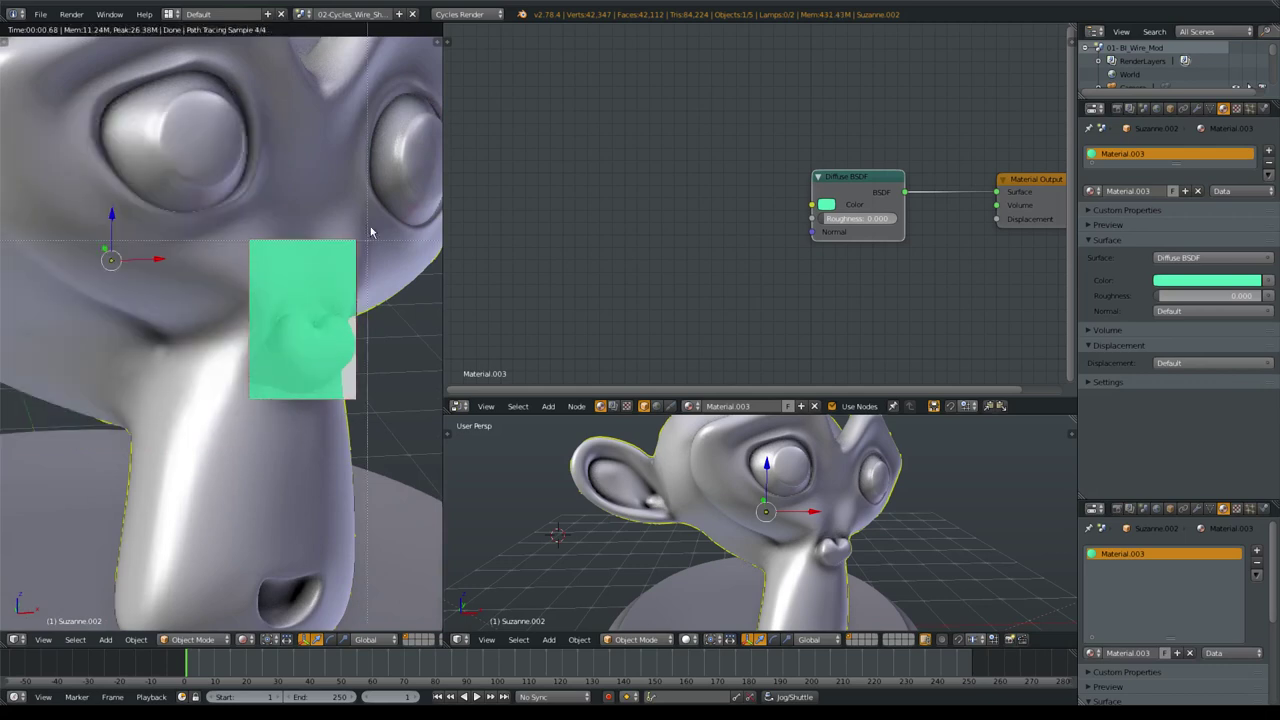
key("ctrl+b")
left_click_drag(207, 163, 387, 401)
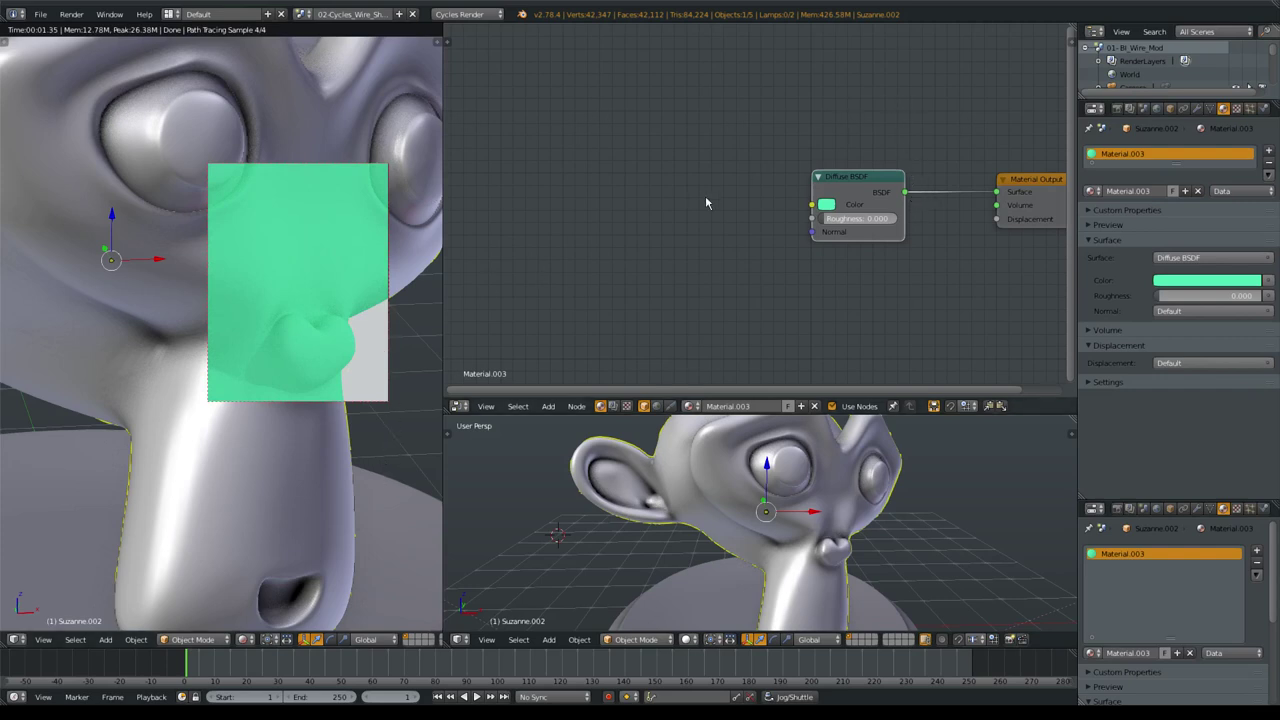
mouse_move(607, 204)
middle_mouse_down()
mouse_move(637, 198)
mouse_move(594, 163)
mouse_move(660, 176)
middle_mouse_up()
Add an Input > Wireframe node to Material.003's node tree.
key("shift+a")
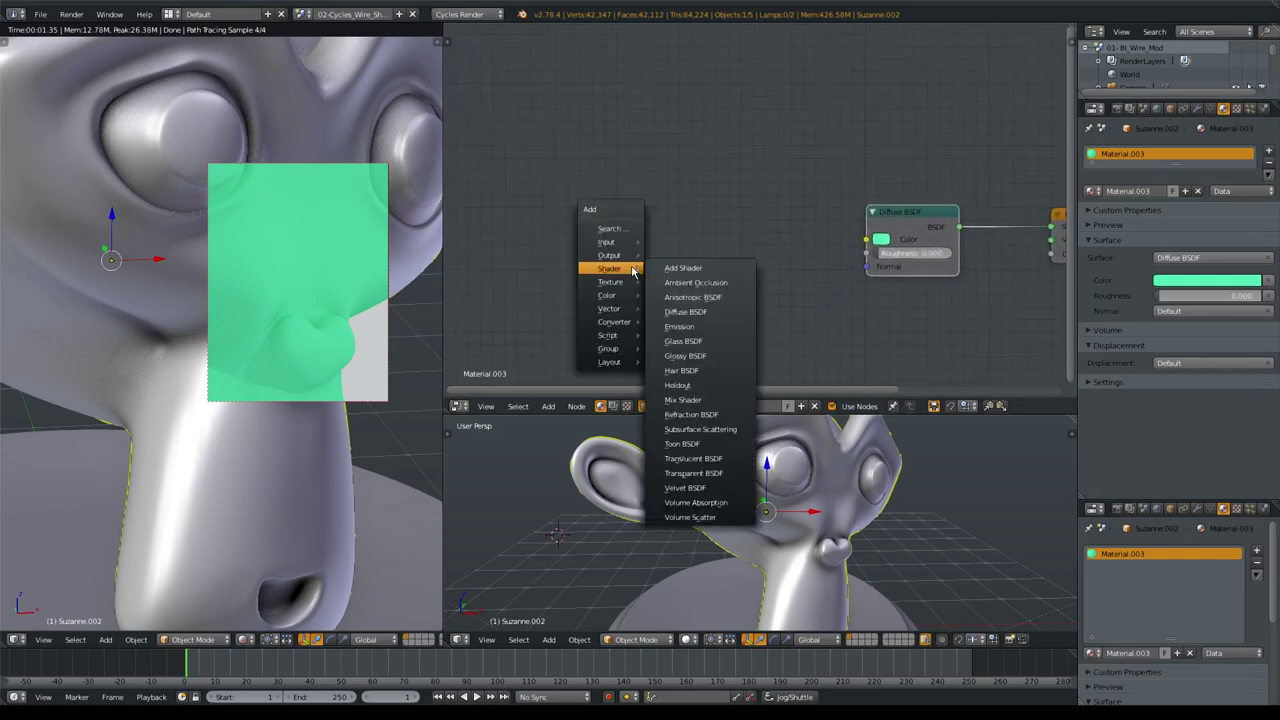
left_click(550, 406)
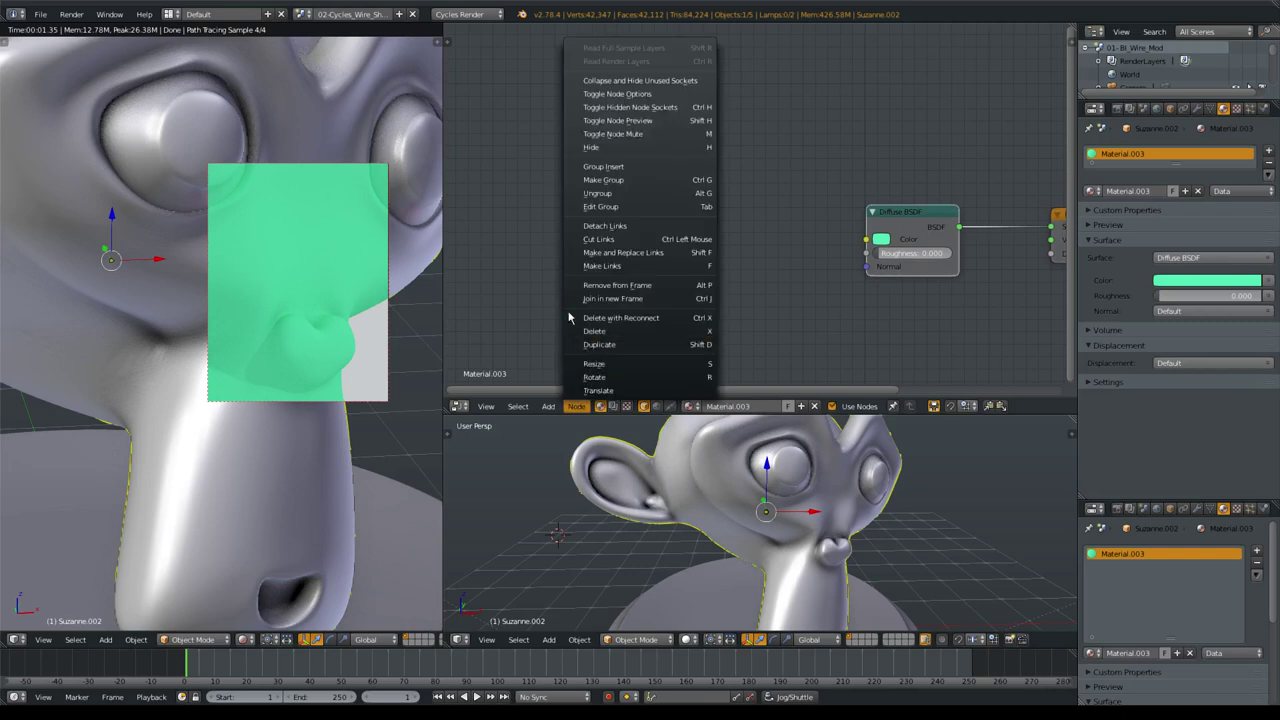
left_click(549, 406)
mouse_move(568, 378)
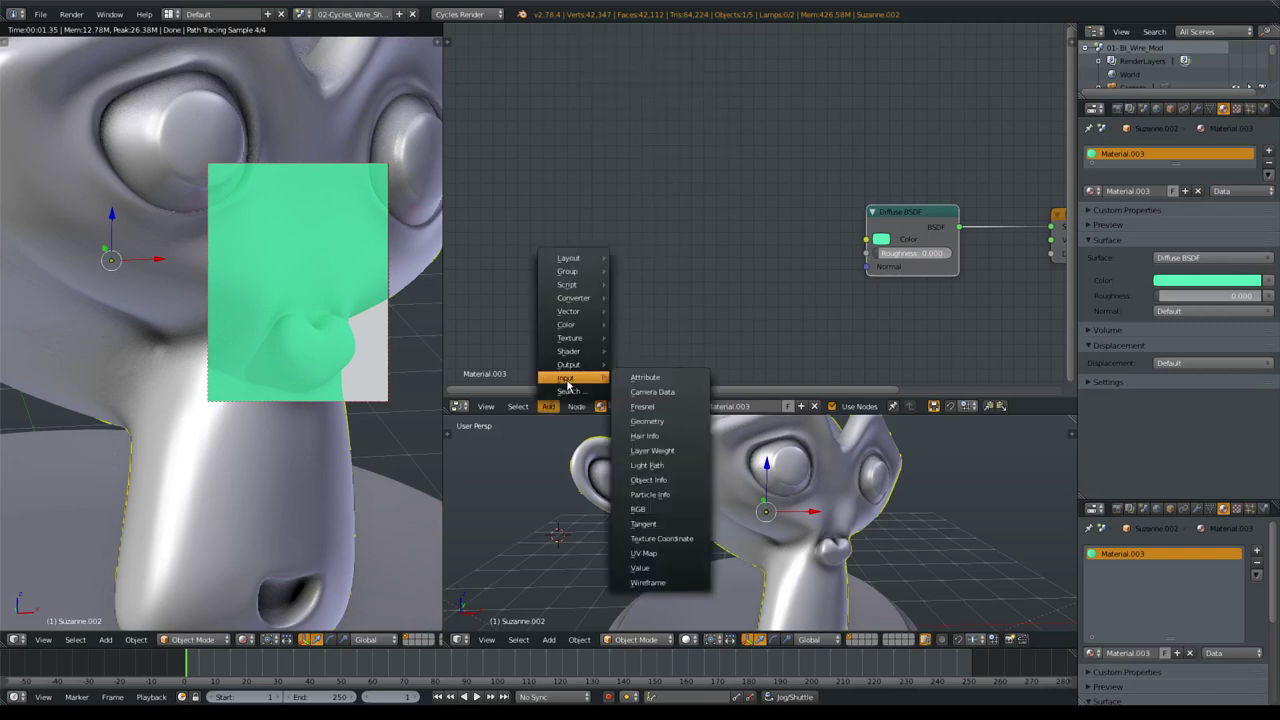
left_click(660, 583)
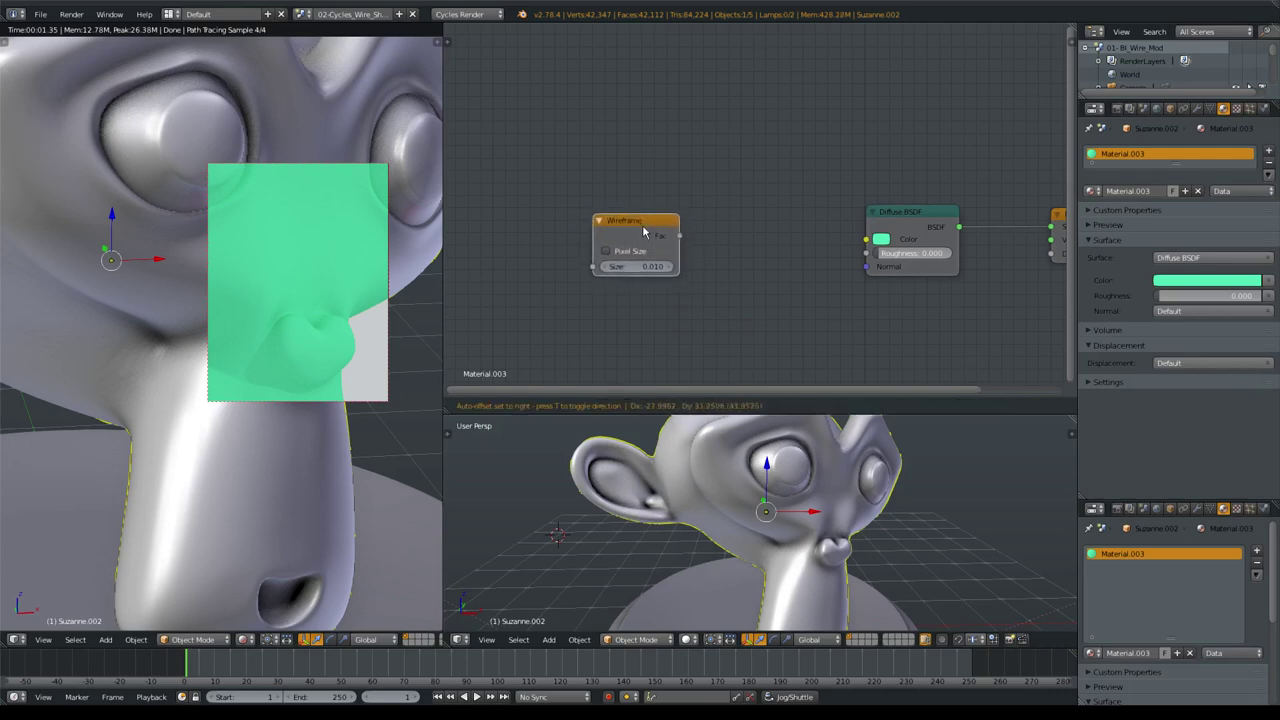
left_click(643, 231)
Add a Layer Weight node and place it above and left of the Wireframe node.
key("shift+a")
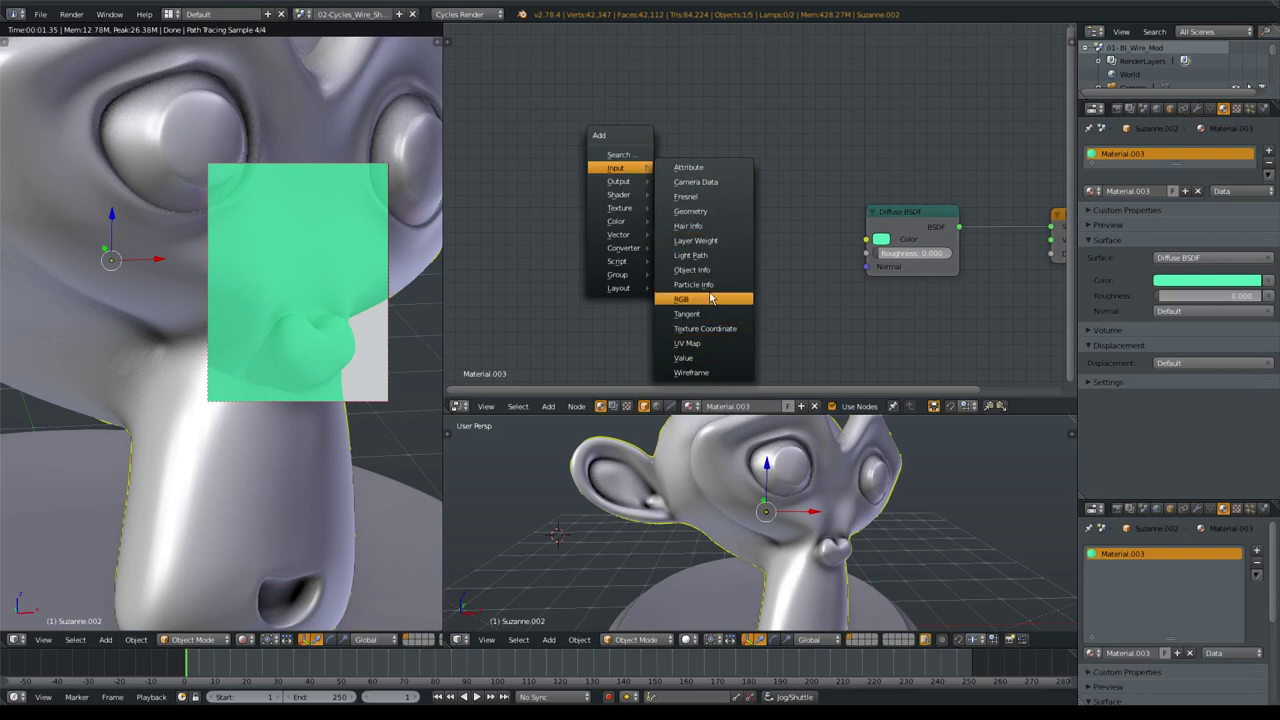
left_click(723, 241)
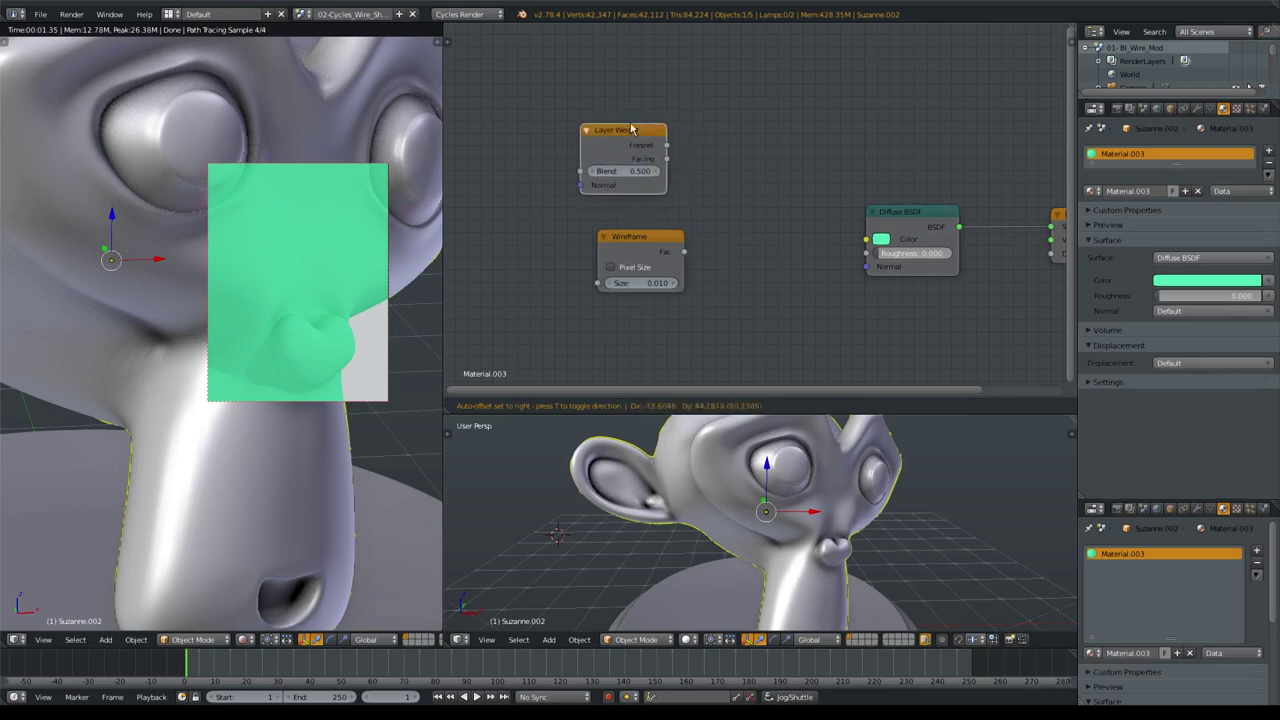
left_click(643, 114)
left_click_drag(652, 133, 628, 112)
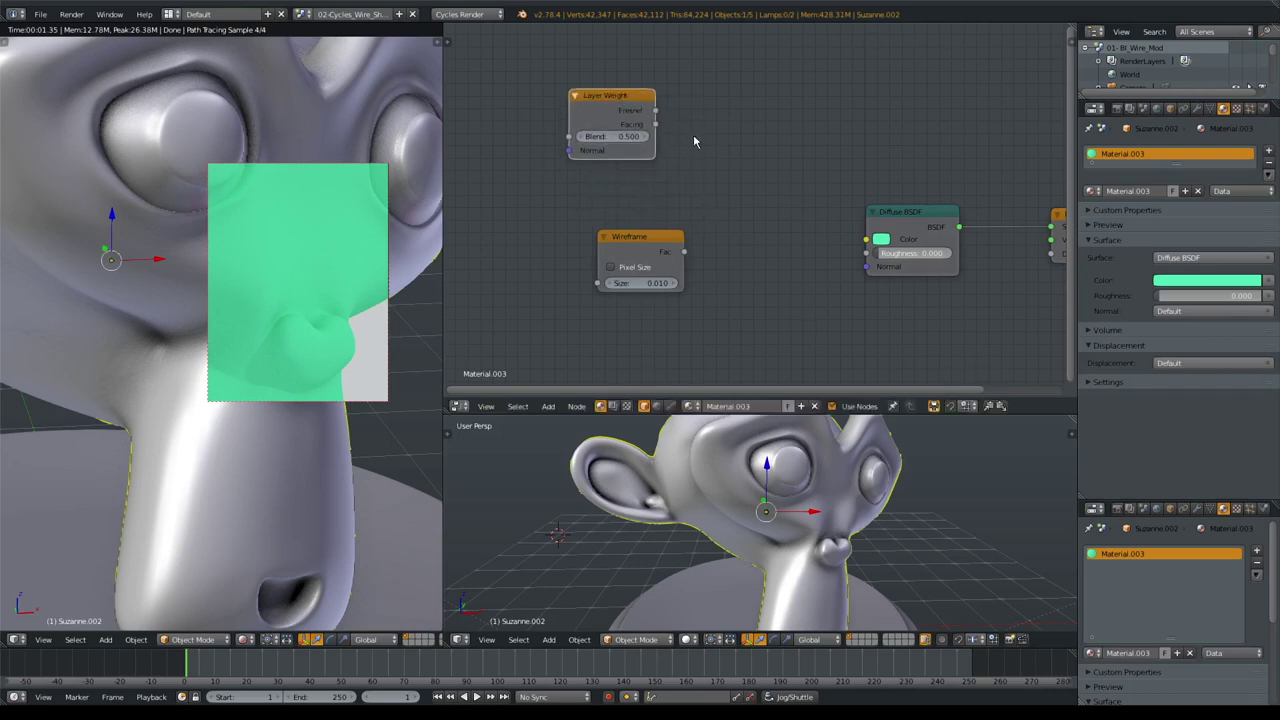
Delete the Layer Weight node, reposition the Wireframe node, and try Size 0.001 then 0.008.
key("x")
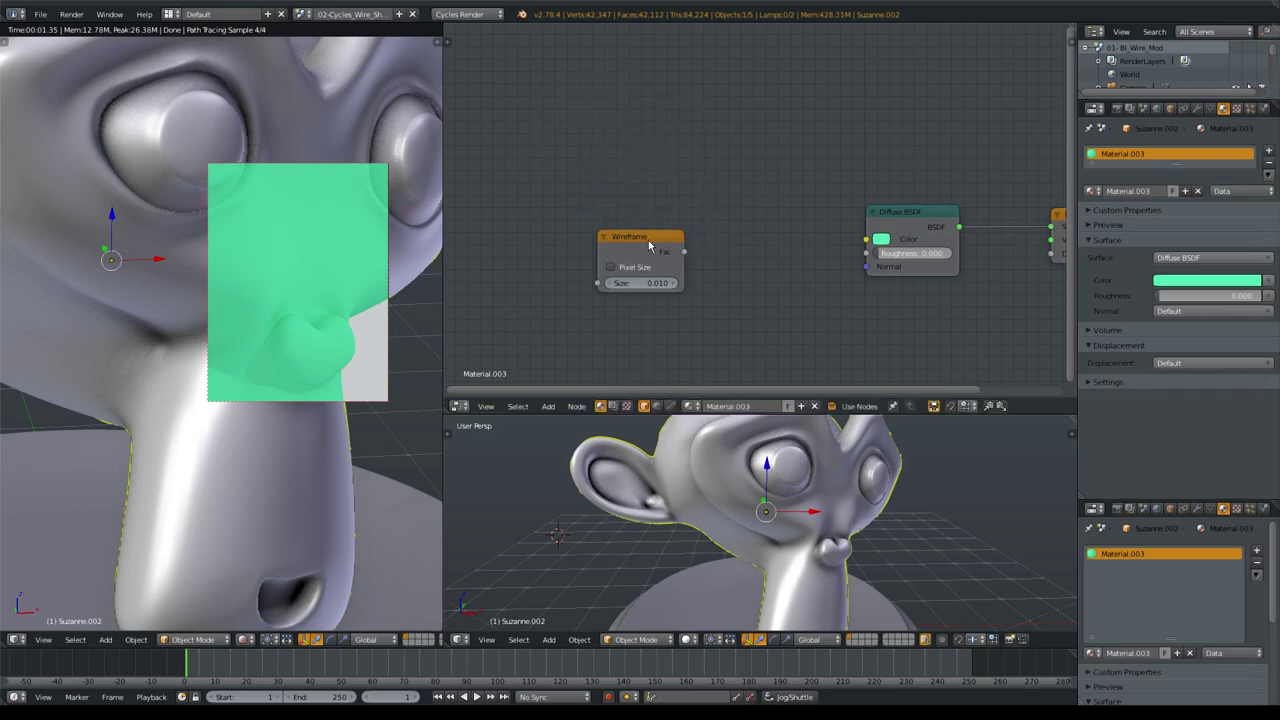
mouse_move(649, 245)
left_mouse_down()
mouse_move(660, 227)
mouse_move(839, 257)
mouse_move(869, 240)
mouse_move(860, 198)
left_mouse_up()
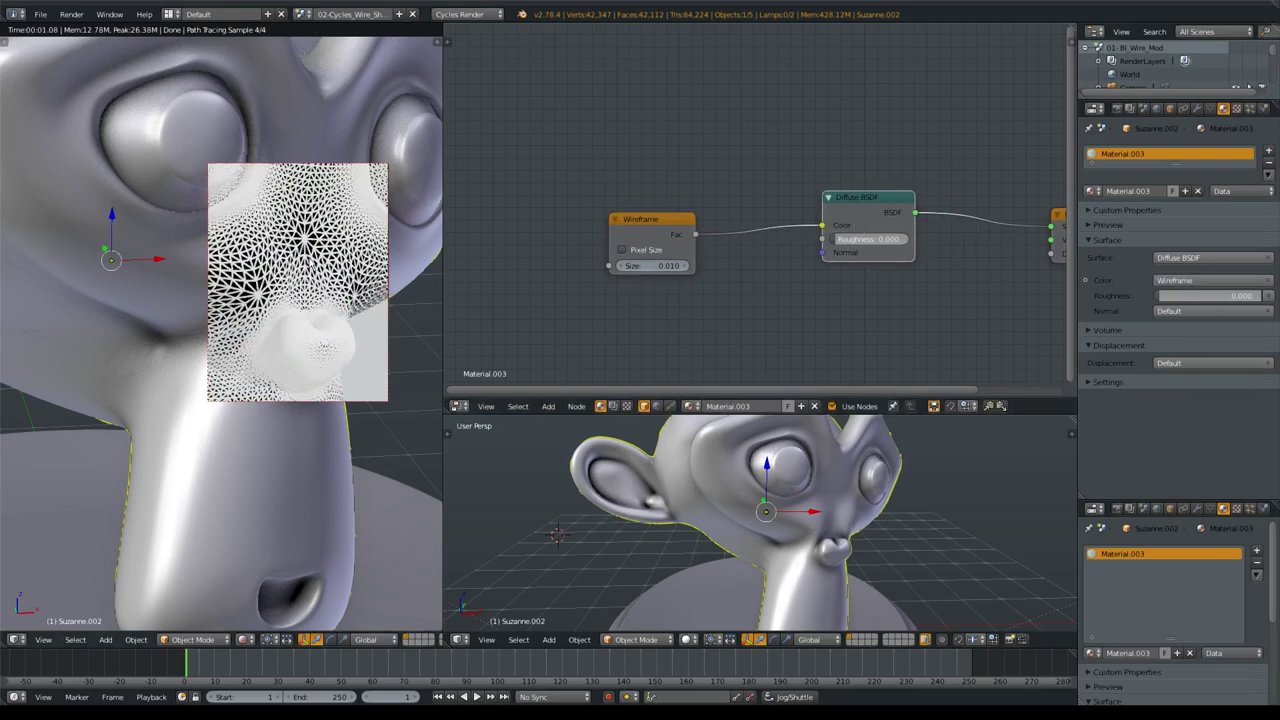
left_click(655, 265)
key("Return")
left_click(677, 264)
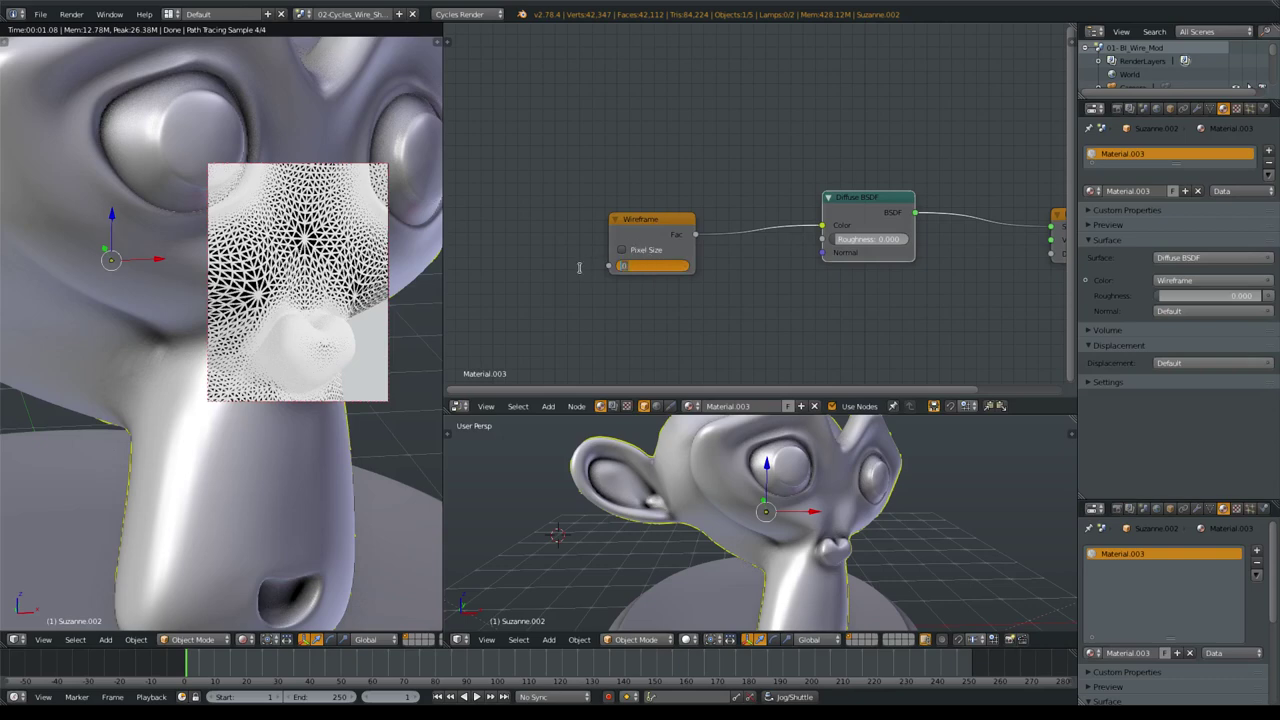
type(".001")
type("0.001")
key("Return")
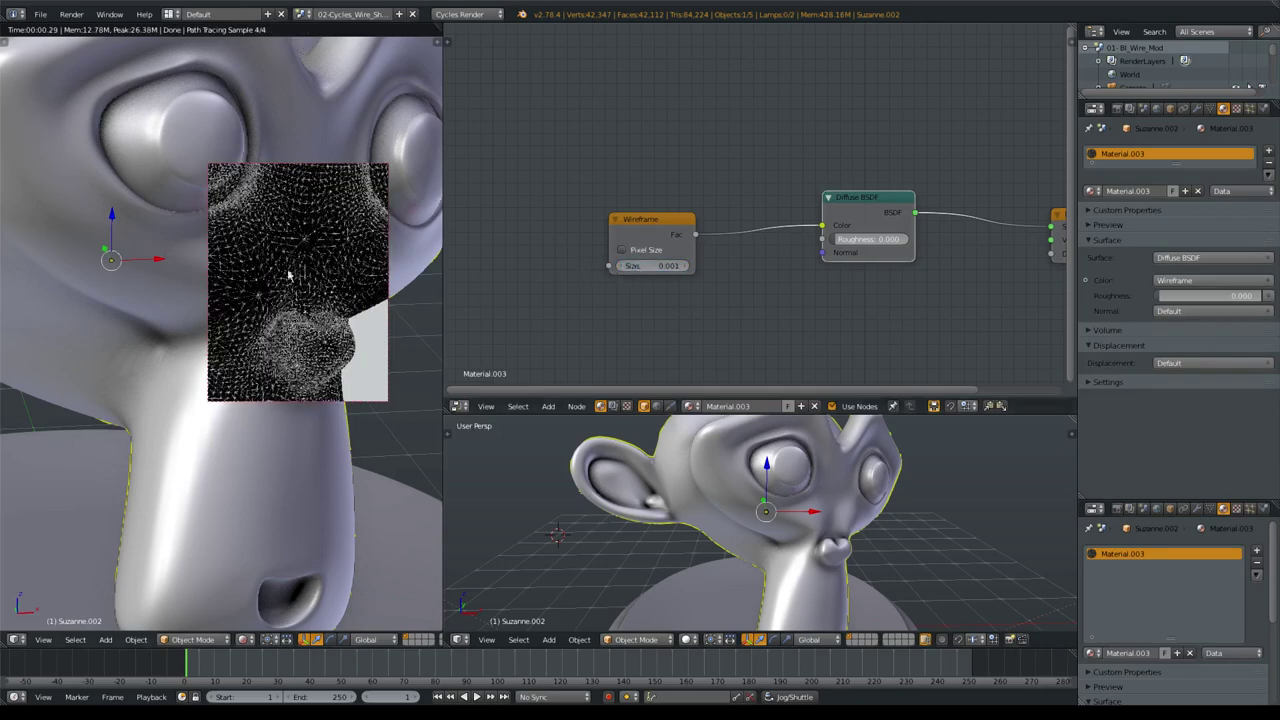
left_click(656, 267)
key("BackSpace")
type("8")
key("Return")
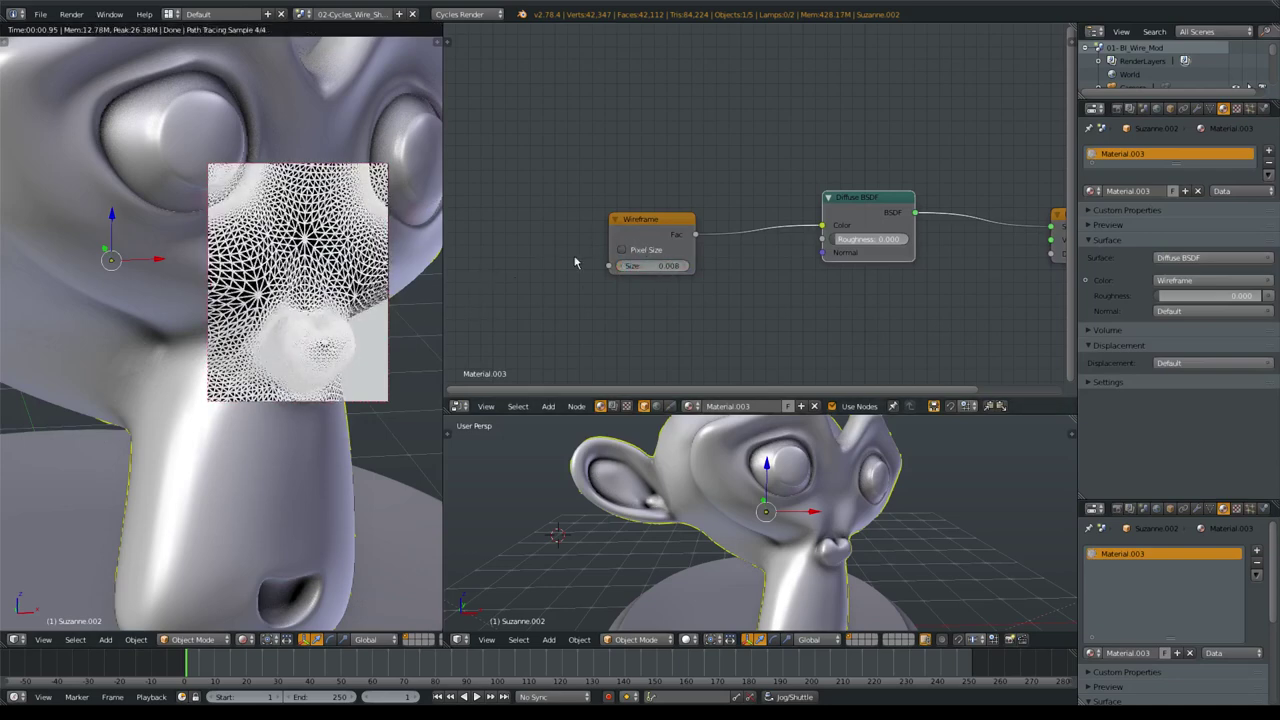
Enable Pixel Size, drag the Wireframe Size to 0.108, and put Suzanne in Edit Mode.
left_click(640, 252)
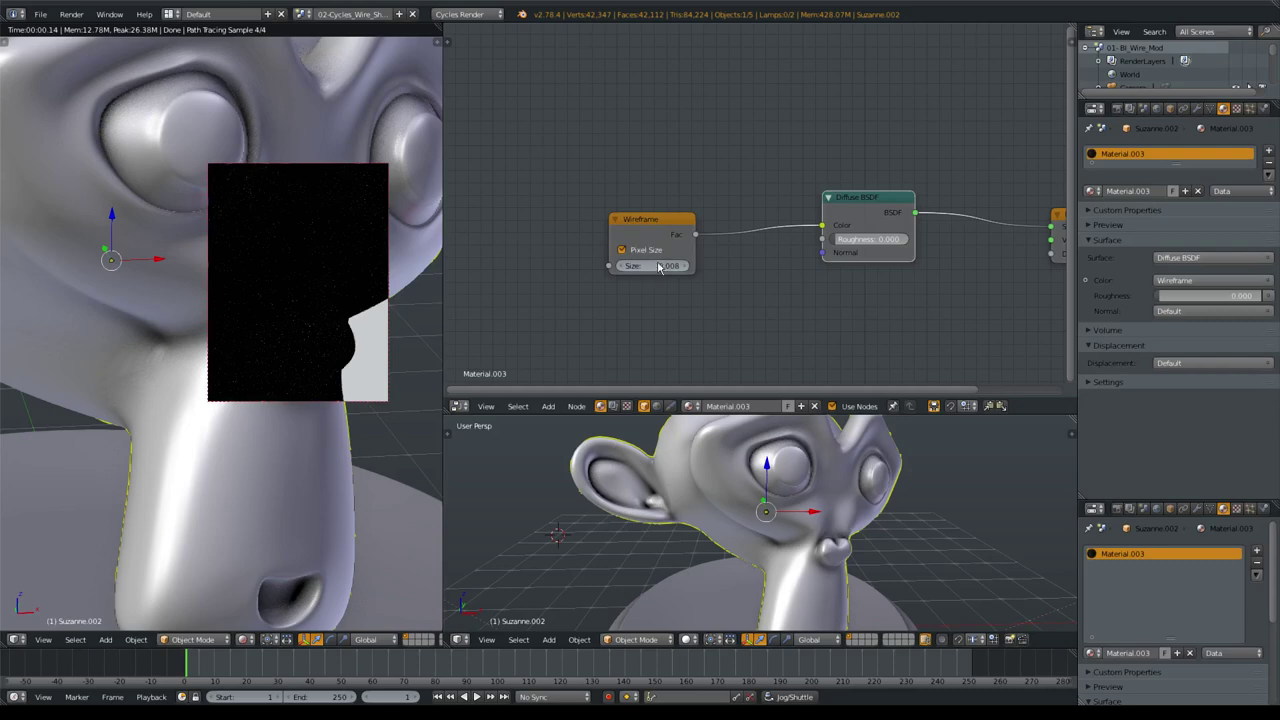
mouse_move(656, 266)
left_mouse_down()
mouse_move(674, 272)
mouse_move(662, 268)
left_mouse_up()
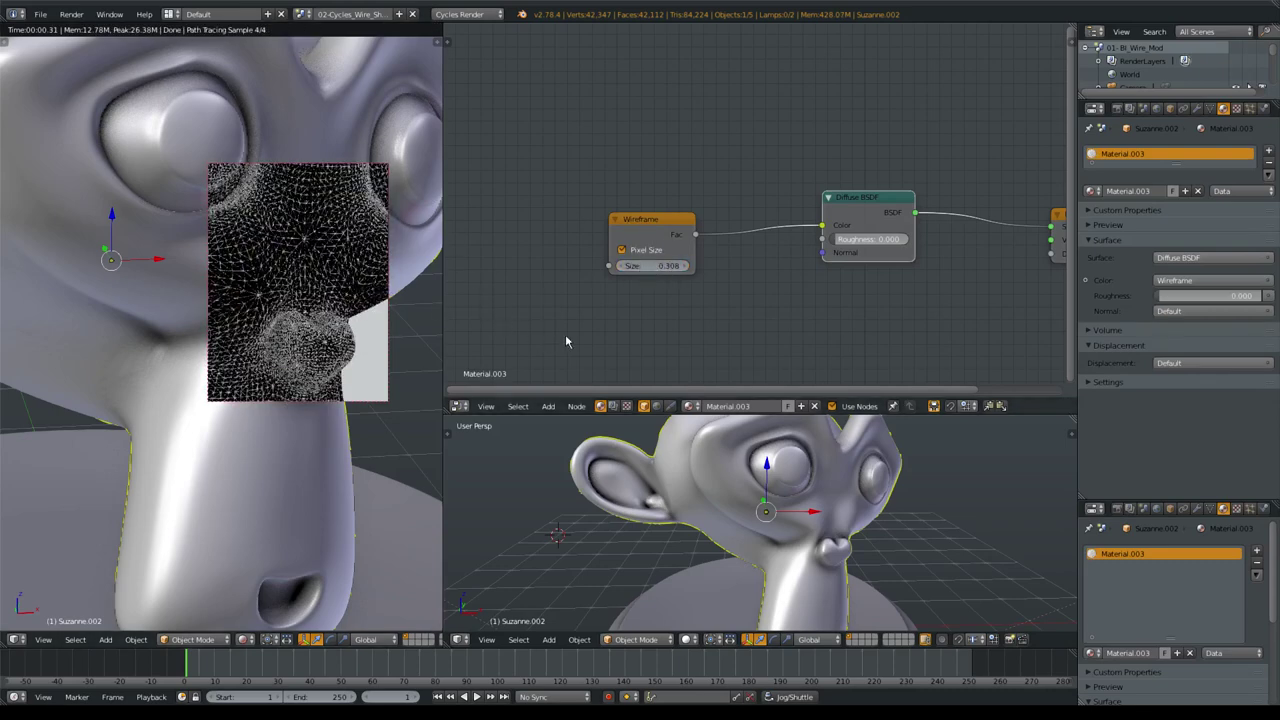
left_click_drag(660, 278, 640, 278)
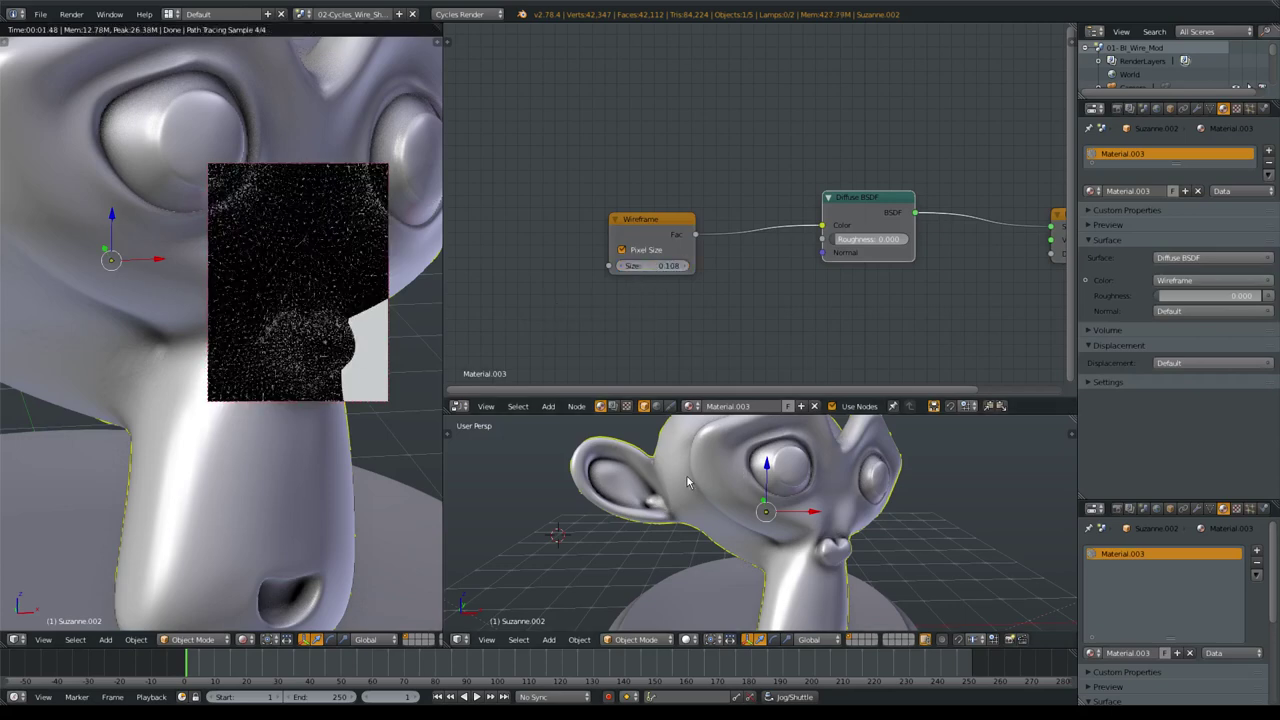
key("Tab")
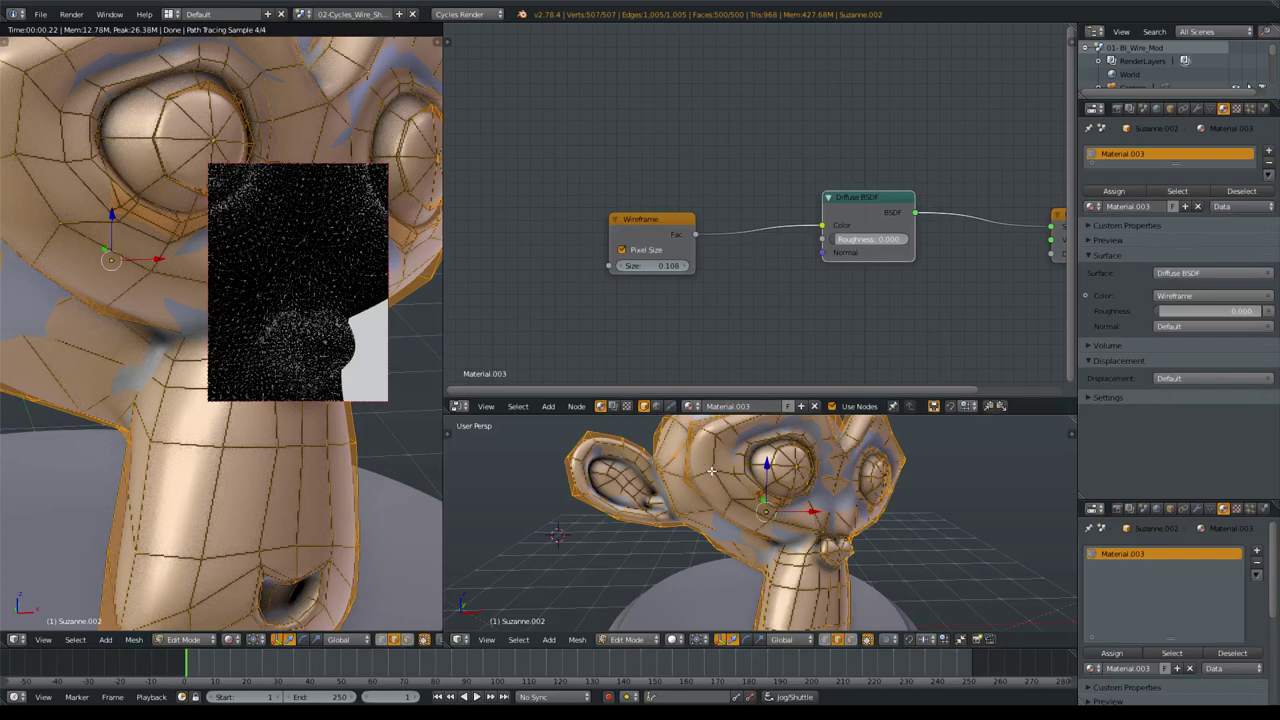
Triangulate Suzanne and undo it, raise Wireframe Size to 0.608, and return to Object Mode.
key("ctrl+t")
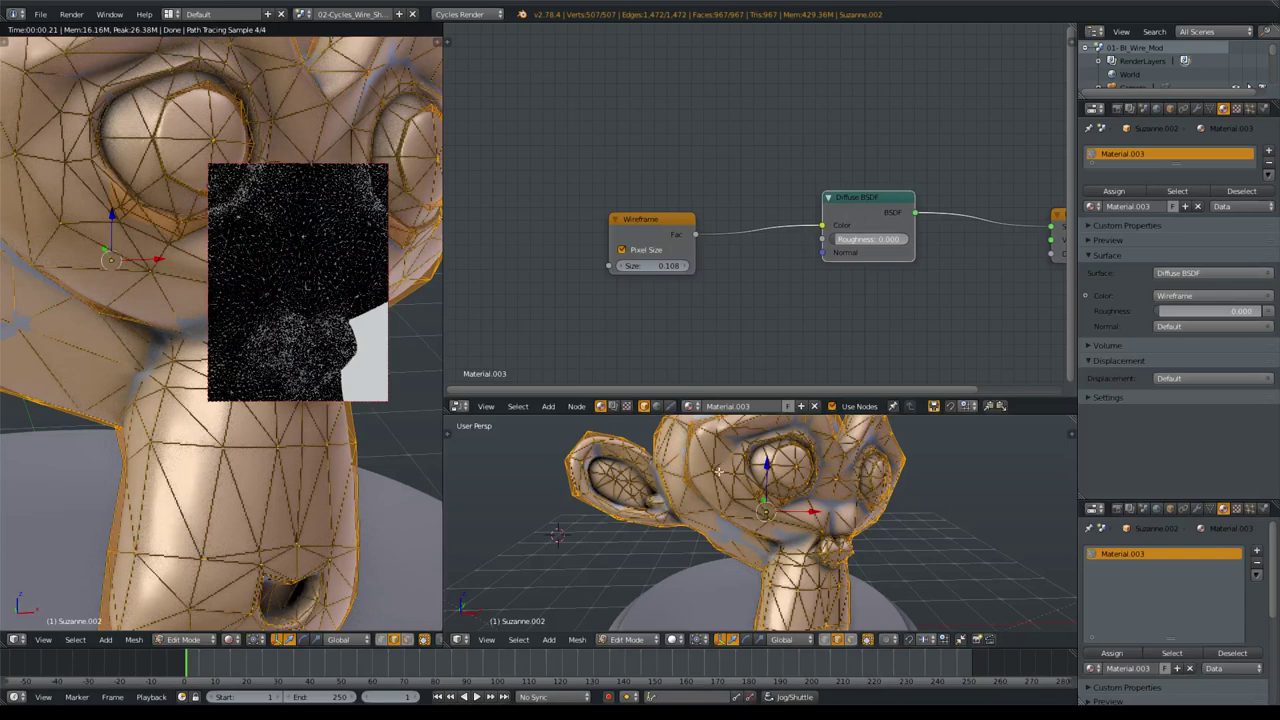
key("ctrl+z")
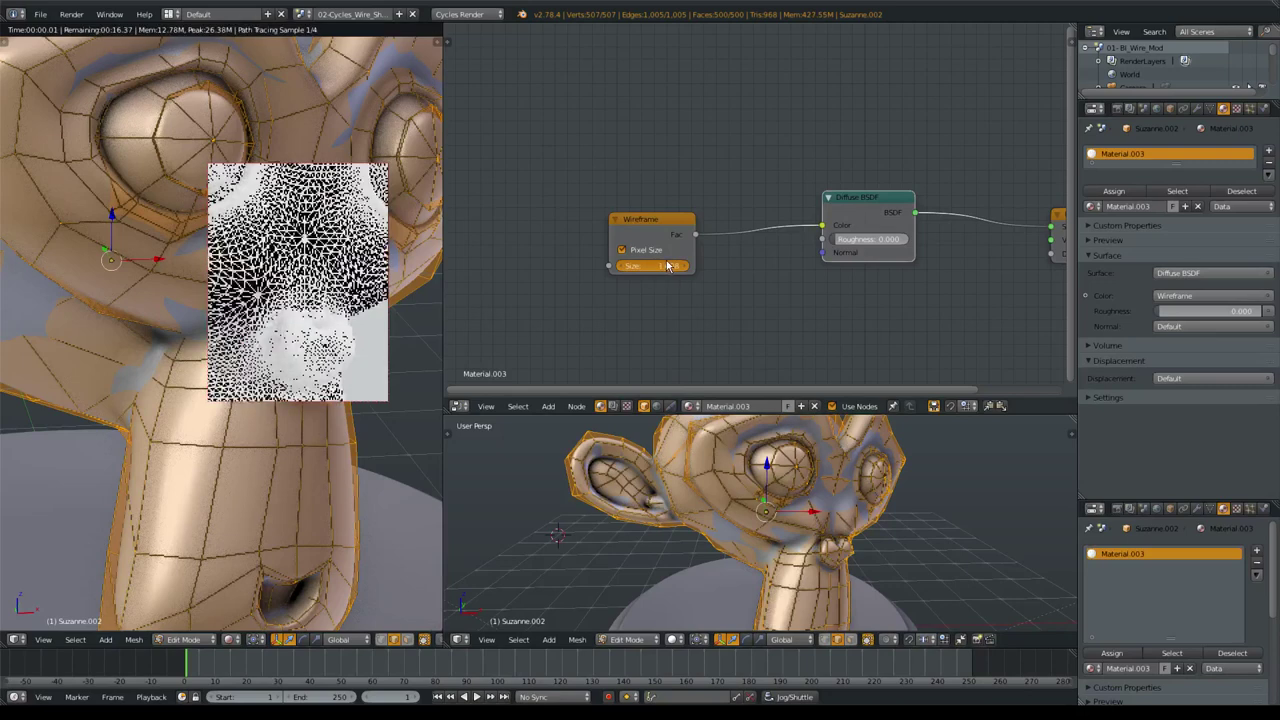
left_click_drag(662, 233, 656, 229)
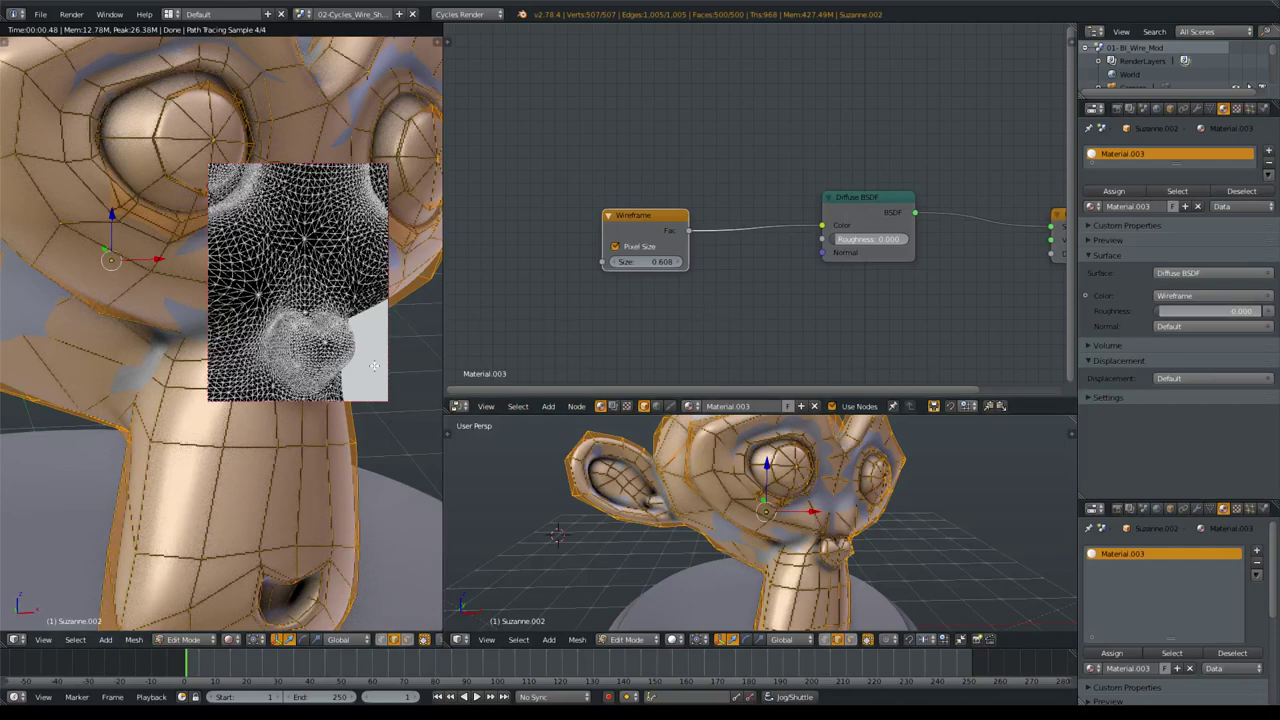
middle_click_drag(285, 482, 327, 400, "shift")
key("Tab")
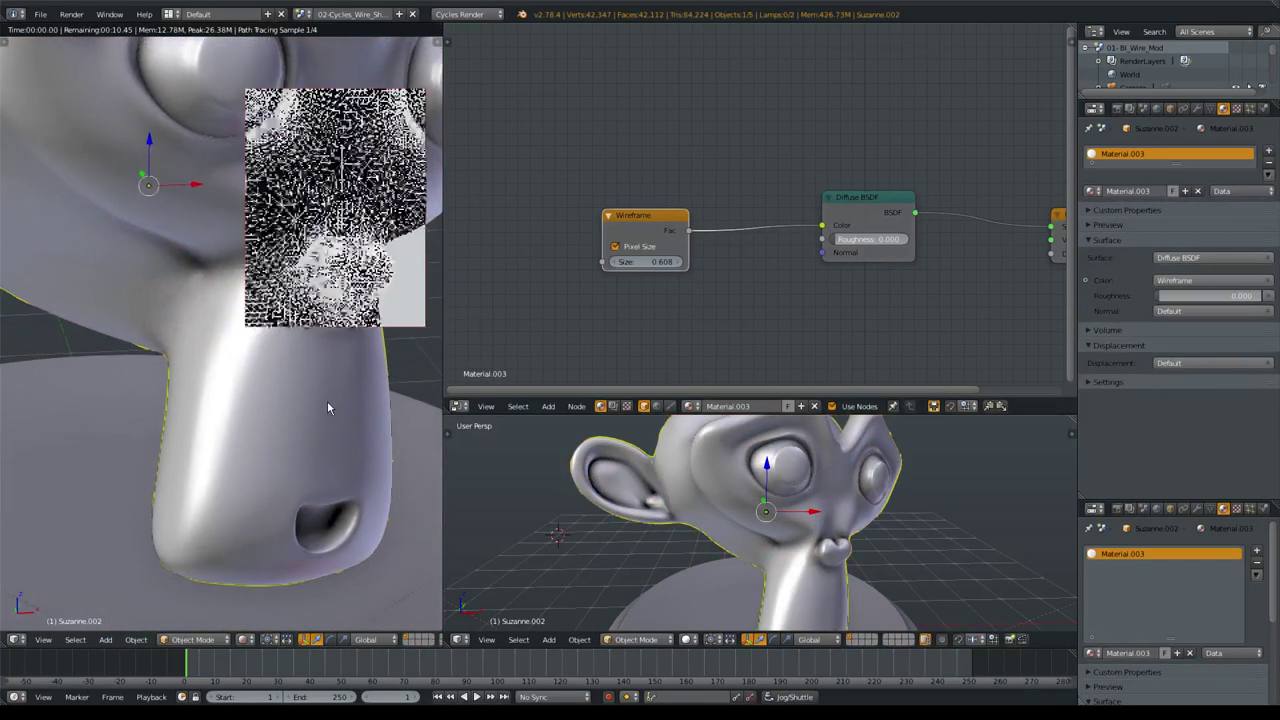
Redraw the render border over Suzanne's snout and move the Wireframe node beside the Diffuse BSDF.
key("ctrl+b")
mouse_move(168, 272)
left_mouse_down()
mouse_move(432, 578)
mouse_move(396, 574)
left_mouse_up()
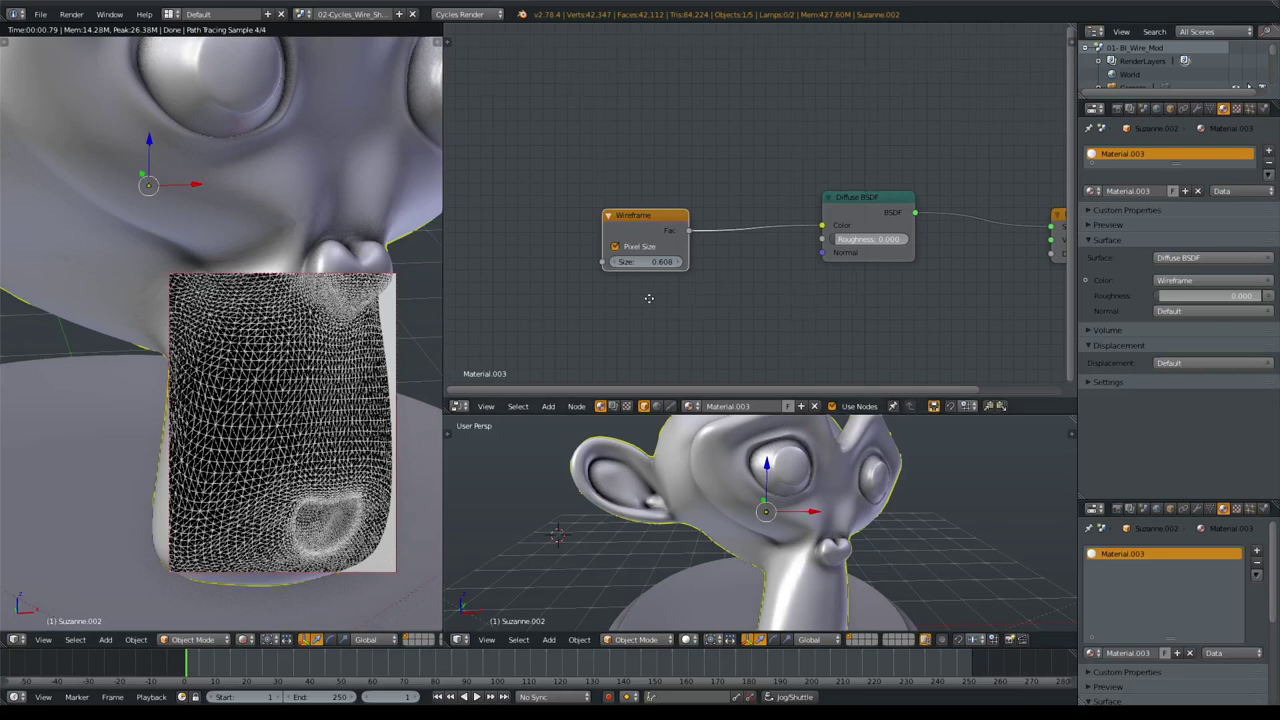
middle_click_drag(633, 308, 601, 314)
scroll(637, 260, "down", 2)
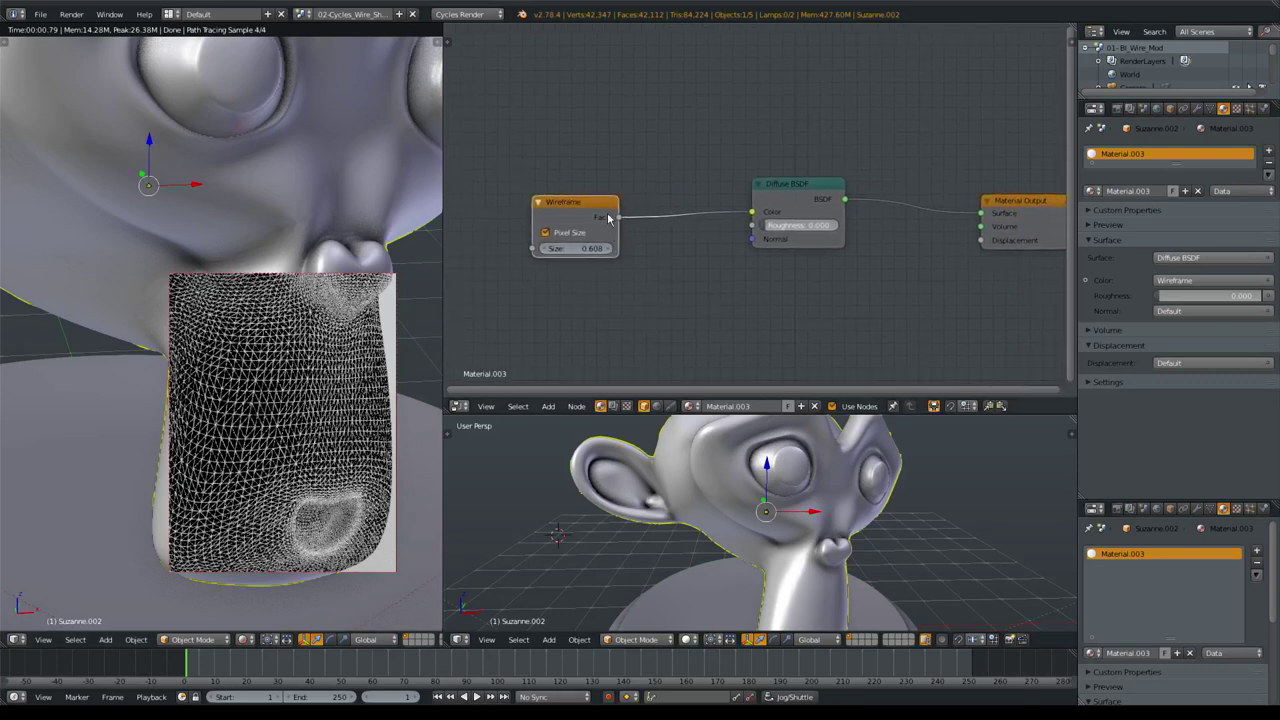
left_click_drag(600, 215, 653, 215)
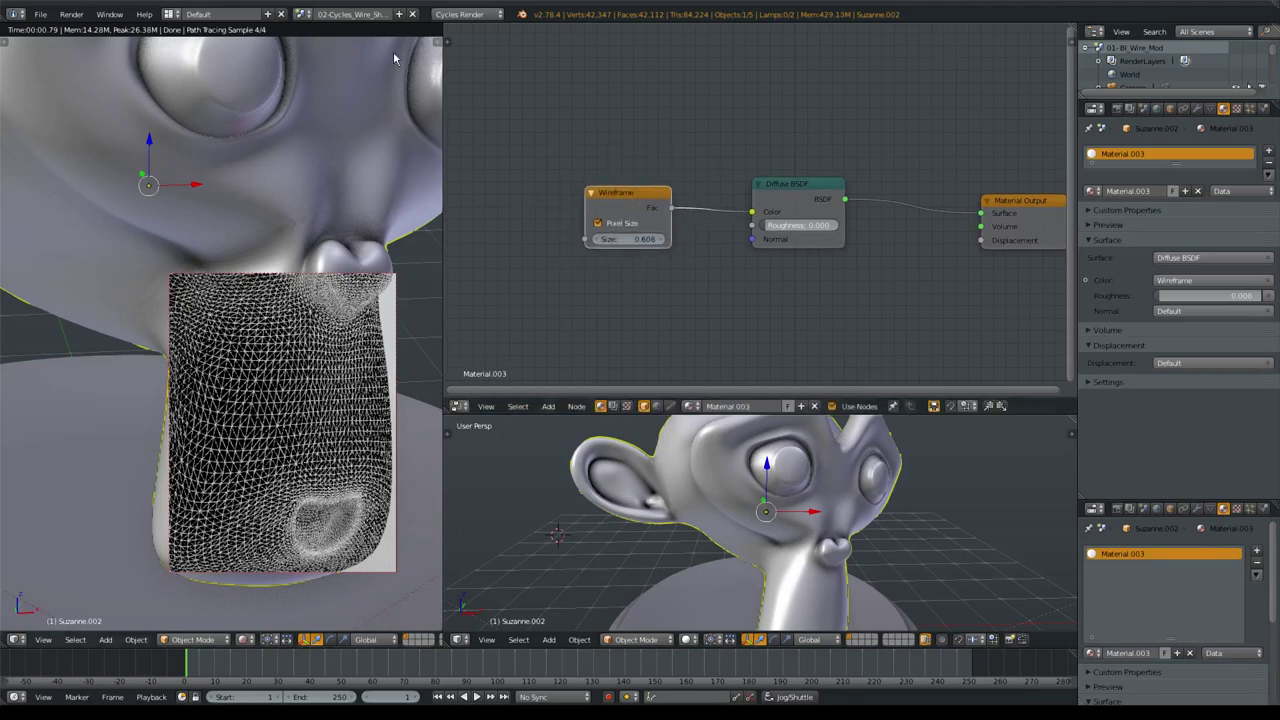
left_click(304, 14)
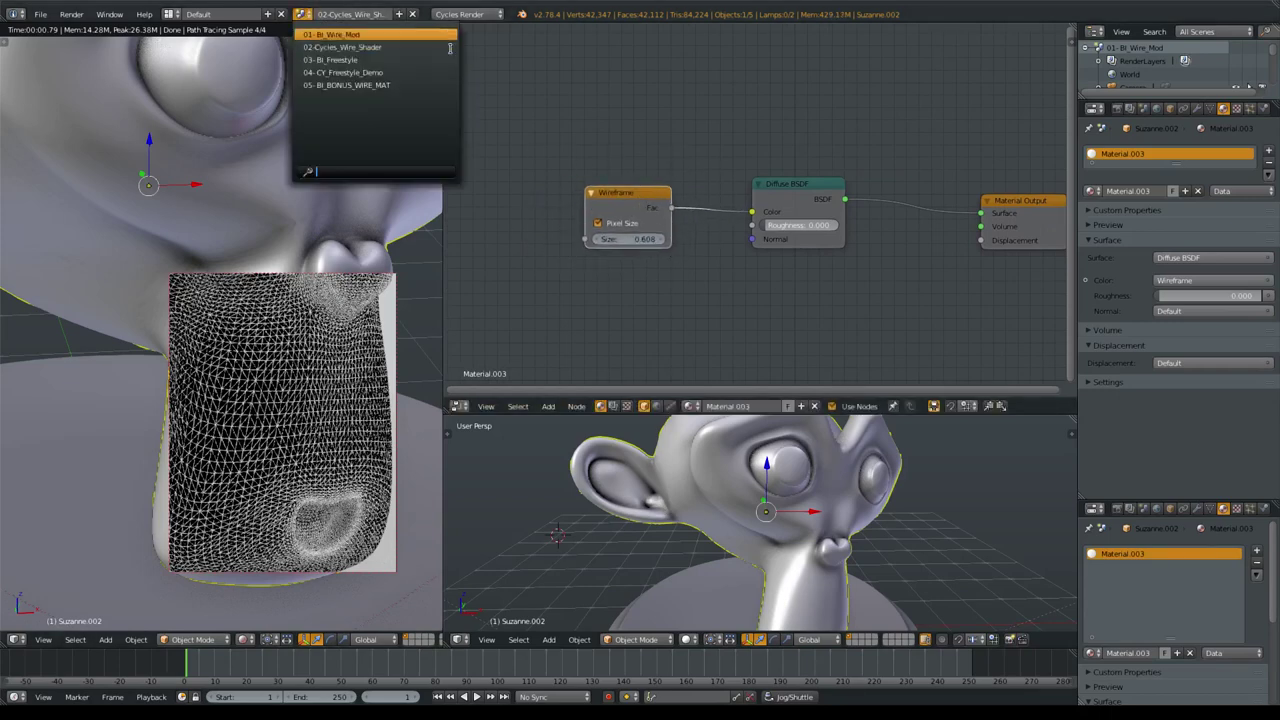
Switch to the 03-BI_Freestyle scene in Solid shading, removing the node editor and extra settings area.
left_click(371, 59)
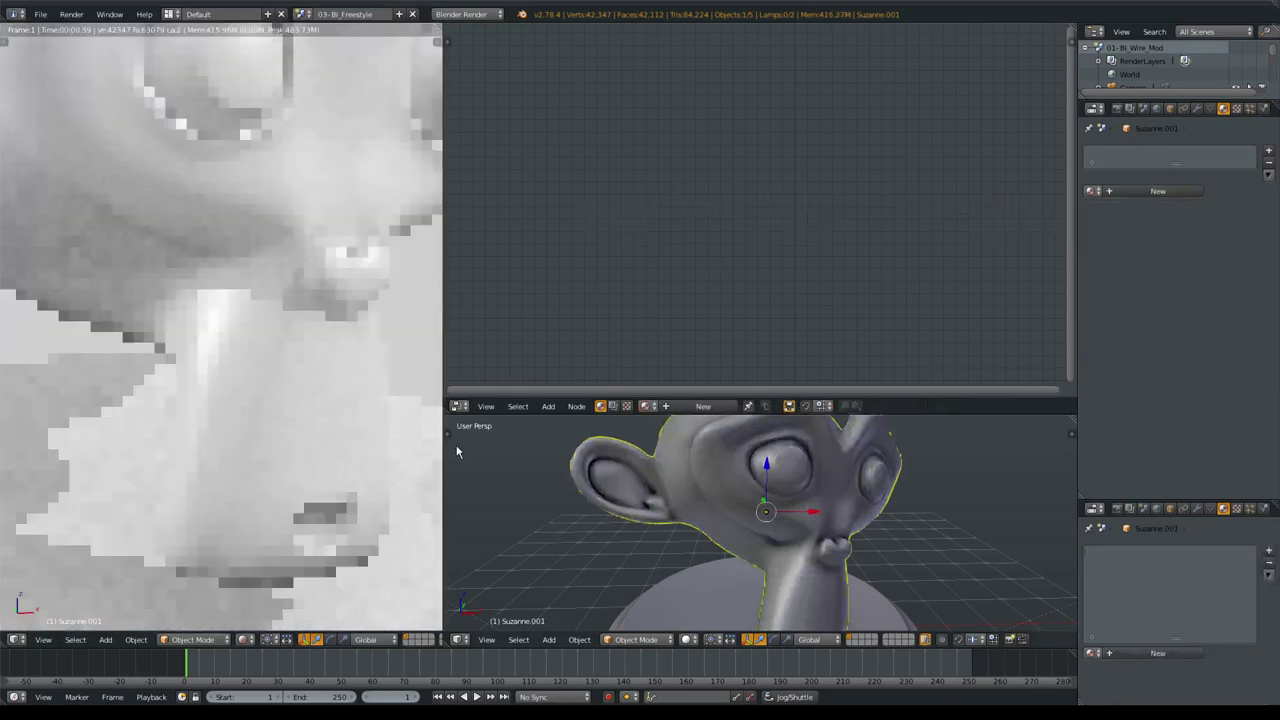
key("z")
left_click(351, 388)
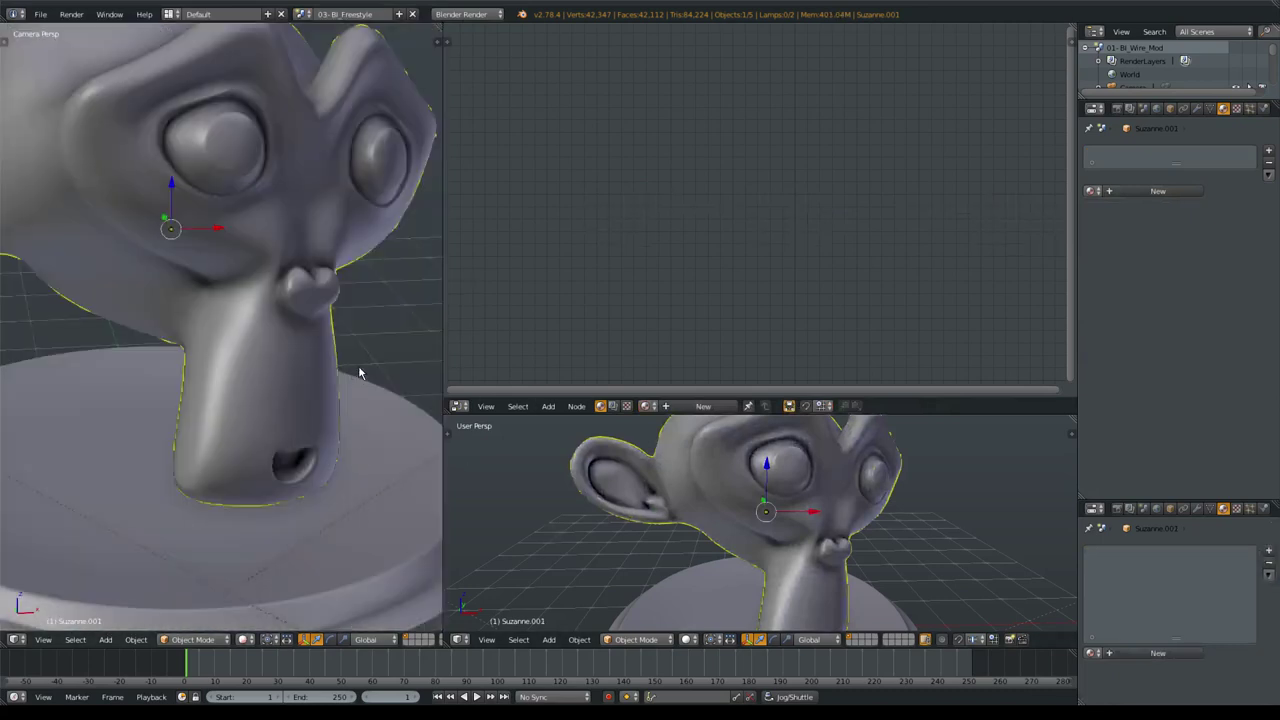
scroll(351, 329, "down", 3)
scroll(351, 329, "down", 3)
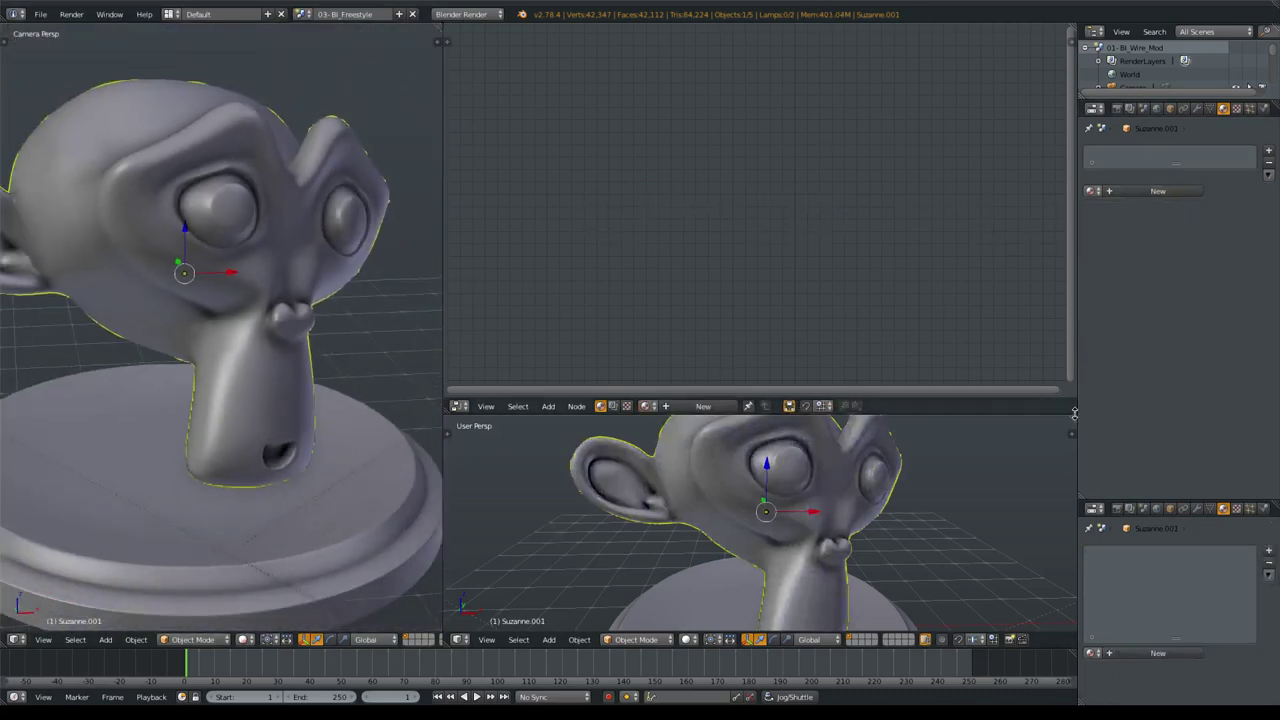
left_click_drag(1072, 410, 1050, 312)
left_click_drag(1275, 504, 1215, 310)
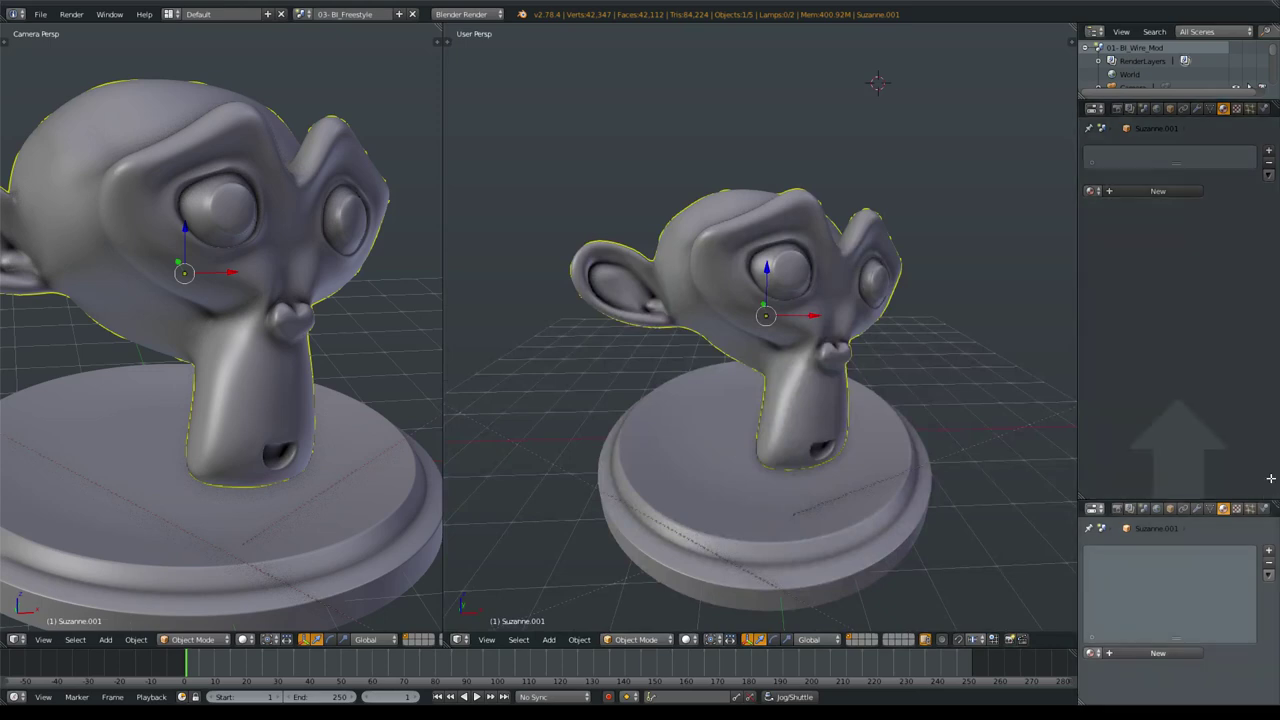
middle_click_drag(460, 341, 360, 400)
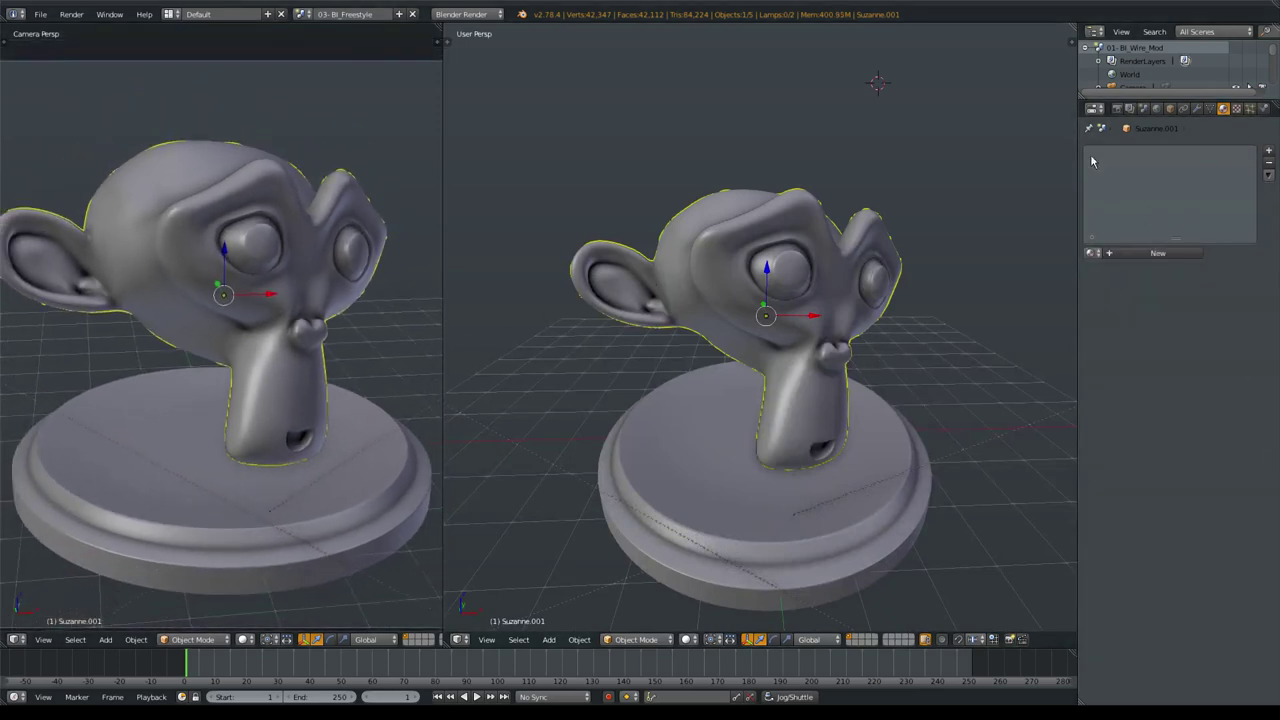
In Render settings, collapse Shading, Performance, Post Processing and Anti-Aliasing, move Freestyle up, and widen the panel.
left_click(1117, 108)
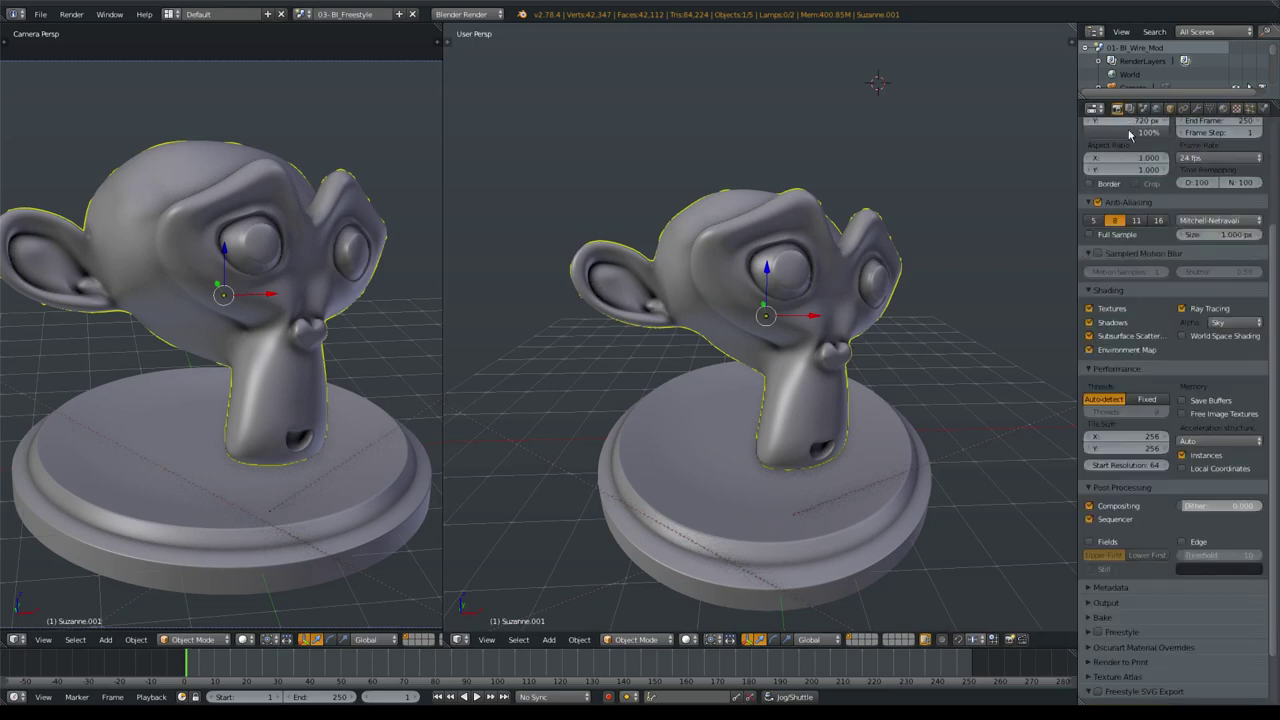
left_click(1131, 290)
left_click(1137, 305)
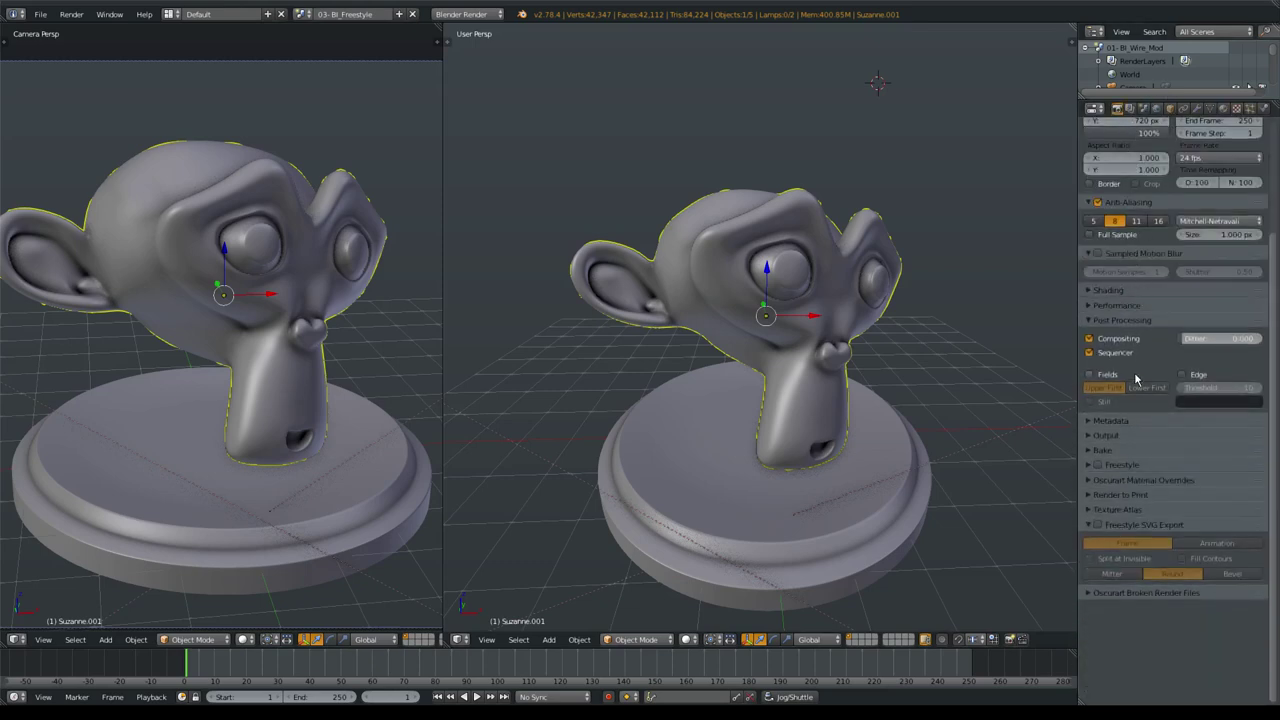
left_click(1133, 320)
scroll(1133, 320, "up", 3)
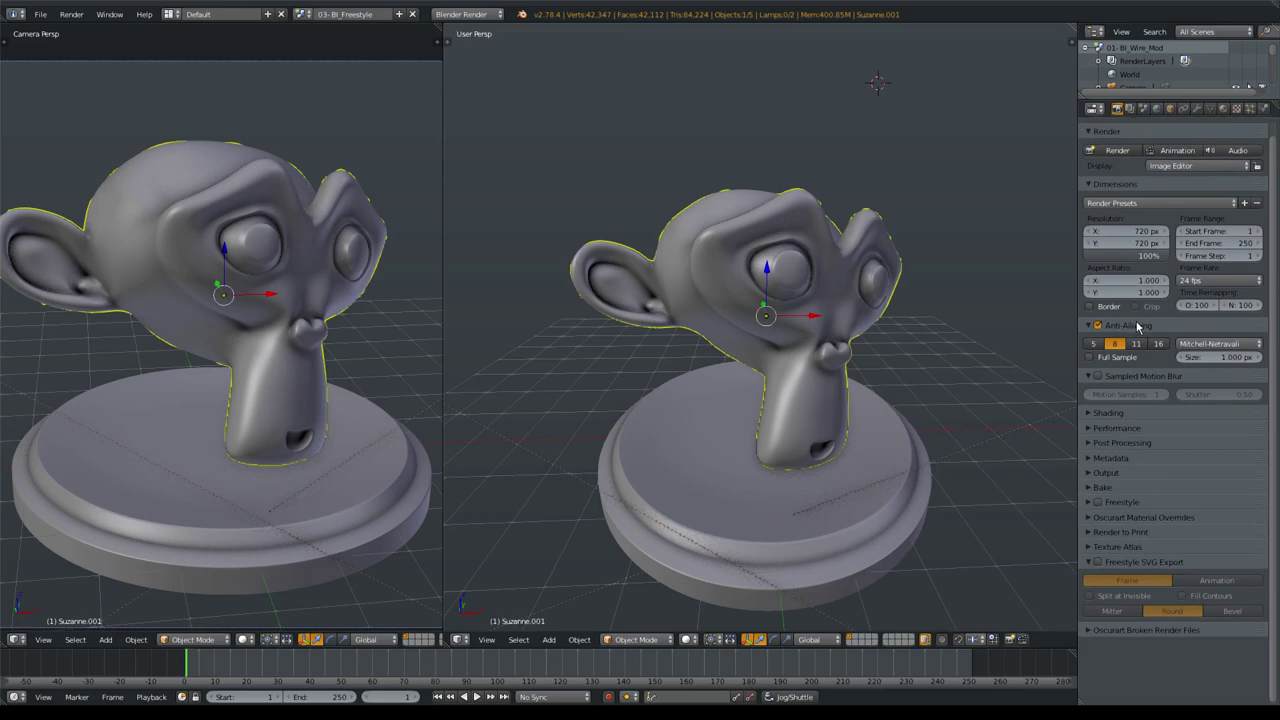
left_click(1137, 326)
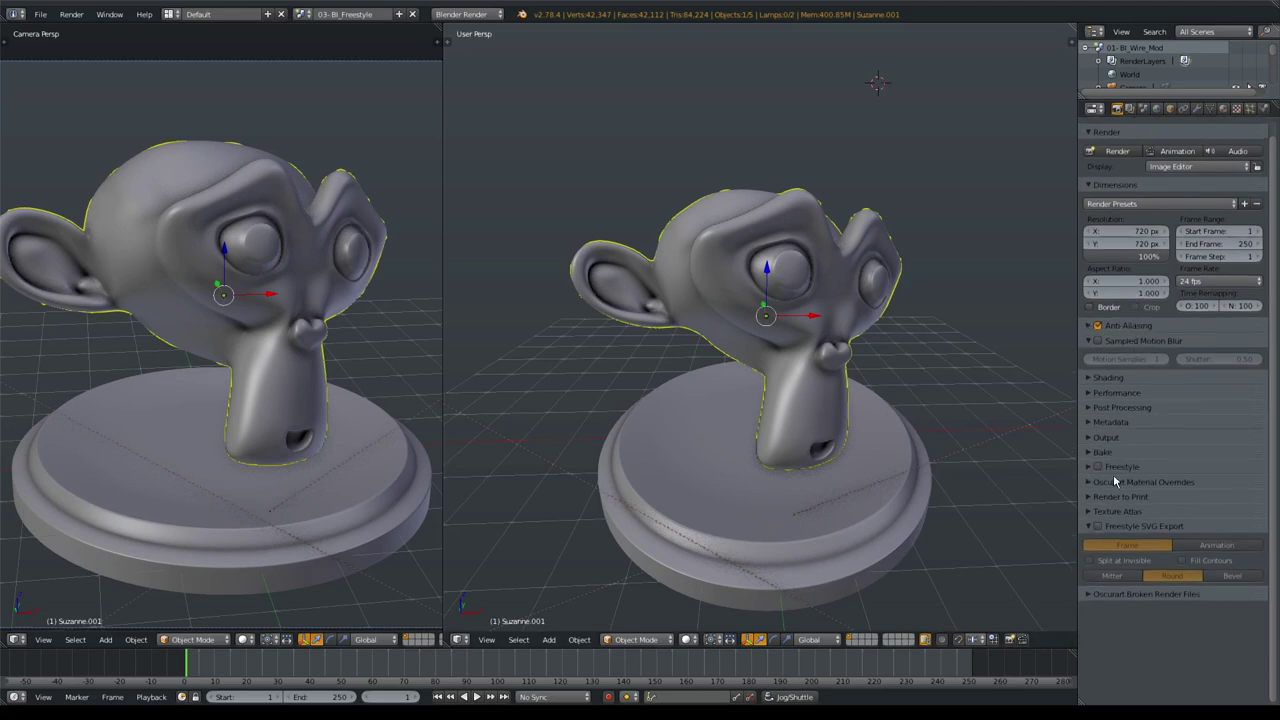
middle_click_drag(1149, 471, 1149, 421, "ctrl")
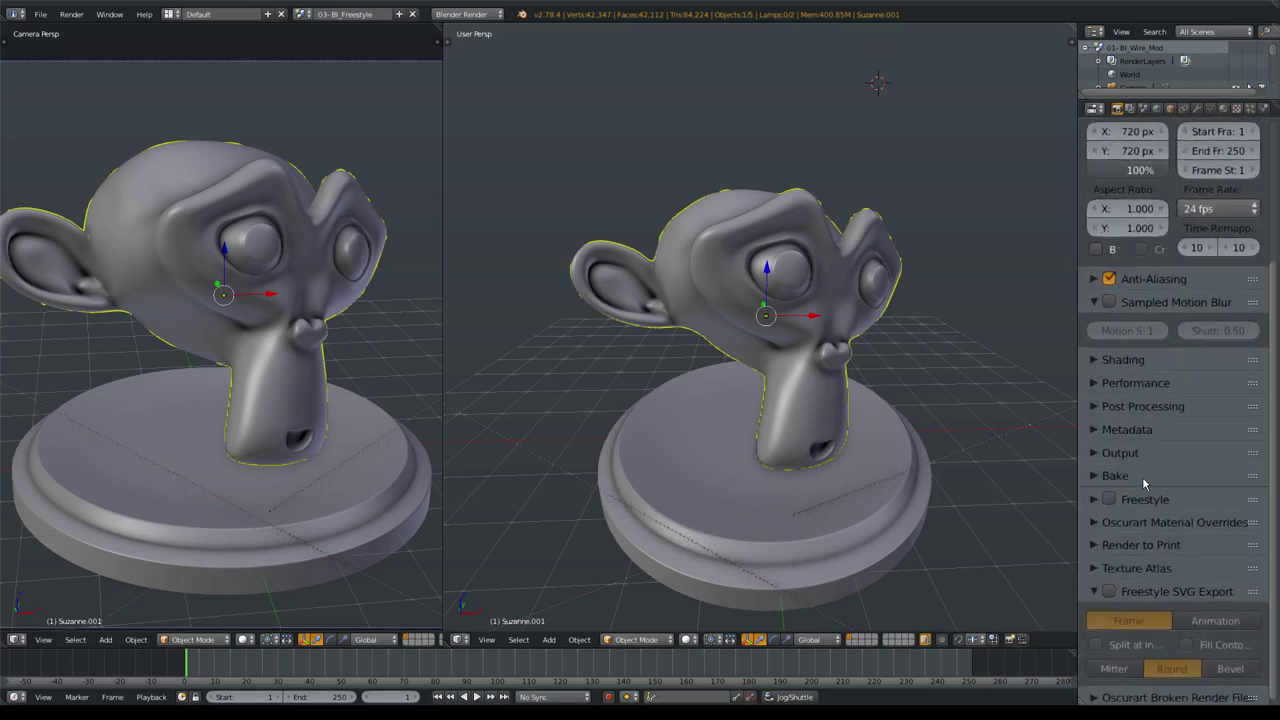
mouse_move(1254, 496)
left_mouse_down()
mouse_move(1259, 457)
mouse_move(1147, 482)
left_mouse_up()
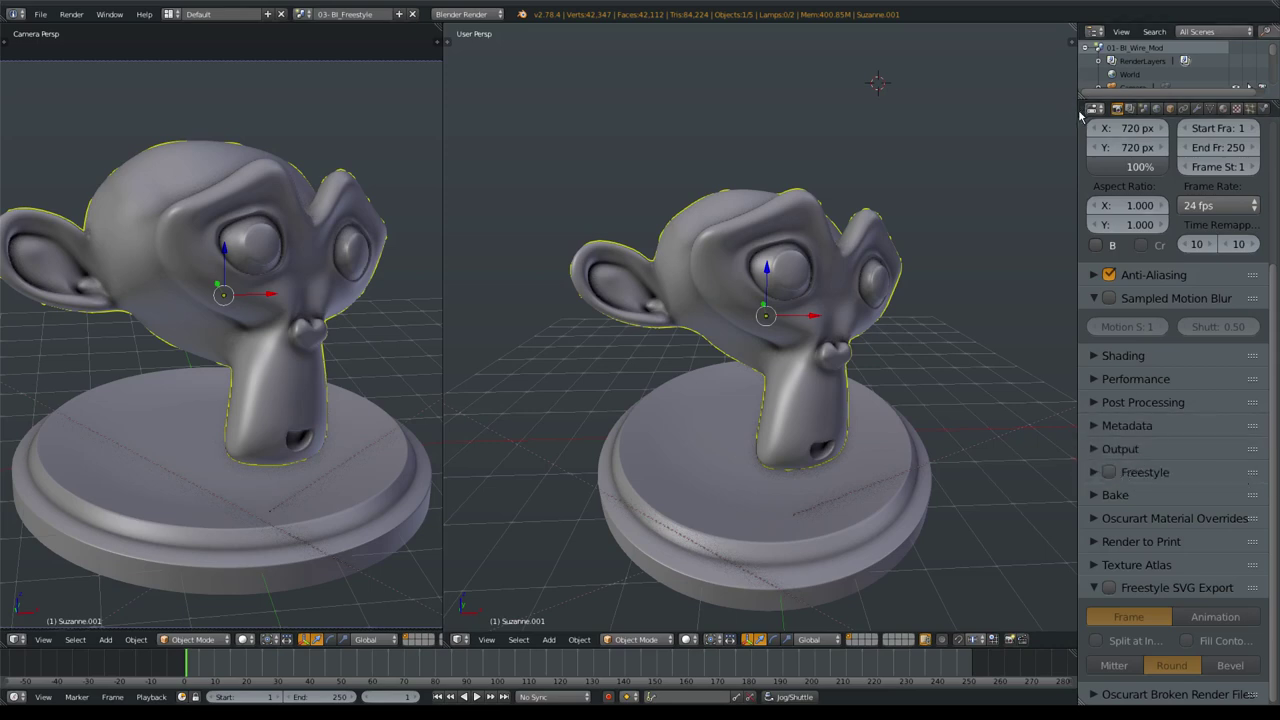
left_click_drag(1080, 116, 820, 112)
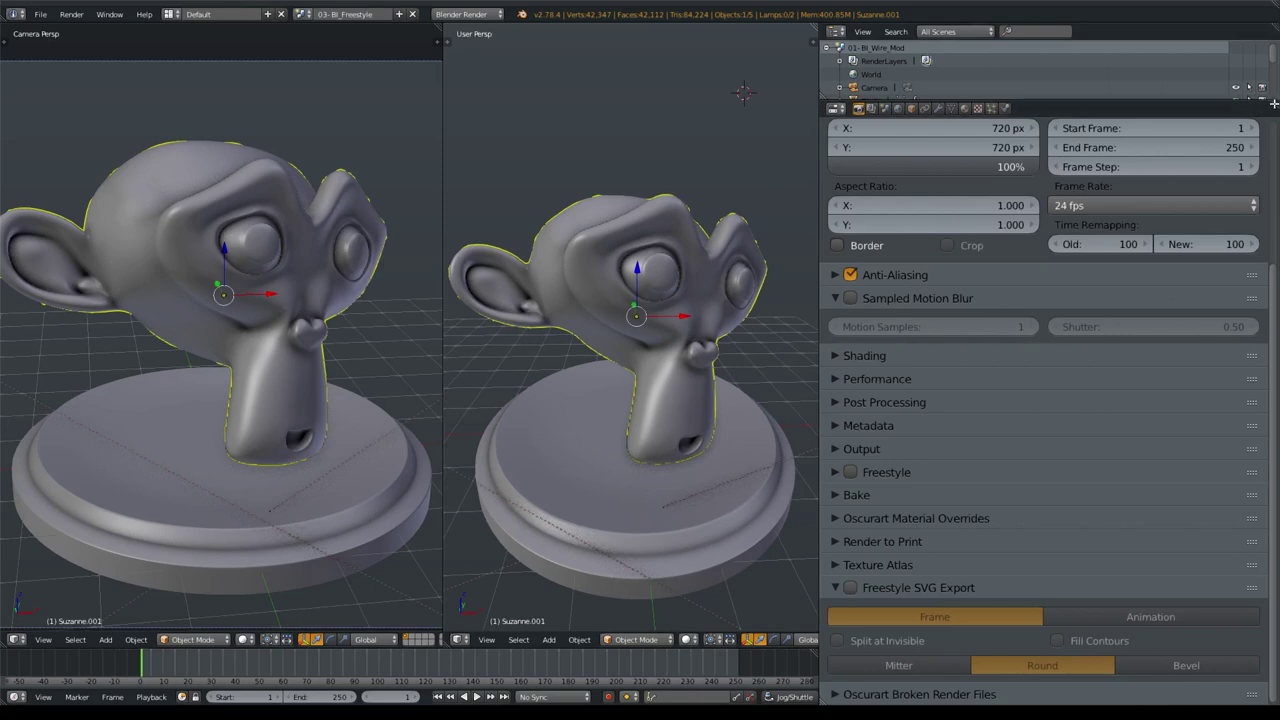
Add a second properties area for render-layer settings, enable Freestyle, and collapse its sections.
left_click_drag(1274, 103, 1076, 110)
left_click(1130, 108)
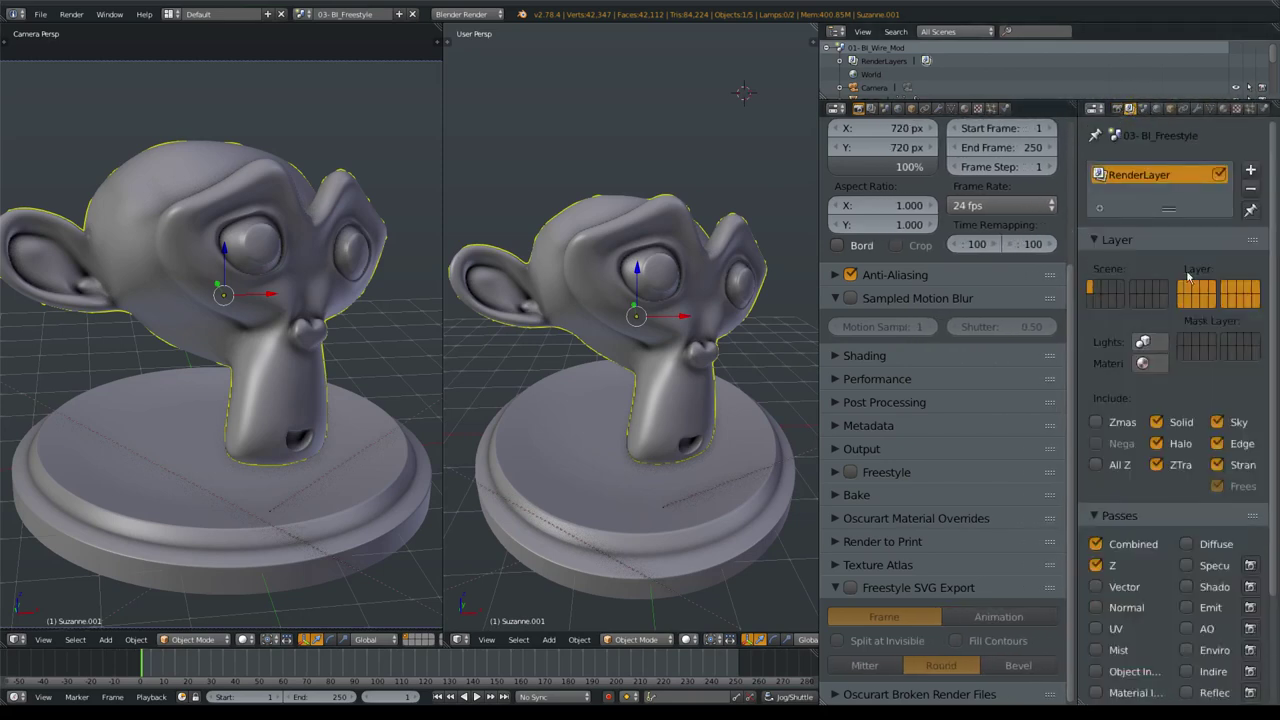
middle_click_drag(1188, 277, 1098, 314, "ctrl")
left_click(1100, 232, "ctrl")
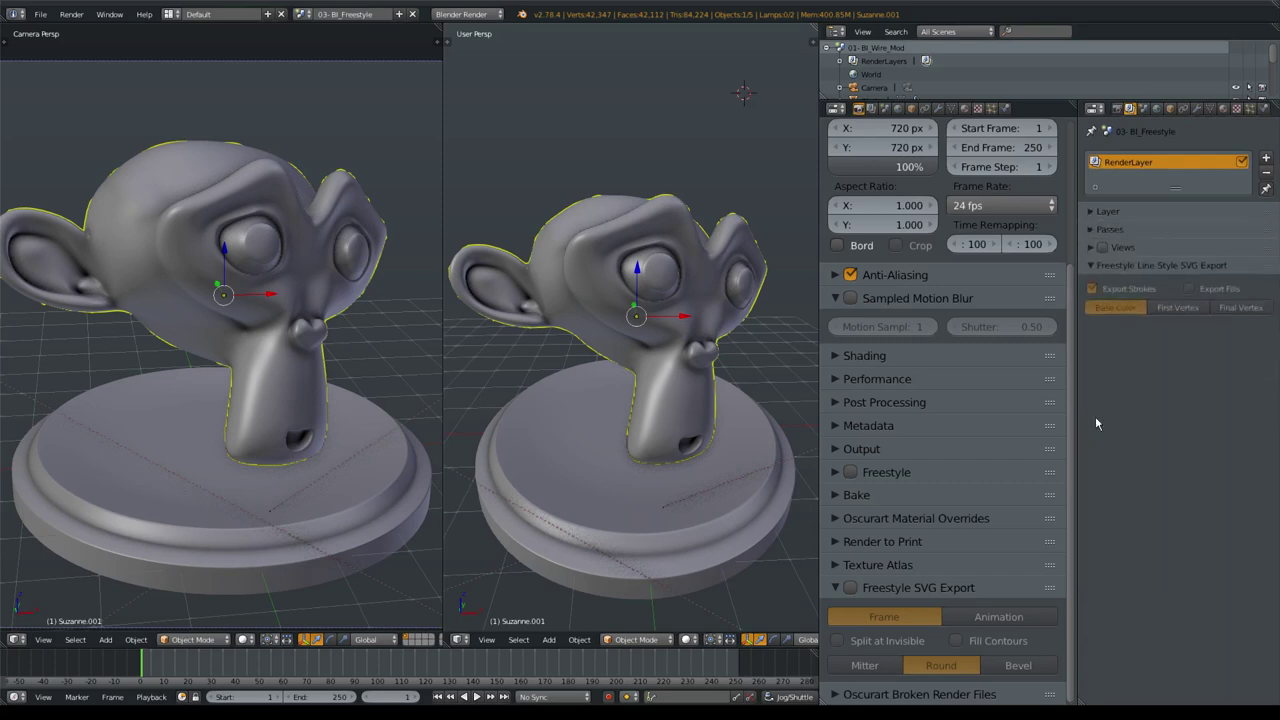
left_click(851, 473)
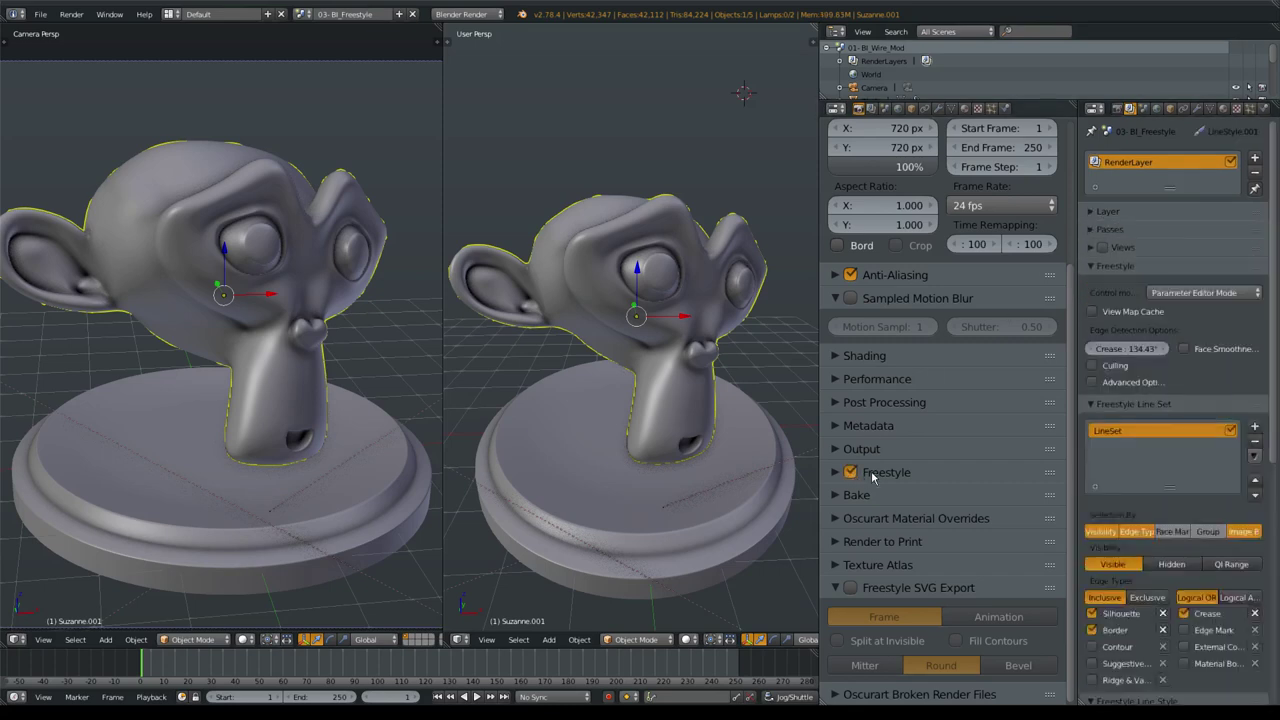
left_click(1123, 273)
left_click(1124, 301, "ctrl")
left_click(1126, 301)
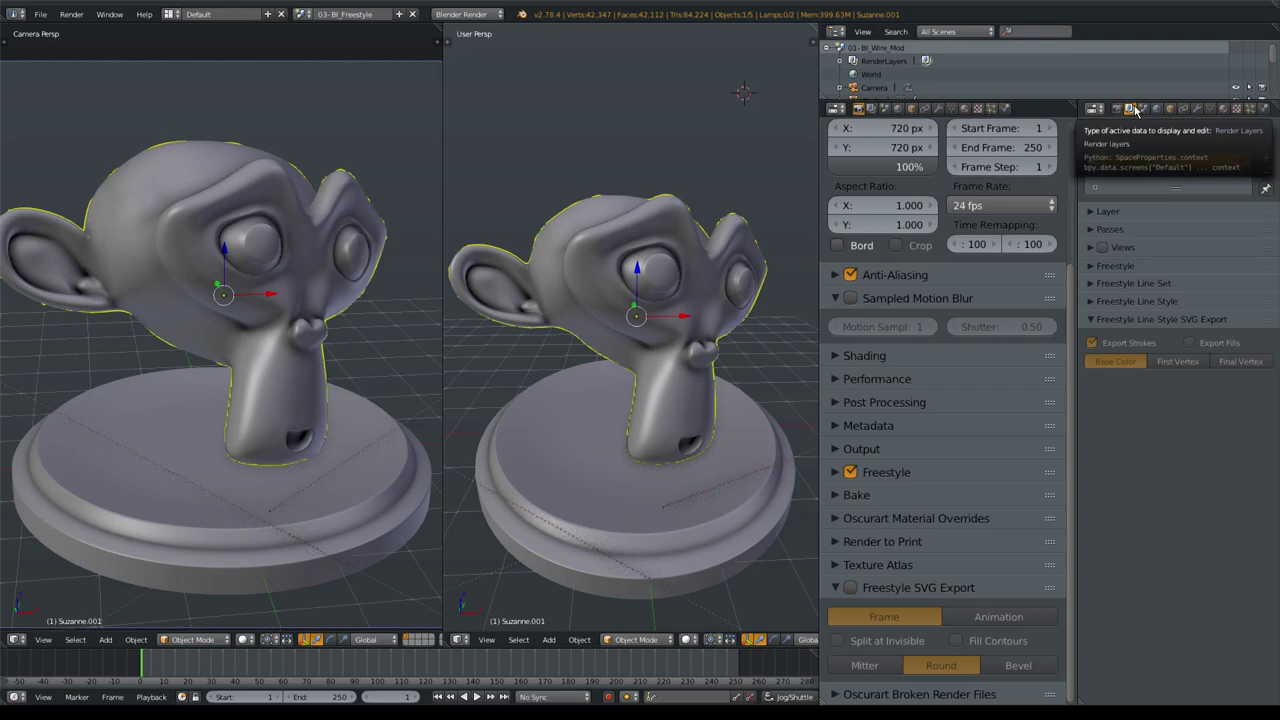
Toggle Freestyle off and back on, merge the properties editors, and widen the 3D viewport.
left_click(850, 472)
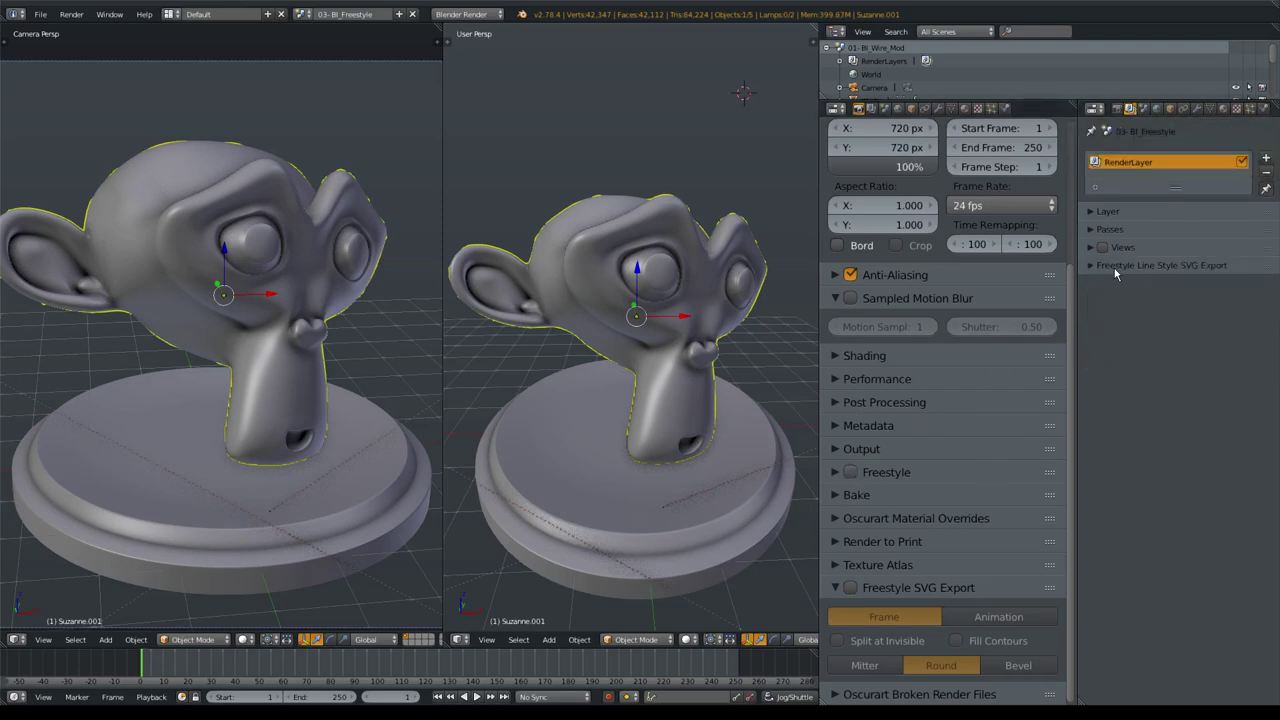
left_click(850, 472)
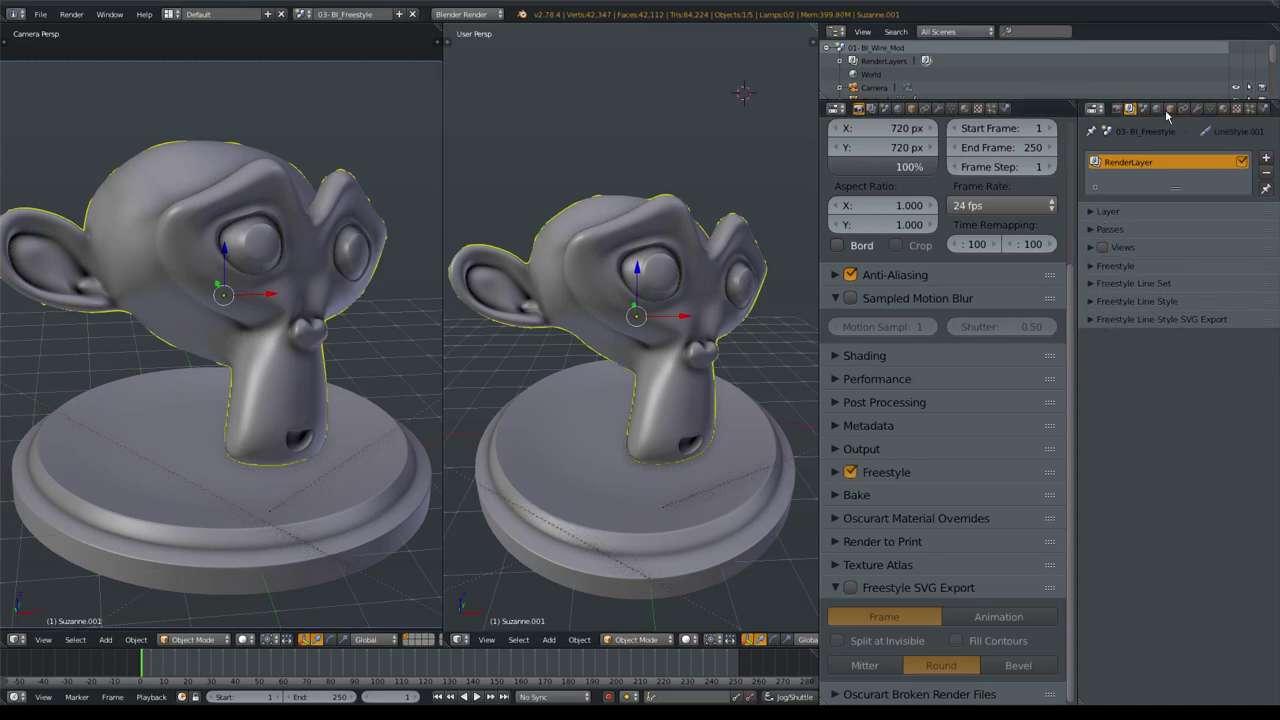
left_click_drag(1080, 701, 971, 534)
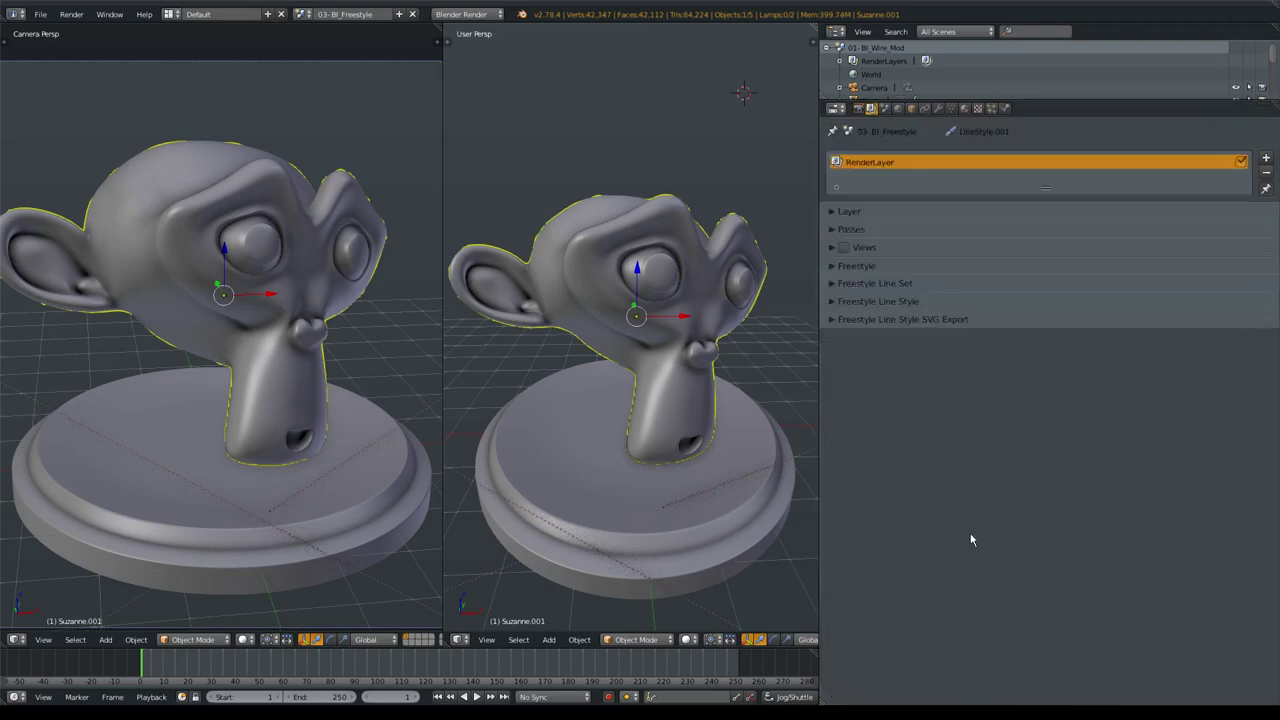
left_click_drag(817, 430, 1142, 430)
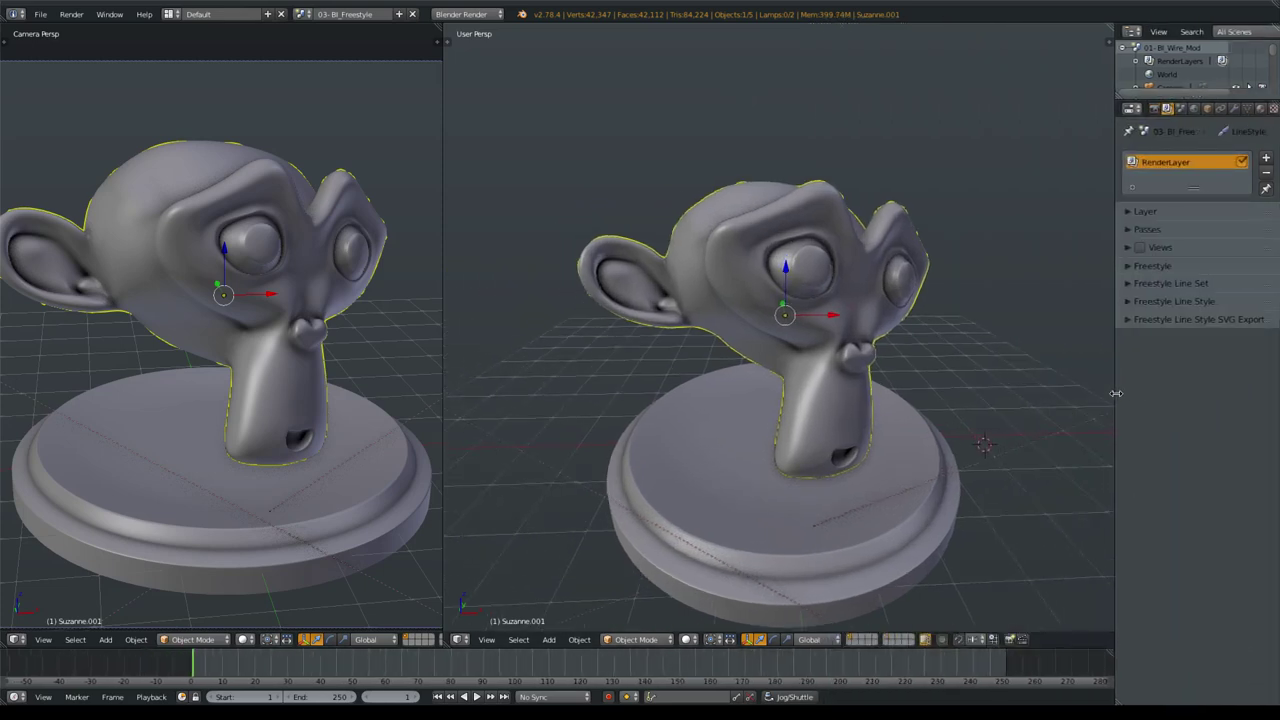
scroll(332, 319, "down", 2)
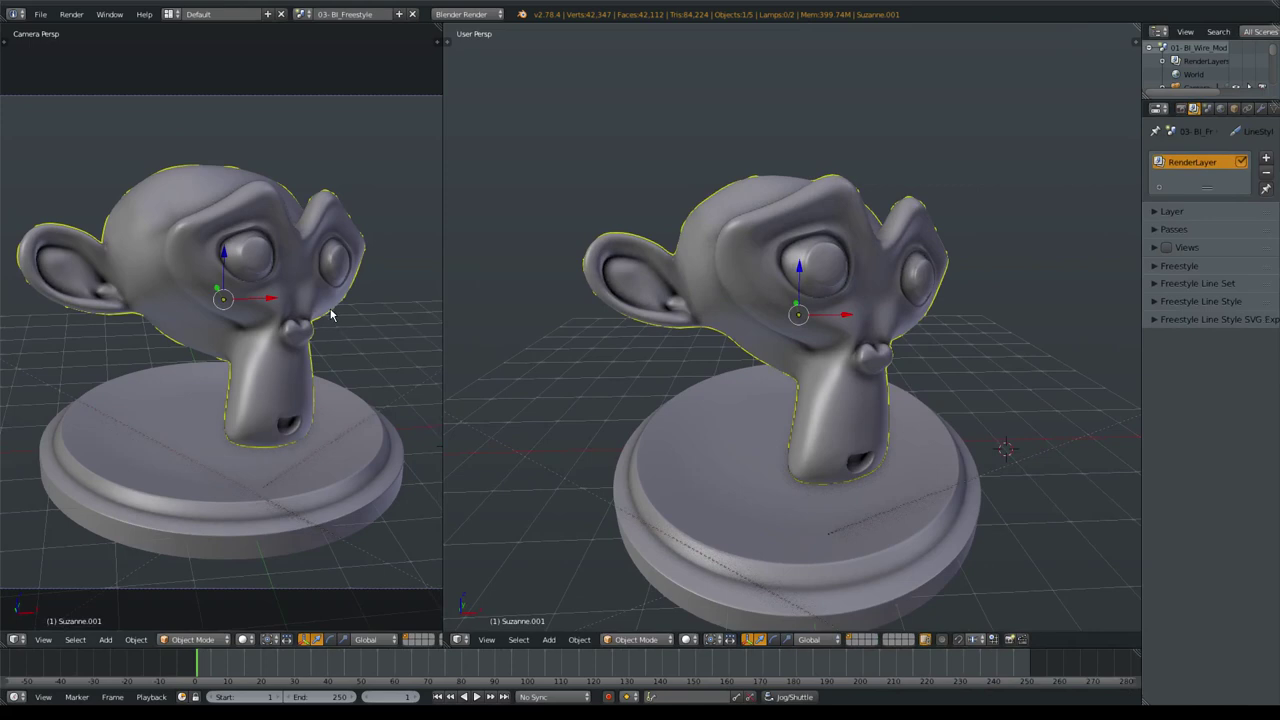
Render the frame with F12 to show Suzanne's black Freestyle outlines, and enlarge the properties panel.
key("F12")
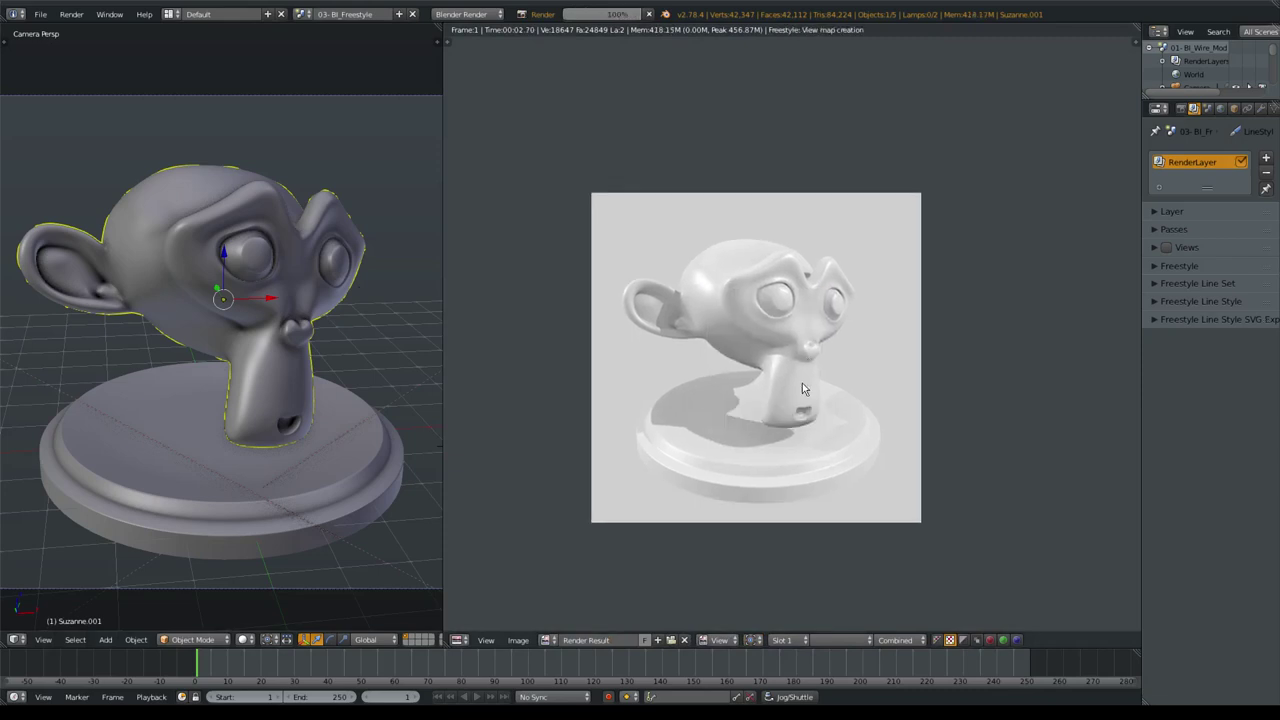
scroll(996, 267, "up", 2)
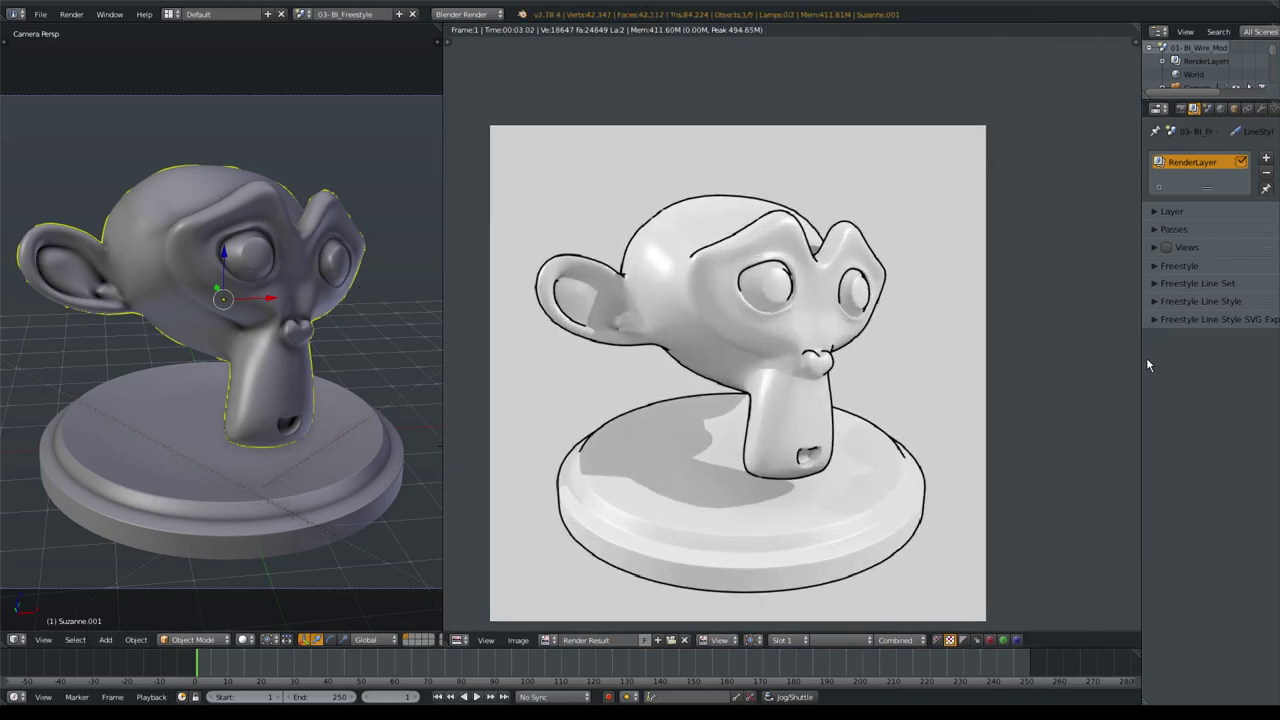
left_click_drag(1142, 361, 1046, 361)
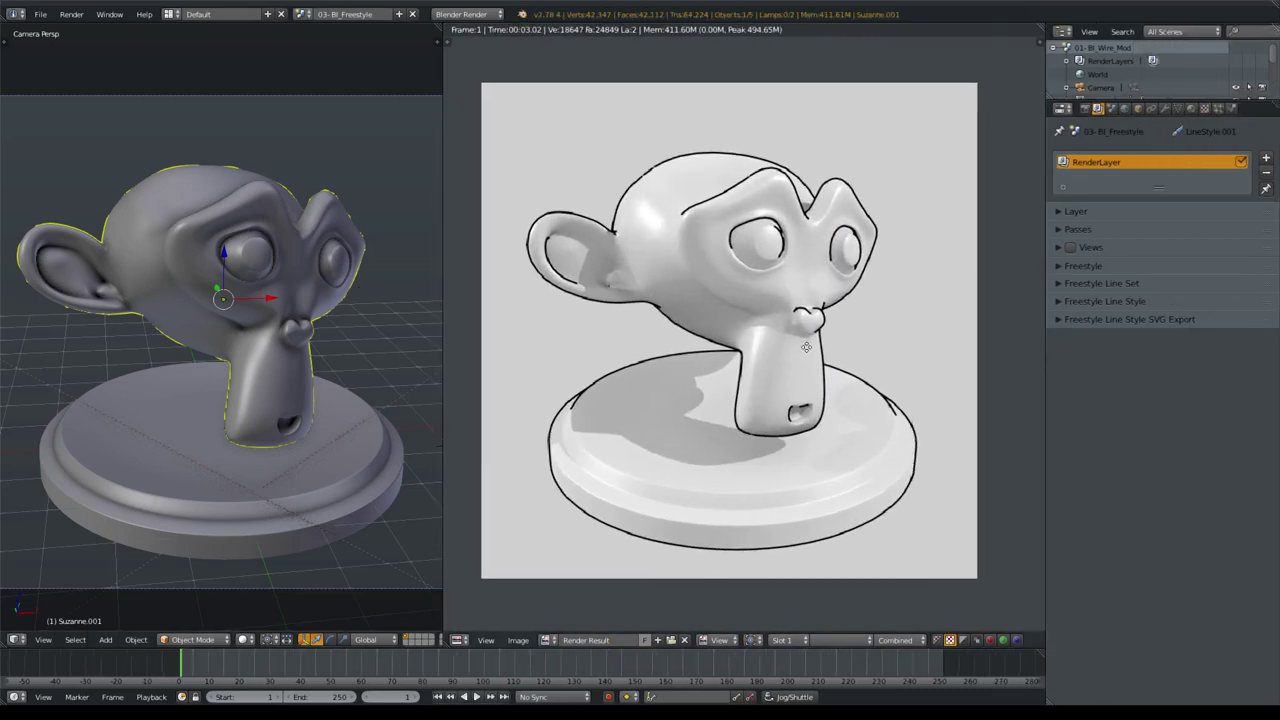
scroll(806, 347, "up", 1)
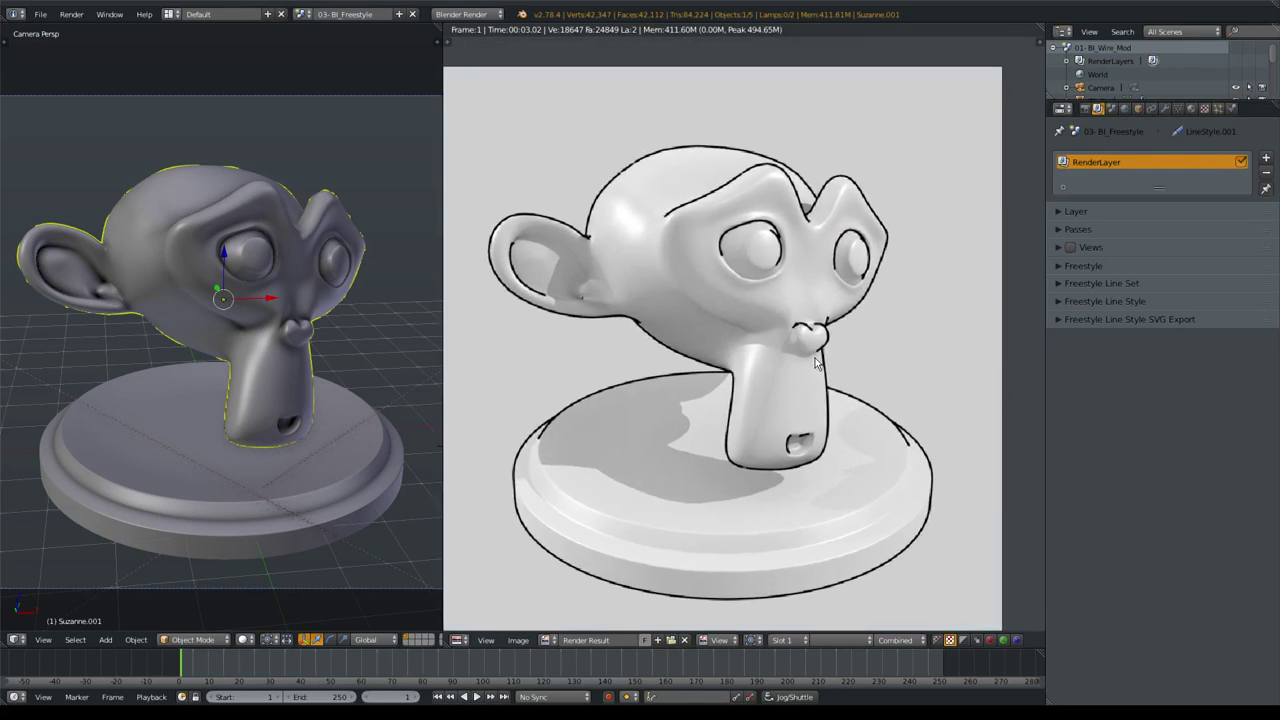
scroll(815, 363, "down", 1)
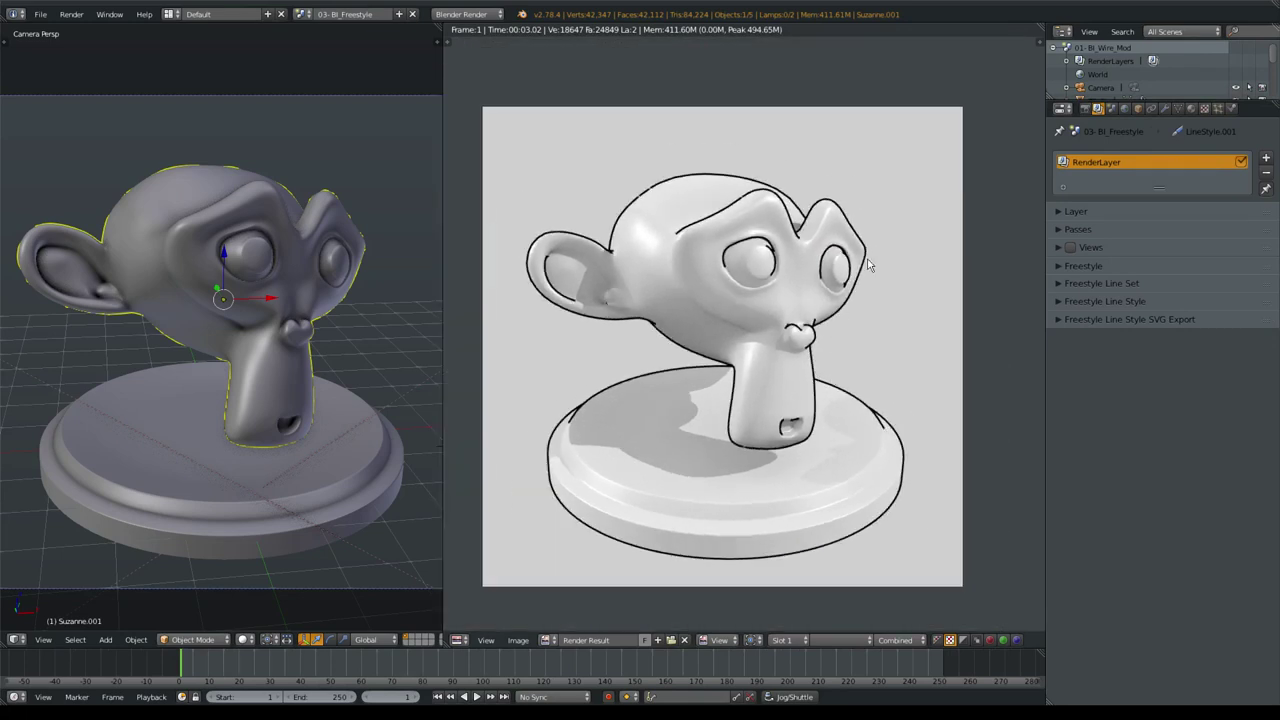
left_click(1100, 265)
left_click(1110, 264)
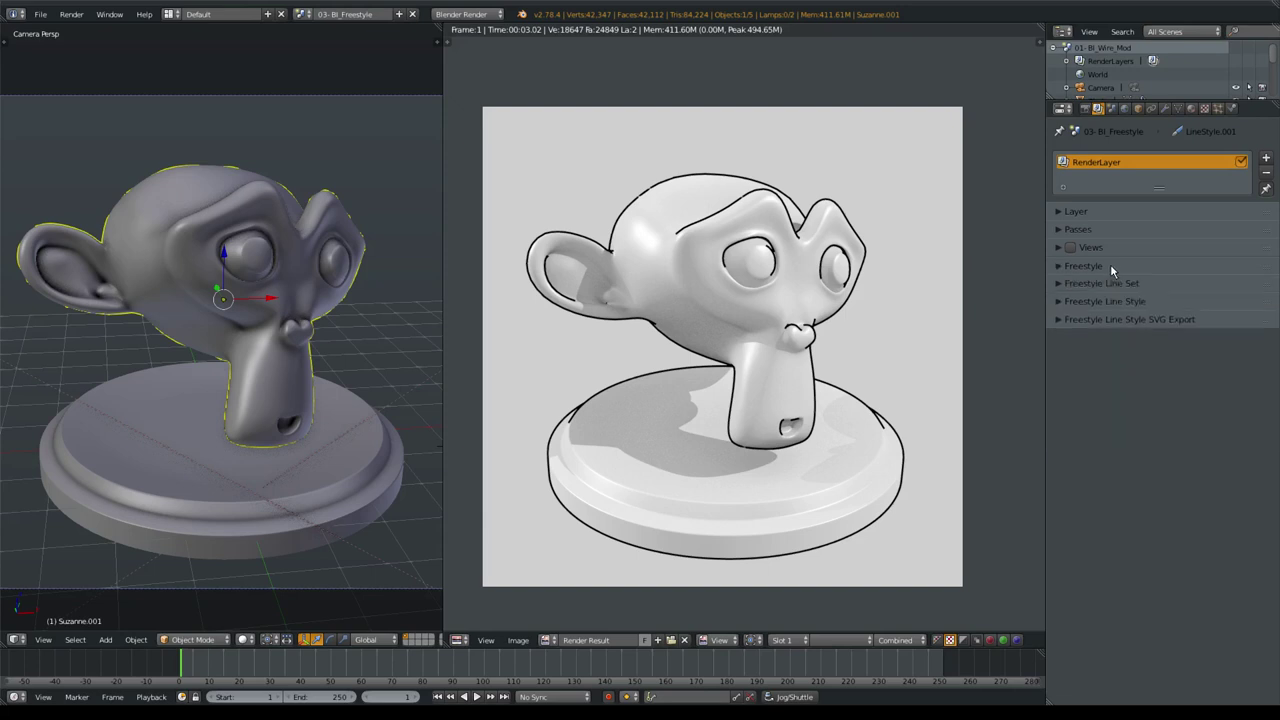
Delete the existing LineSet and add a fresh one using LineStyle.007 with default edge types.
left_click(1130, 284)
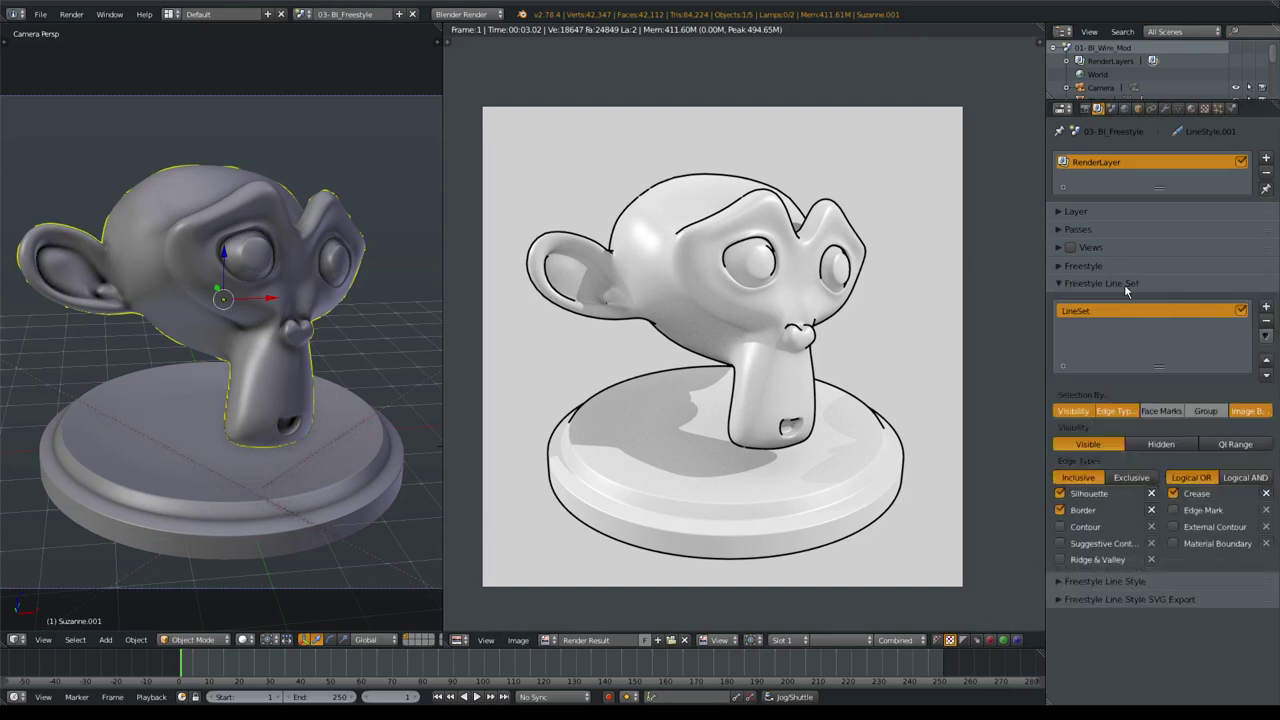
left_click(1266, 321)
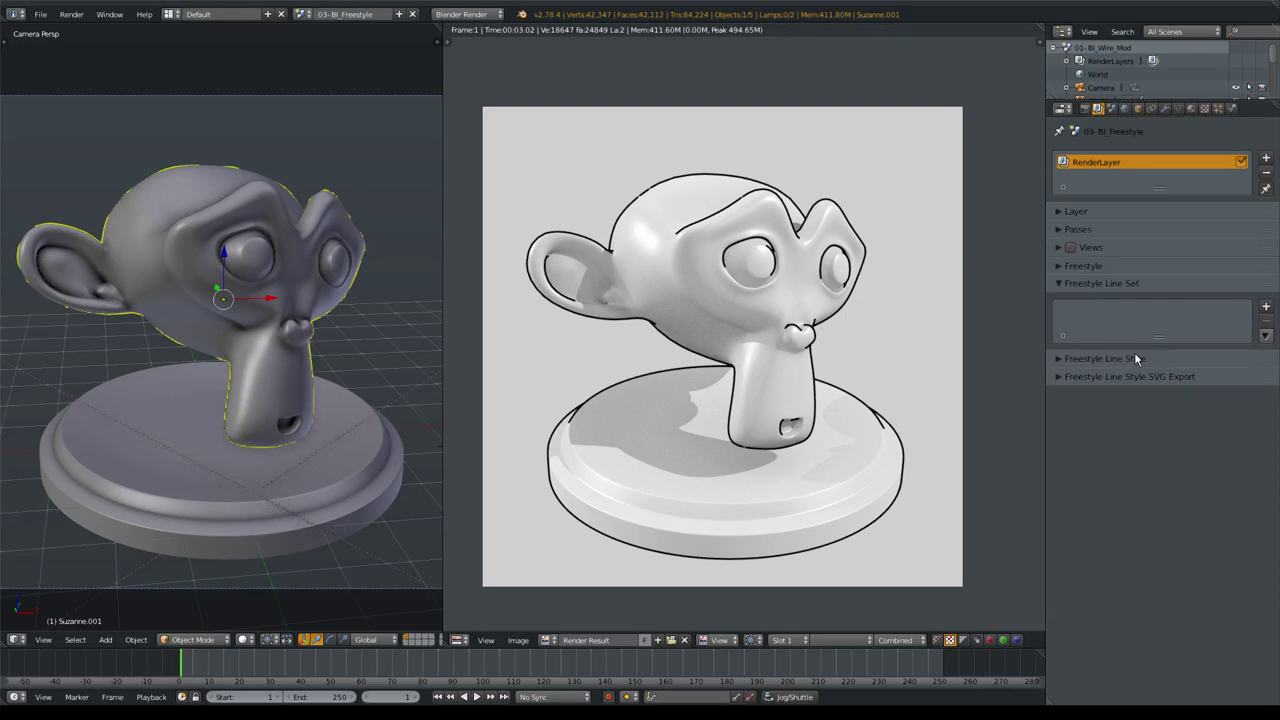
left_click(1134, 358)
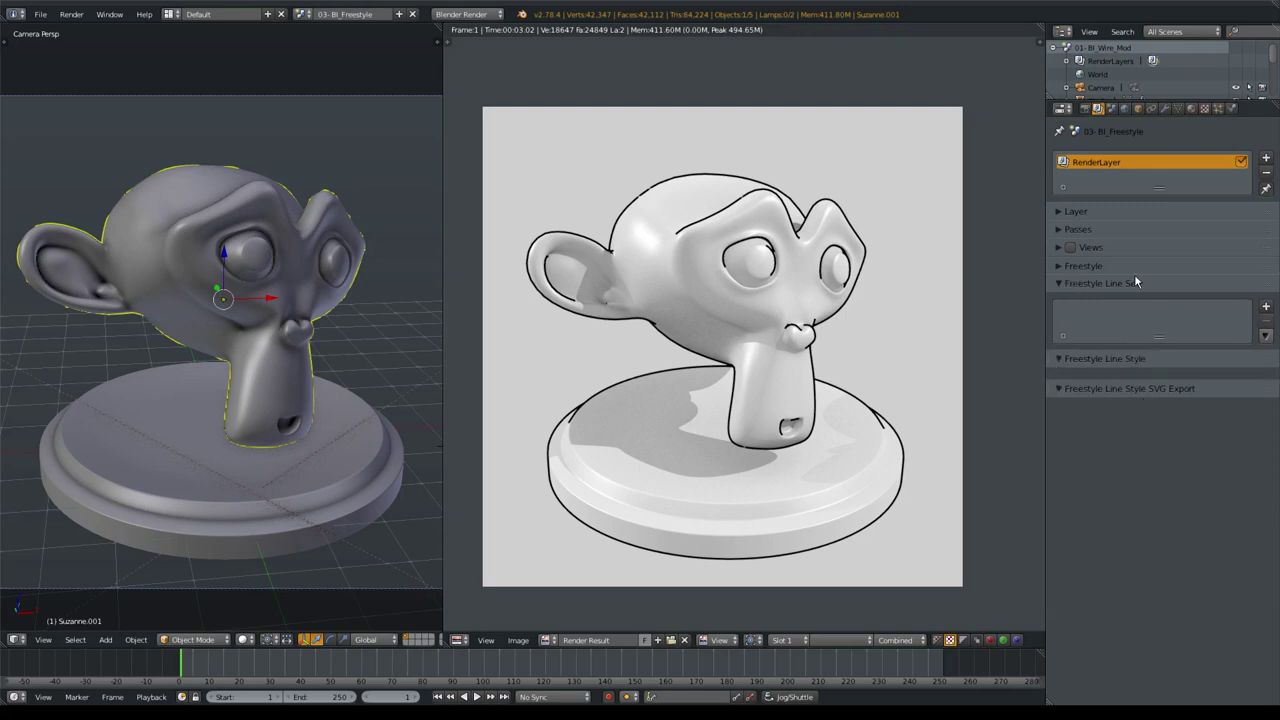
left_click_drag(1155, 333, 1152, 349)
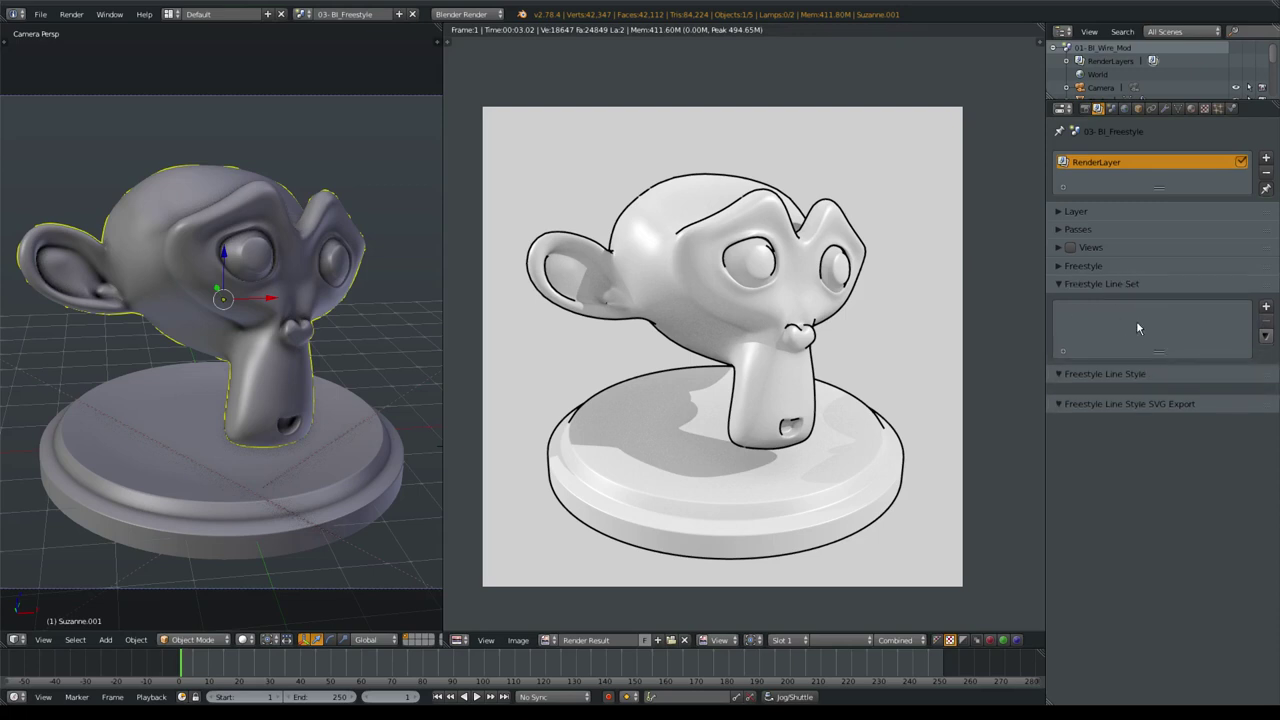
left_click(1072, 284)
left_click(1078, 284)
left_click(1265, 312)
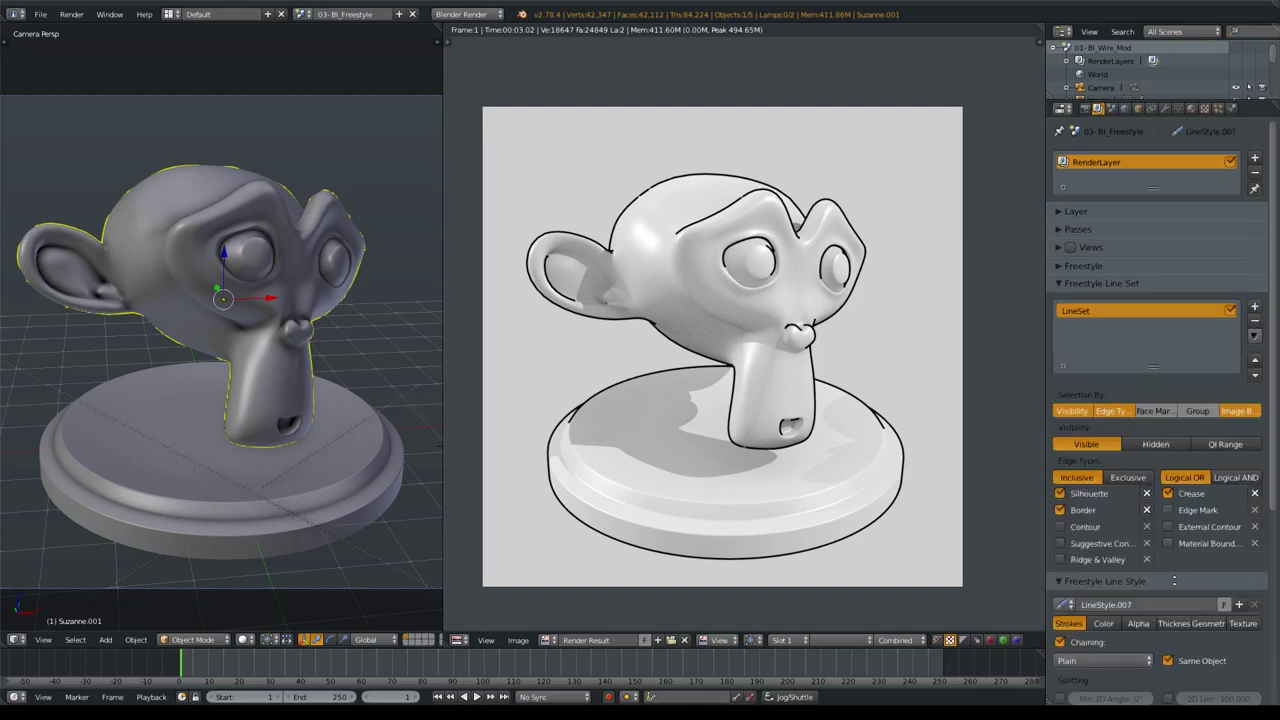
Untick Image Border, Edge Types and Visibility under the LineSet's Selection By options.
scroll(1174, 580, "down", 2)
scroll(1170, 450, "down", 2)
scroll(1167, 330, "down", 1)
scroll(1165, 268, "down", 1)
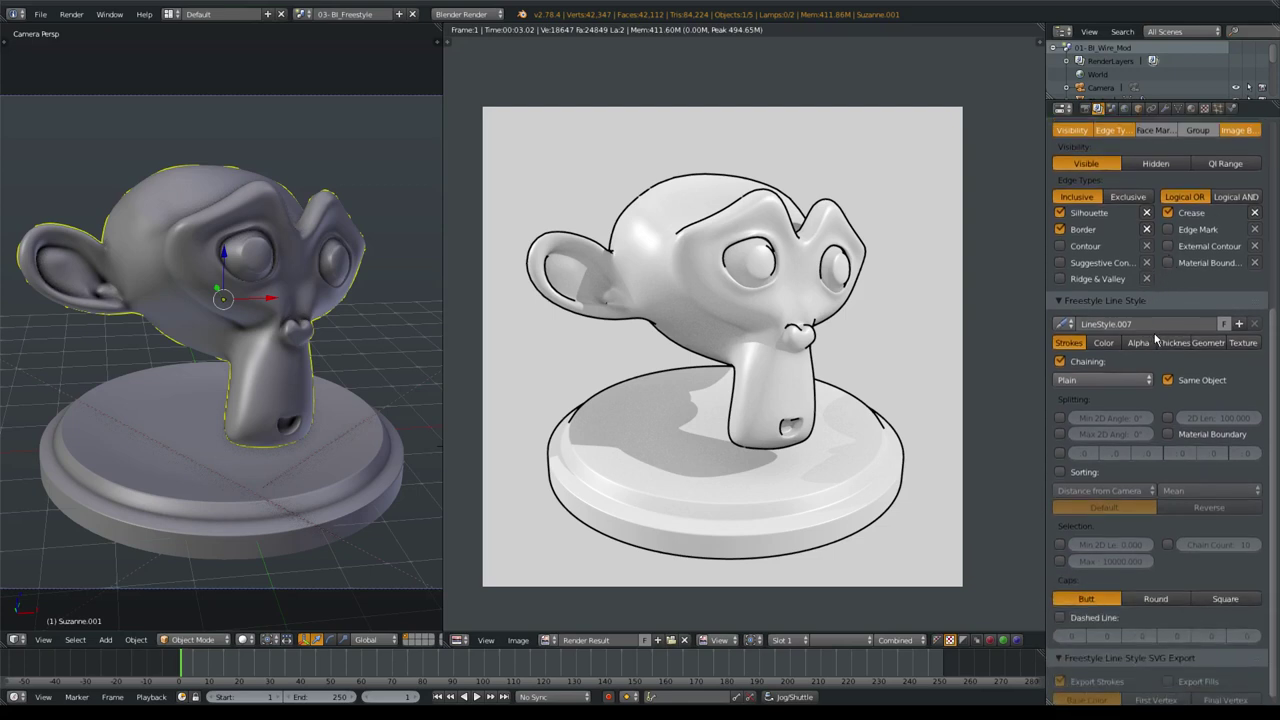
scroll(1145, 380, "up", 2)
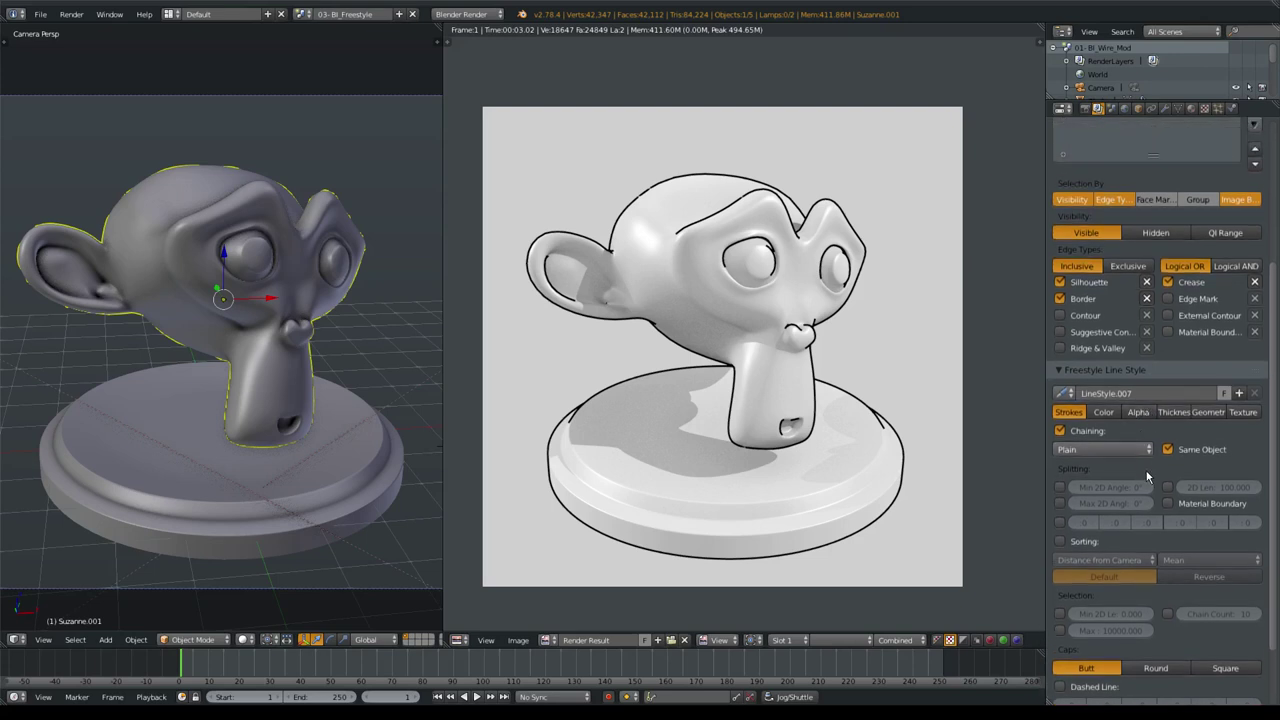
scroll(1149, 400, "up", 1)
scroll(1140, 425, "up", 1)
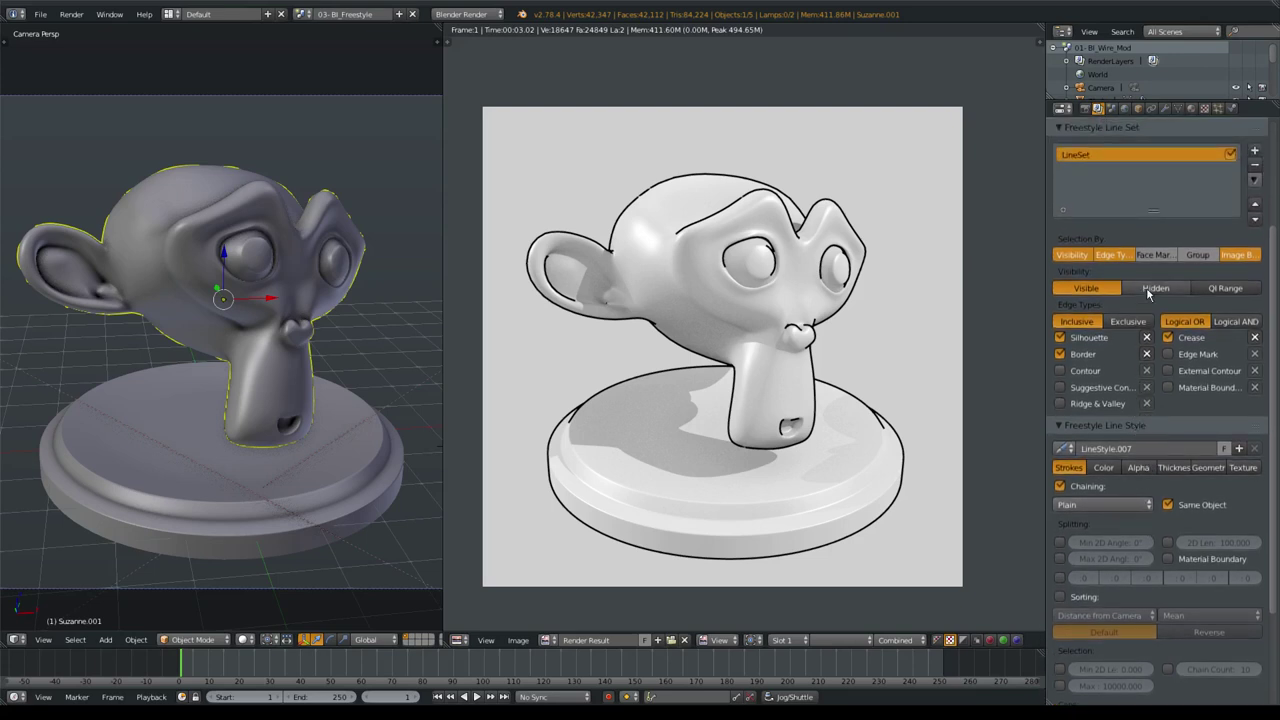
scroll(1156, 300, "up", 1)
scroll(1140, 395, "up", 1)
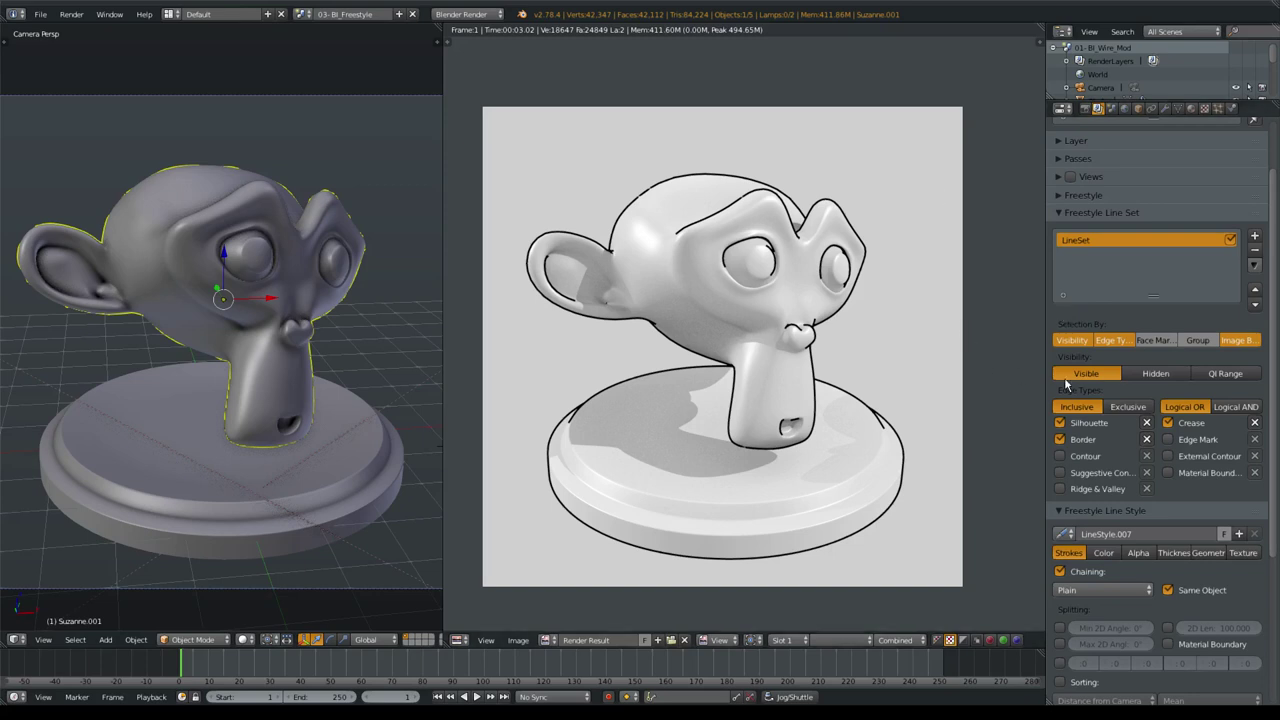
scroll(1105, 285, "down", 3)
scroll(1105, 285, "down", 1)
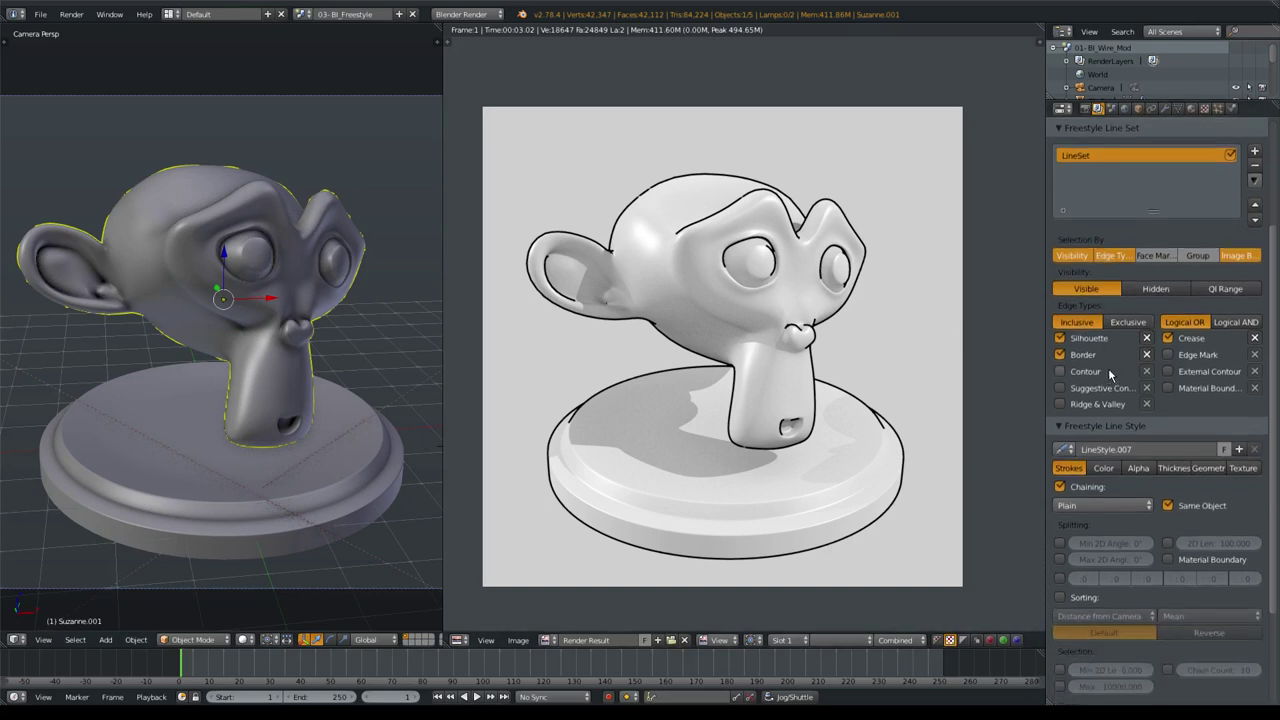
scroll(1111, 330, "up", 1)
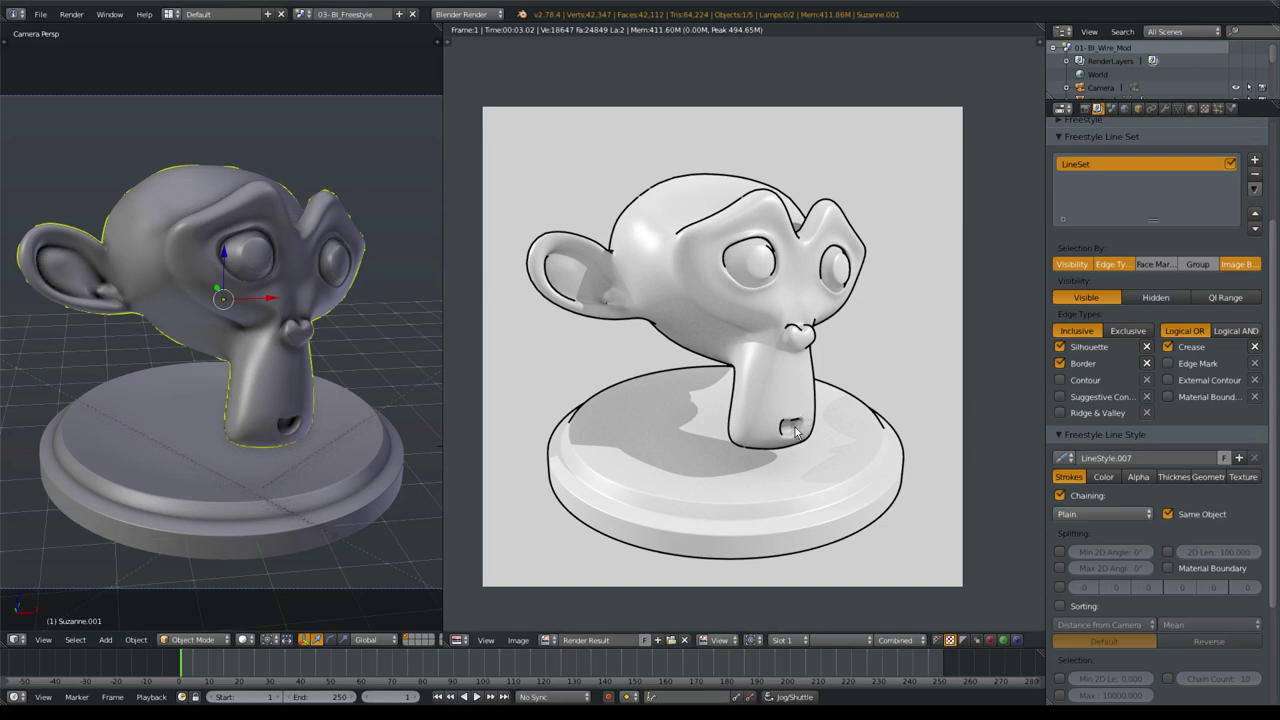
scroll(1082, 408, "up", 4)
scroll(1082, 408, "down", 4)
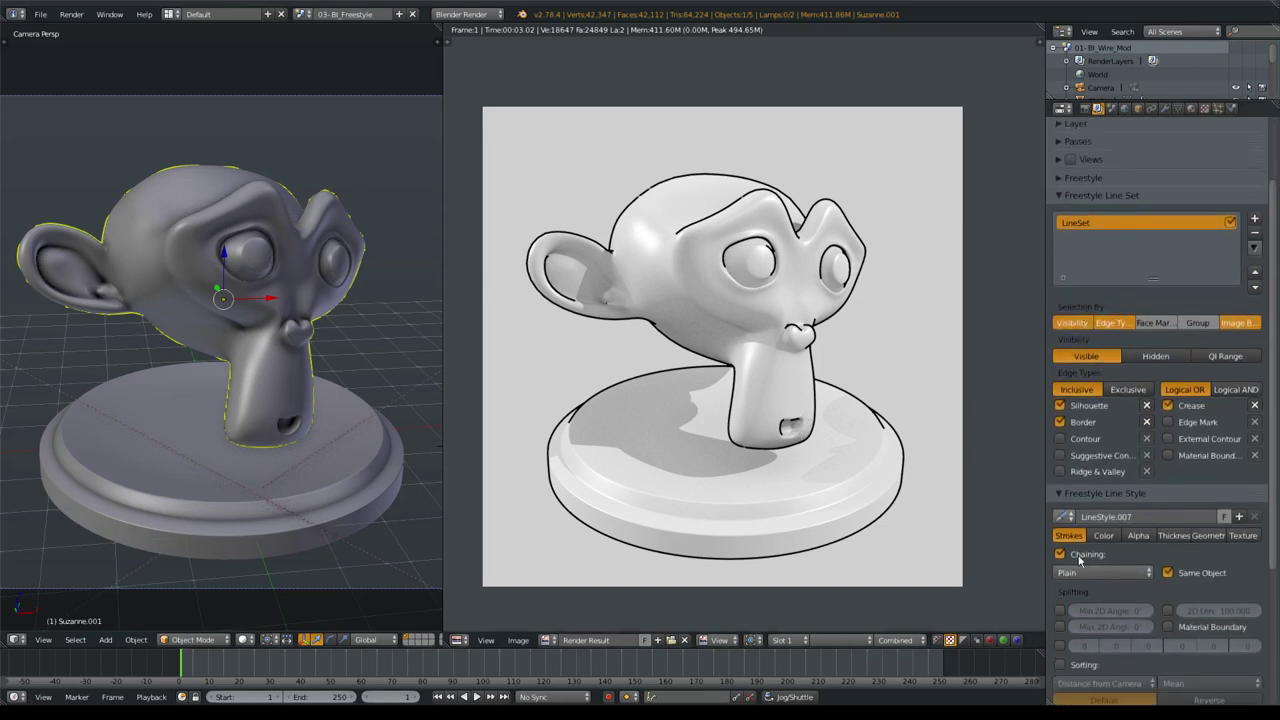
left_click(1248, 322)
left_click(1107, 322)
left_click(1072, 322)
scroll(1101, 303, "up", 3)
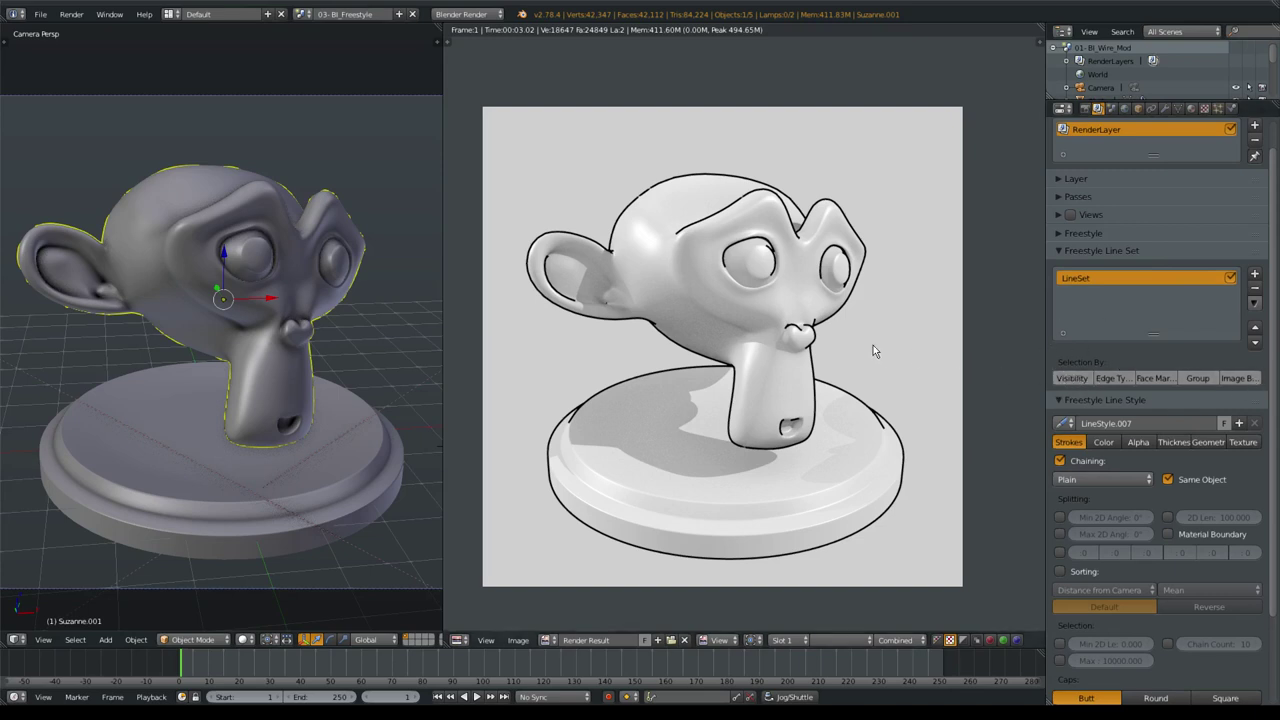
Render the frame, then enable Visibility selection on the LineSet and re-render.
key("F12")
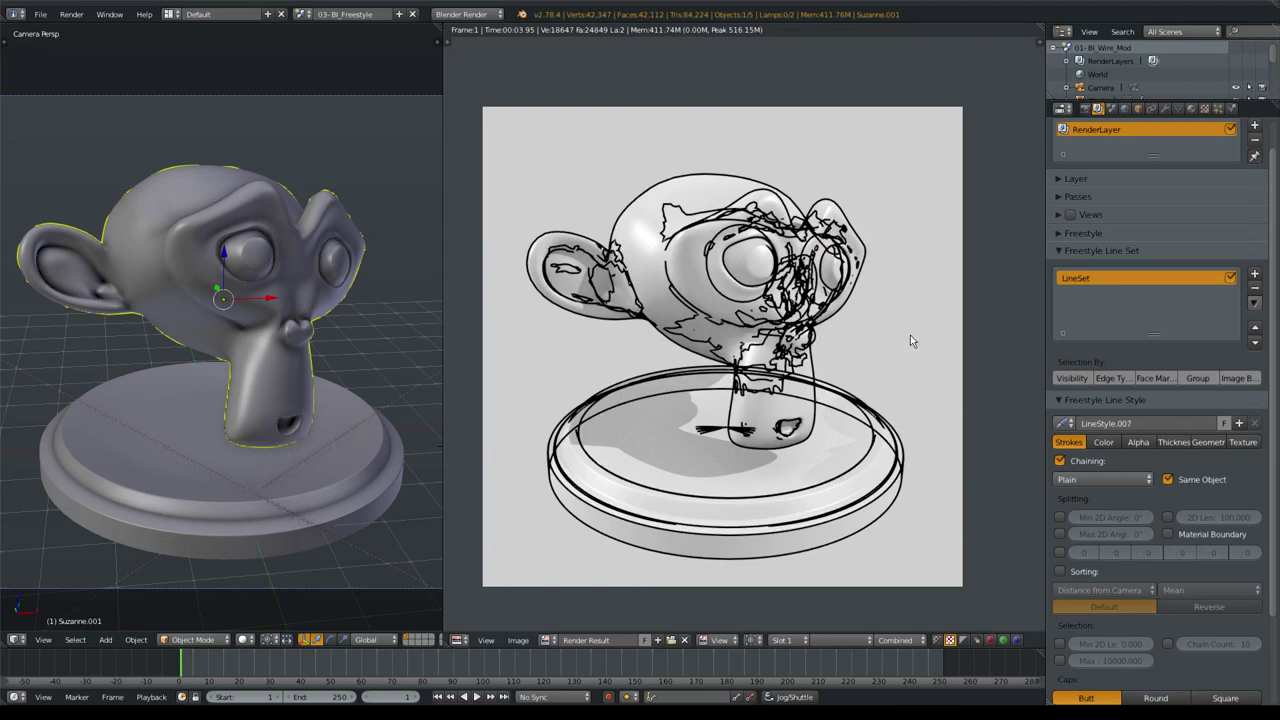
left_click(1074, 377)
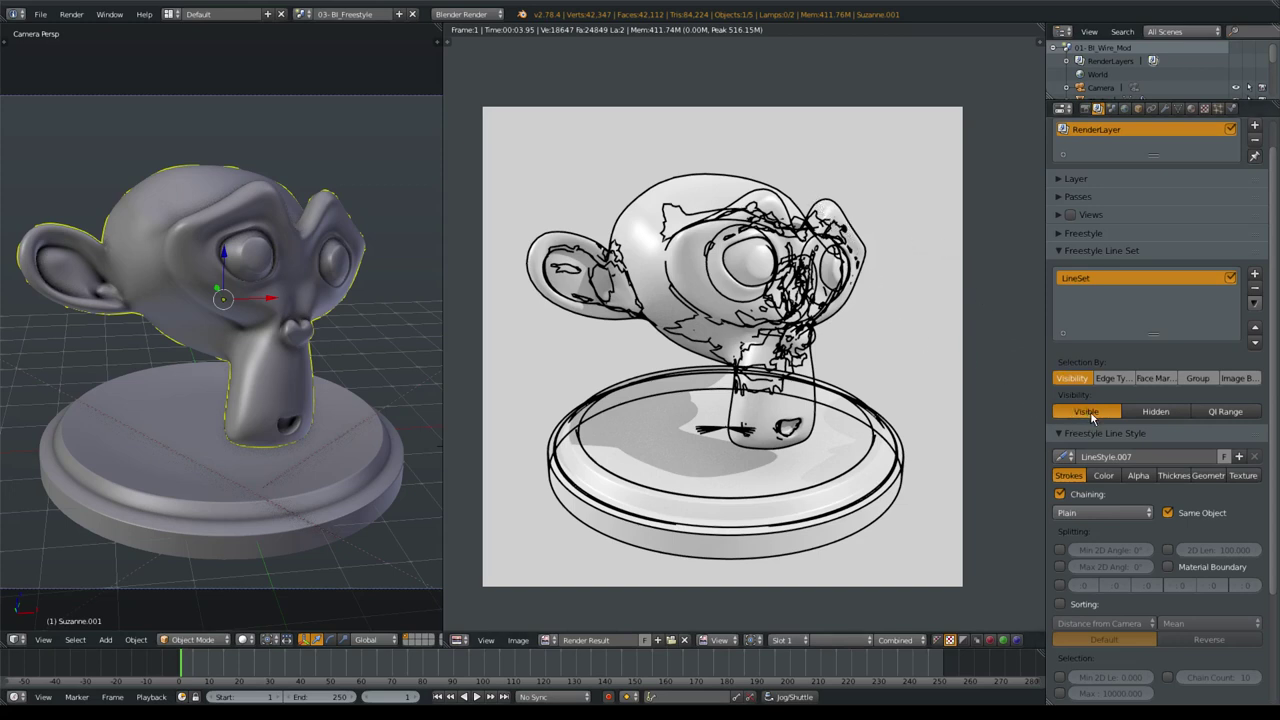
key("F12")
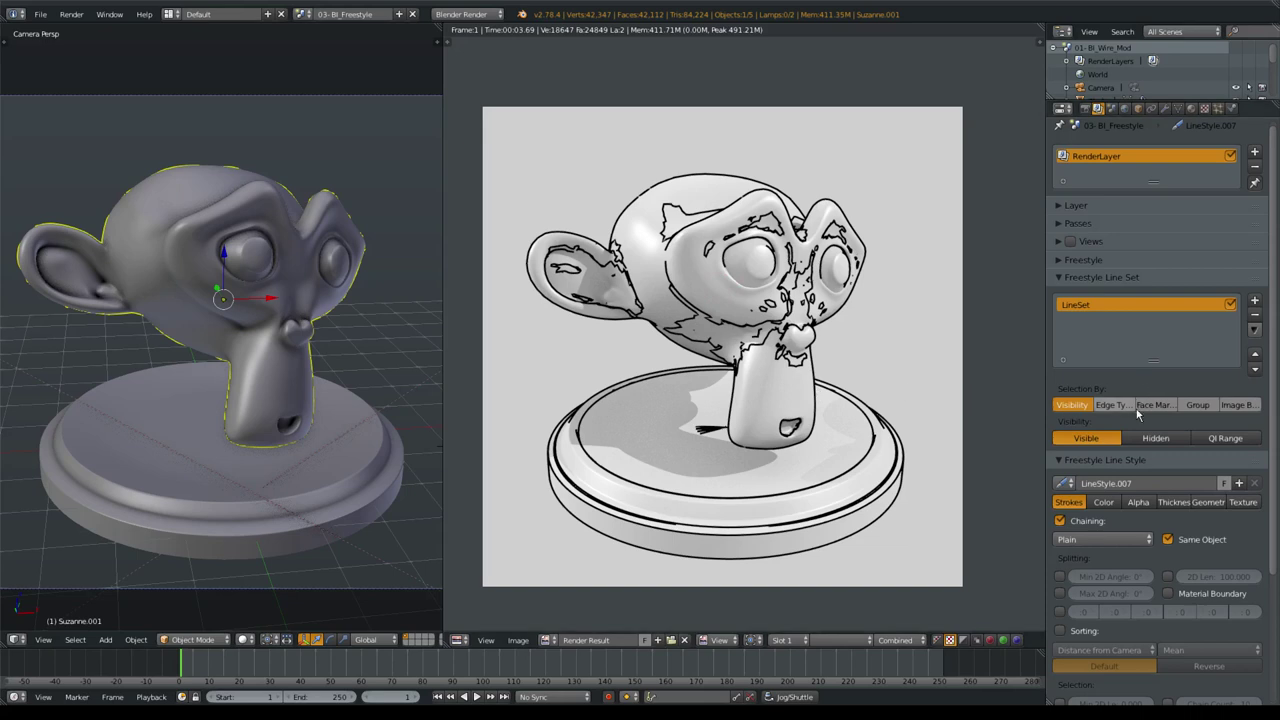
Render only hidden lines, then switch the visibility back to Visible and re-render.
left_click(1150, 440)
key("F12")
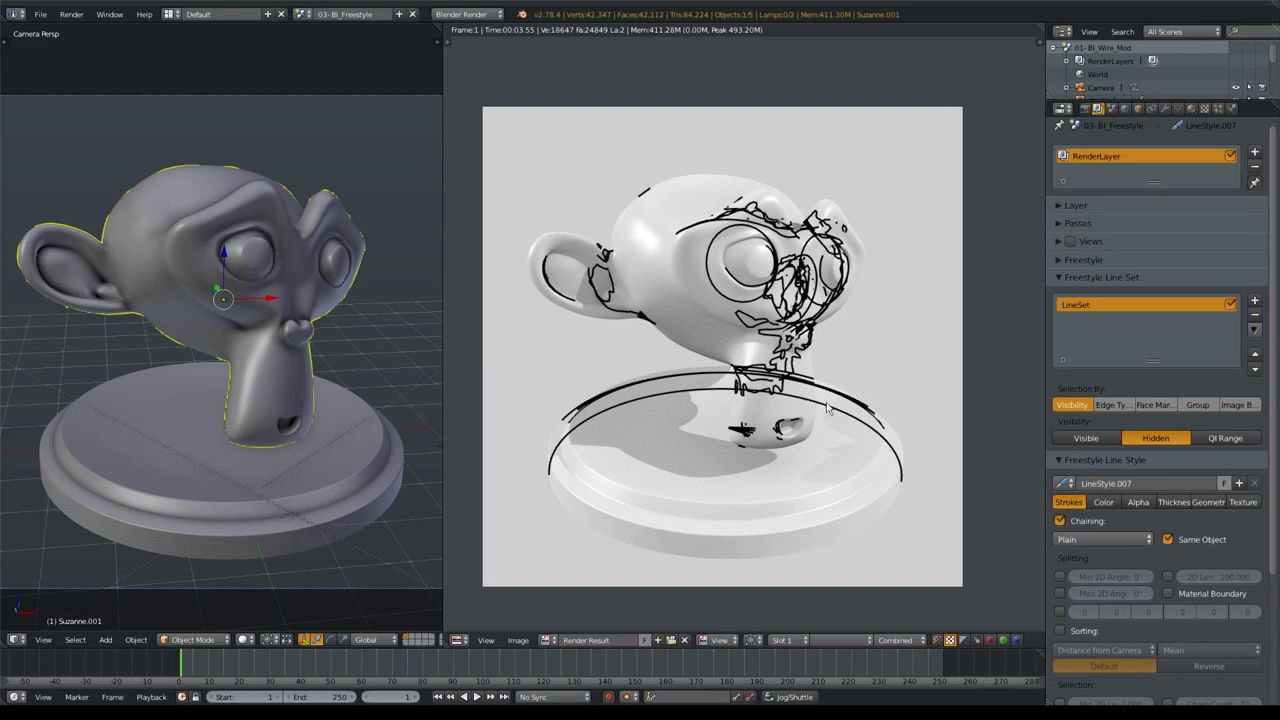
left_click(1086, 438)
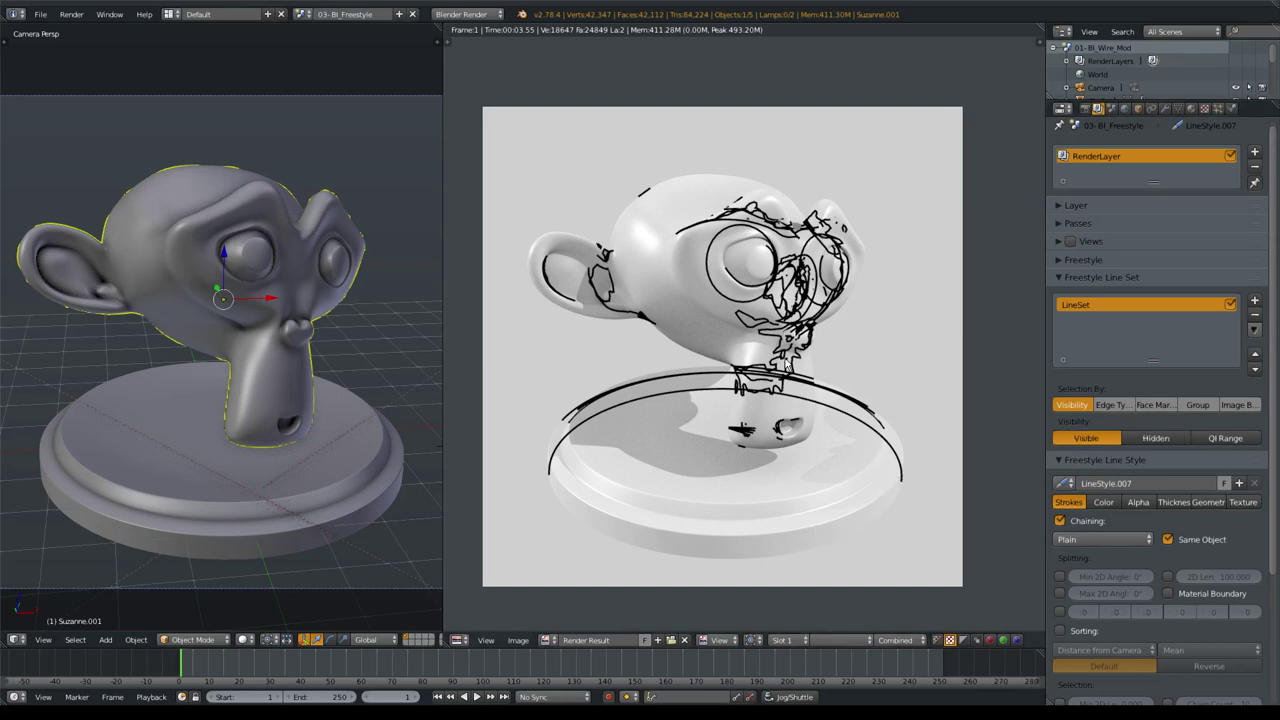
key("F12")
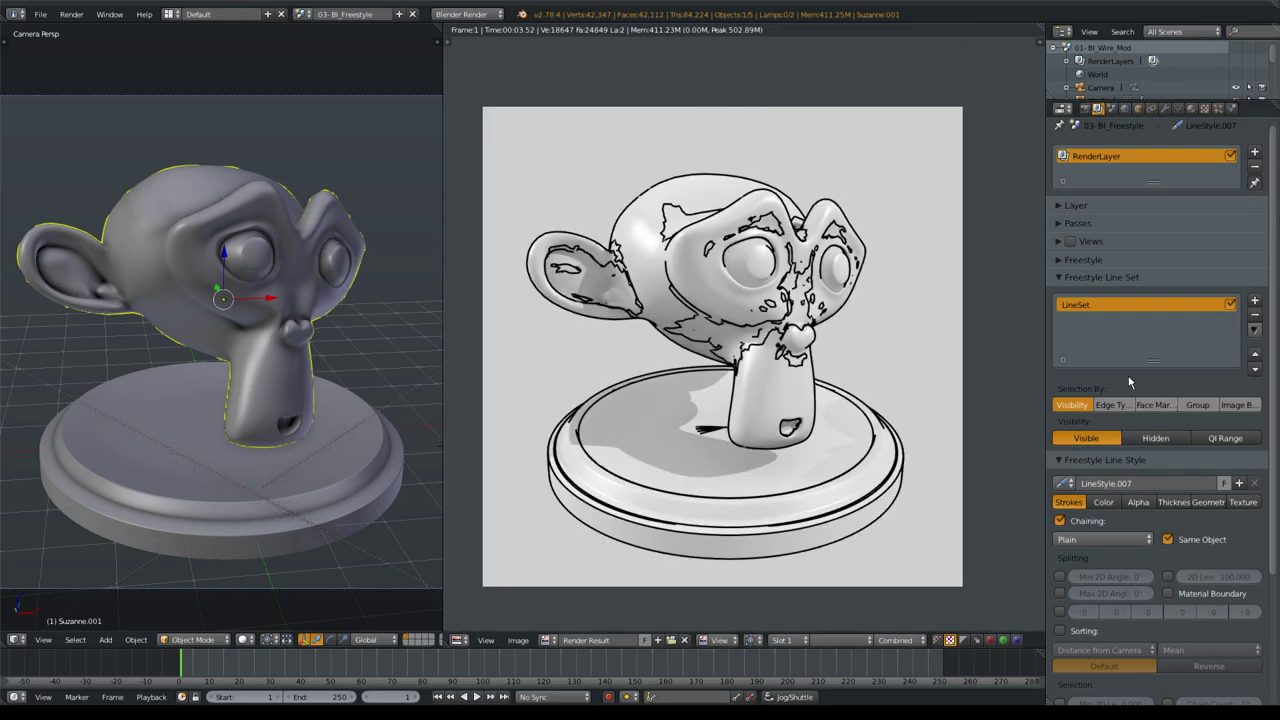
Widen the Properties editor and turn on Edge Types selection for the LineSet.
left_click_drag(1047, 412, 885, 418)
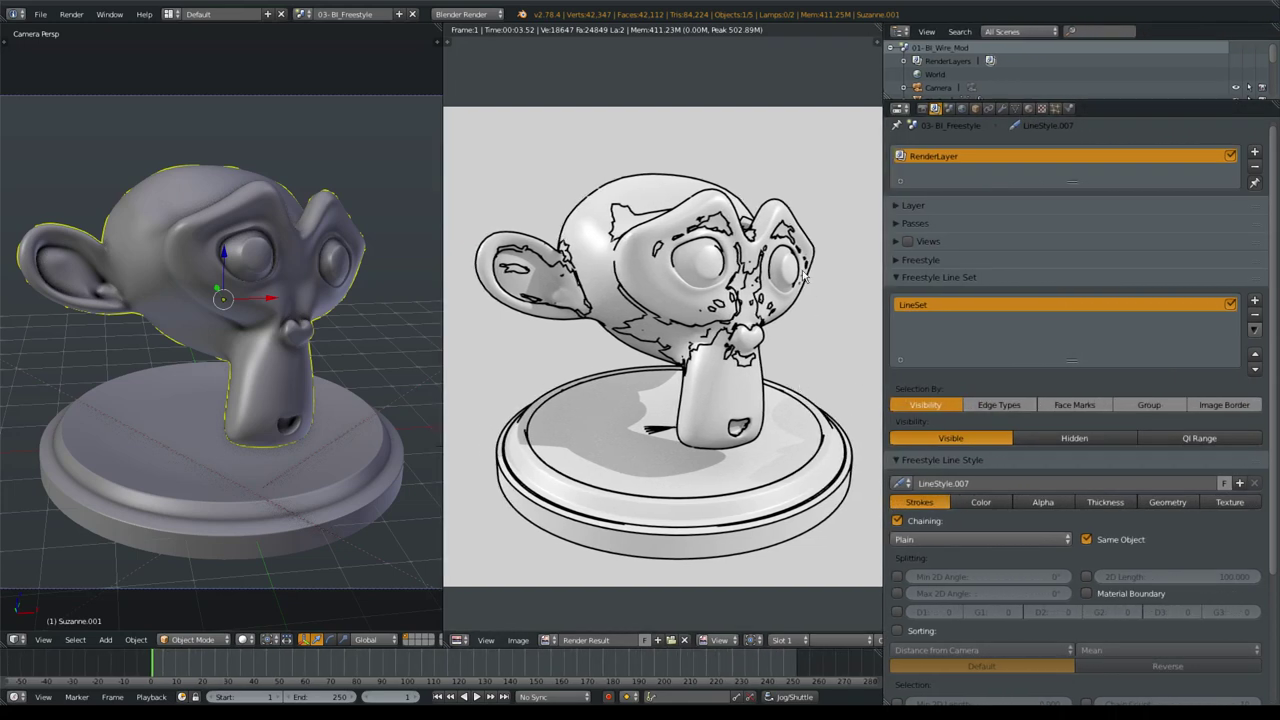
left_click(1008, 410)
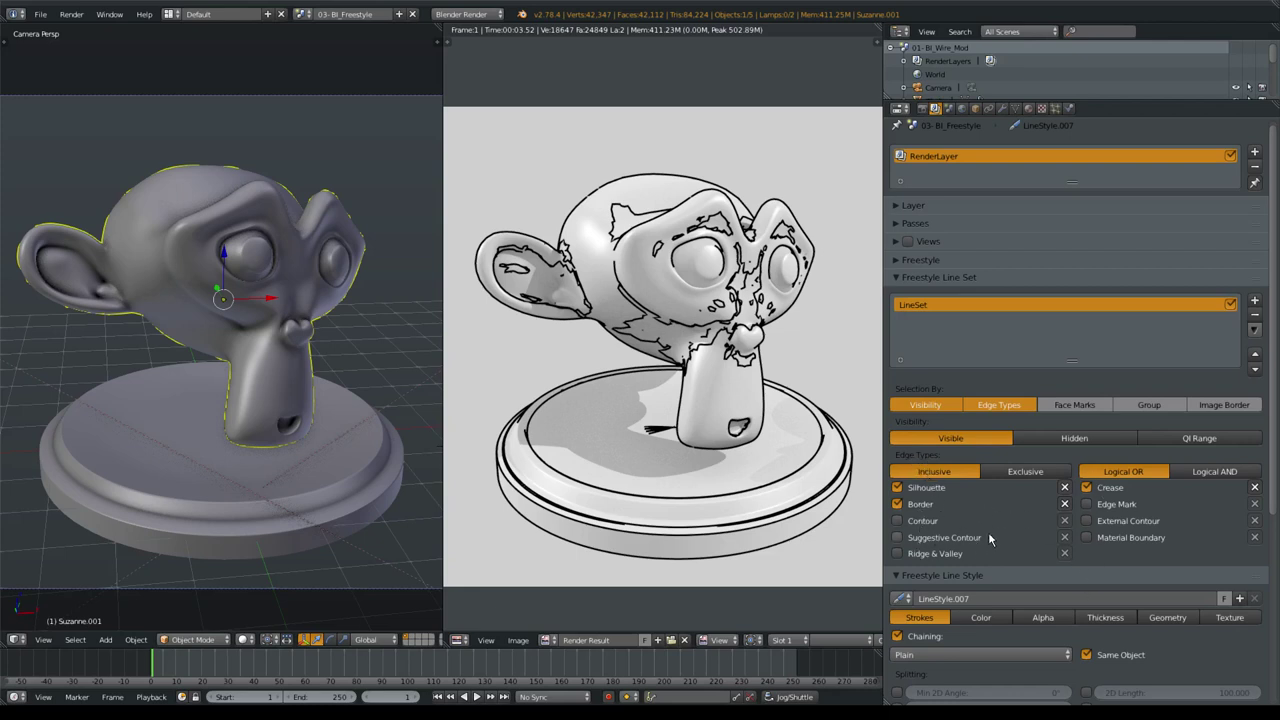
Clear Silhouette, Border and Crease, re-enable Silhouette only, and render a preview.
left_click(932, 490)
left_click(935, 505)
left_click(1090, 490)
left_click(897, 487)
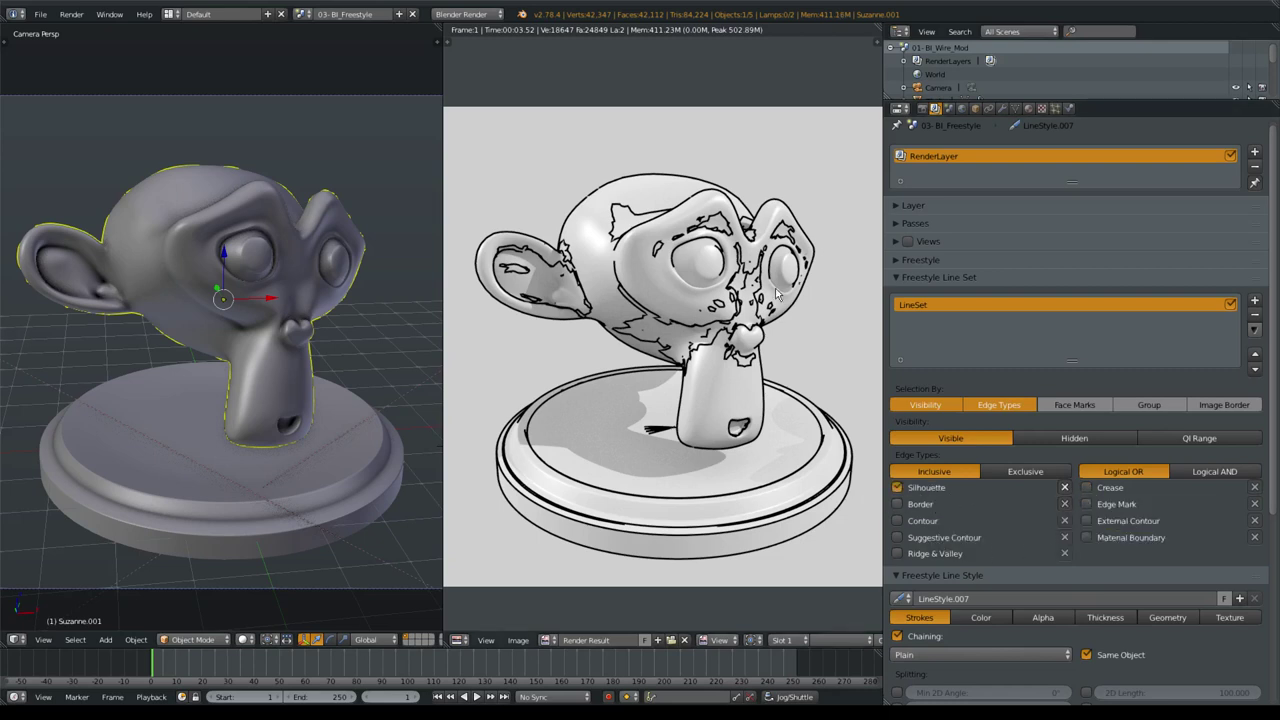
key("F12")
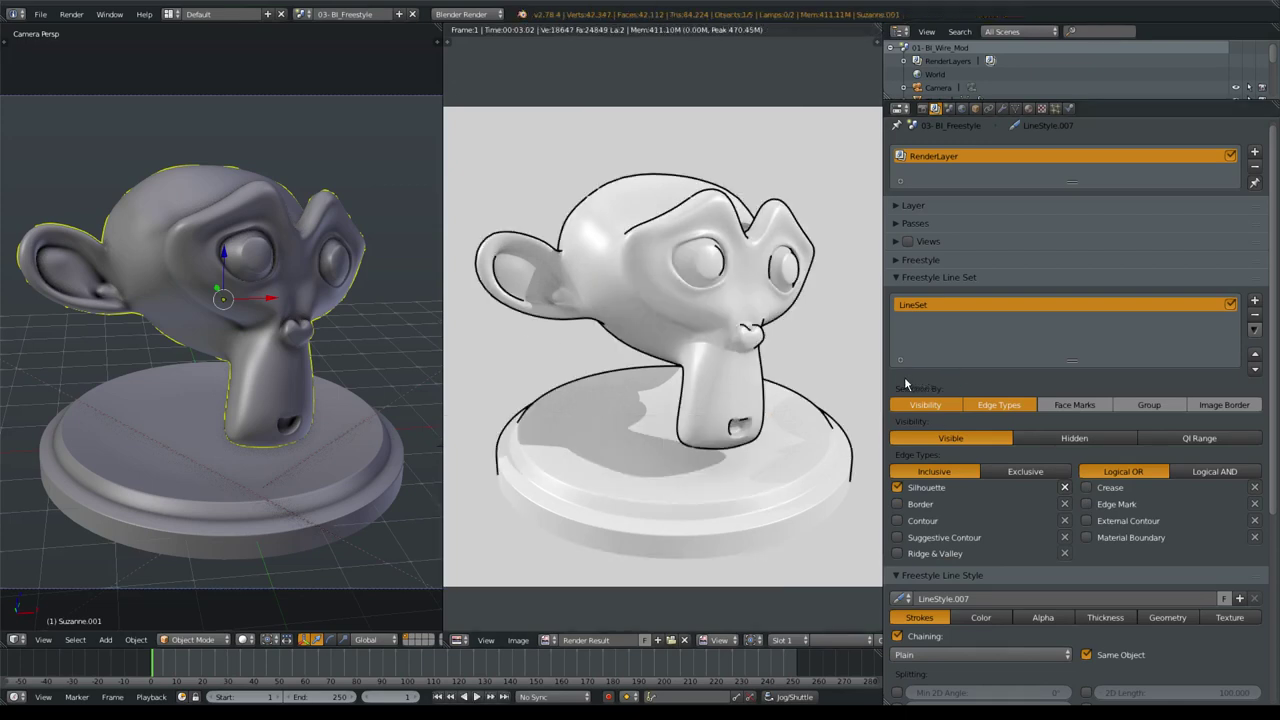
Add Contour and then Edge Mark edge types, rendering after each.
left_click(919, 523)
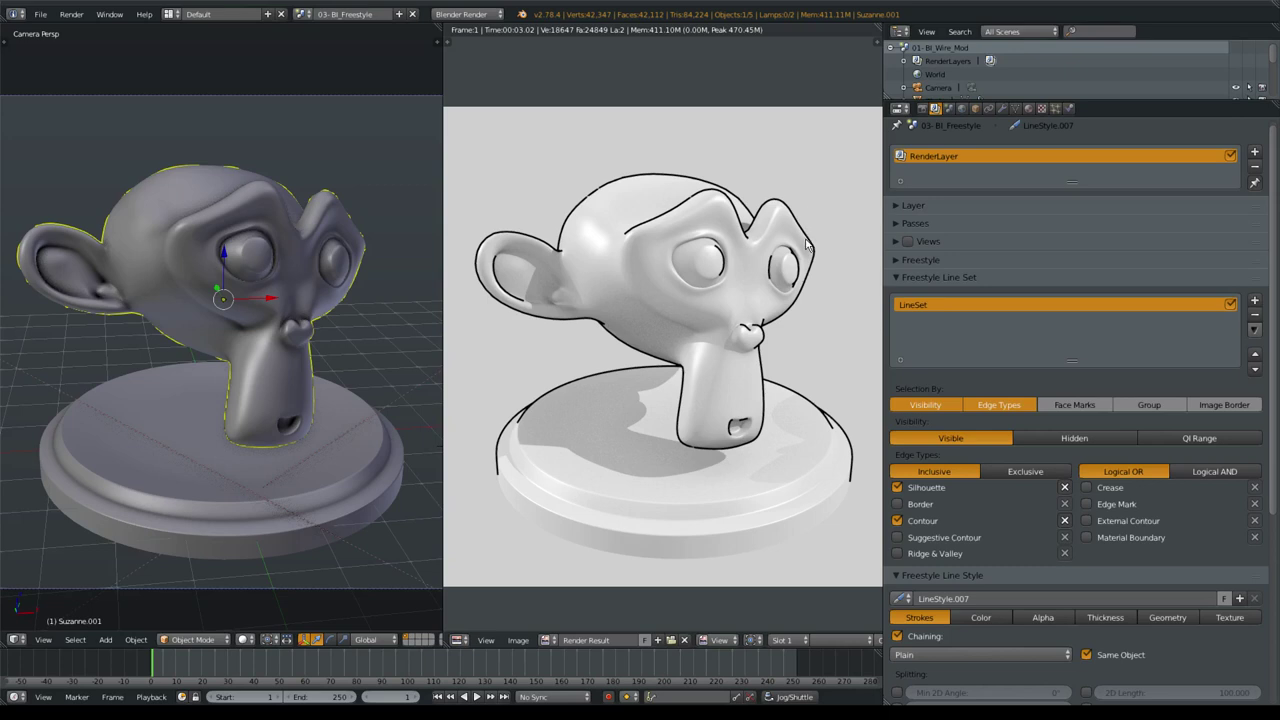
key("F12")
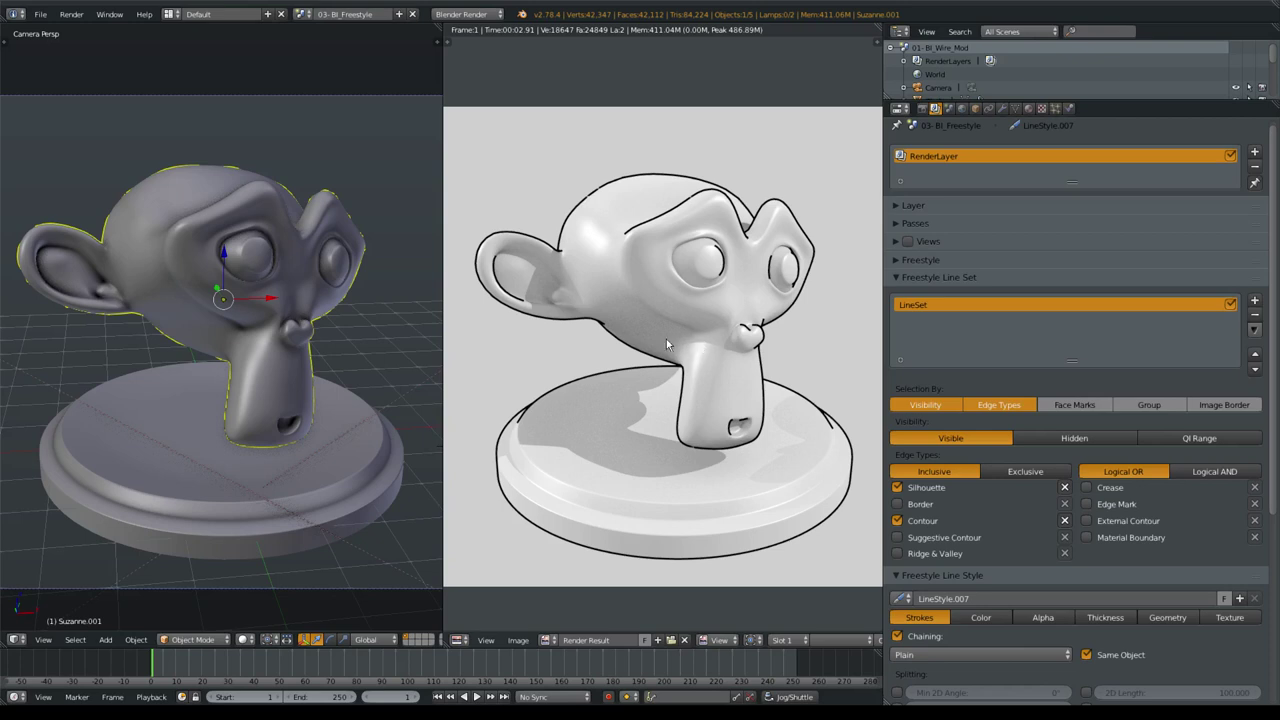
left_click(1122, 511)
key("F12")
Put Suzanne in Edit Mode and select a small loop of edges on her neck.
scroll(332, 426, "up", 2)
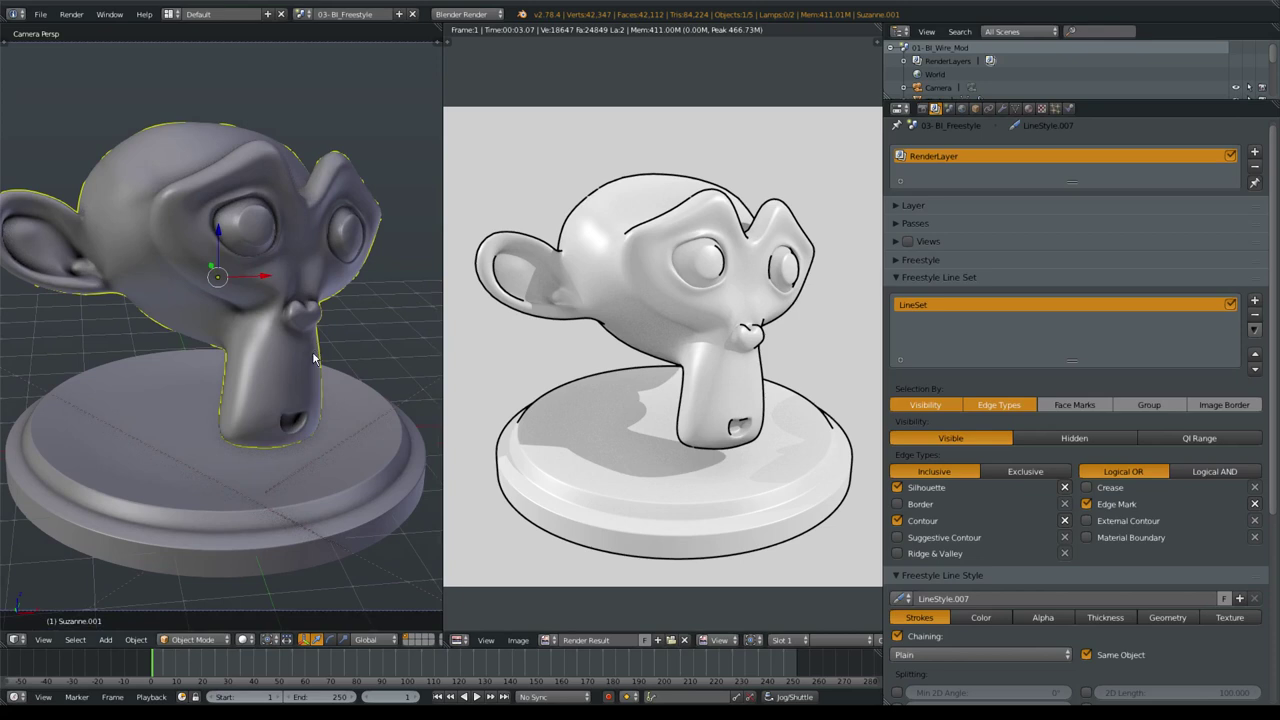
scroll(305, 436, "up", 1)
scroll(304, 436, "up", 1)
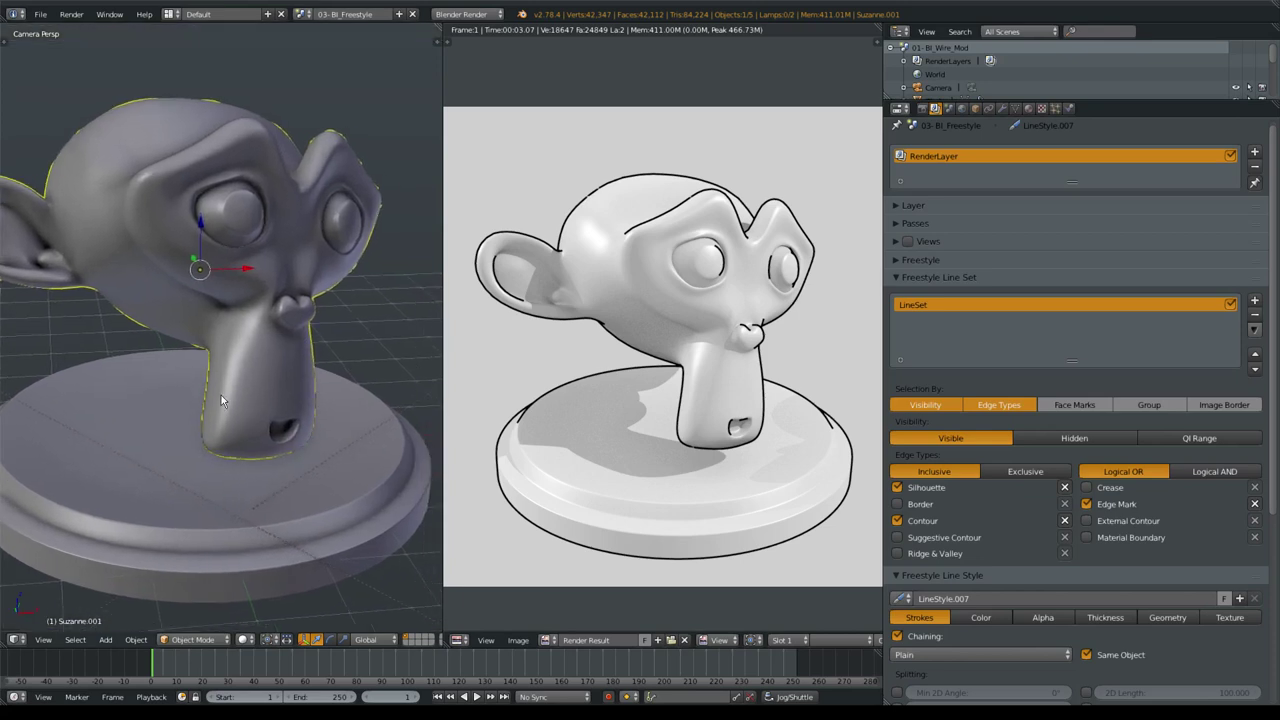
left_click(224, 641)
left_click(212, 610)
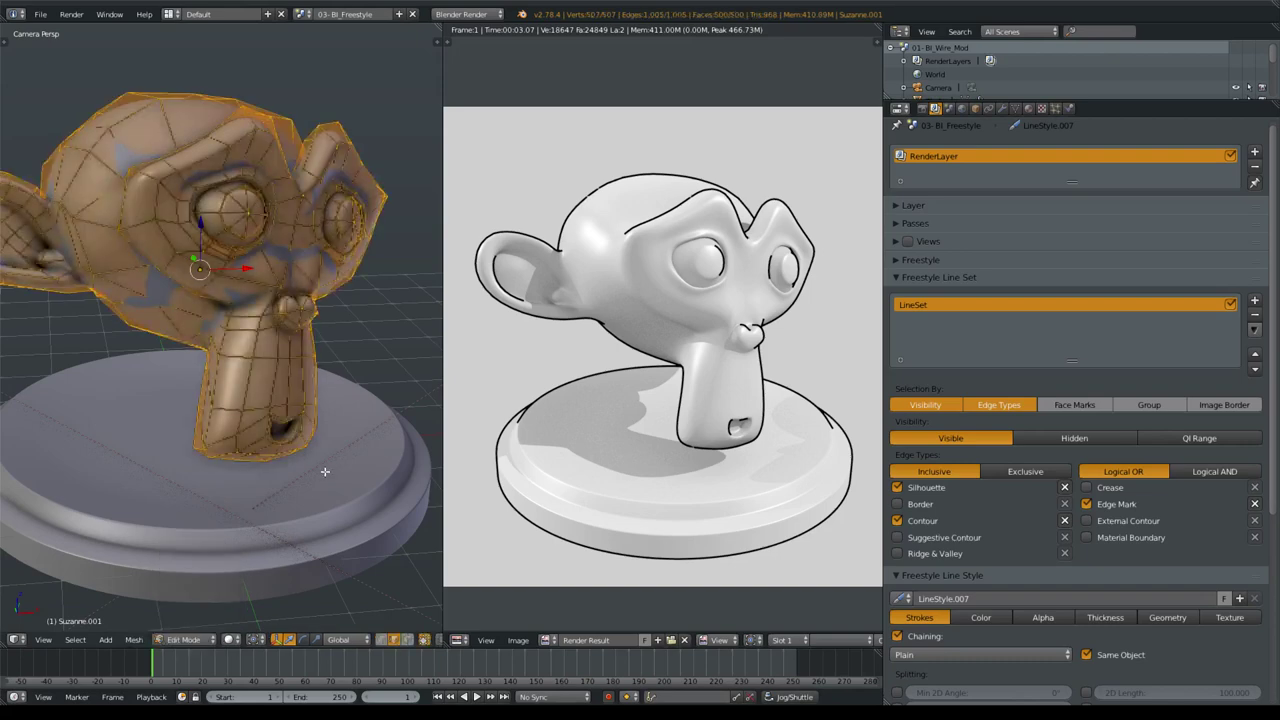
scroll(313, 428, "up", 2)
key("a")
right_click(272, 368, "alt")
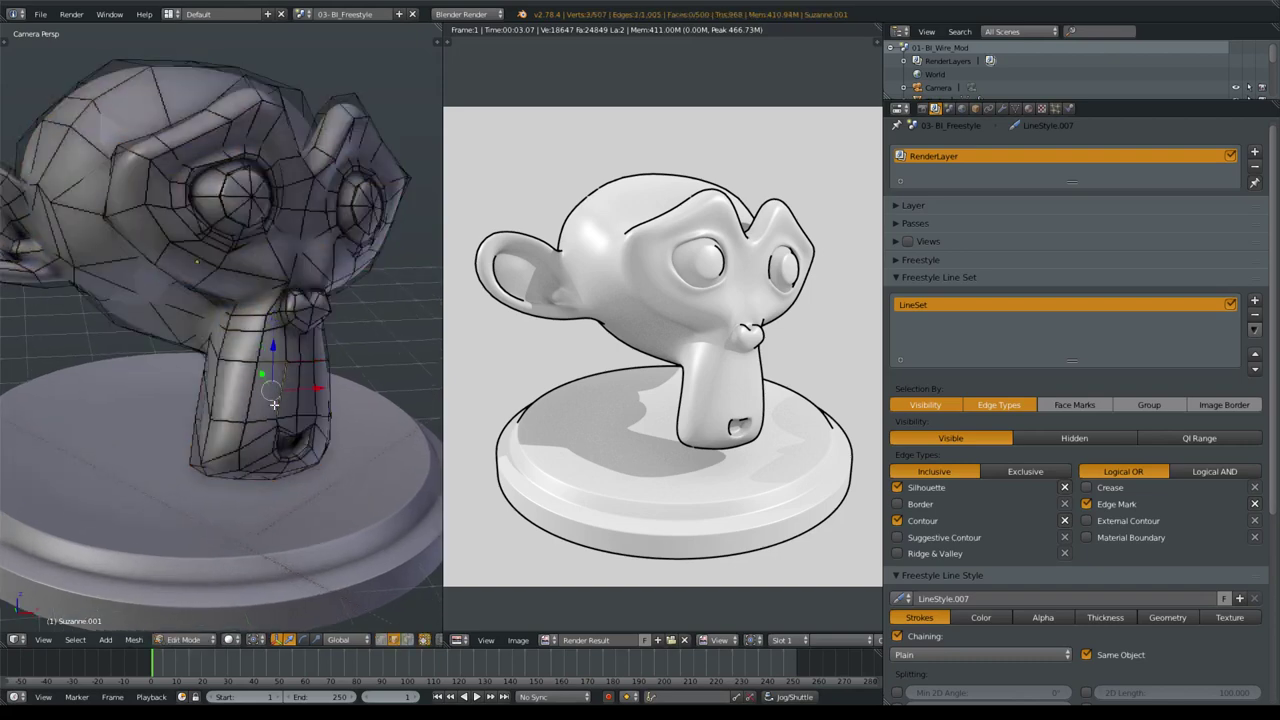
right_click(252, 425, "alt+shift")
right_click(206, 403, "alt")
right_click(211, 356, "shift")
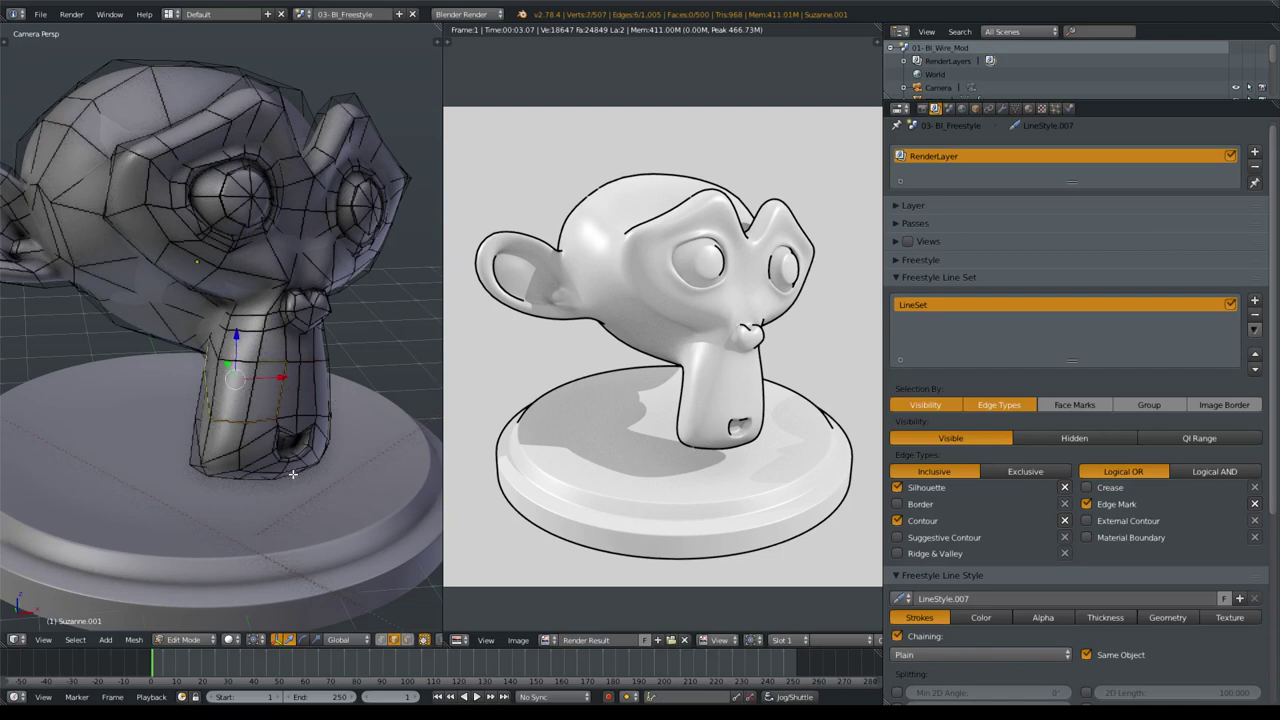
Mark the selected neck edges as Freestyle edges and render to show them.
key("ctrl+e")
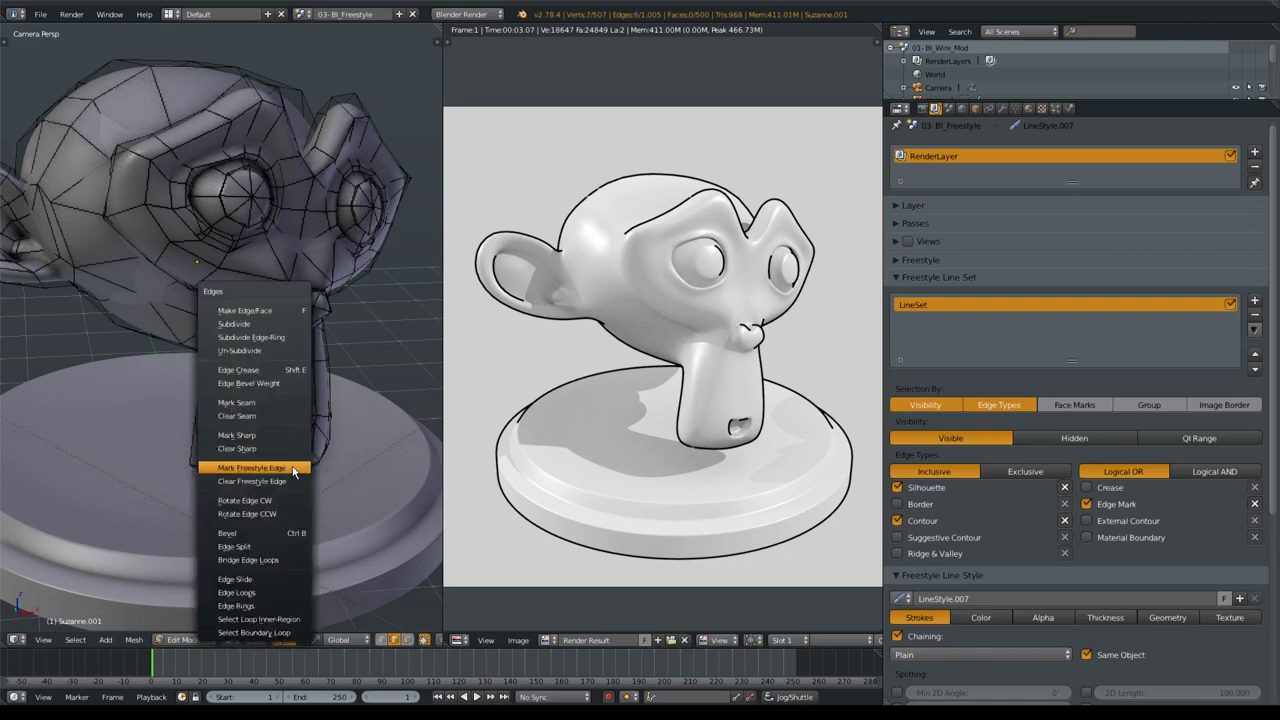
left_click(293, 470)
left_click(133, 640)
mouse_move(150, 453)
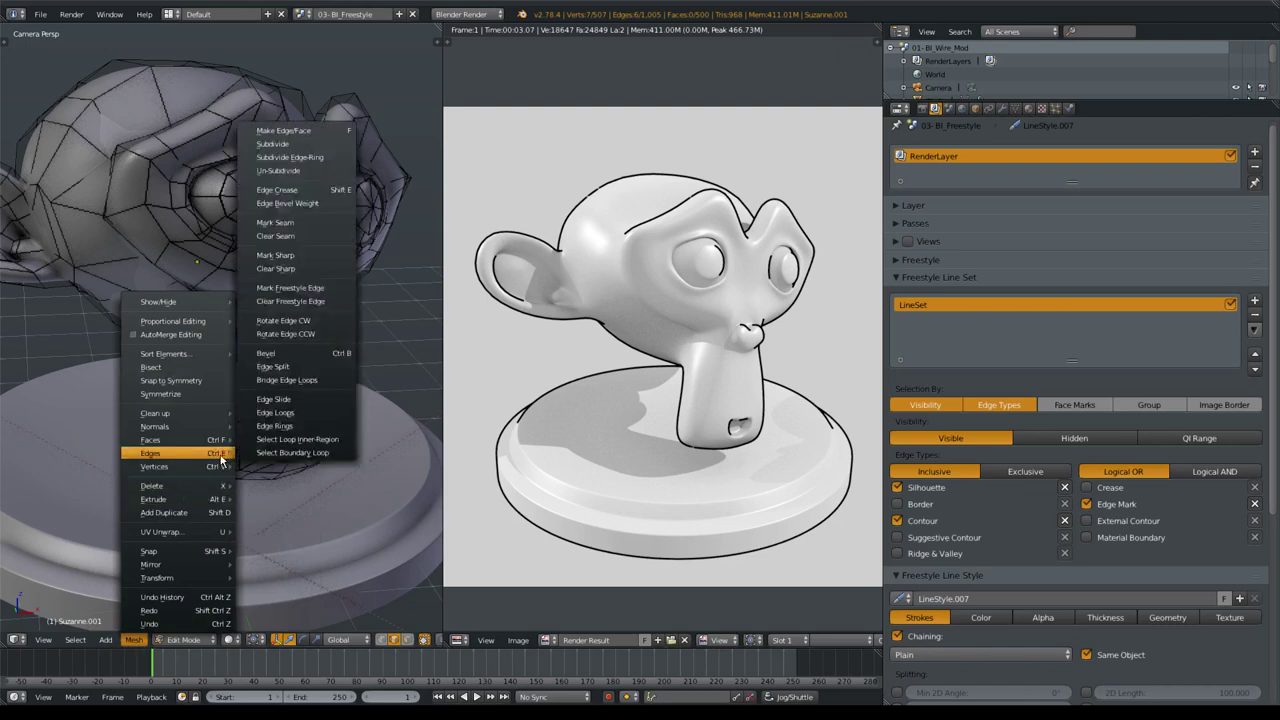
left_click(331, 293)
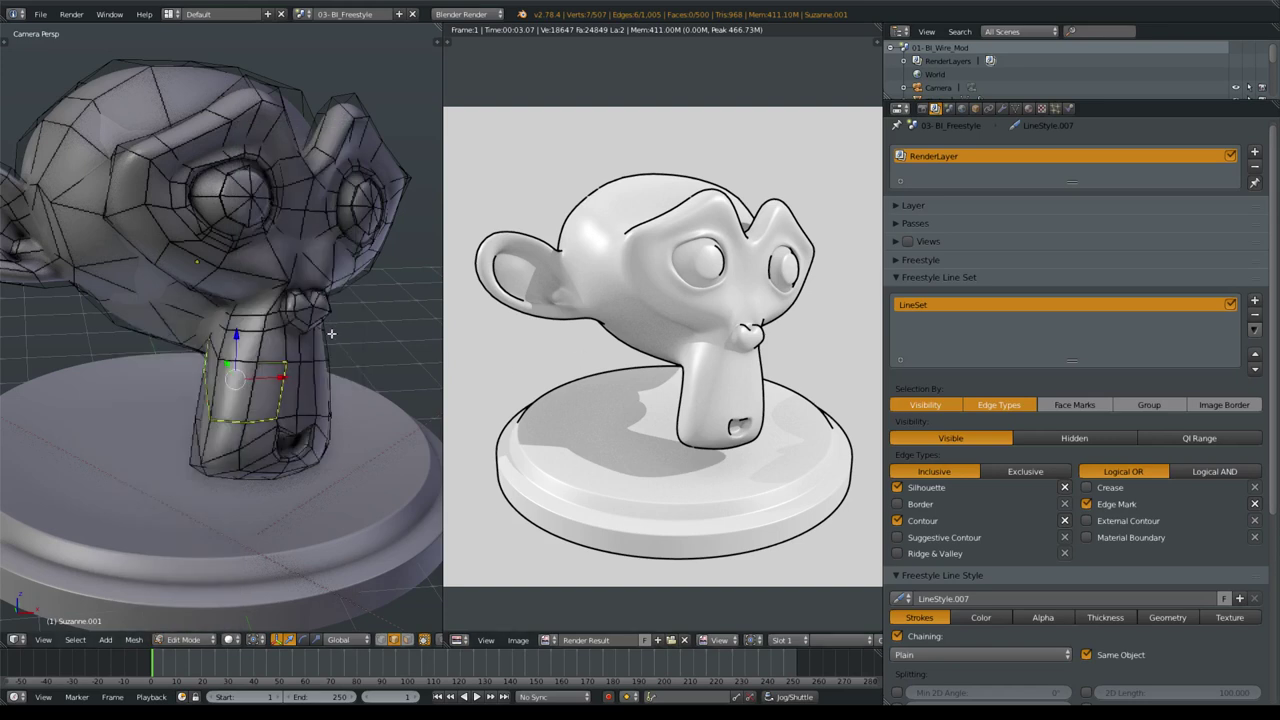
key("Tab")
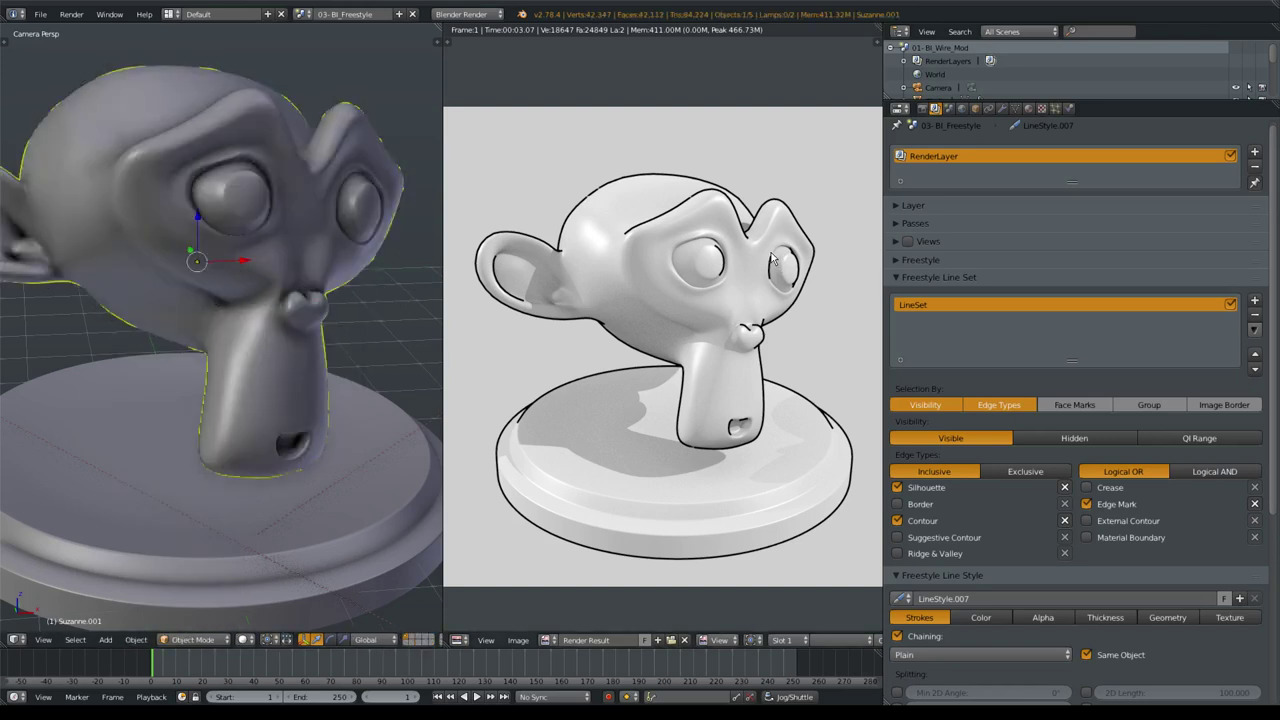
key("F12")
key("Tab")
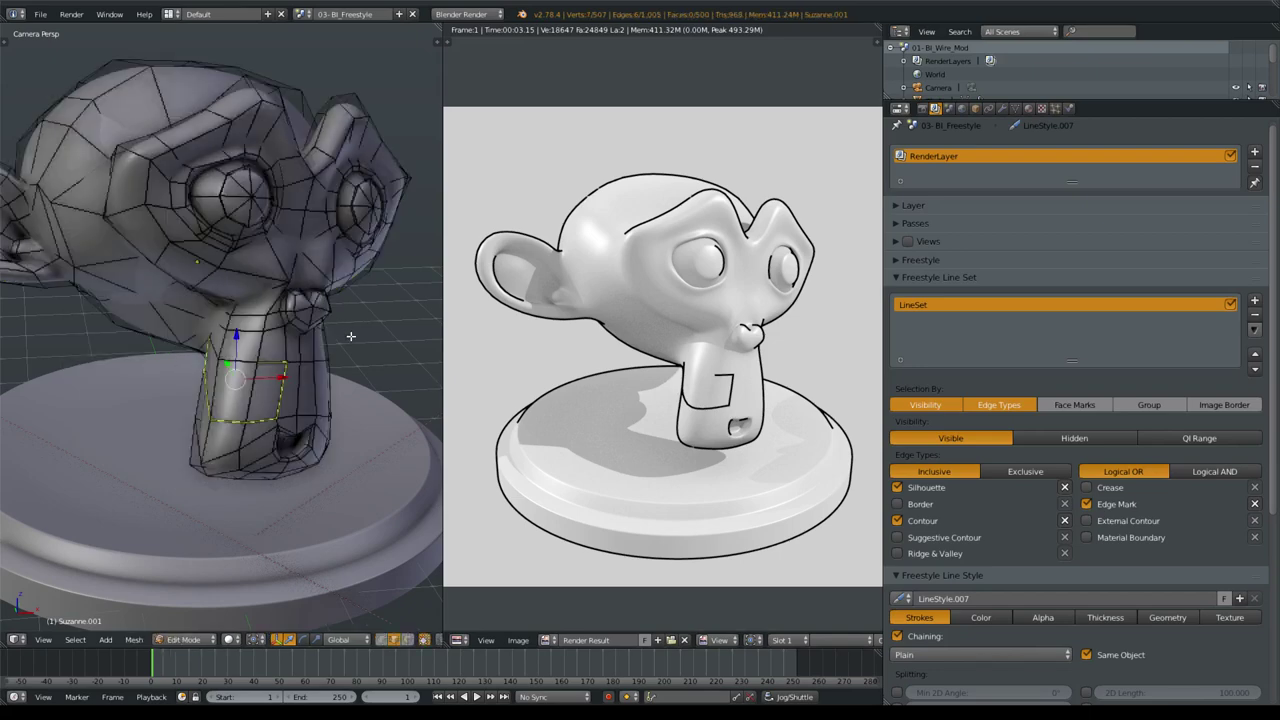
Mark every edge of Suzanne for Freestyle and render the full black wireframe.
key("a")
key("a")
key("ctrl+e")
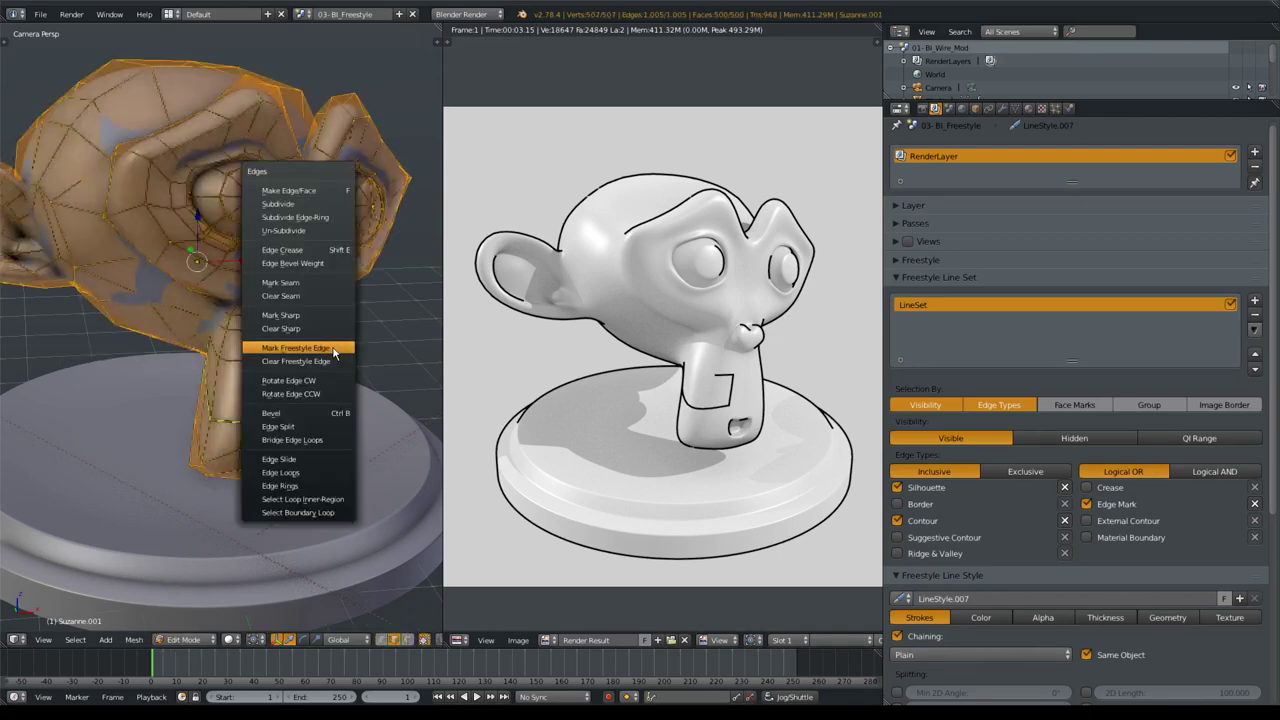
left_click(336, 348)
key("Tab")
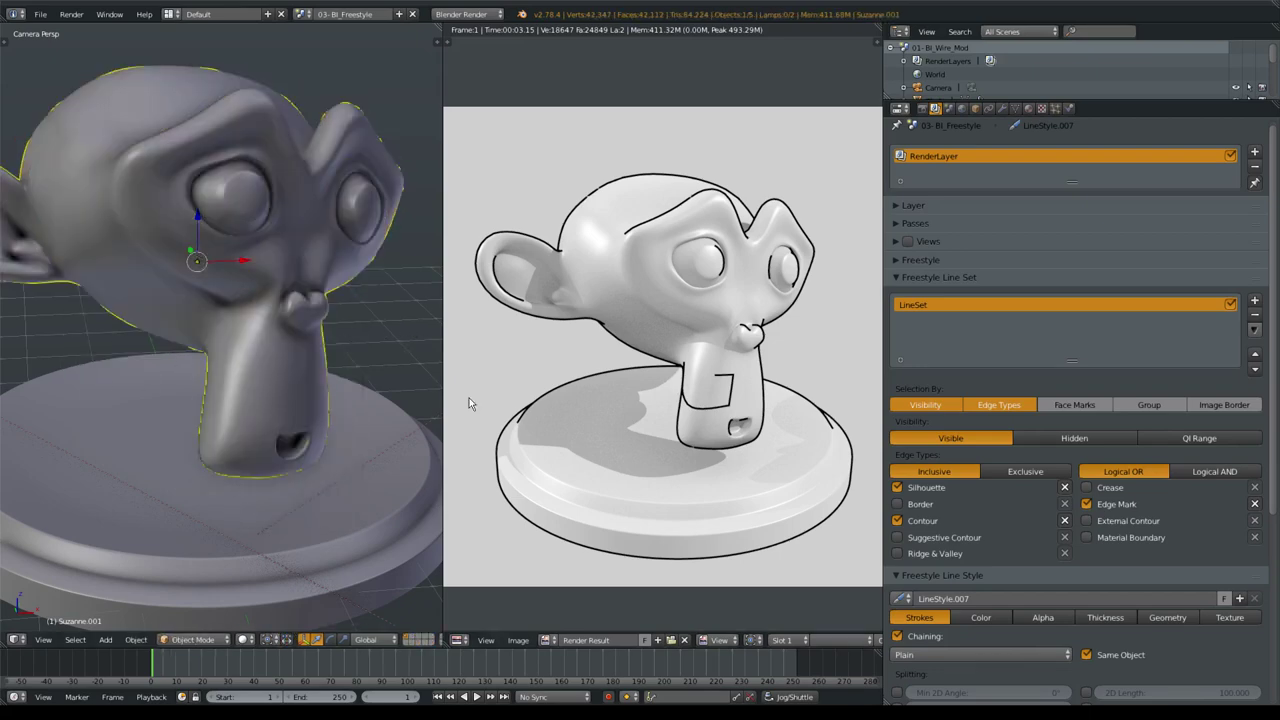
key("F12")
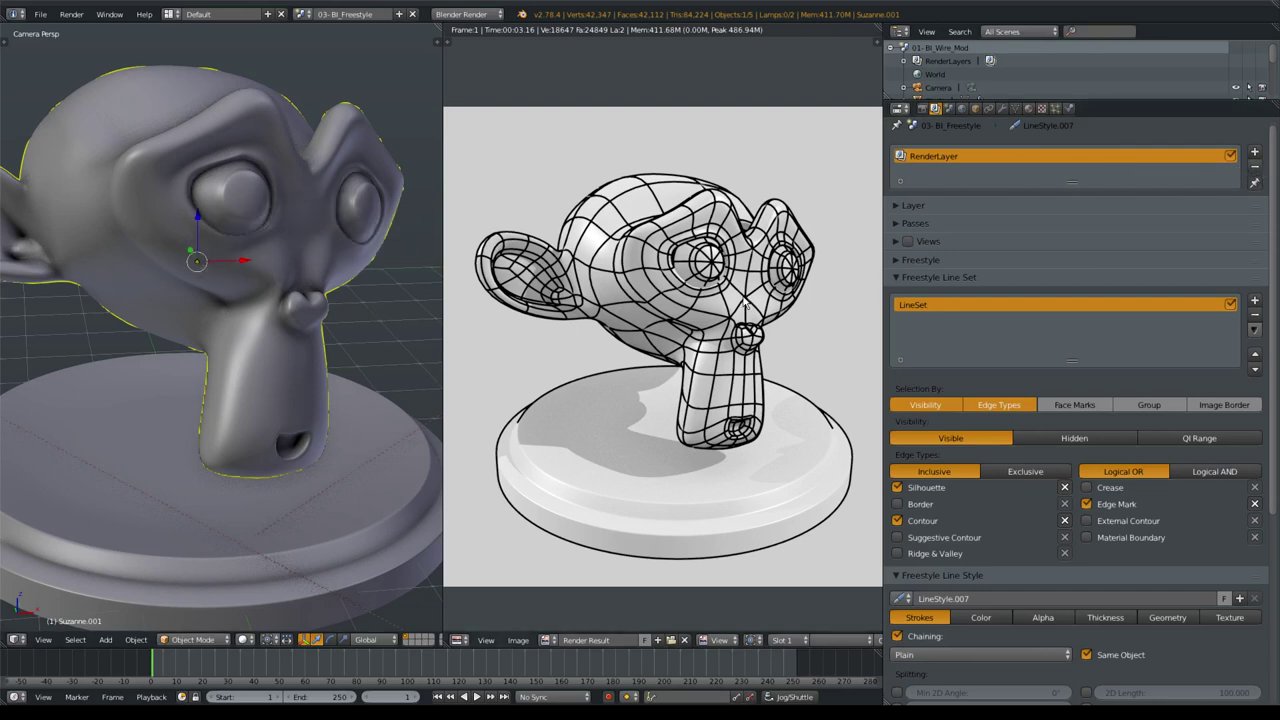
Cancel an accidental move of Suzanne and resize the settings panels.
key("g")
key("Escape")
middle_click_drag(1043, 206, 1007, 294, "ctrl")
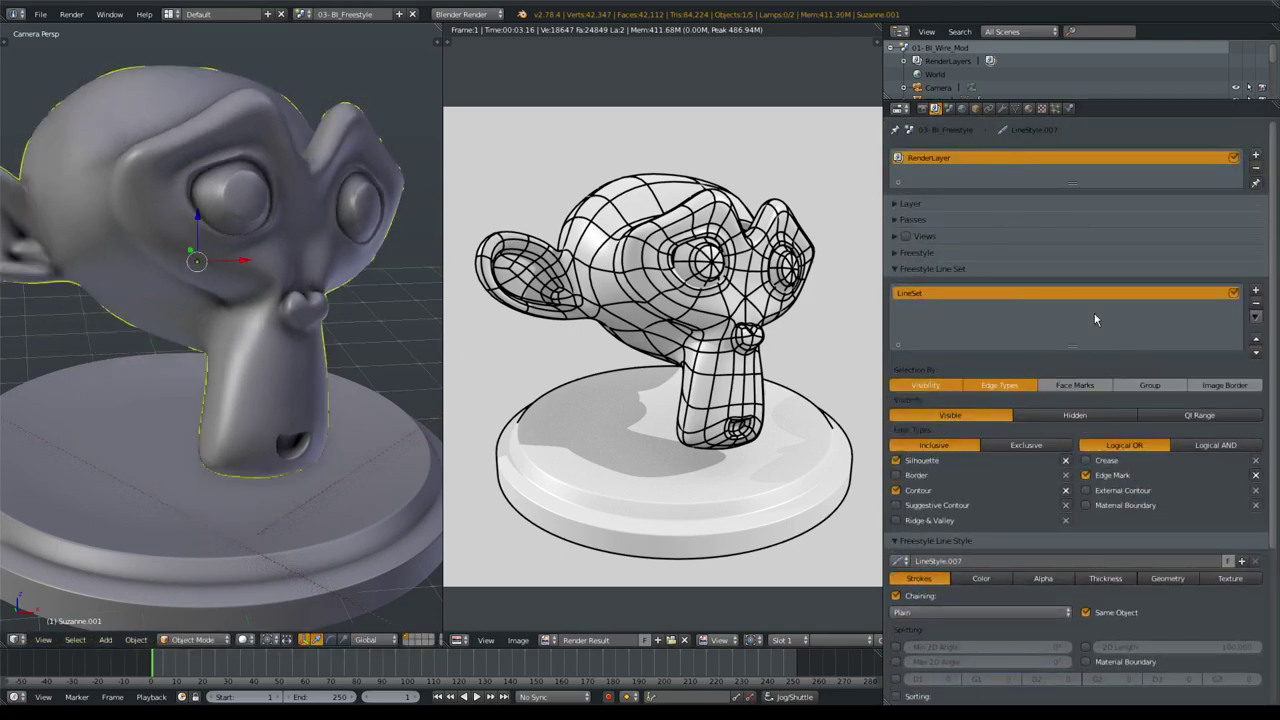
Delete the LineSet, split the Properties editor with Render settings on the left, and disable Freestyle.
left_click(1256, 303)
left_click_drag(889, 290, 770, 290)
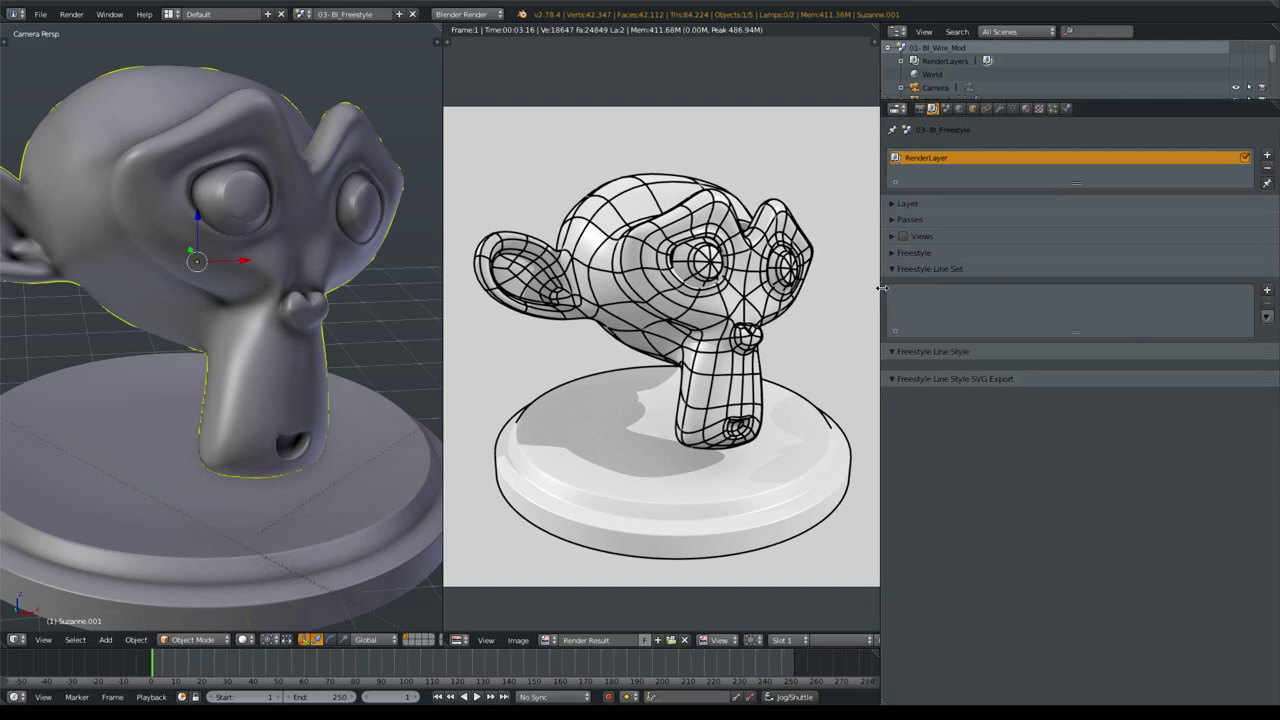
left_click_drag(1276, 104, 1005, 126)
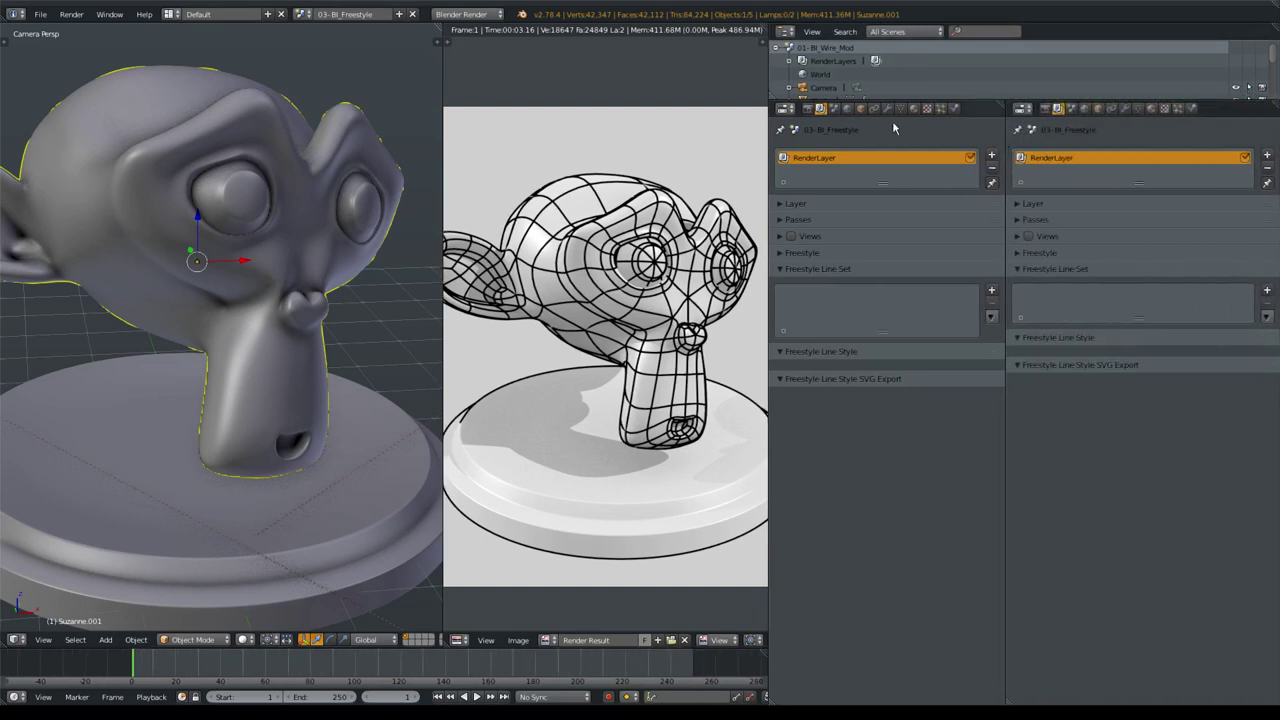
left_click(821, 109)
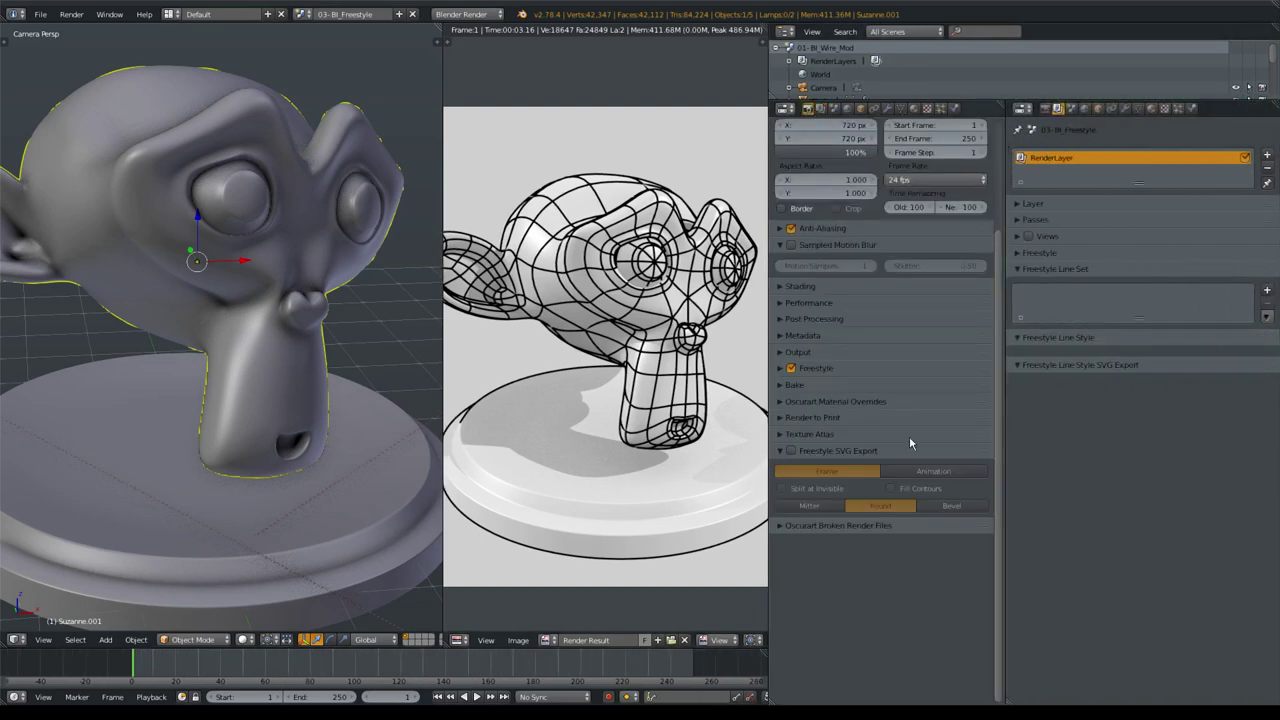
left_click(792, 368)
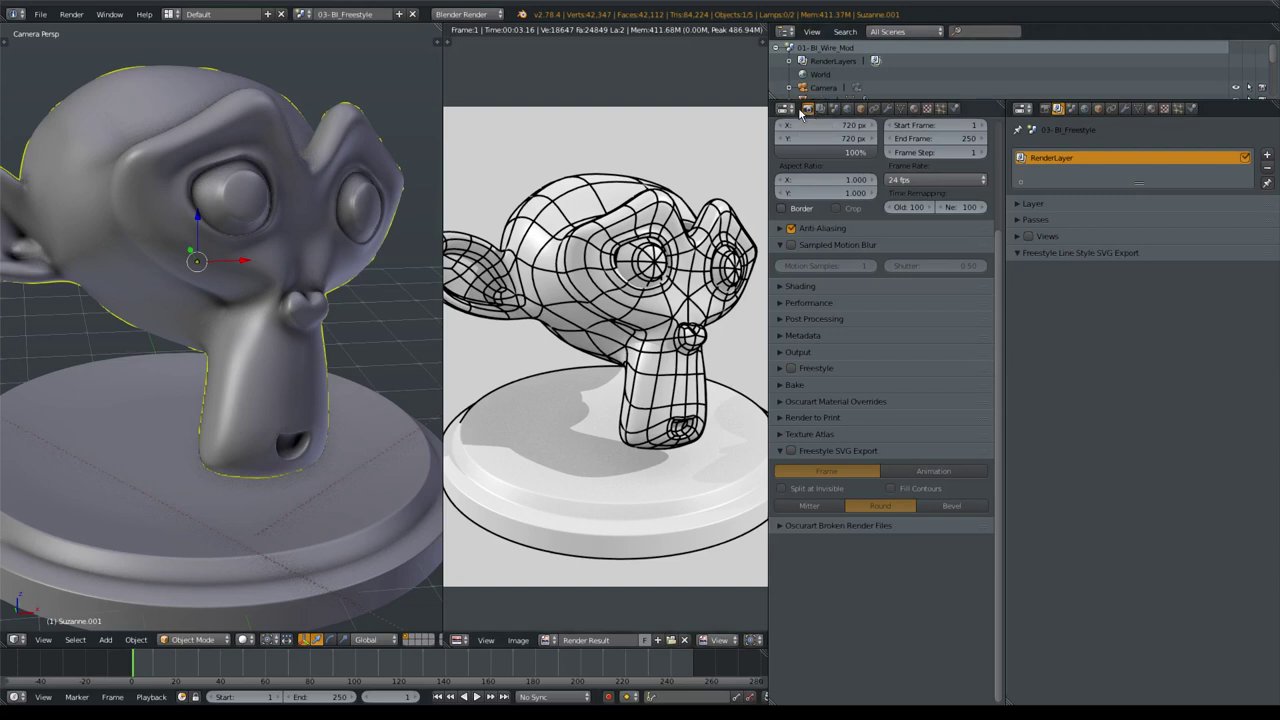
left_click(470, 14)
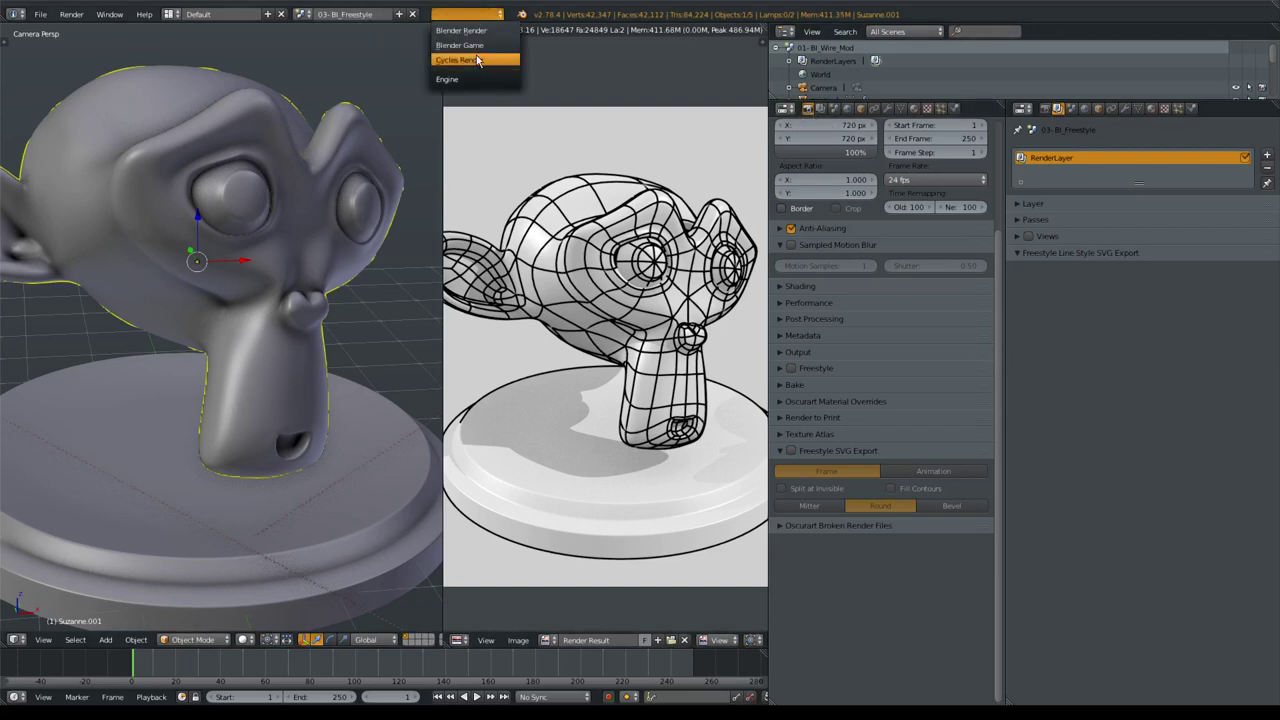
Switch the render engine to Cycles and inspect its Freestyle settings.
left_click(470, 57)
left_click(782, 361)
left_click(781, 296)
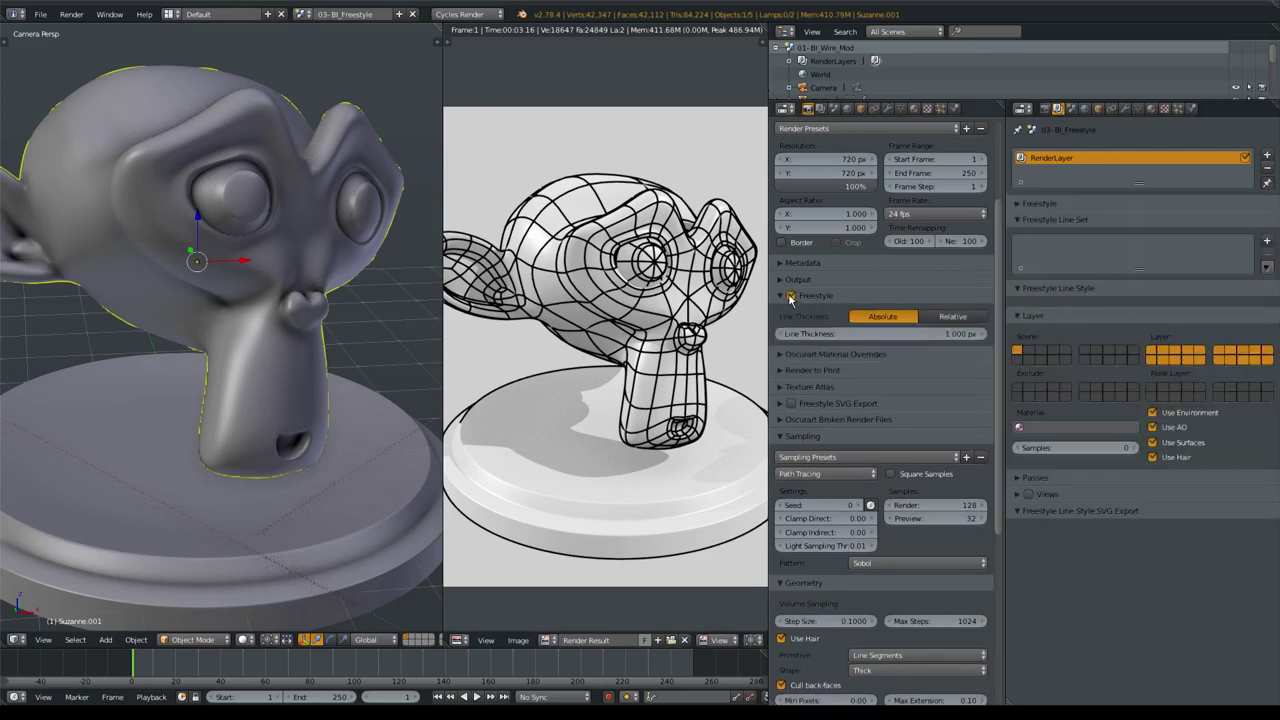
Return to Blender Render, re-enable Freestyle at 1 px absolute thickness, and render.
left_click(468, 14)
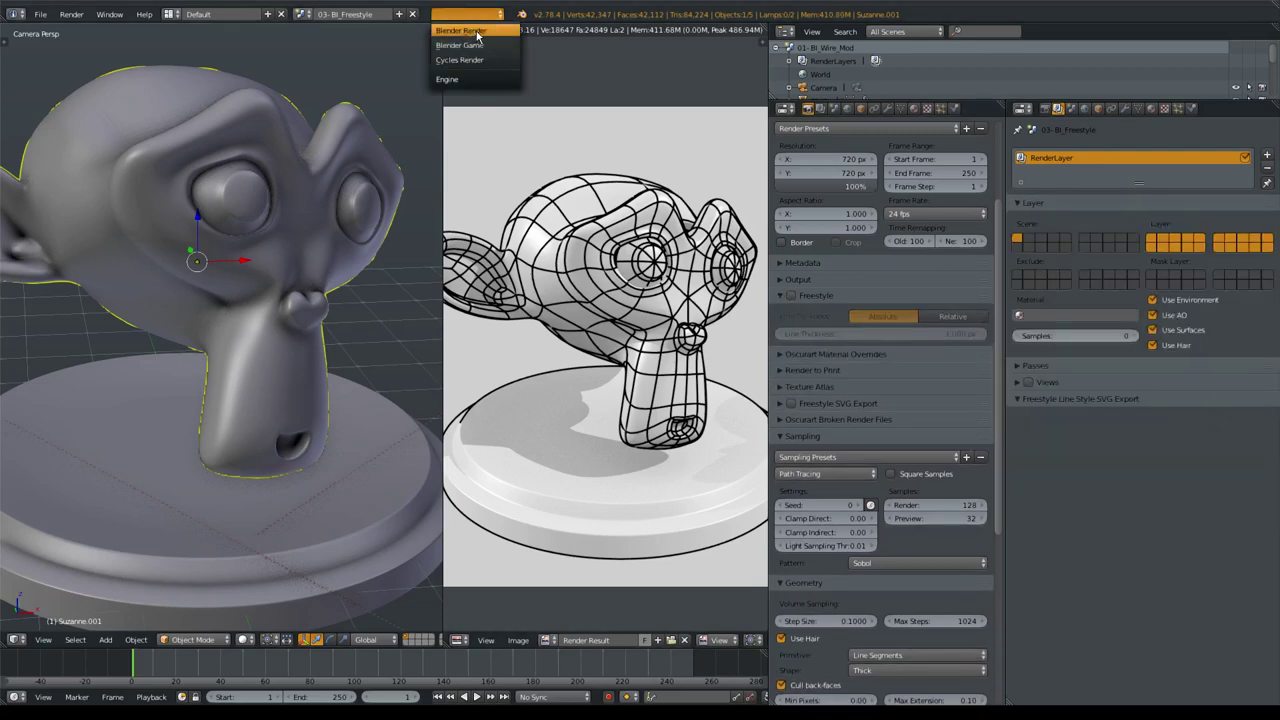
left_click(470, 29)
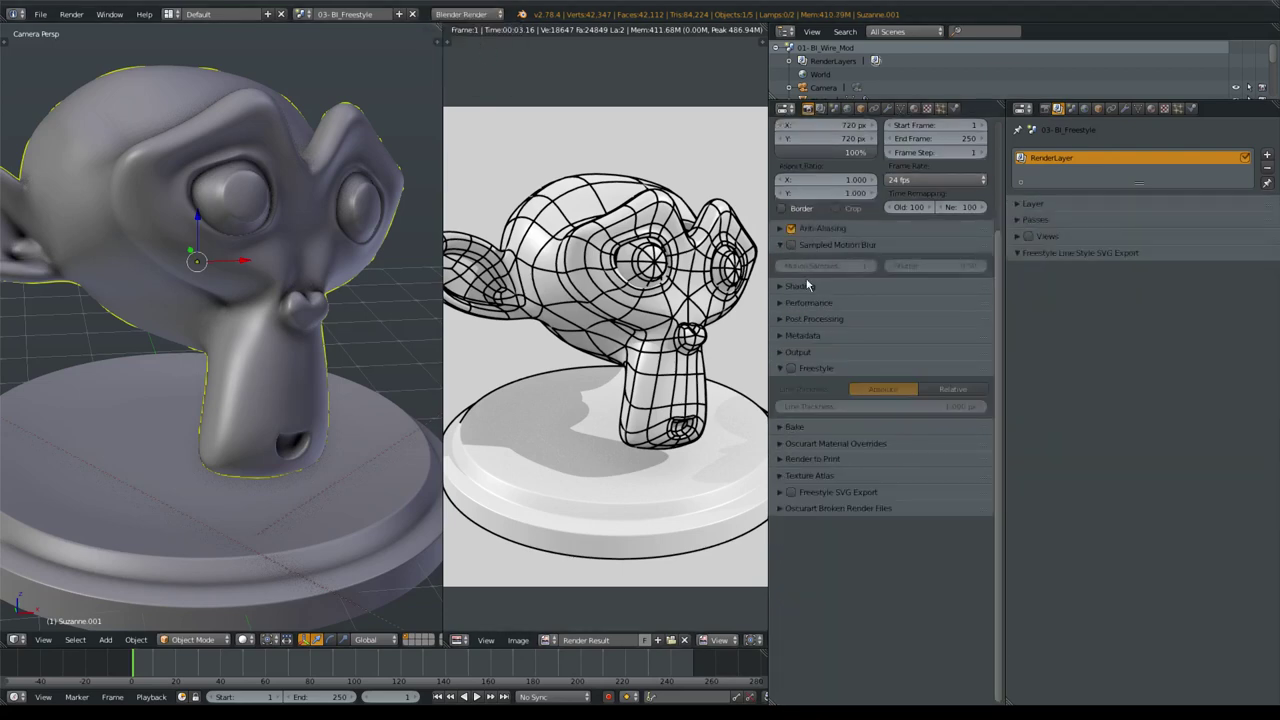
left_click(792, 369)
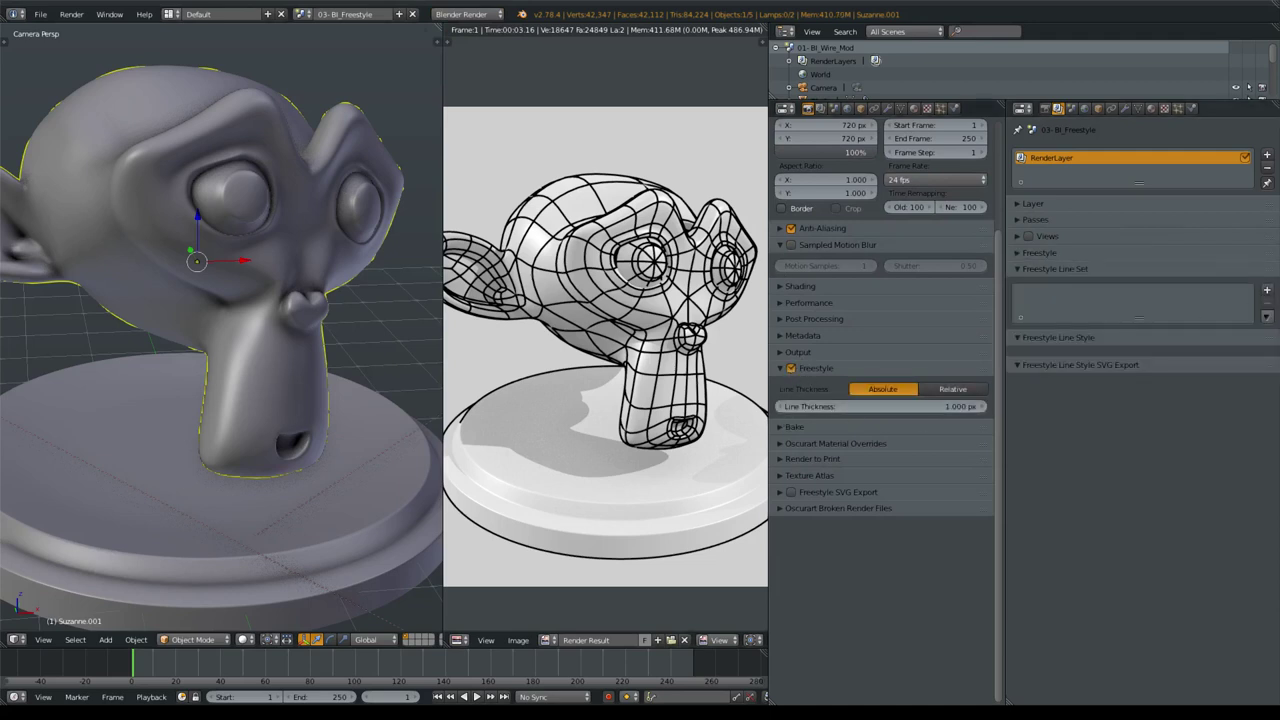
key("F12")
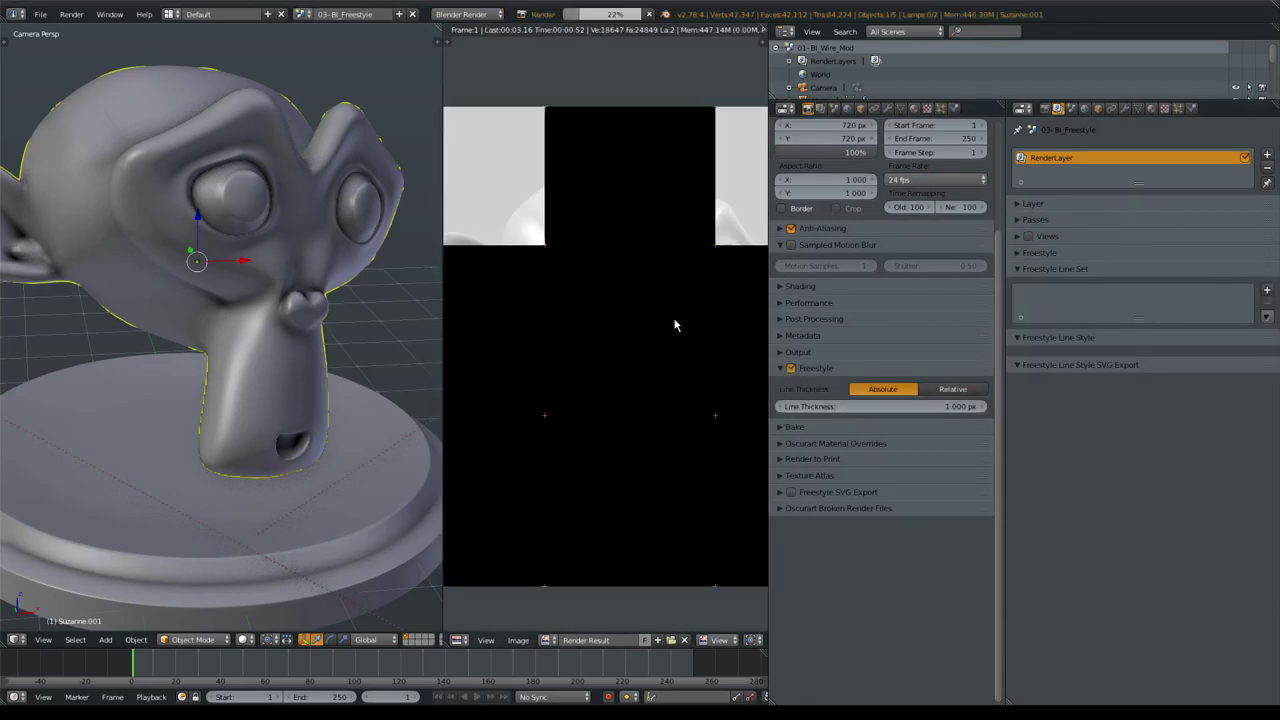
Add a new LineSet using Silhouette, Contour and Edge Mark, without Crease.
left_click(1267, 290)
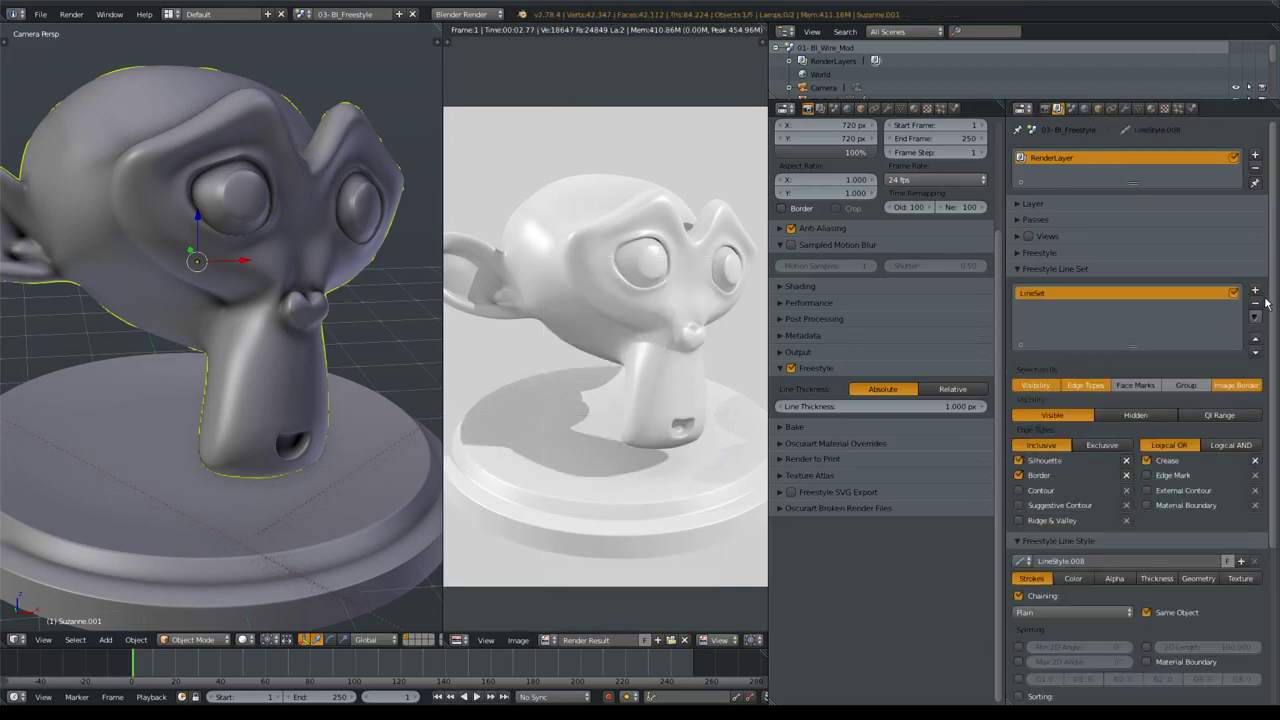
left_click(1155, 460)
left_click(1021, 491)
left_click(1148, 476)
Mark Suzanne's edges as Freestyle edges, render, and merge the two Properties areas.
key("Tab")
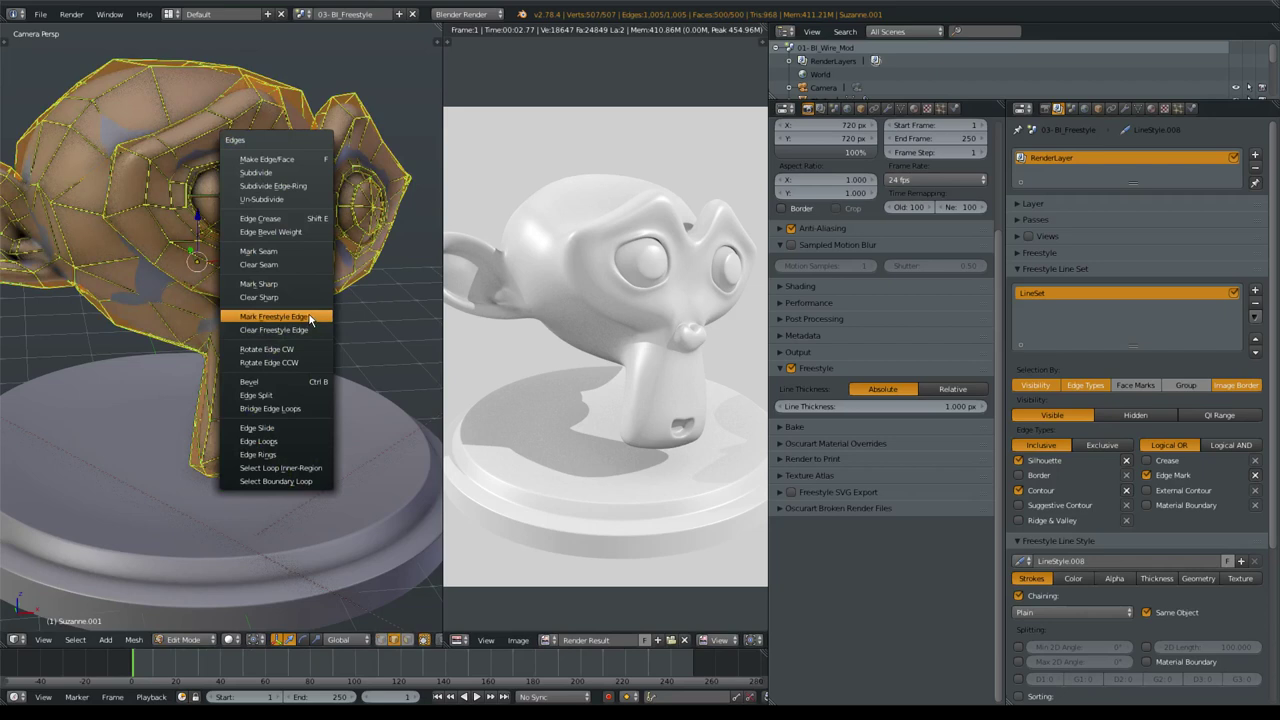
left_click(323, 317)
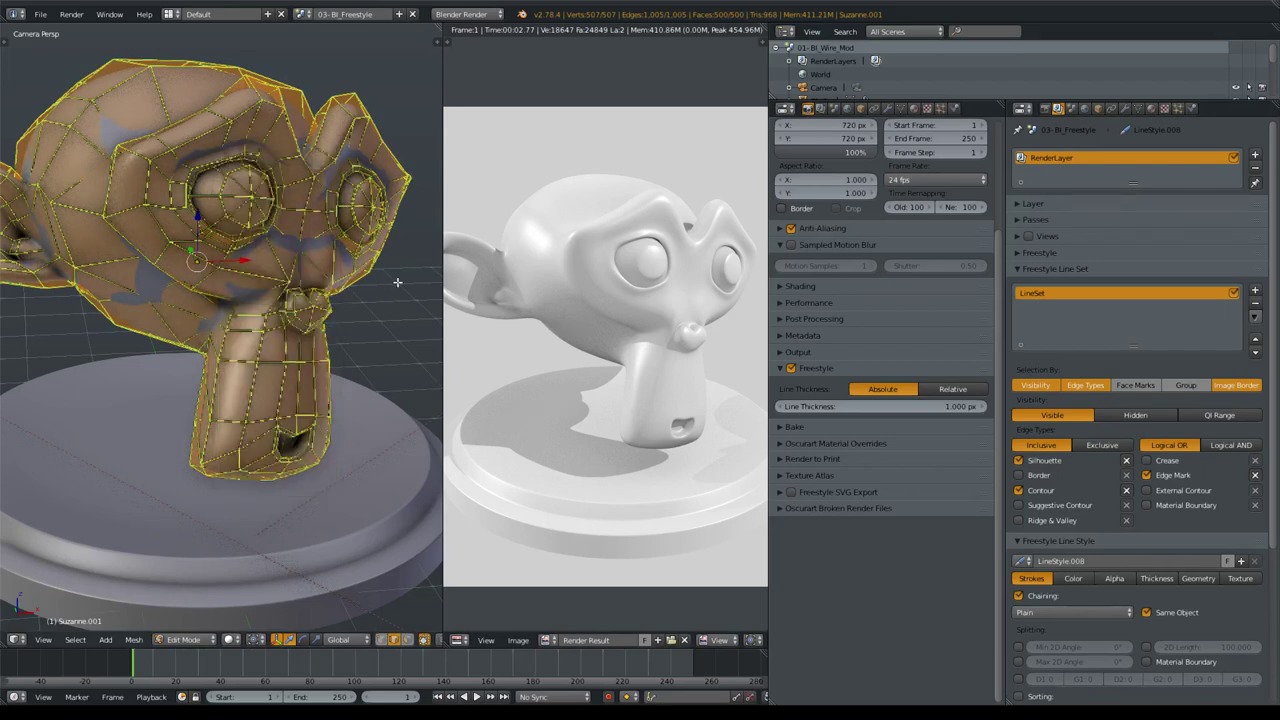
key("Tab")
key("F12")
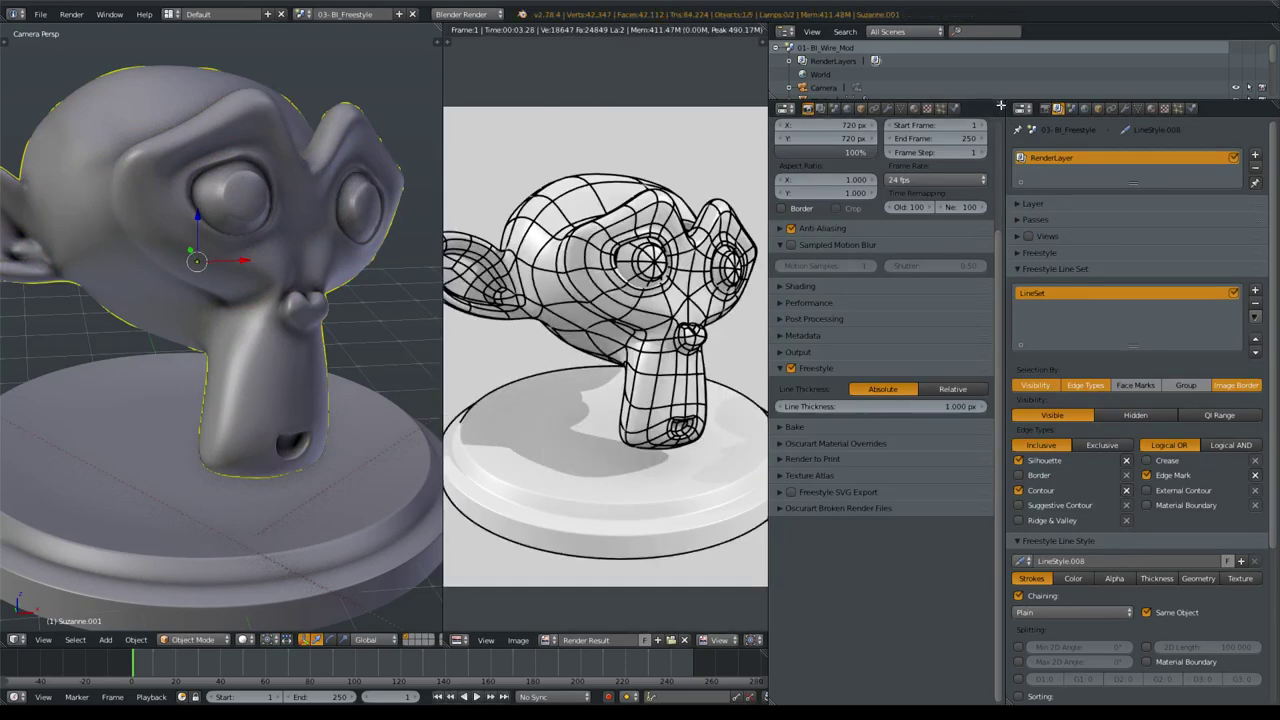
left_click_drag(1002, 105, 1060, 120)
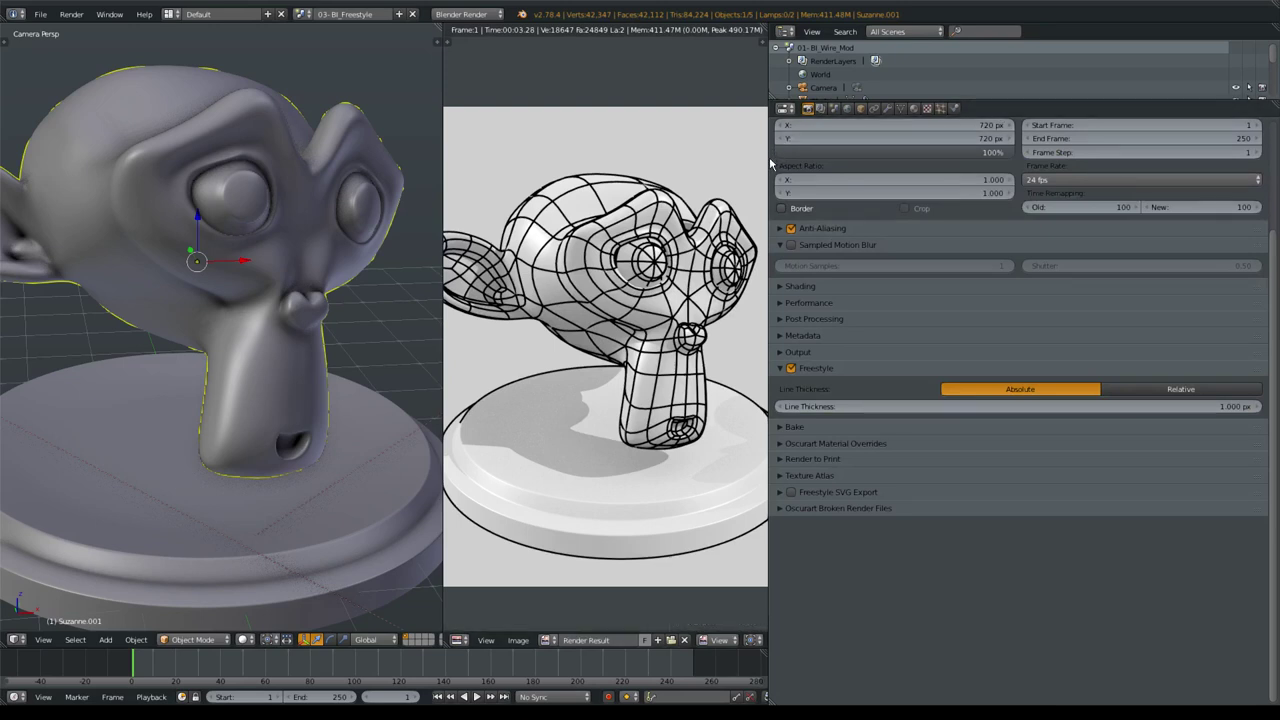
Widen the render view and set the line style colour to purple.
mouse_move(768, 163)
left_mouse_down()
mouse_move(1026, 158)
mouse_move(932, 150)
left_mouse_up()
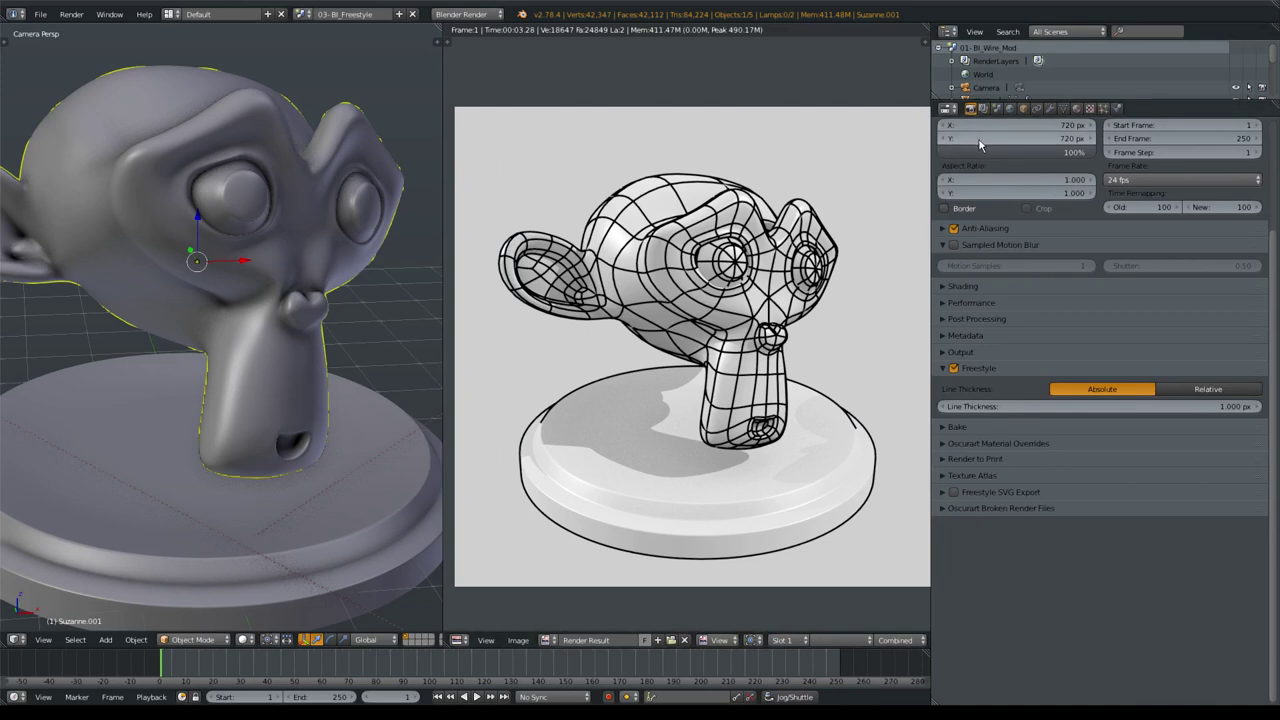
left_click(984, 109)
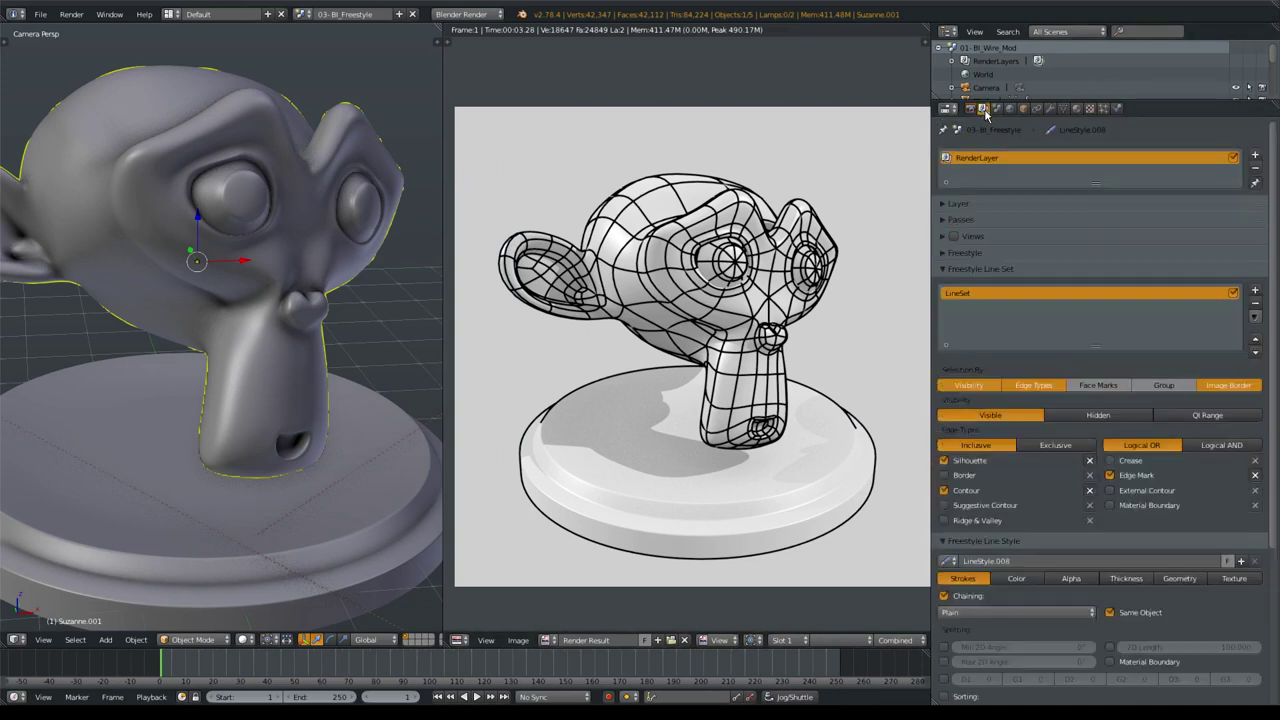
scroll(1150, 460, "down", 3)
scroll(1018, 237, "down", 2)
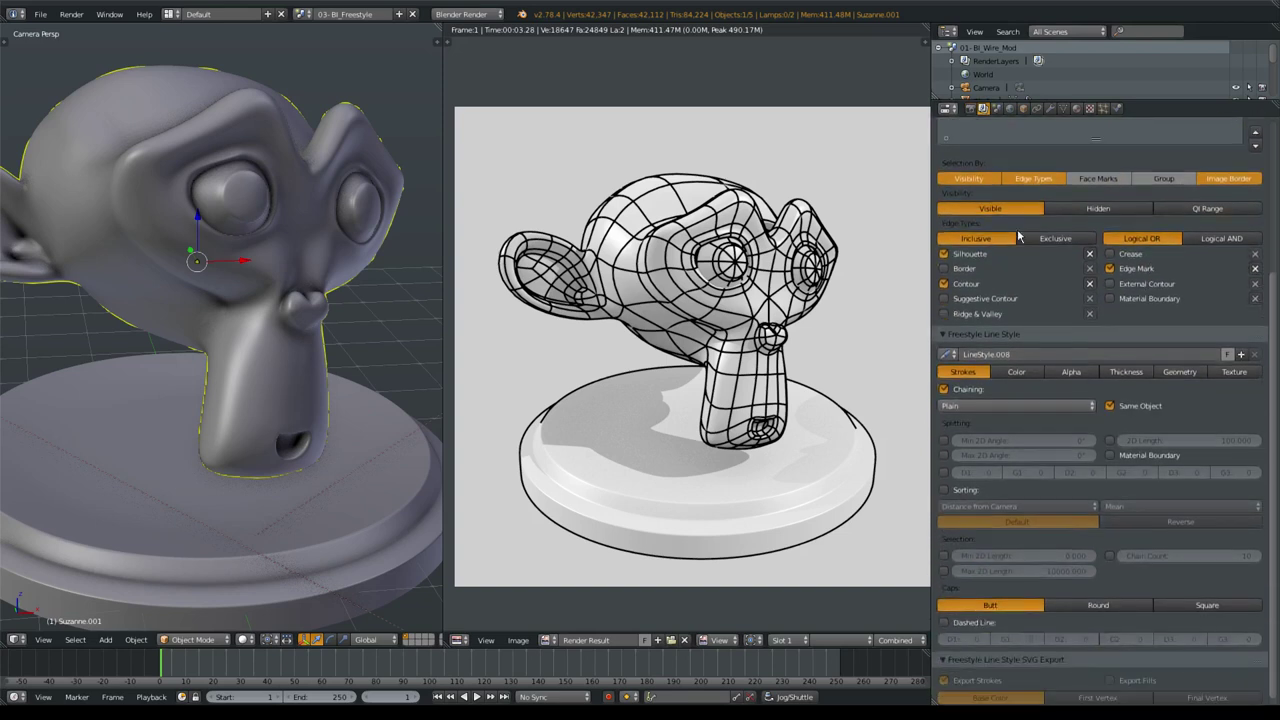
left_click(1012, 372)
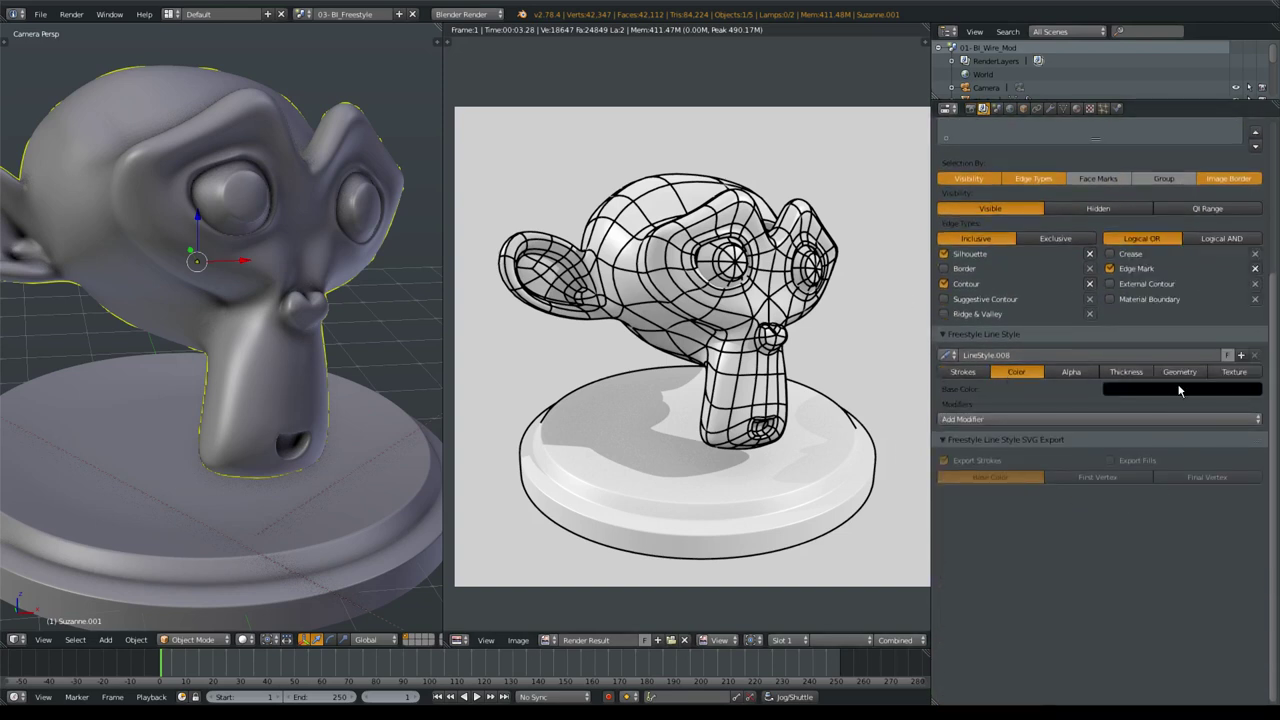
left_click(1180, 390)
left_click_drag(1250, 288, 1246, 246)
left_click(1167, 348)
Add a Calligraphy thickness modifier with min 0.5 and max 3, then render.
scroll(1120, 468, "up", 3)
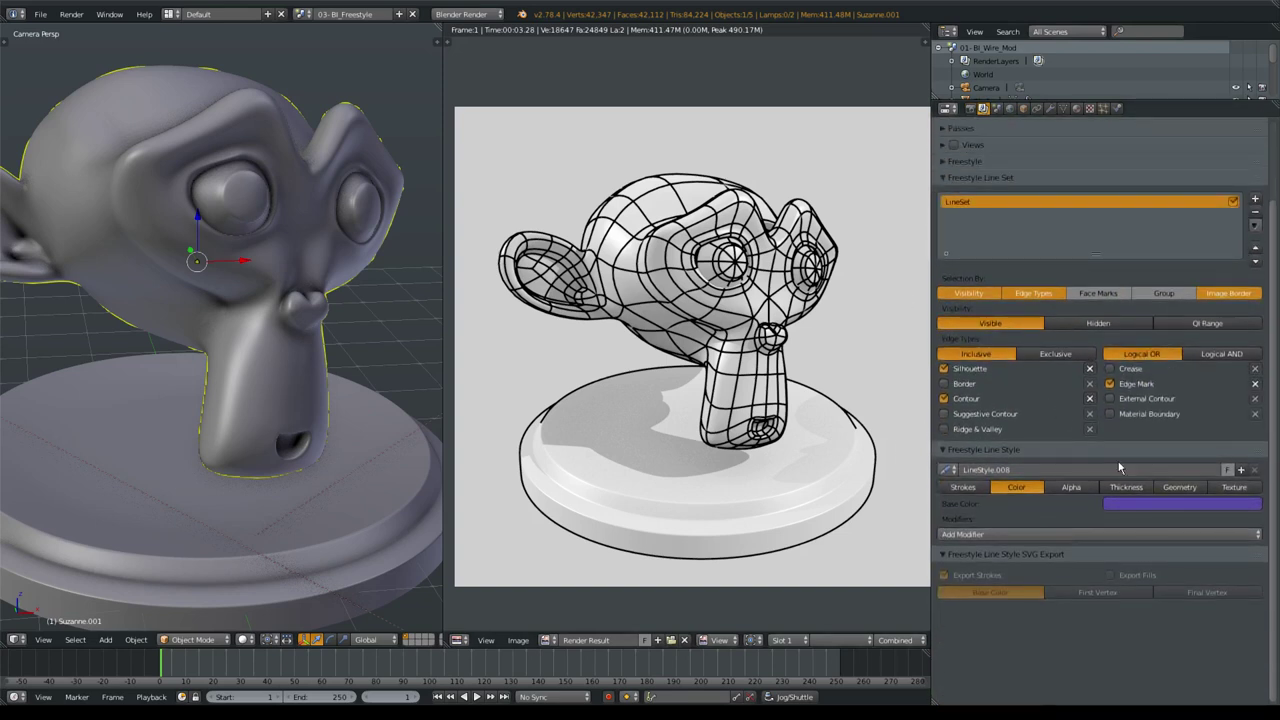
left_click(1128, 487)
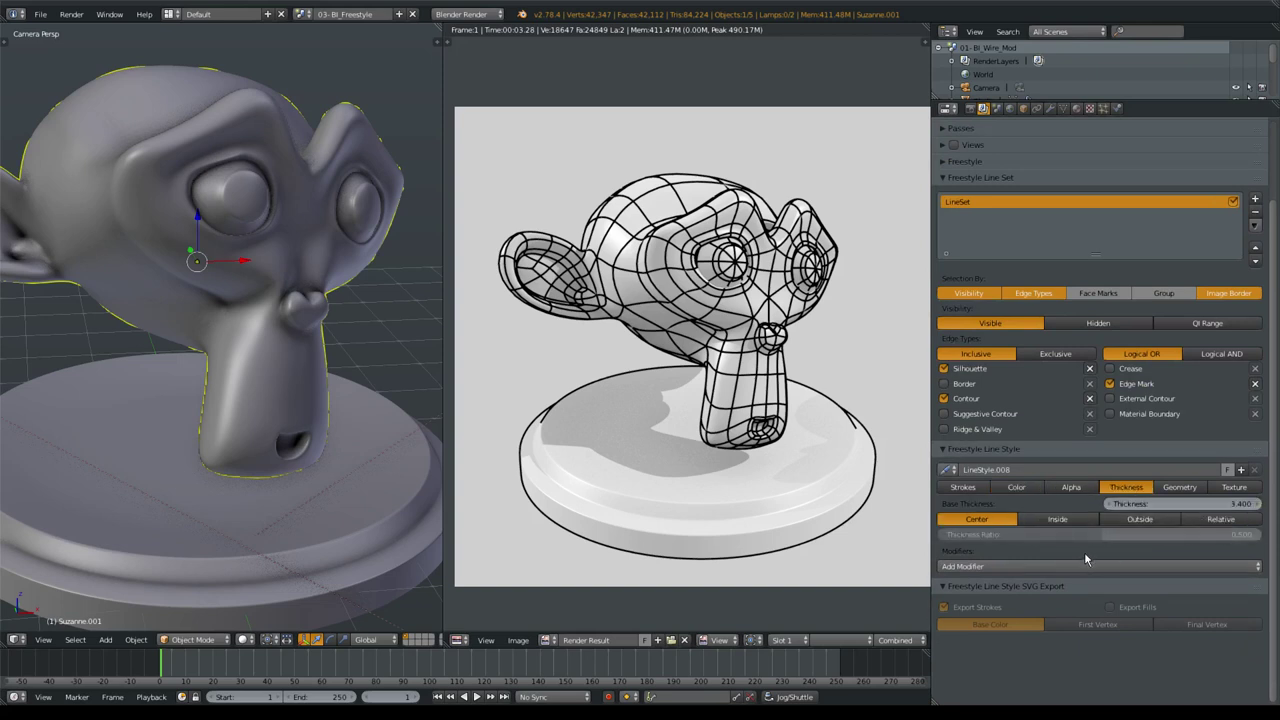
left_click(1000, 566)
left_click(991, 567)
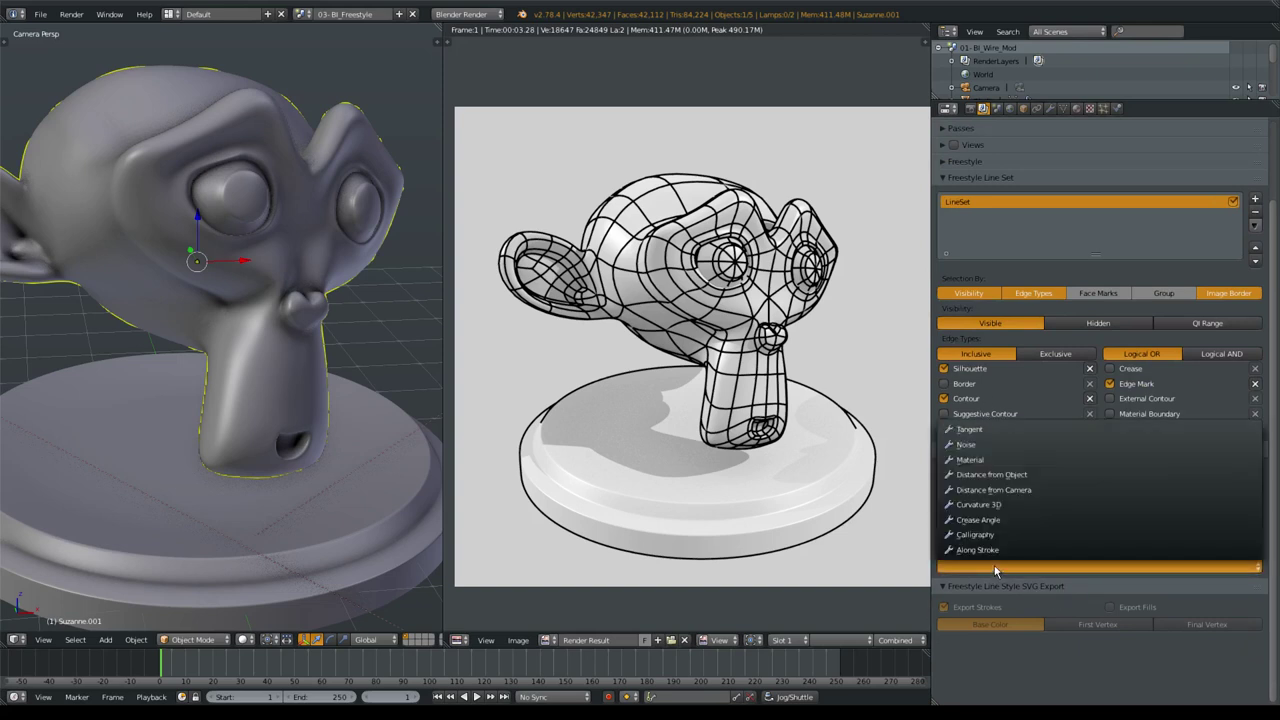
left_click(997, 566)
left_click(984, 537)
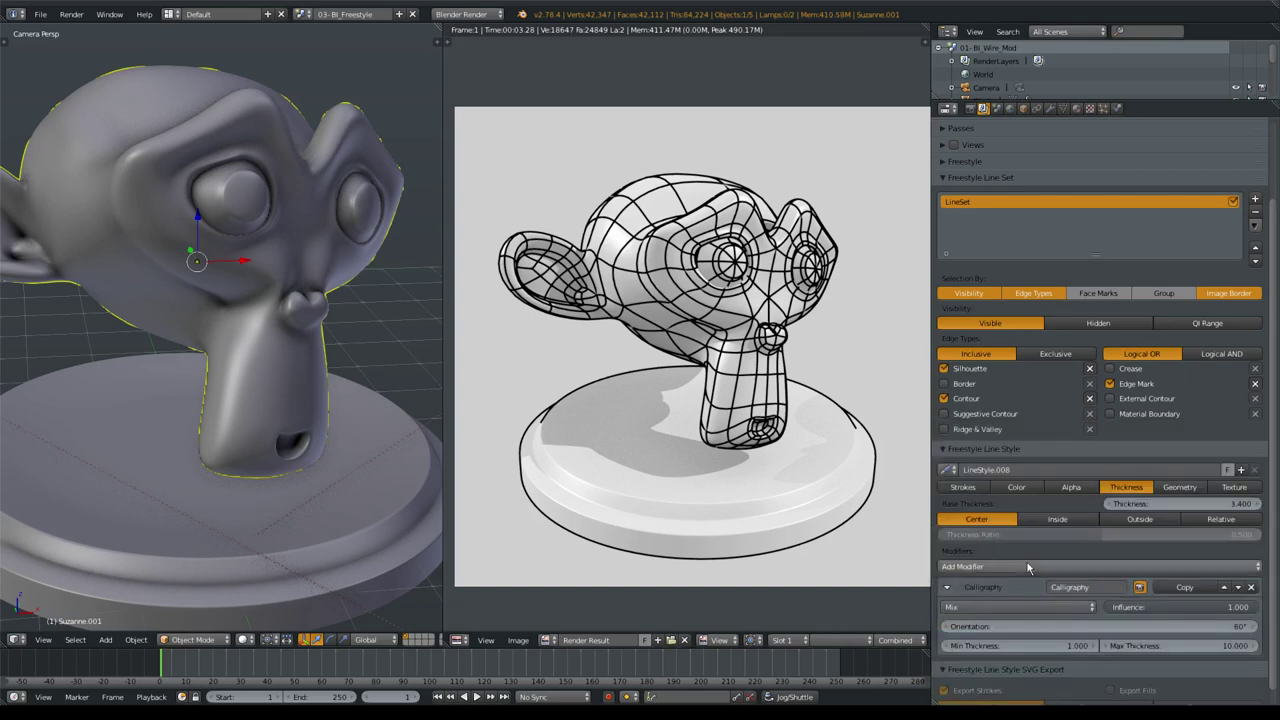
left_click(1160, 646)
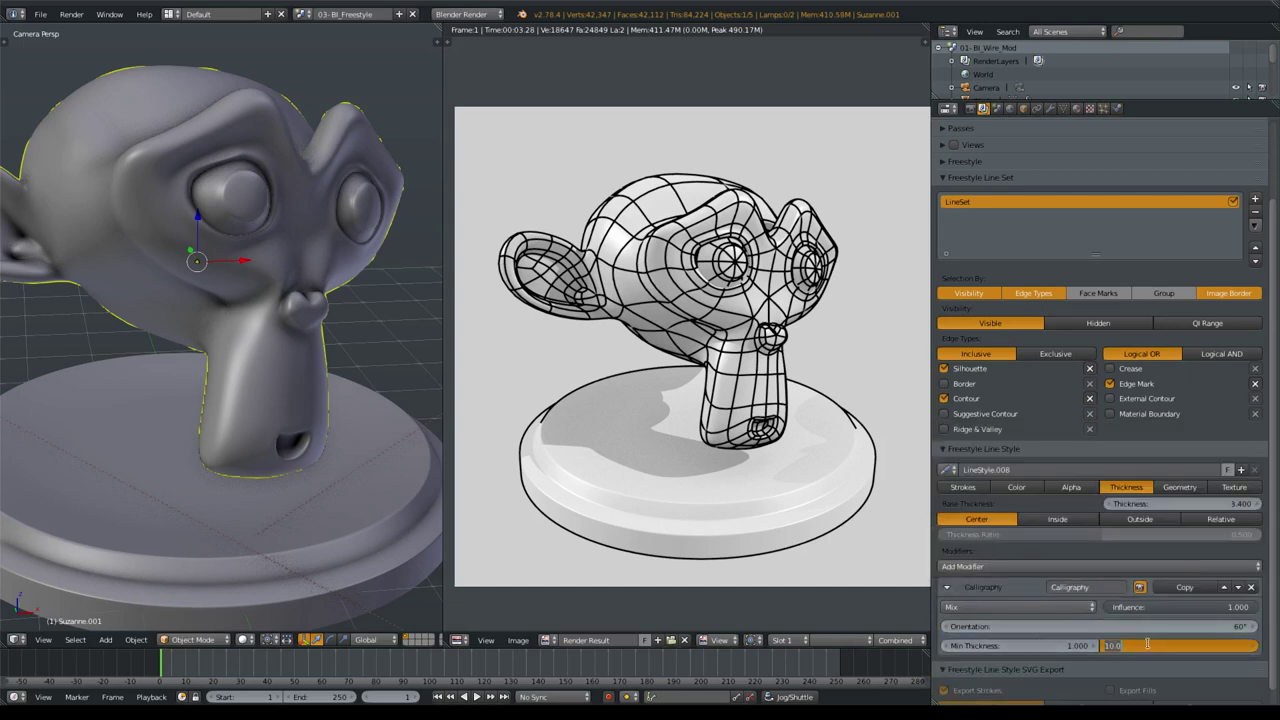
type("3")
key("Return")
left_click(1055, 645)
type("0.5")
key("Return")
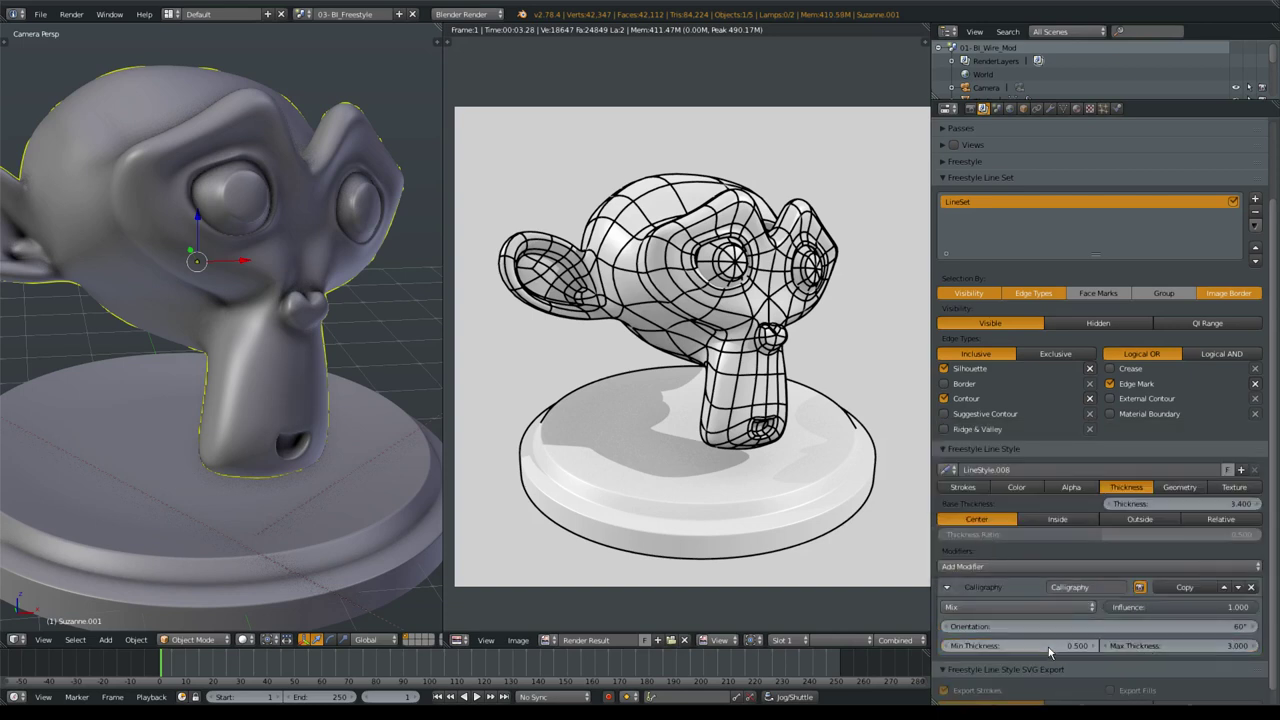
key("F12")
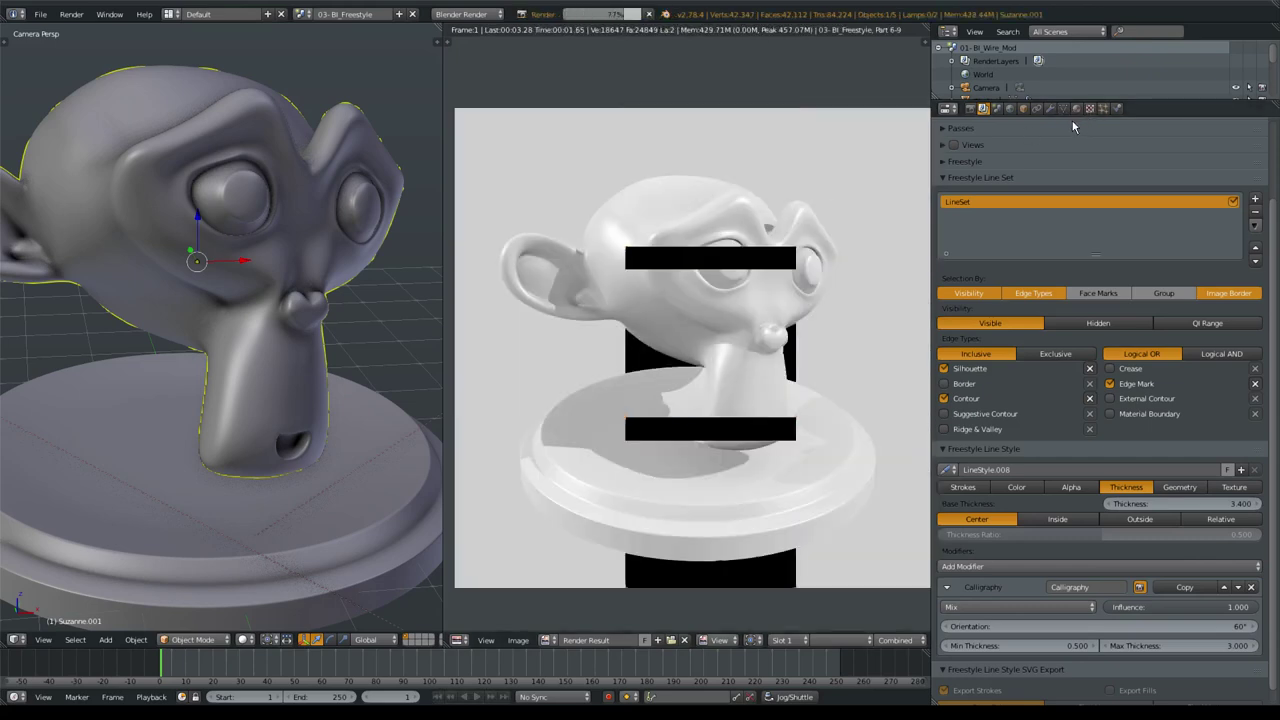
Add a 2D Transform geometry modifier to the line style.
scroll(737, 290, "up", 5)
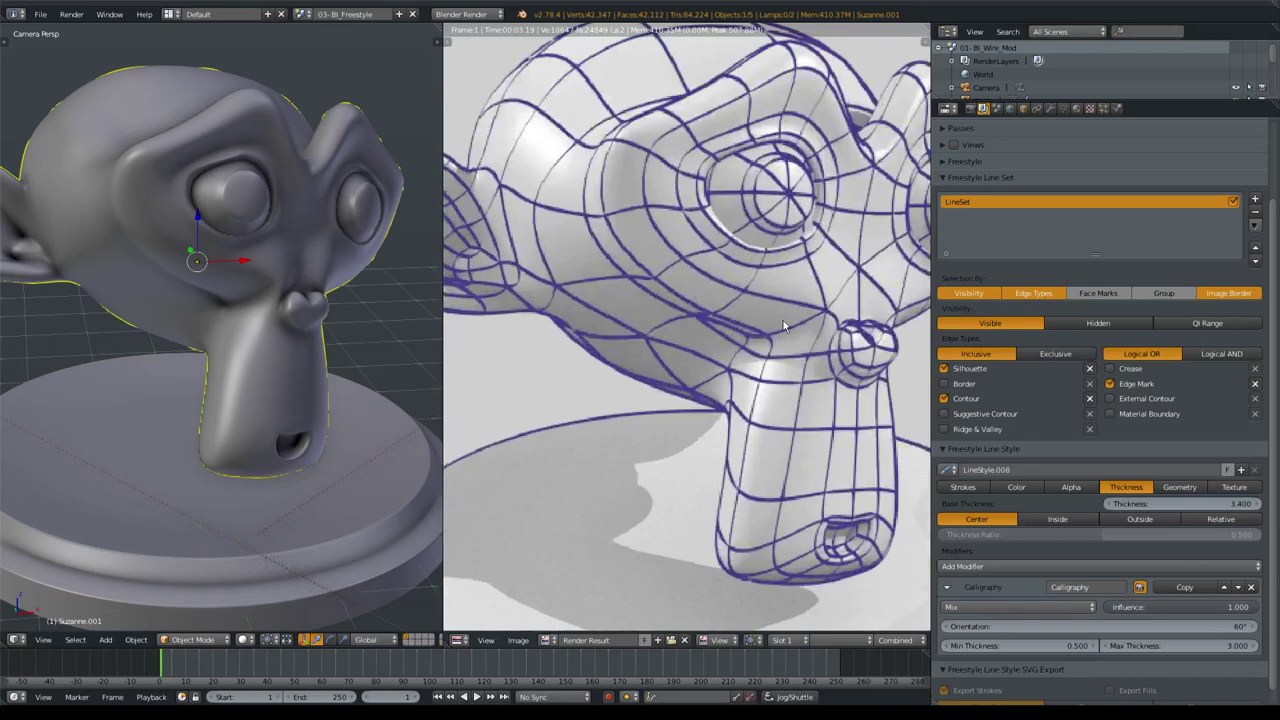
scroll(783, 325, "down", 2)
scroll(757, 310, "down", 2)
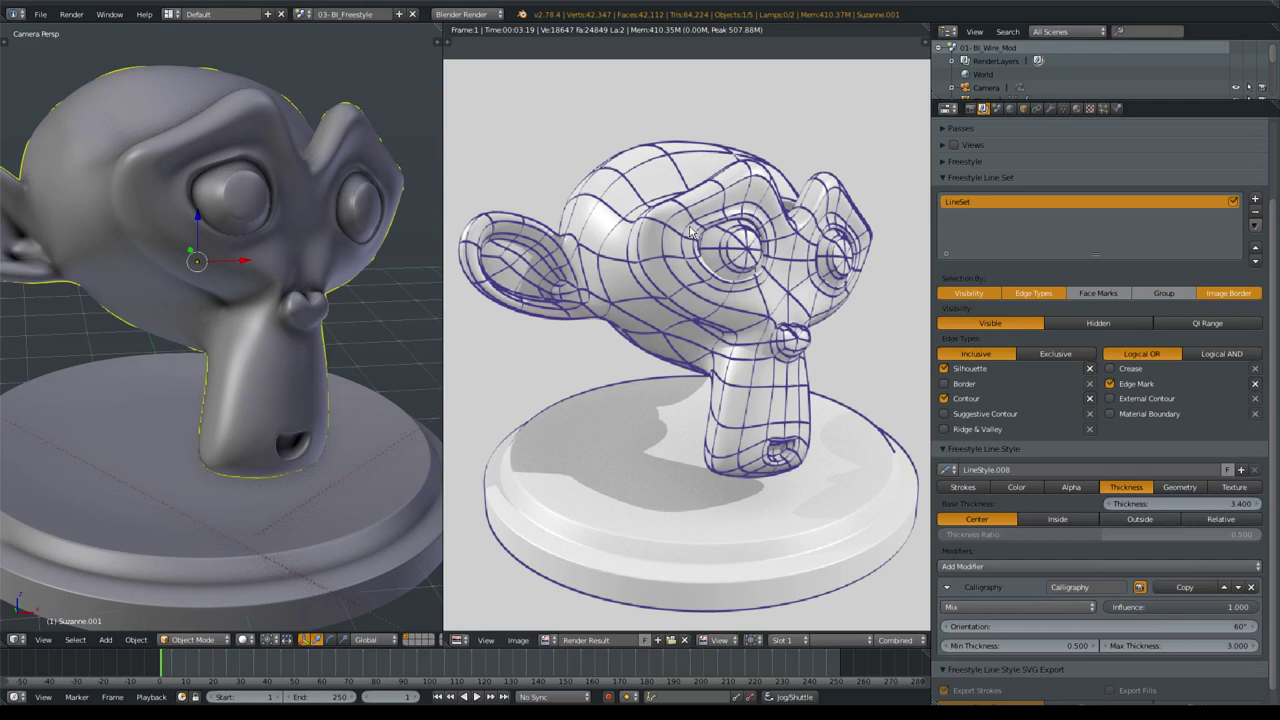
middle_click_drag(716, 286, 703, 277)
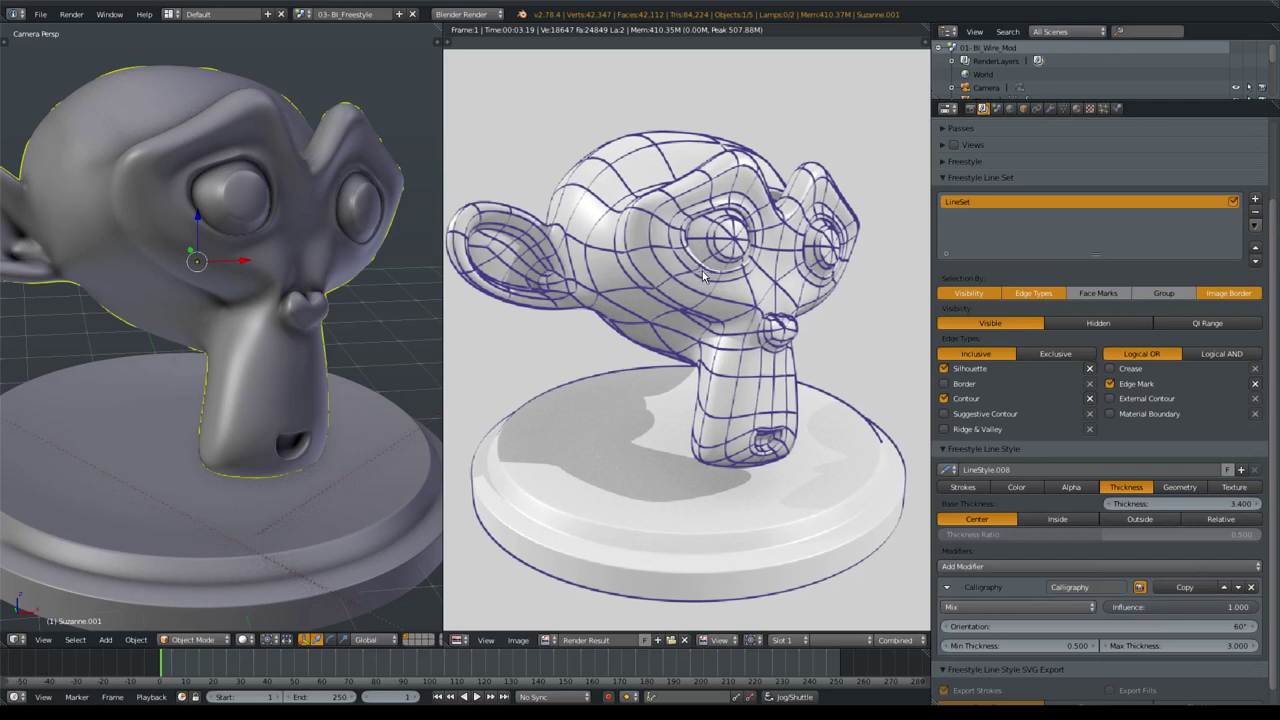
scroll(703, 277, "down", 1)
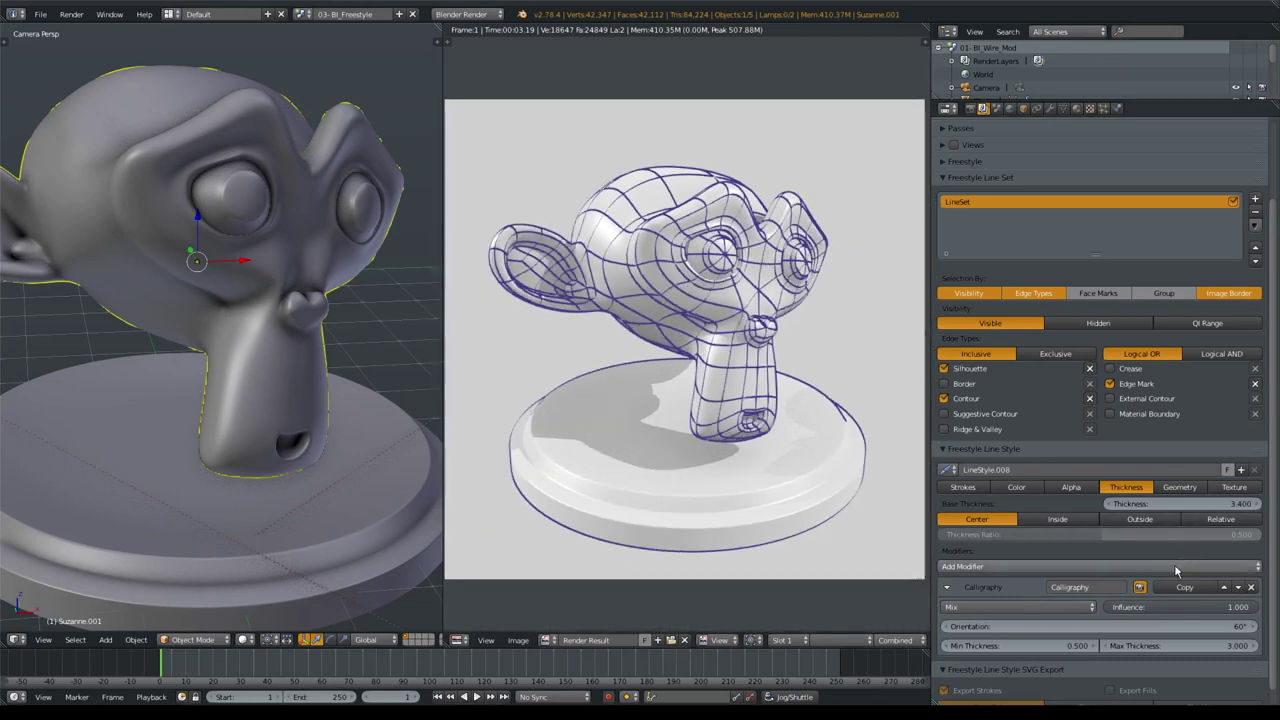
scroll(1214, 552, "down", 1)
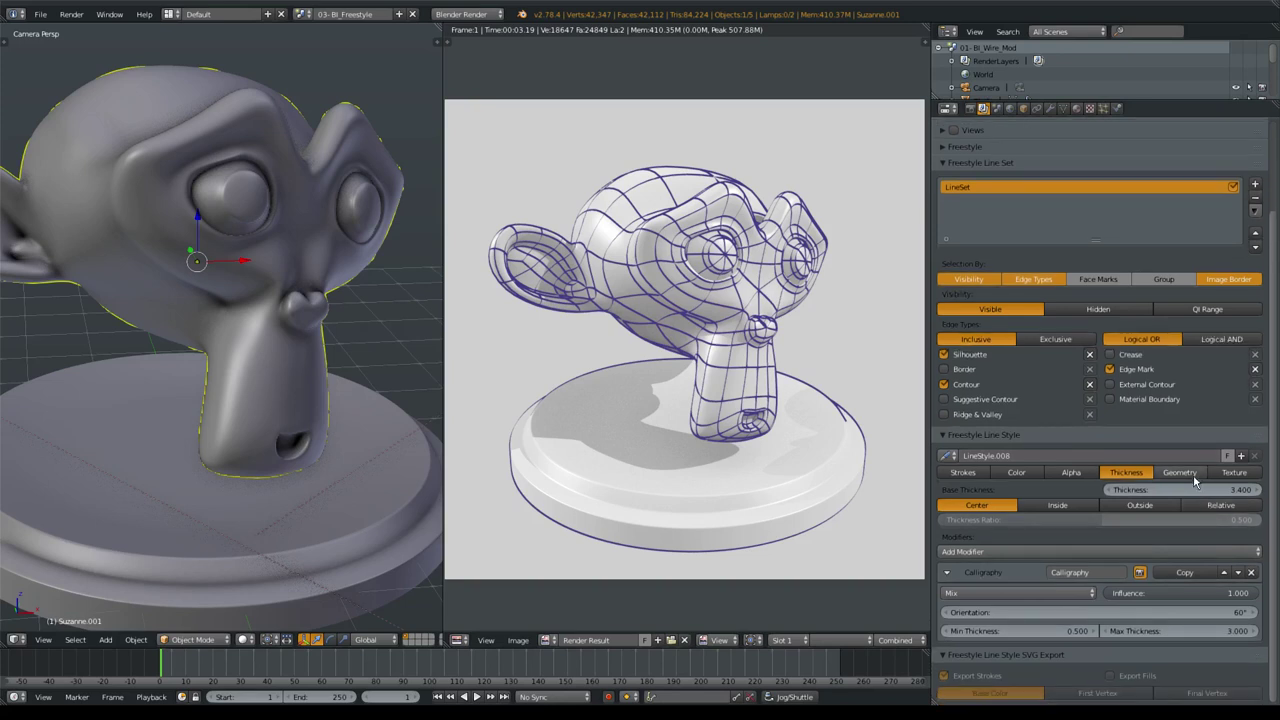
left_click(1195, 481)
left_click(1205, 505)
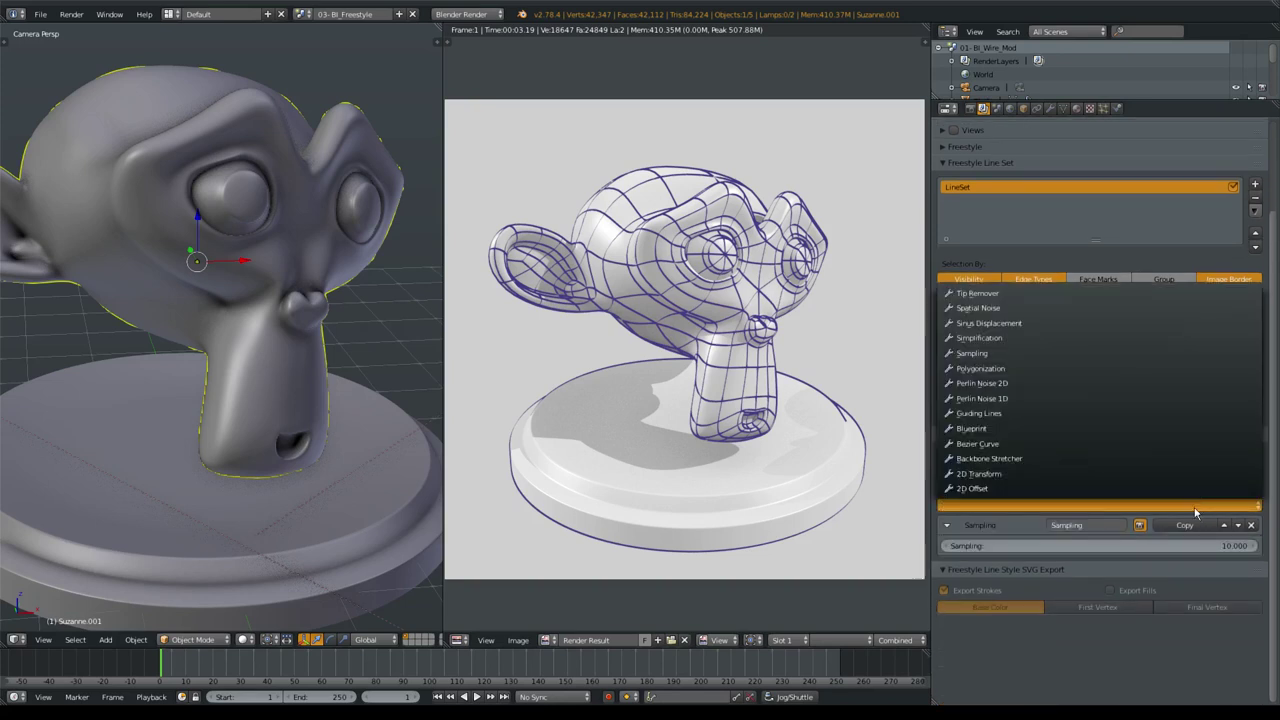
left_click(1008, 478)
Set Scale X 4.2, Scale Y 3.7, rotation 5.4°, render, then remove the modifier.
left_click(1038, 610)
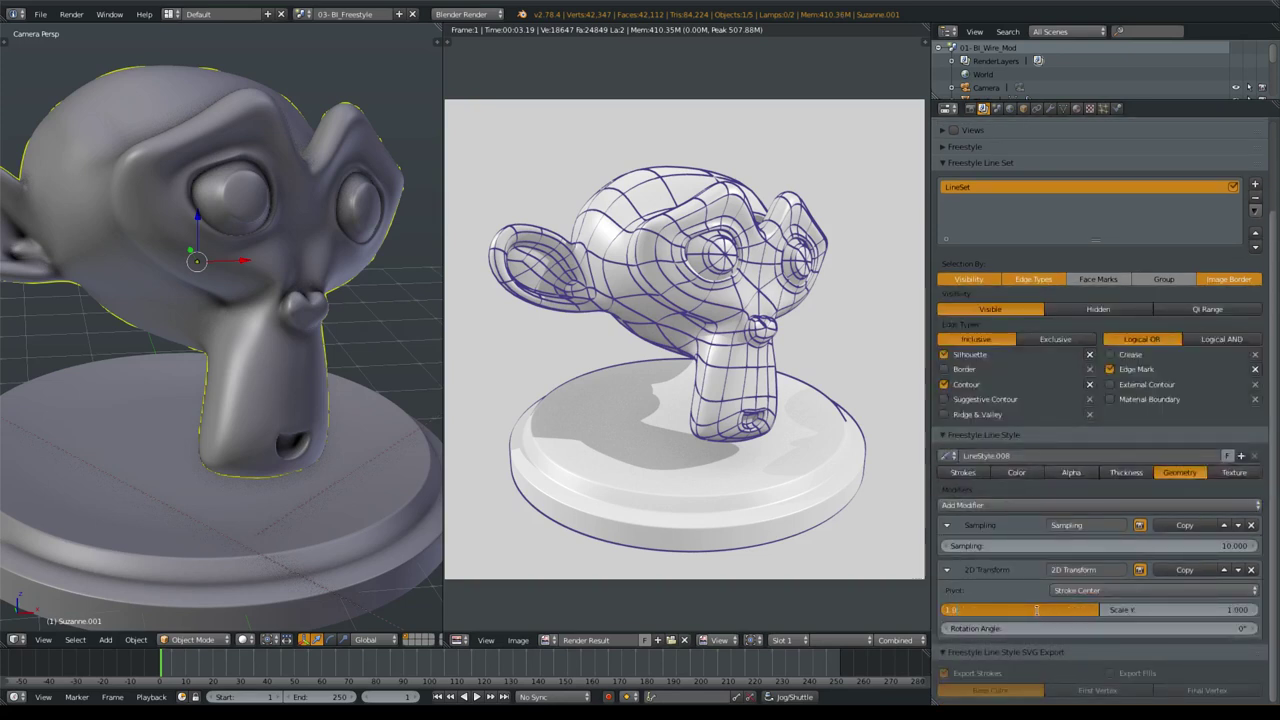
type("4.2")
key("Tab")
type("3.7")
key("Return")
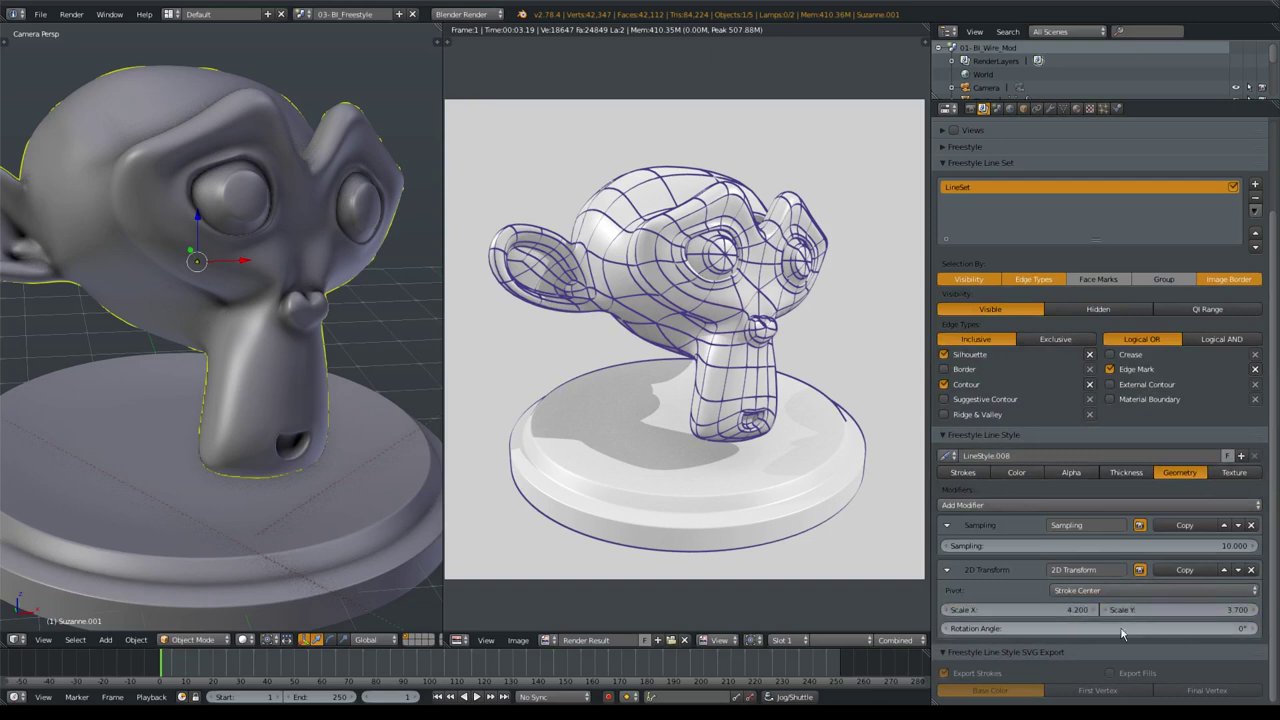
left_click(1122, 628)
type("5.4")
key("Return")
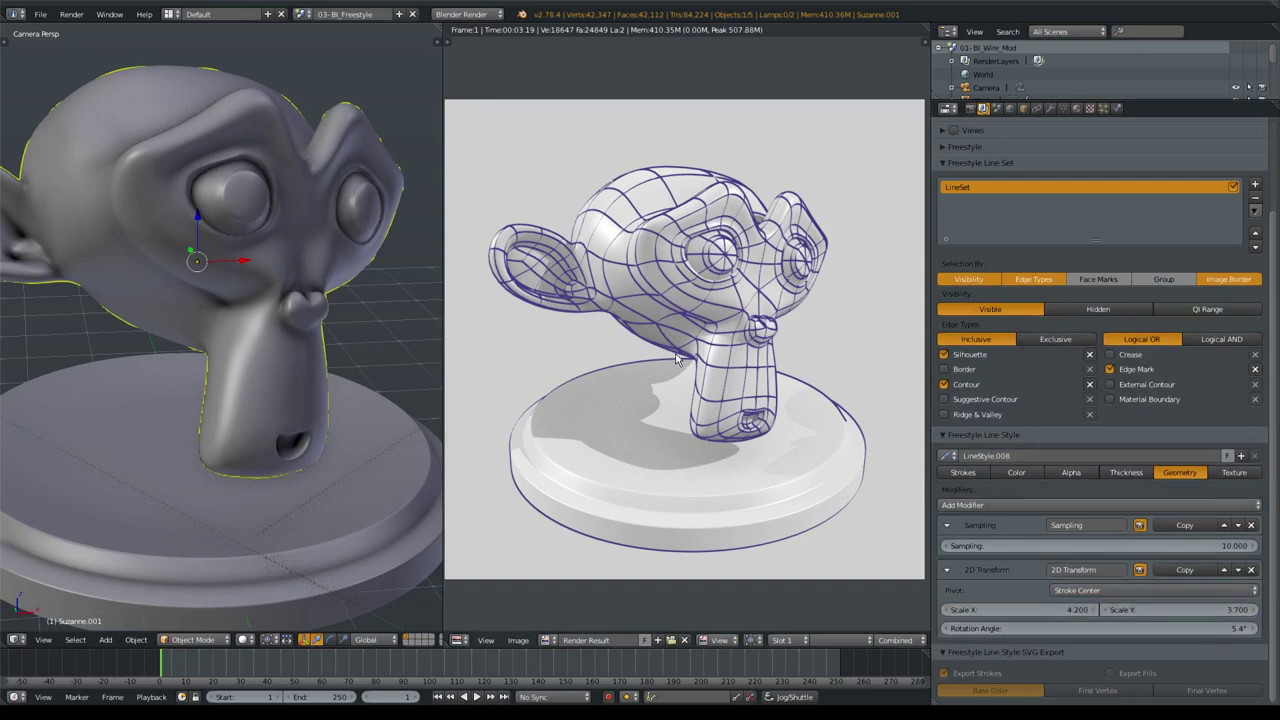
key("F12")
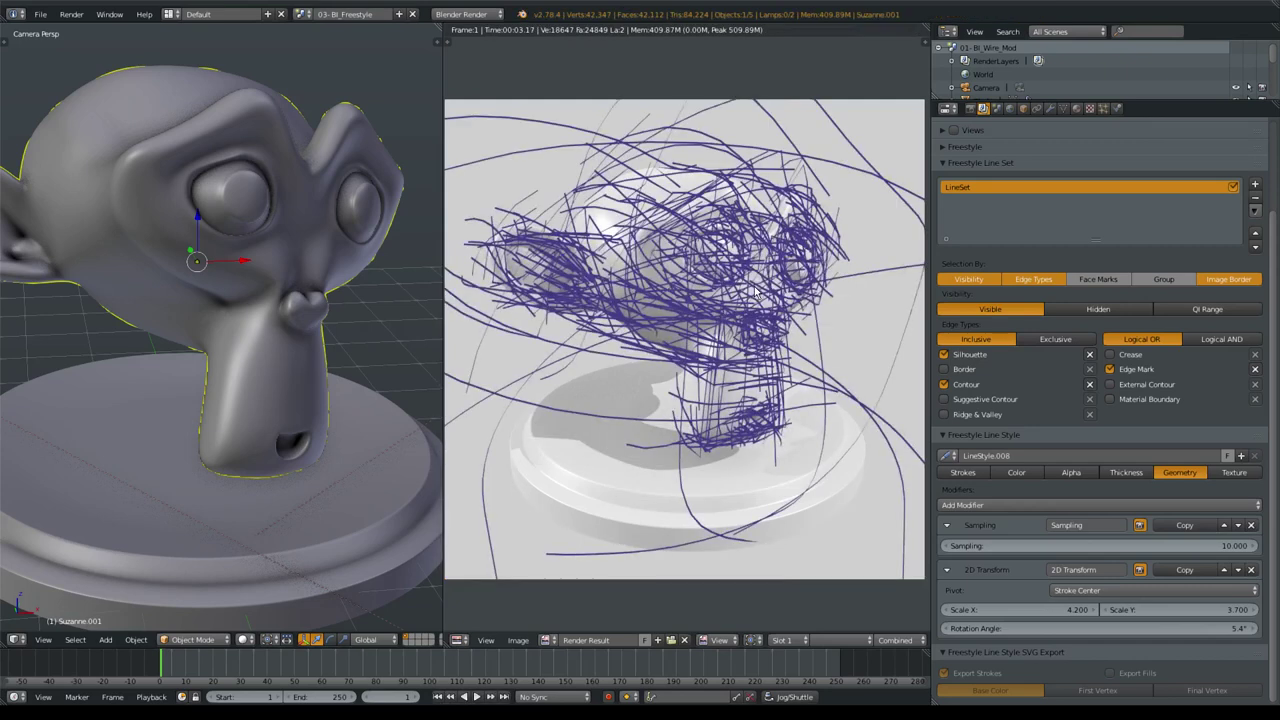
left_click(1251, 570)
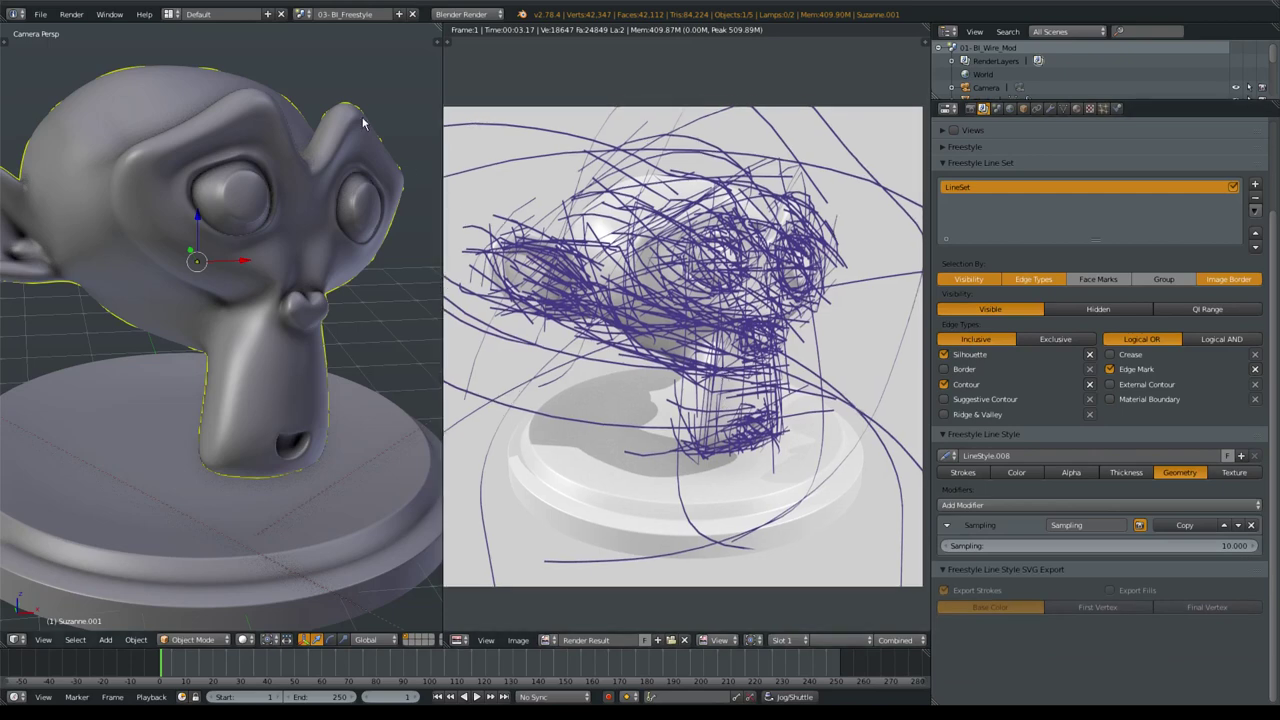
left_click(303, 14)
Open the Cycles Freestyle scene's compositor node tree maximized, with all nodes framed.
left_click(352, 67)
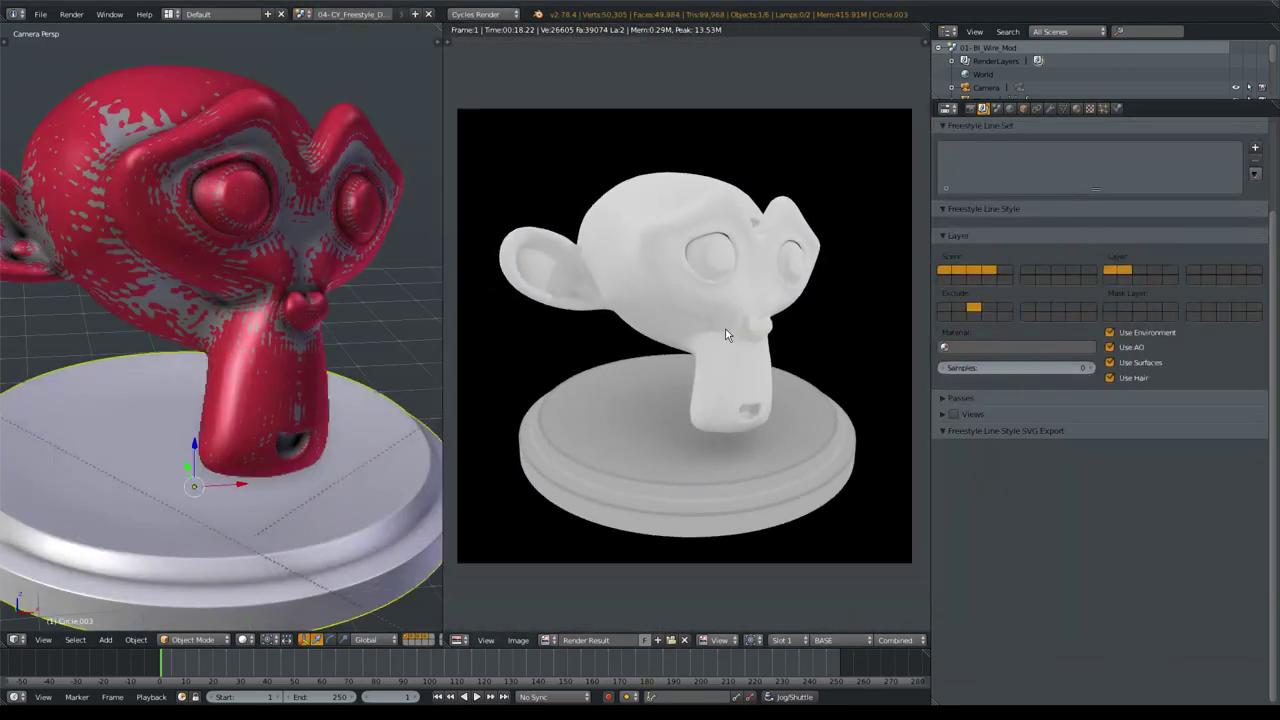
key("shift+F3")
key("ctrl+space")
key("Home")
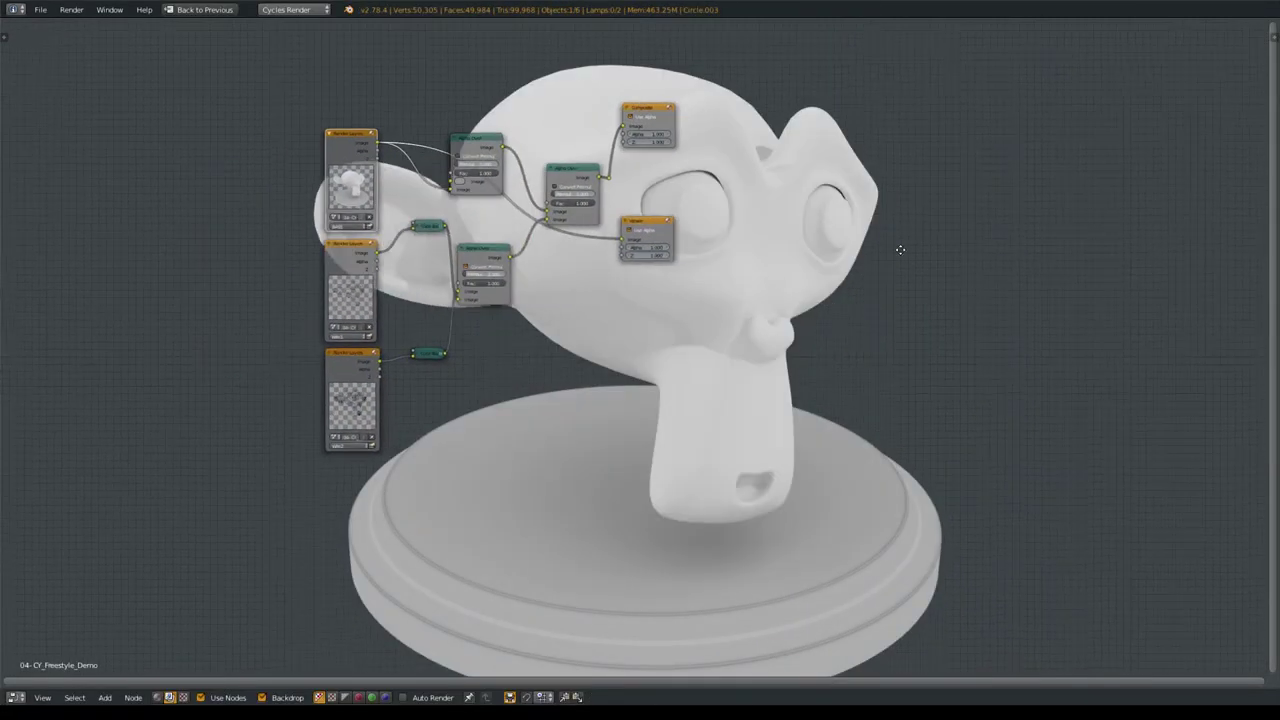
middle_click_drag(605, 286, 778, 246, "alt")
Preview each wireframe render layer and Alpha Over node in the backdrop, ending on the final composite.
left_click(88, 280, "ctrl+shift")
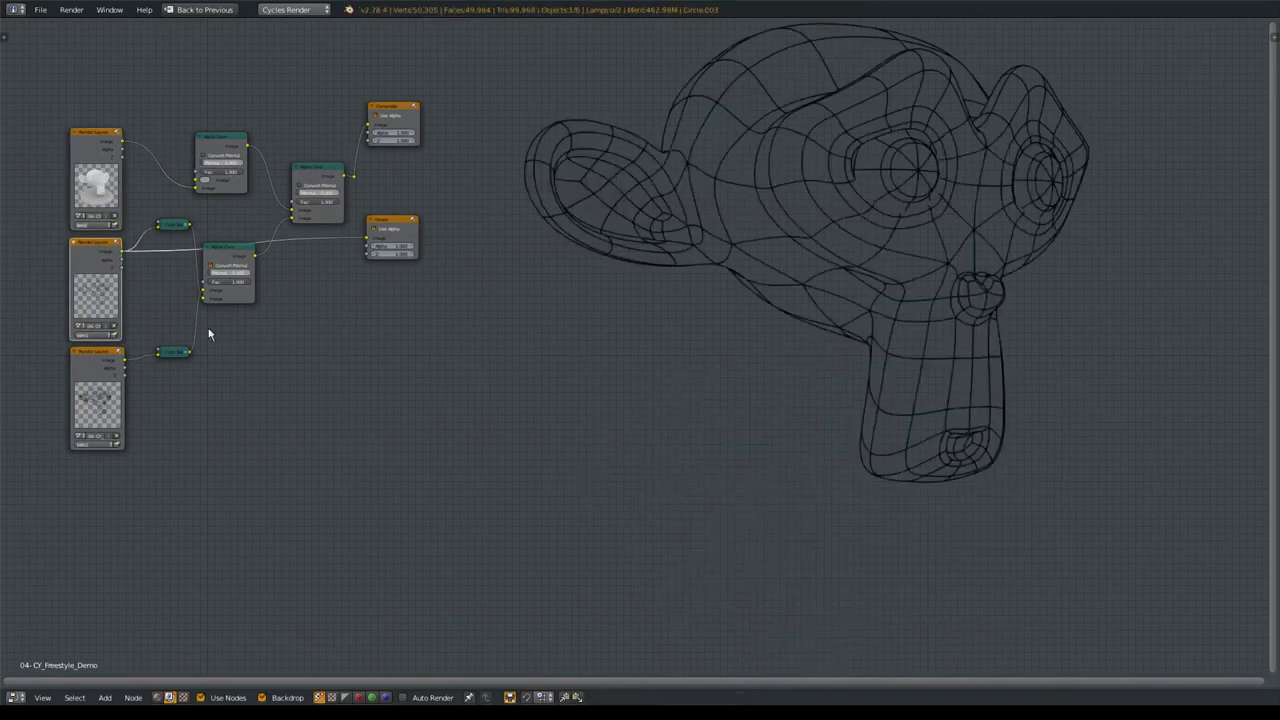
mouse_move(608, 326)
middle_mouse_down("alt")
mouse_move(788, 288)
mouse_move(741, 205)
middle_mouse_up("alt")
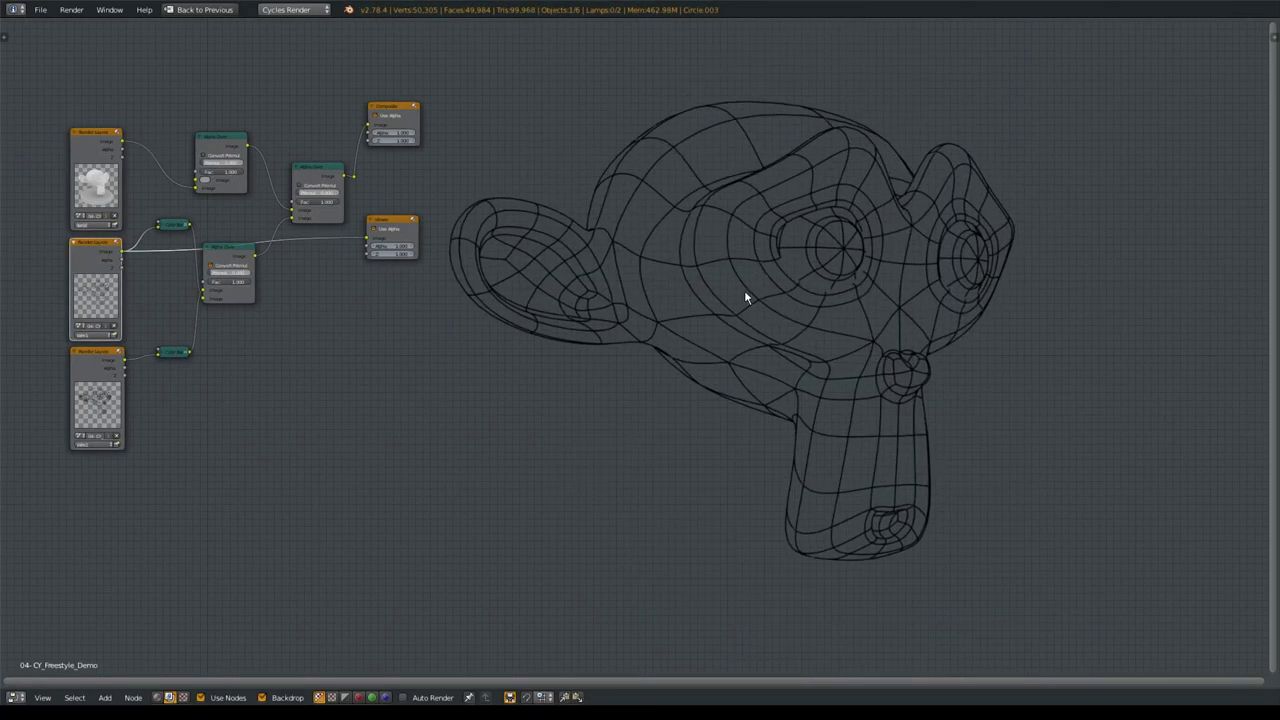
left_click(82, 362, "ctrl+shift")
mouse_move(772, 285)
middle_mouse_down()
mouse_move(826, 286)
mouse_move(686, 317)
mouse_move(755, 265)
middle_mouse_up()
middle_click_drag(843, 339, 509, 337)
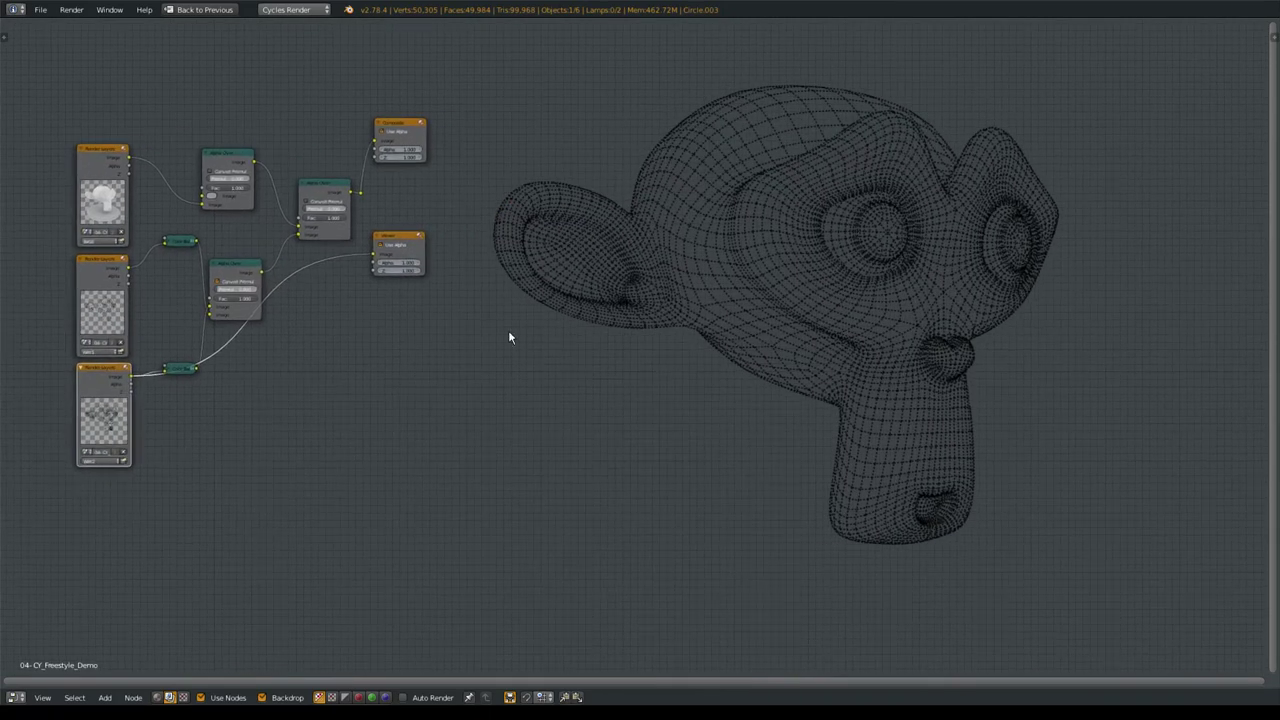
left_click(222, 265, "ctrl+shift")
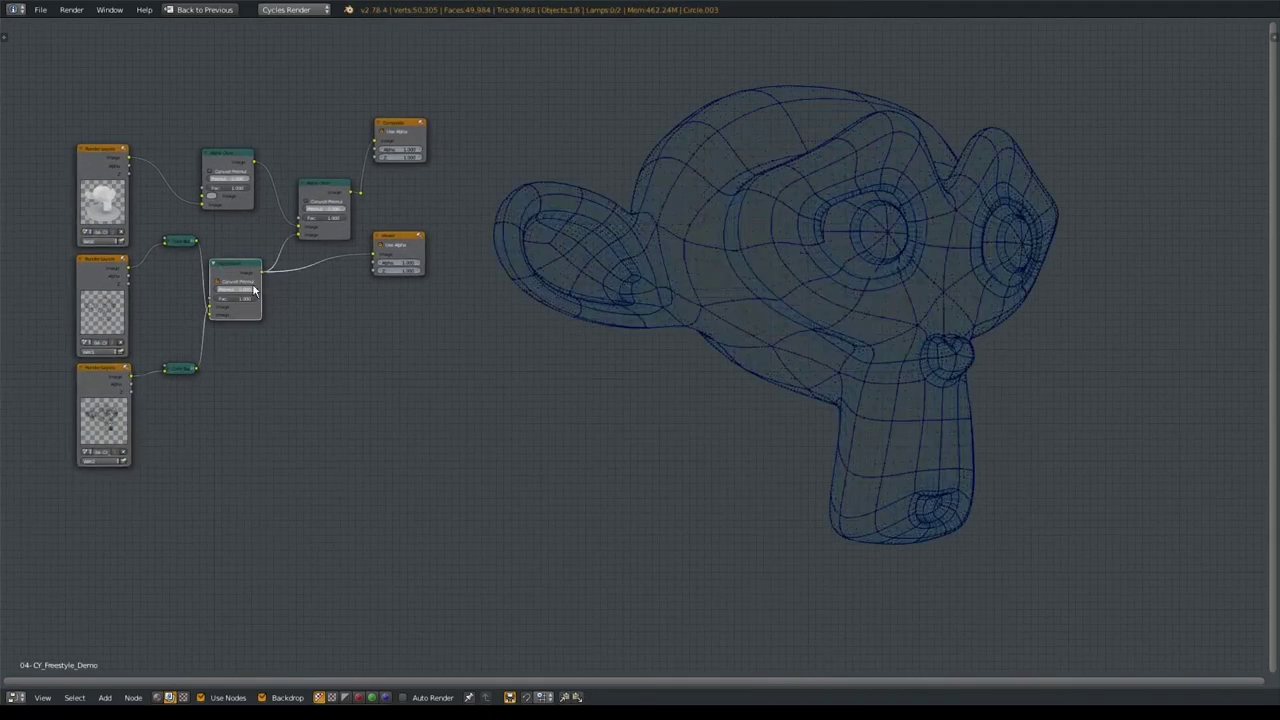
left_click(312, 202, "ctrl+shift")
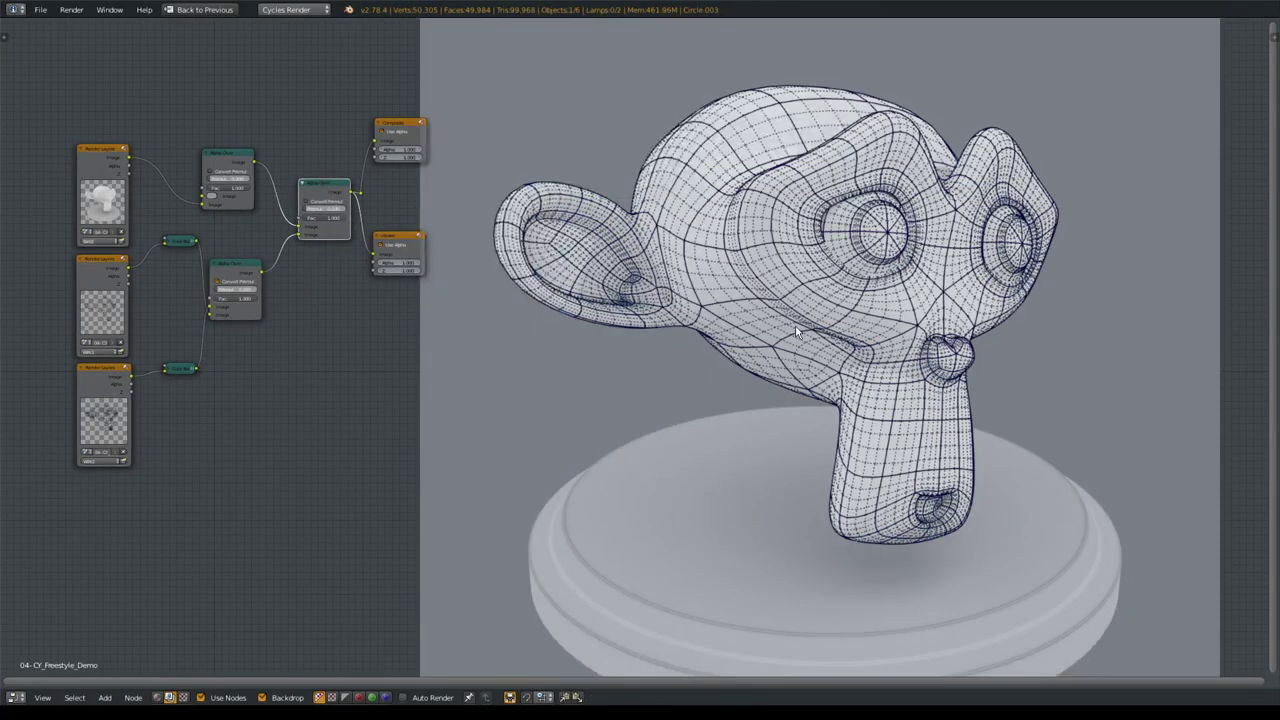
scroll(817, 308, "up", 2)
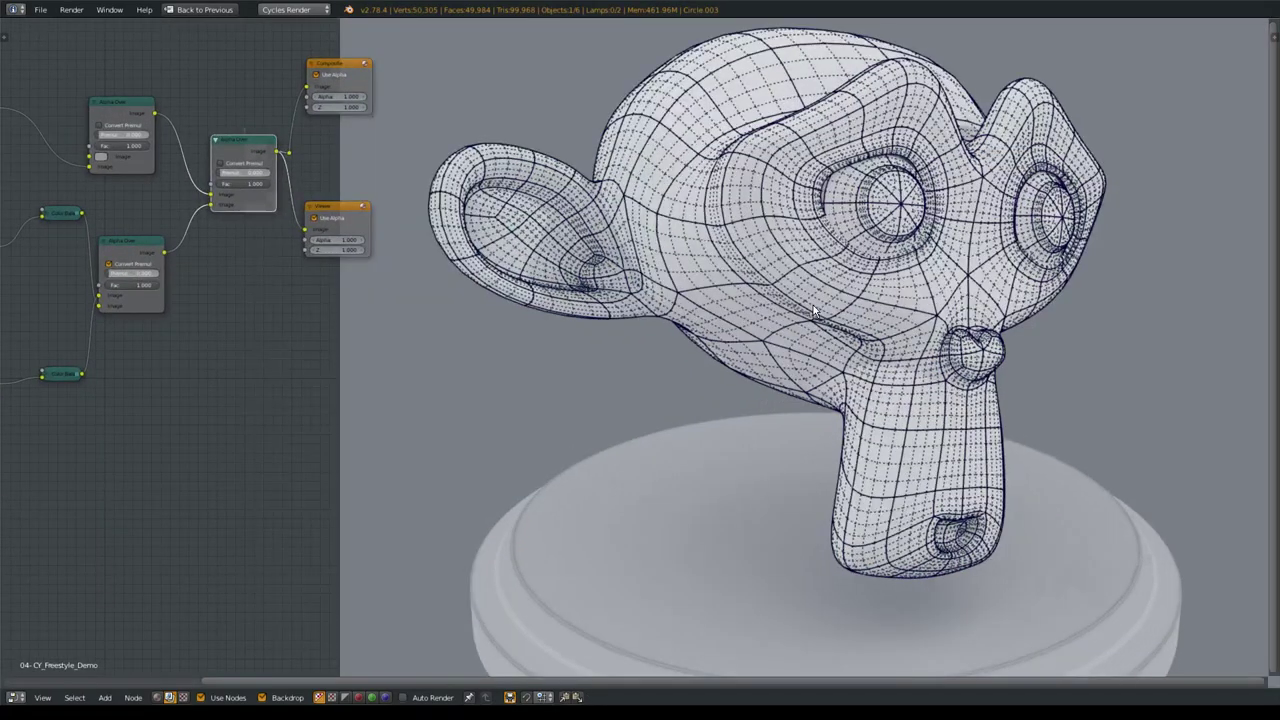
key("alt+v")
key("alt+v")
key("alt+v")
middle_click_drag(817, 308, 918, 163, "alt")
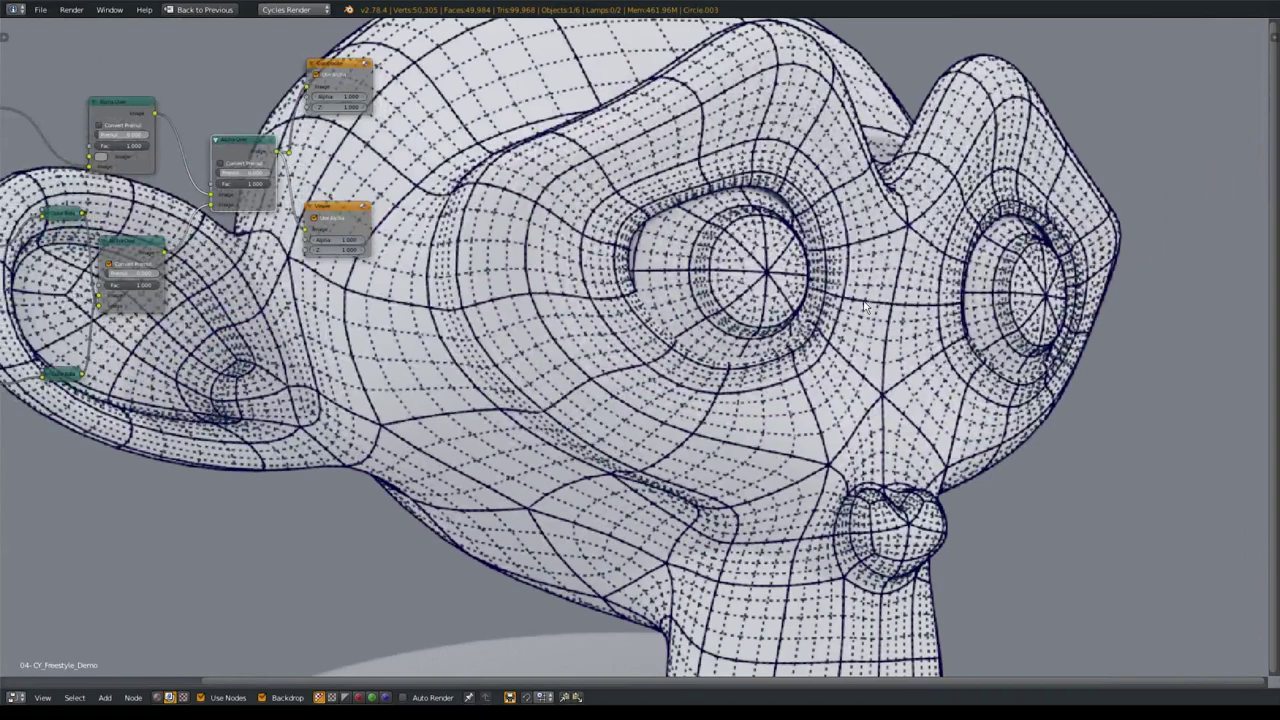
key("v")
key("v")
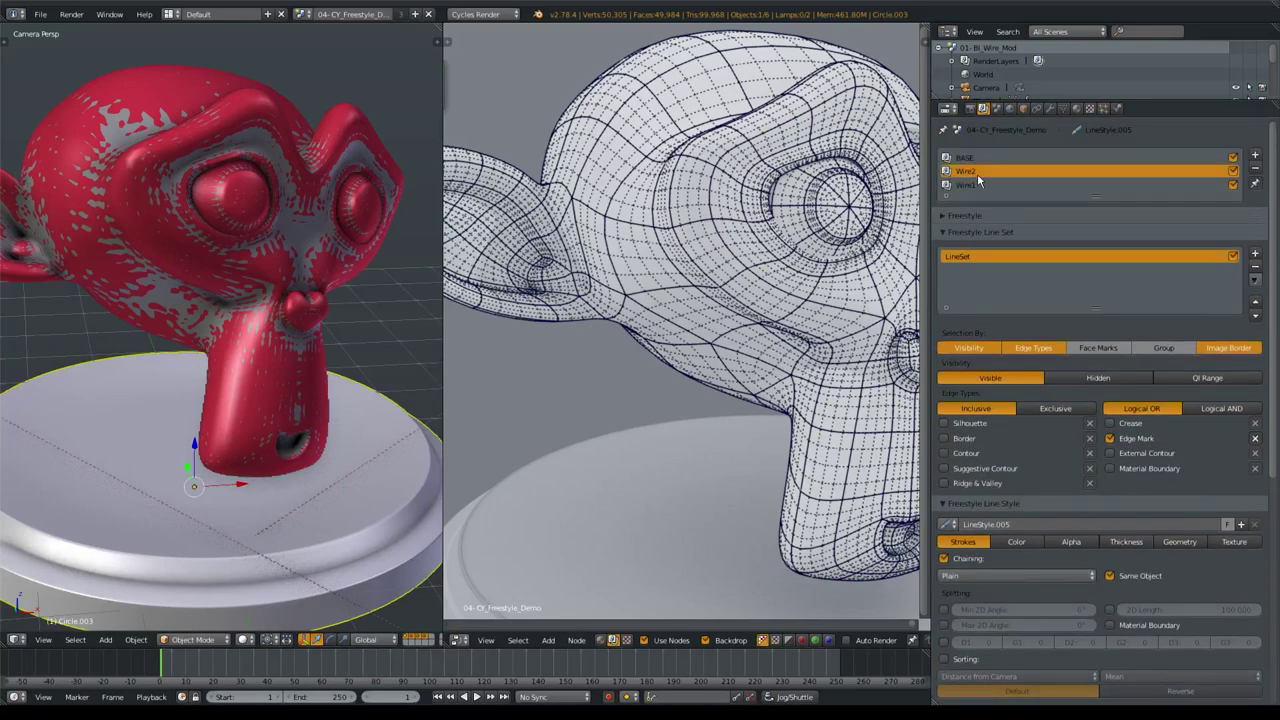
Inspect the Wire1 layer's Freestyle line set and line style stroke and thickness settings.
left_click(975, 184)
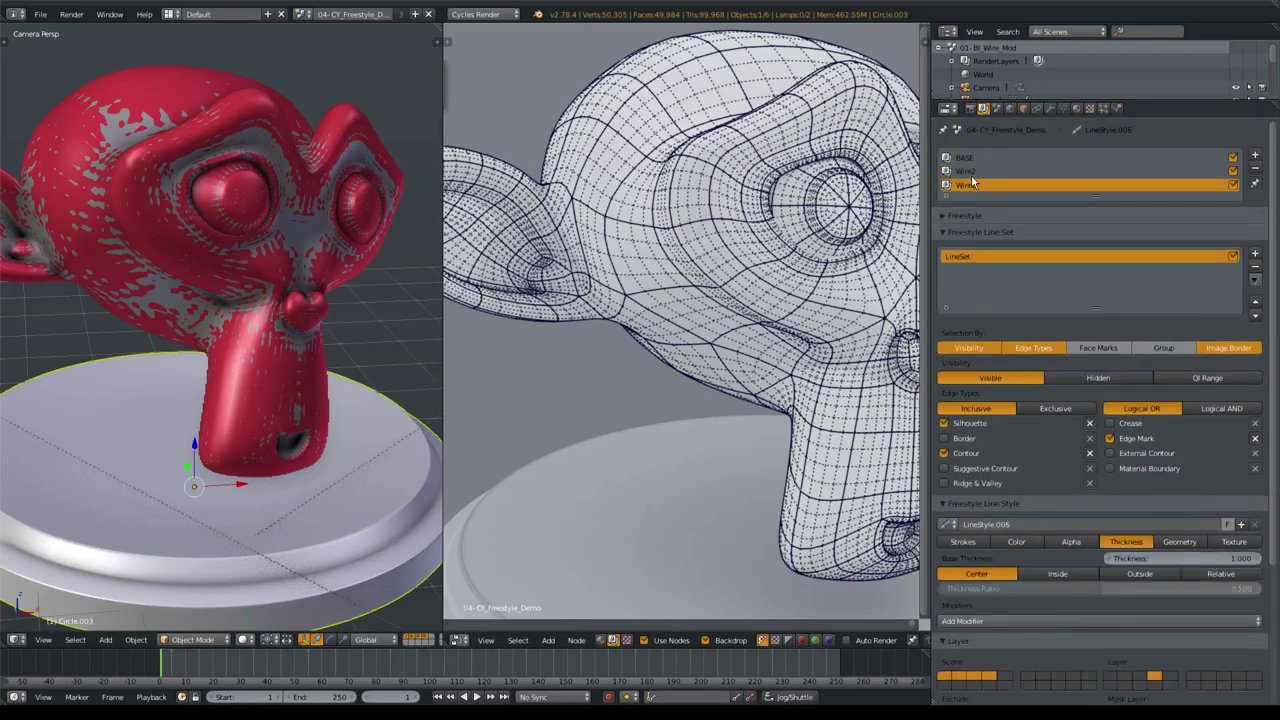
scroll(985, 190, "down", 2)
scroll(1020, 250, "down", 2)
scroll(1049, 313, "down", 1)
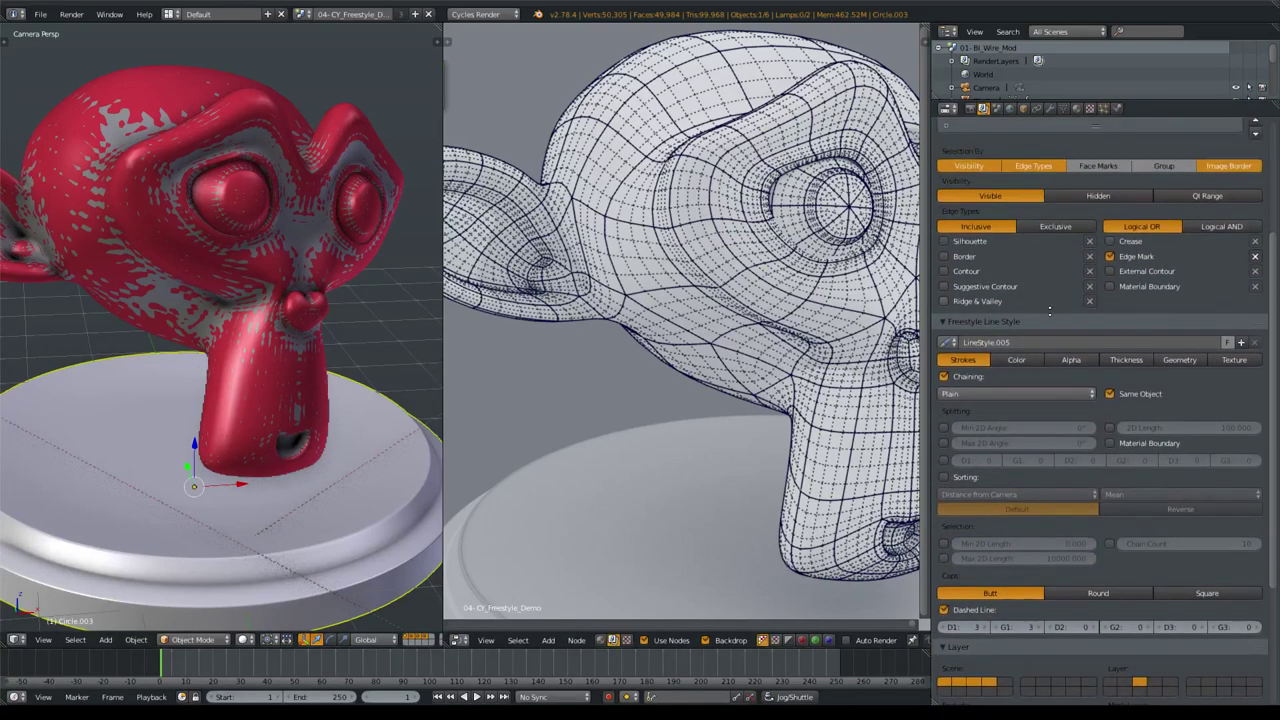
scroll(1040, 285, "up", 2)
scroll(1015, 205, "up", 1)
scroll(990, 180, "up", 1)
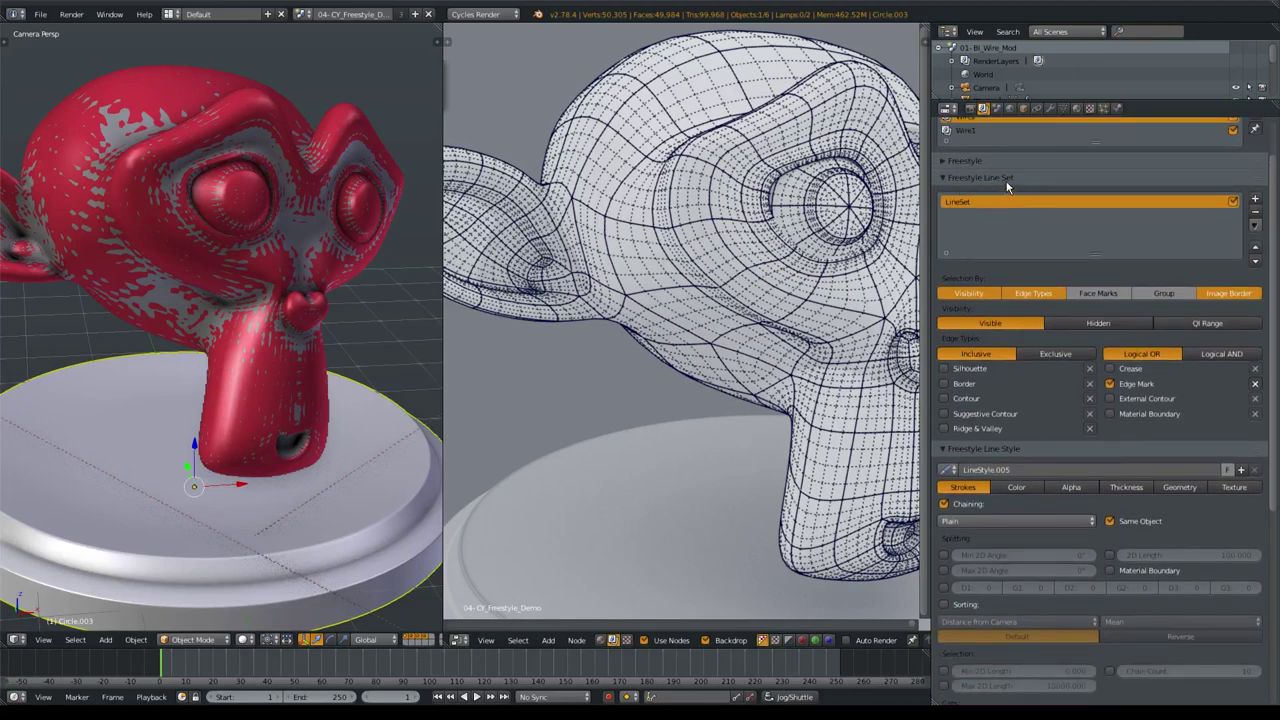
scroll(1004, 376, "down", 4)
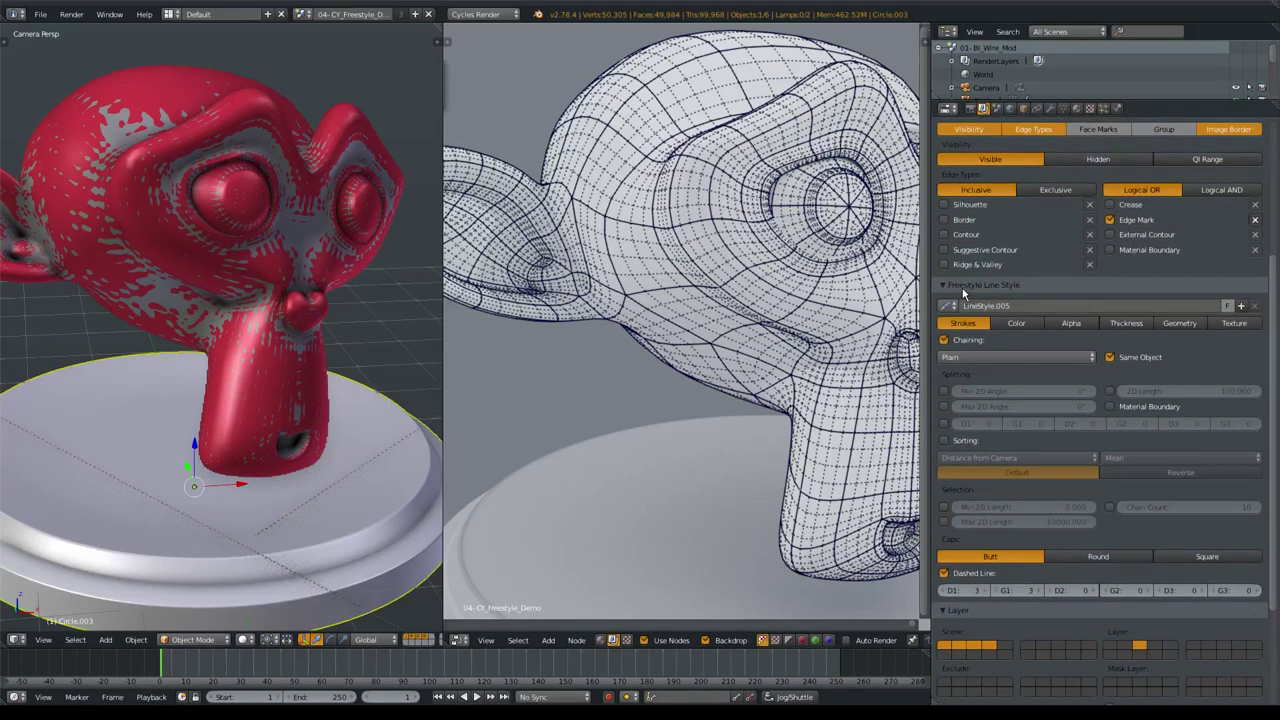
scroll(1035, 360, "down", 3)
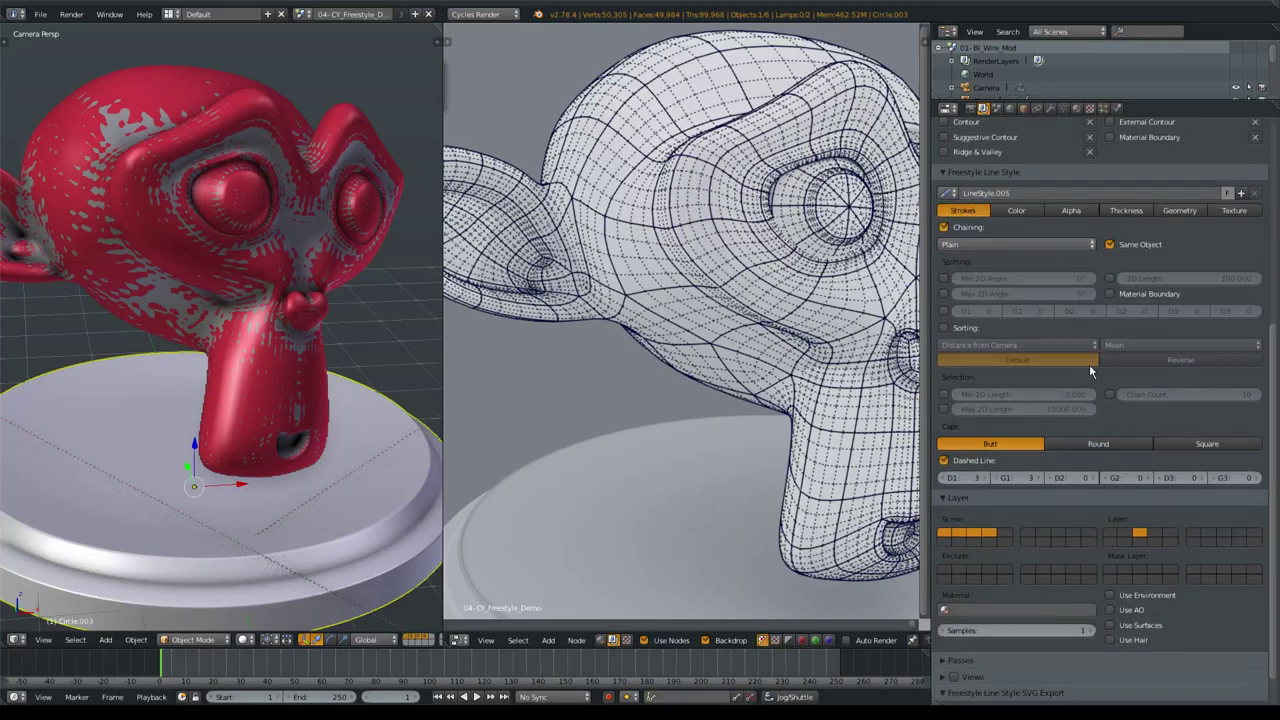
left_click(1139, 211)
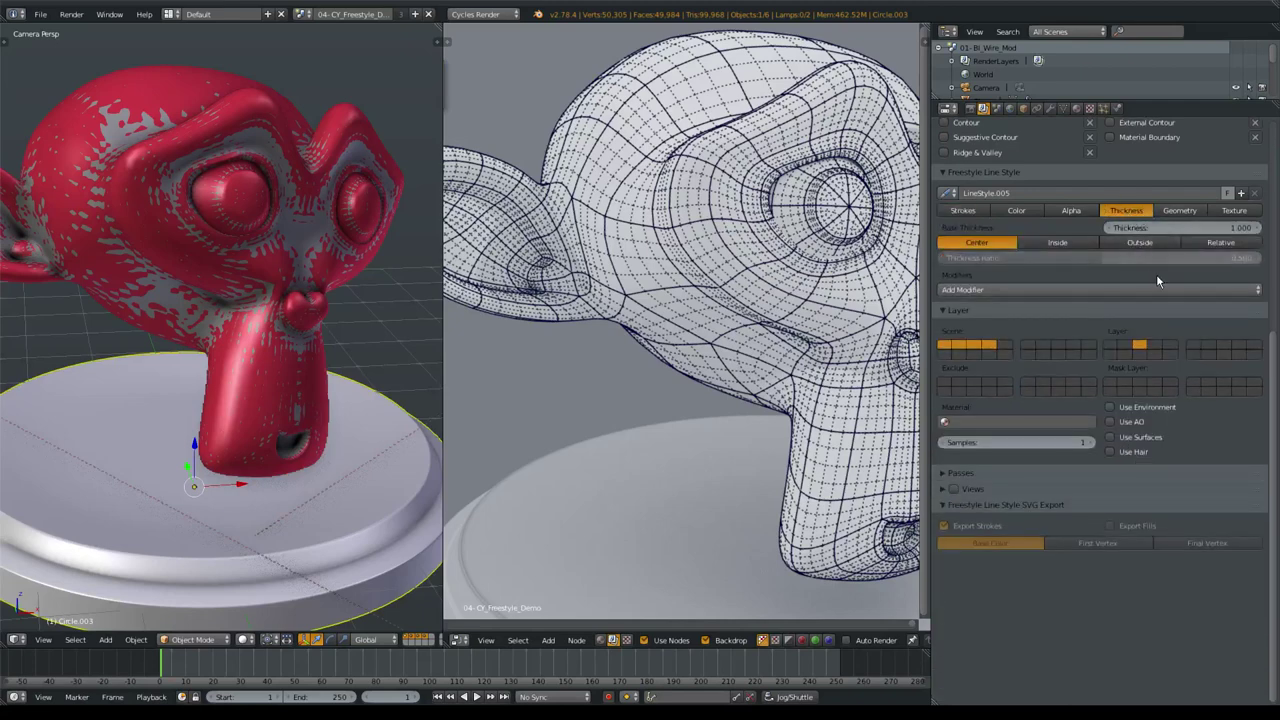
left_click(962, 210)
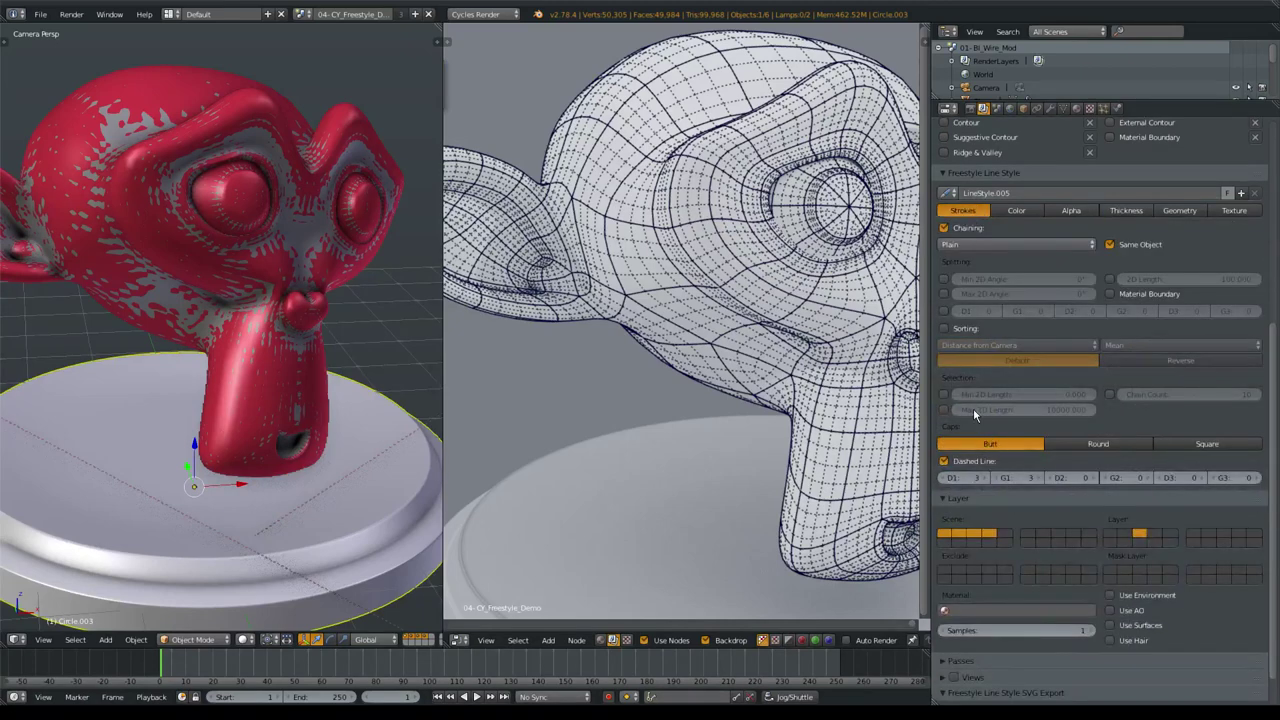
scroll(968, 445, "up", 1)
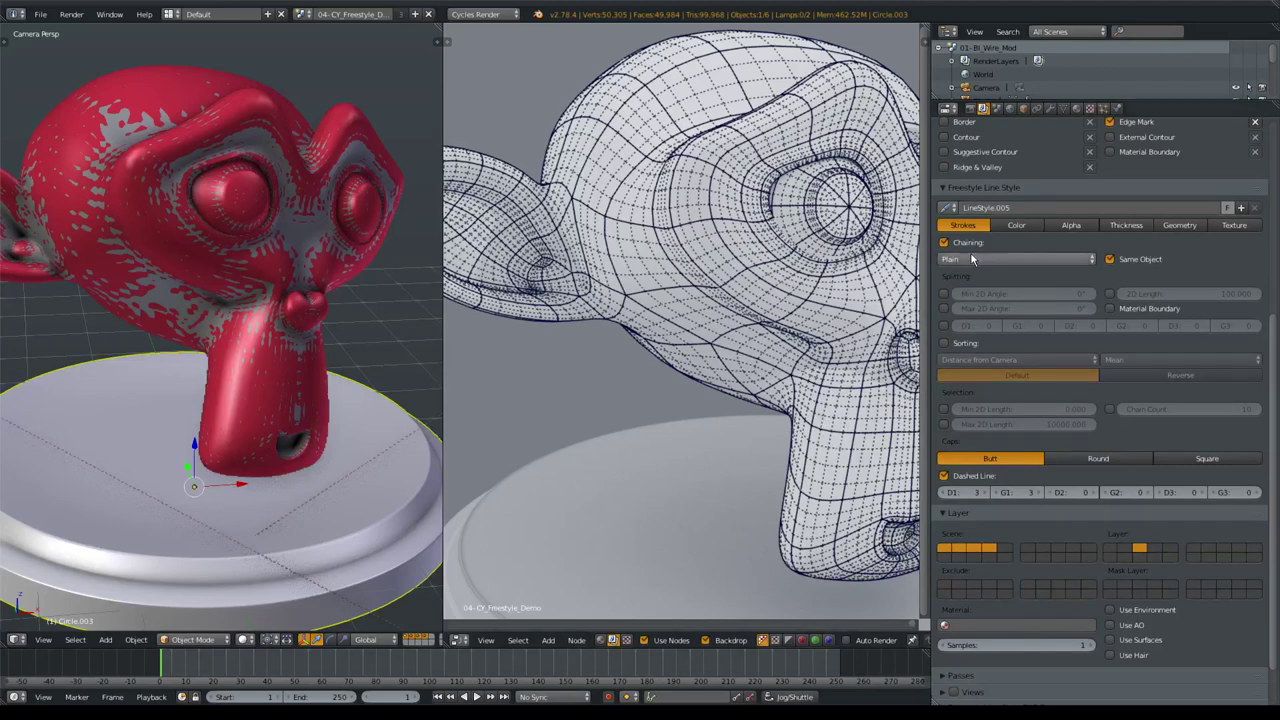
scroll(1056, 400, "up", 8)
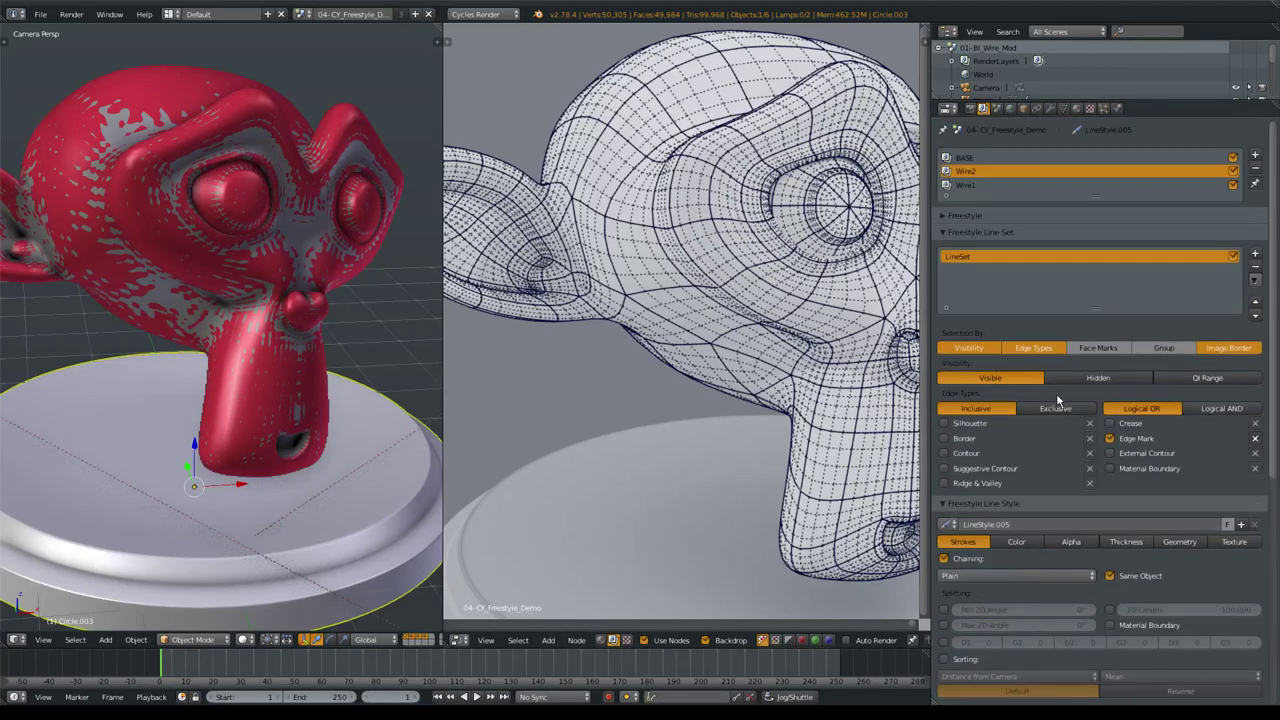
Collapse the line set and line style panels and toggle Use Surfaces for Wire2.
left_click(956, 234)
left_click(960, 248)
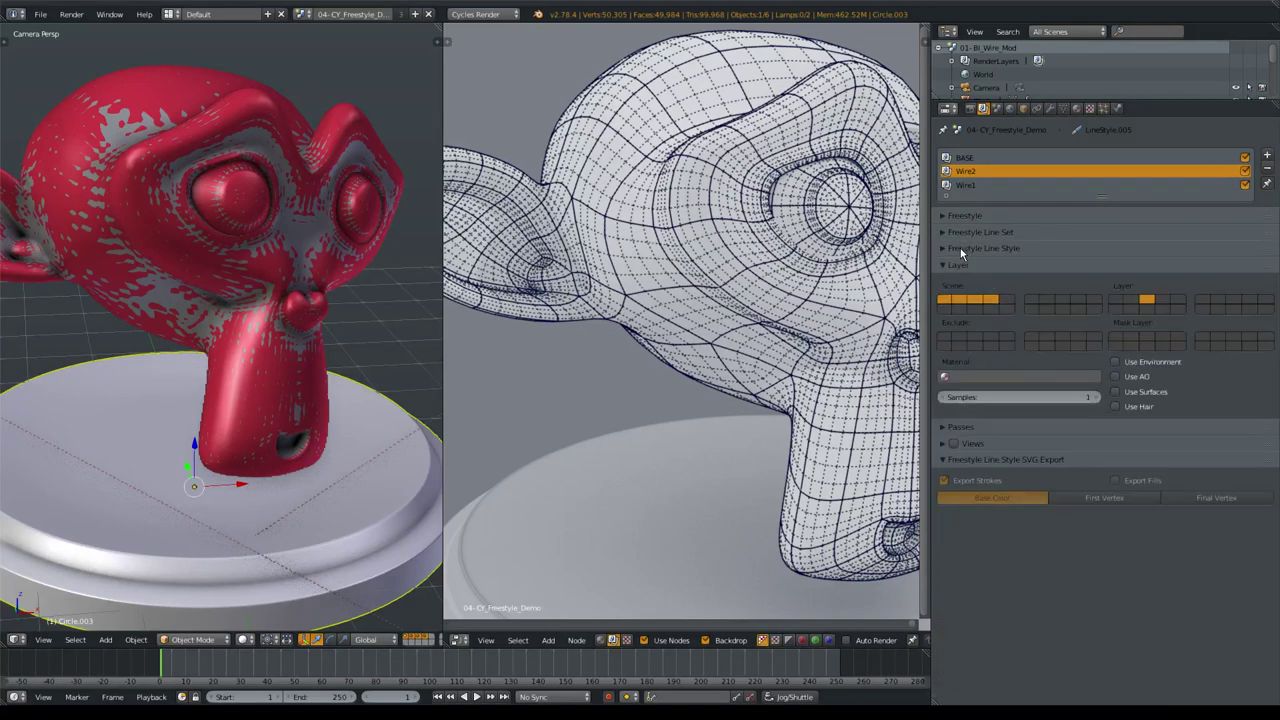
left_click(1139, 396)
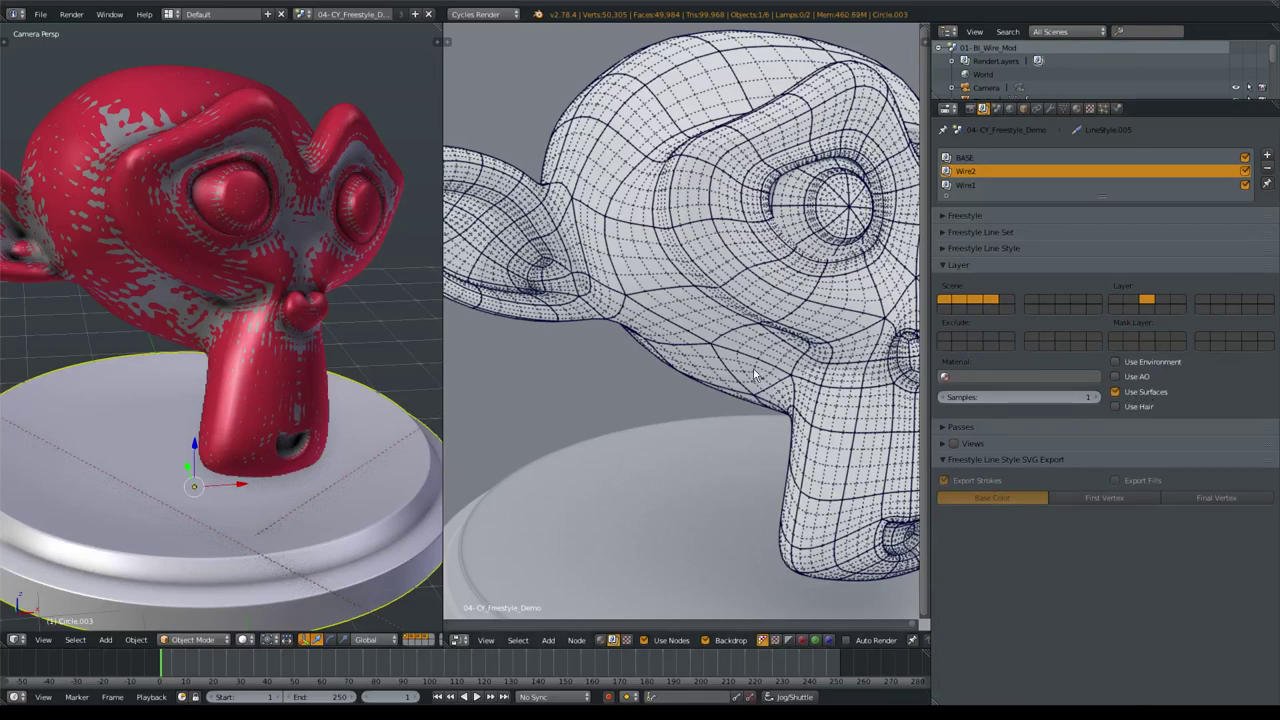
Render the left viewport in Cycles, limited to the Wire2 render layer.
key("shift+z")
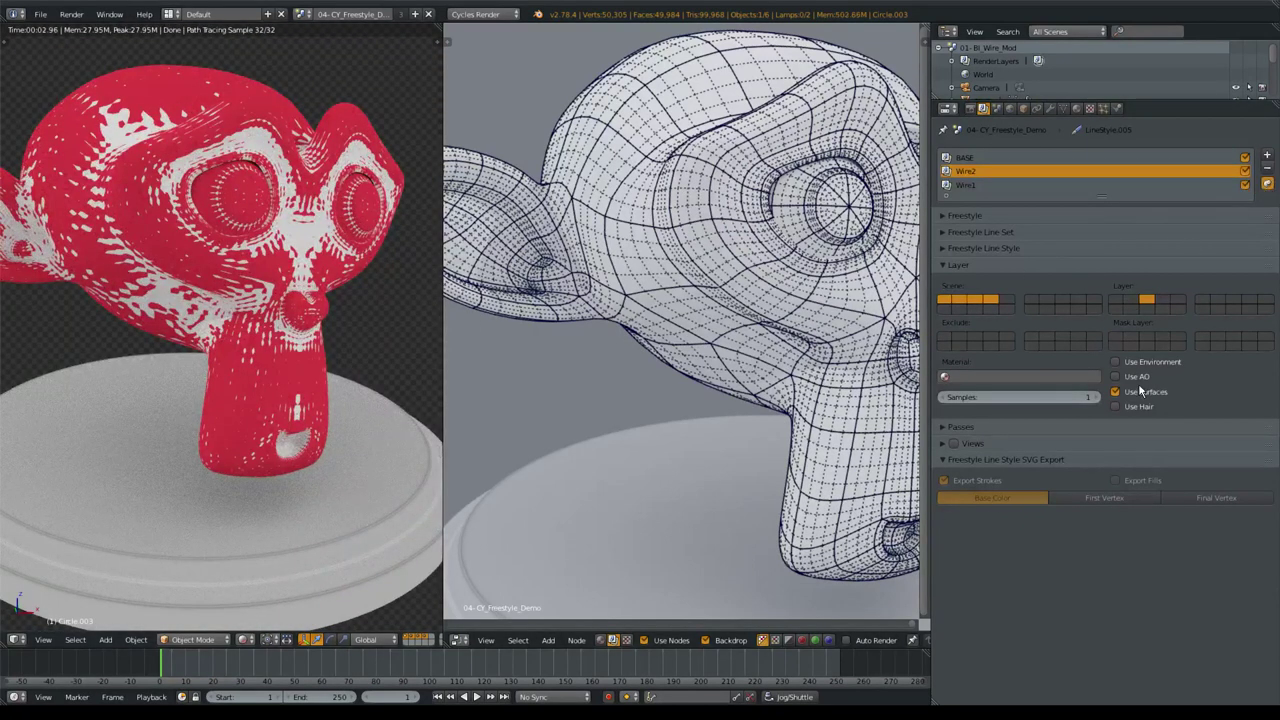
scroll(376, 639, "down", 5)
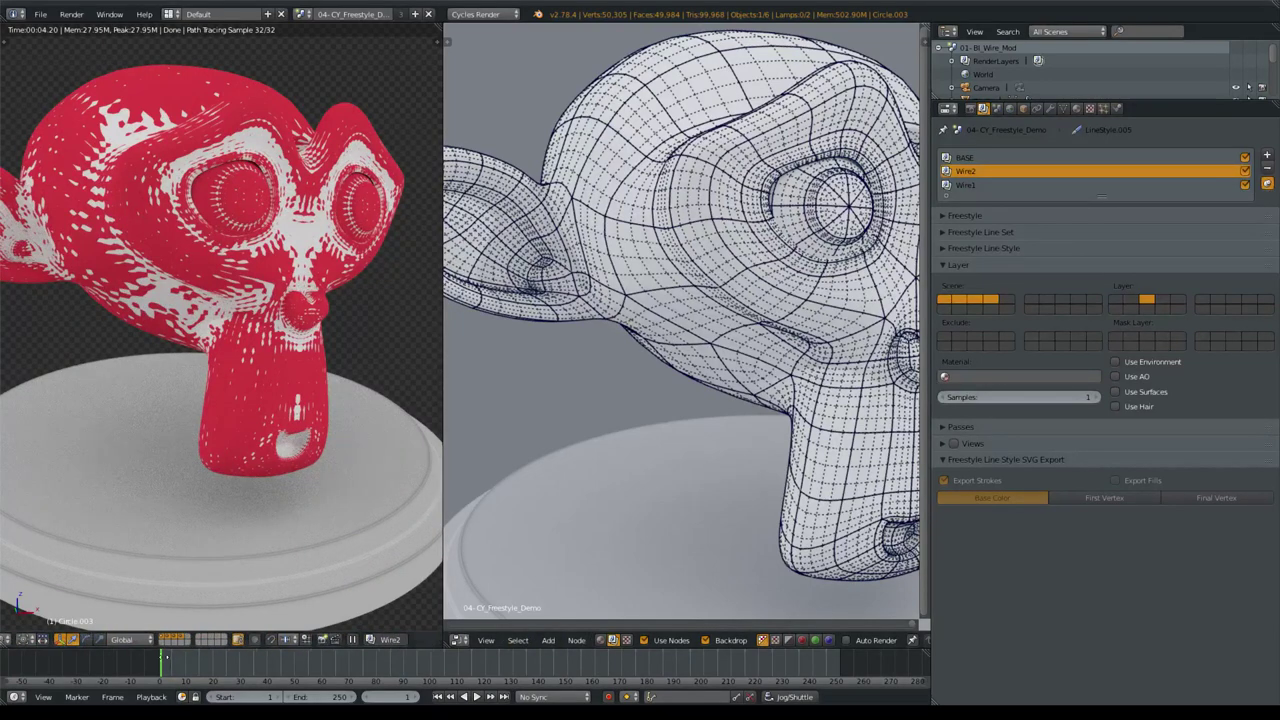
left_click(376, 639)
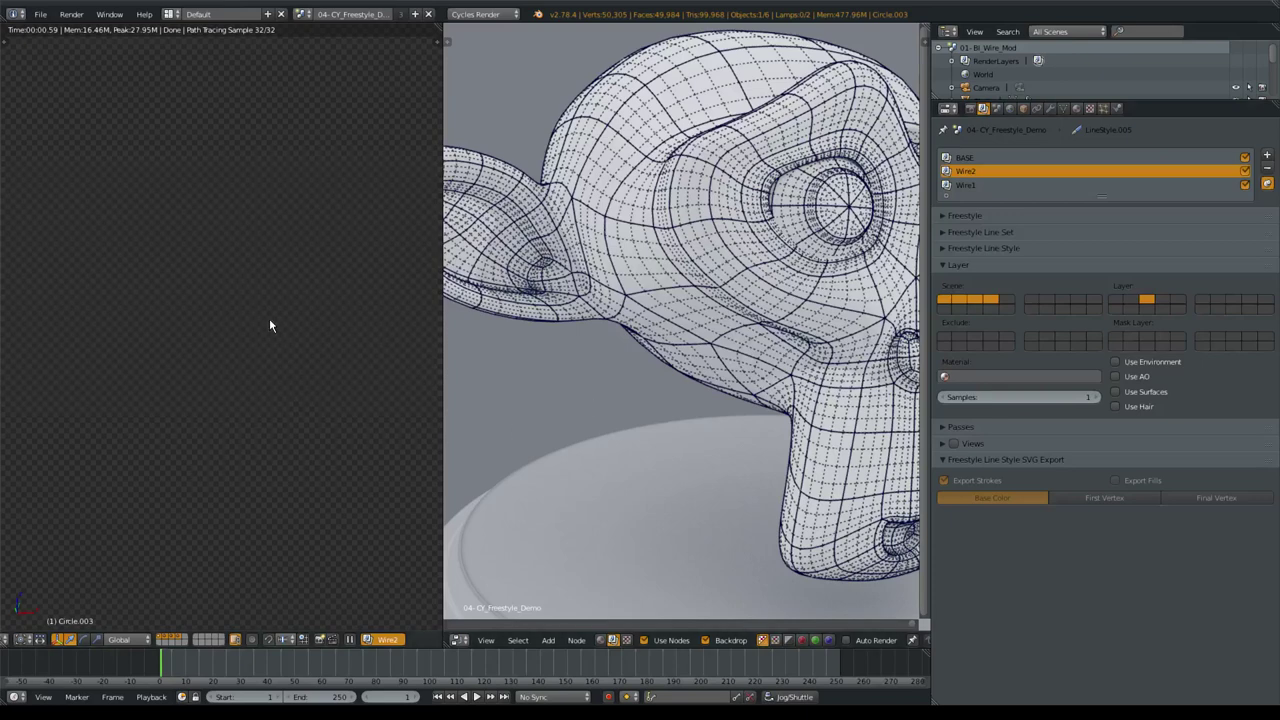
Return the viewport to solid shading, render the frame, and display the Wire2 layer with alpha.
key("z")
left_click(273, 443)
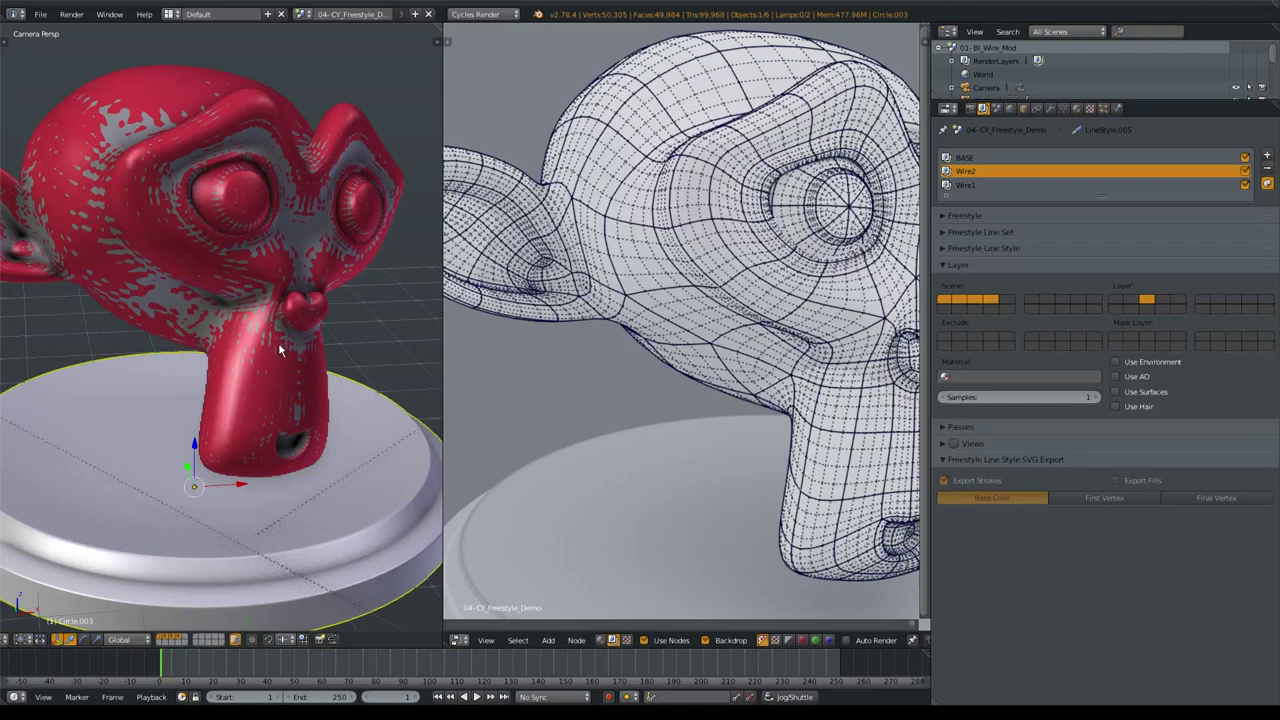
key("F12")
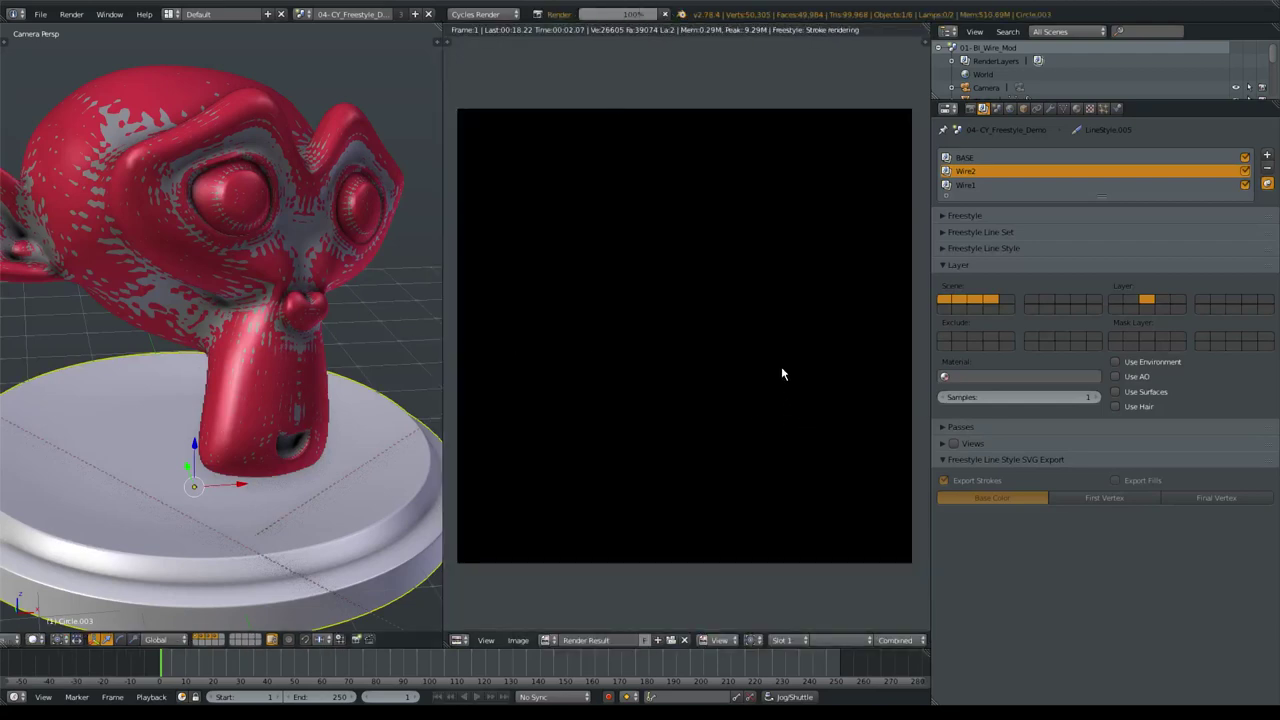
scroll(780, 640, "down", 3)
left_click(745, 640)
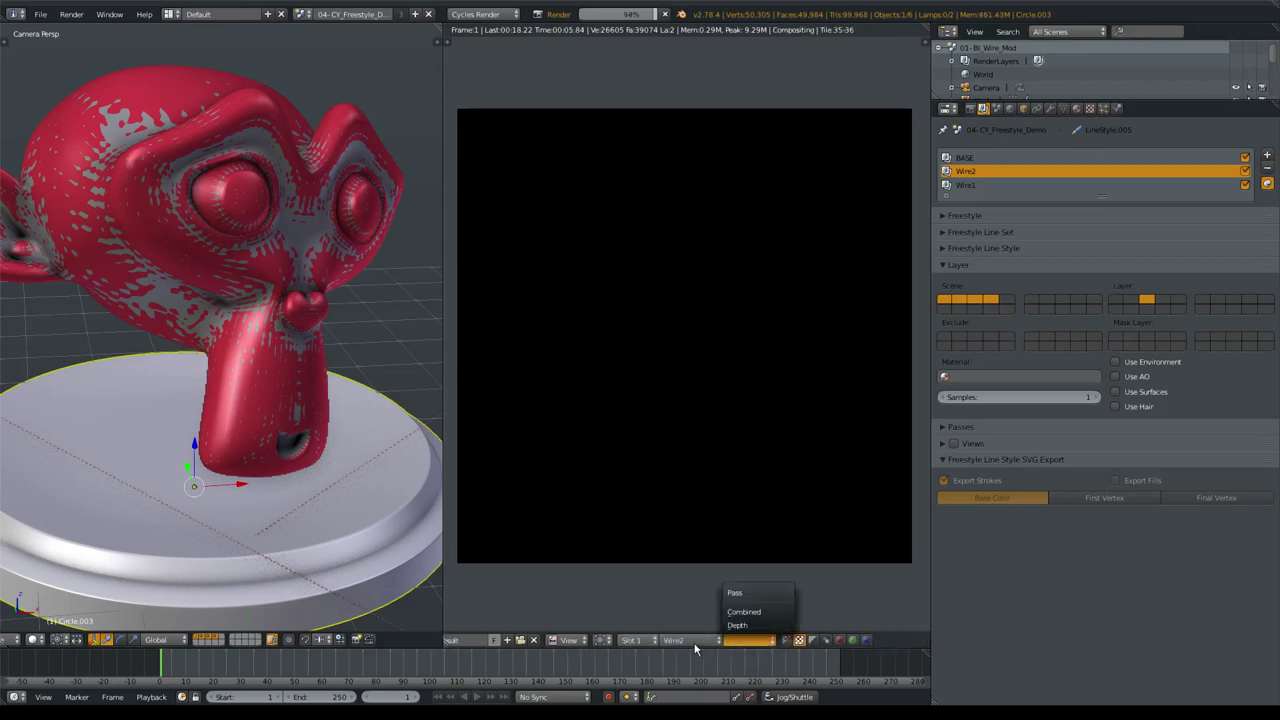
left_click(697, 641)
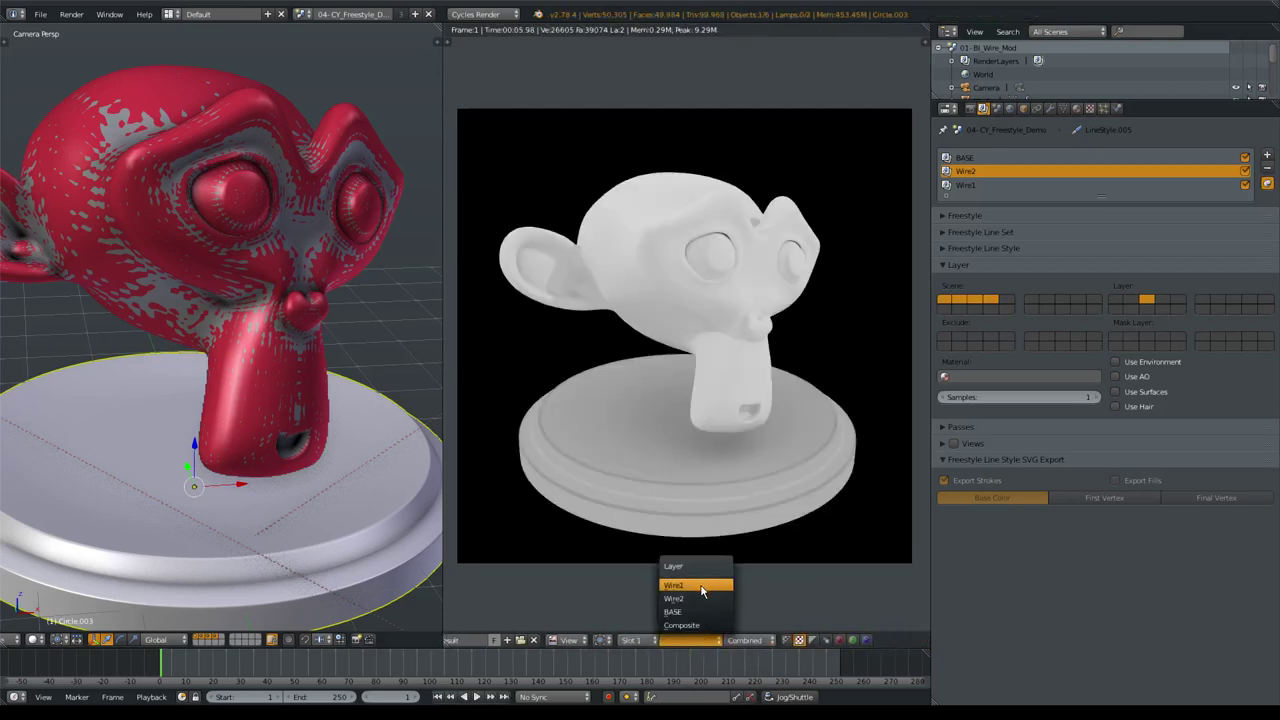
left_click(700, 599)
left_click(745, 640)
left_click(760, 617)
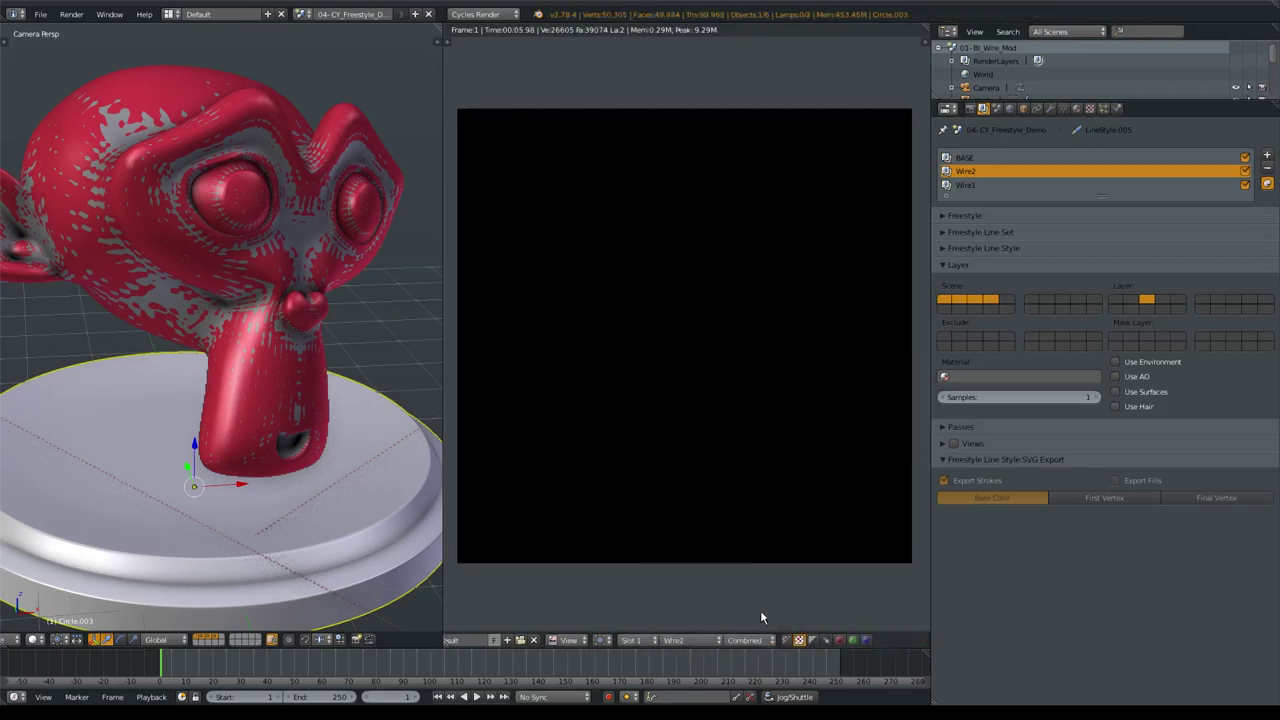
left_click(786, 640)
Toggle Use Surfaces on and back off for Wire2, then pan to frame Suzanne's whole head.
middle_click_drag(678, 494, 722, 454)
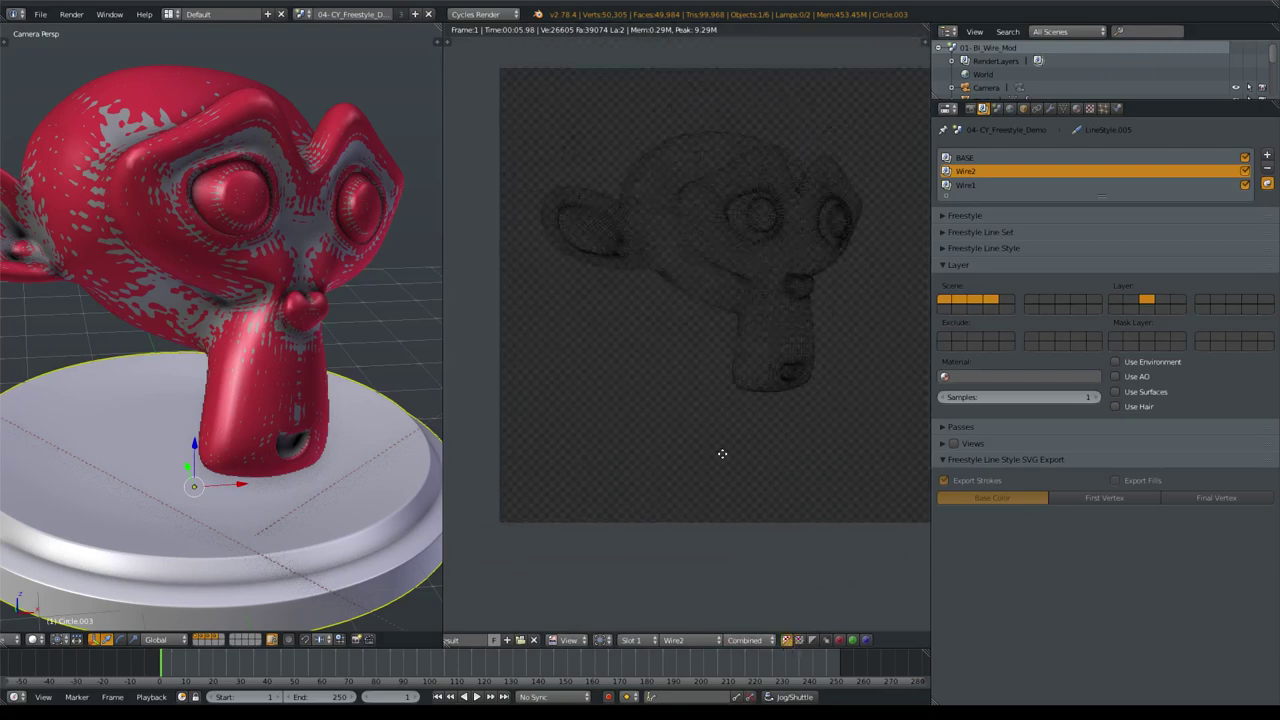
scroll(722, 454, "up", 5)
scroll(838, 287, "down", 1)
left_click(1115, 391)
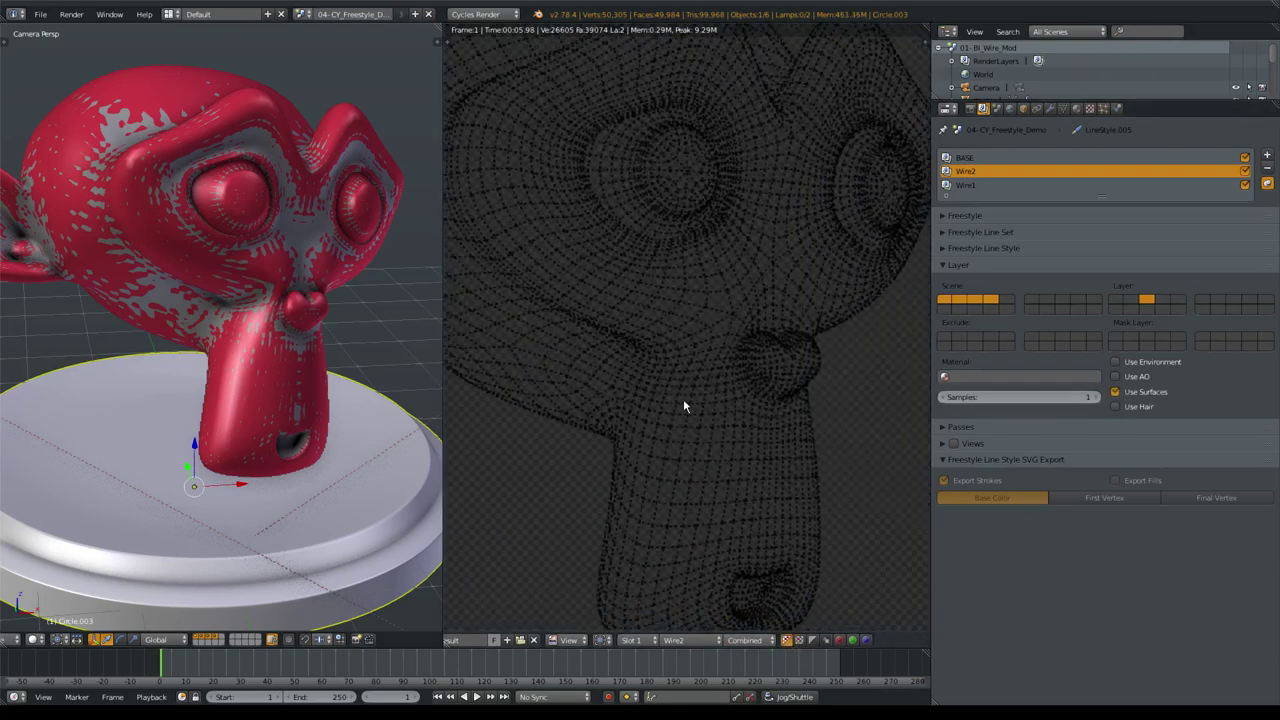
left_click(1115, 391)
middle_click_drag(677, 245, 717, 230)
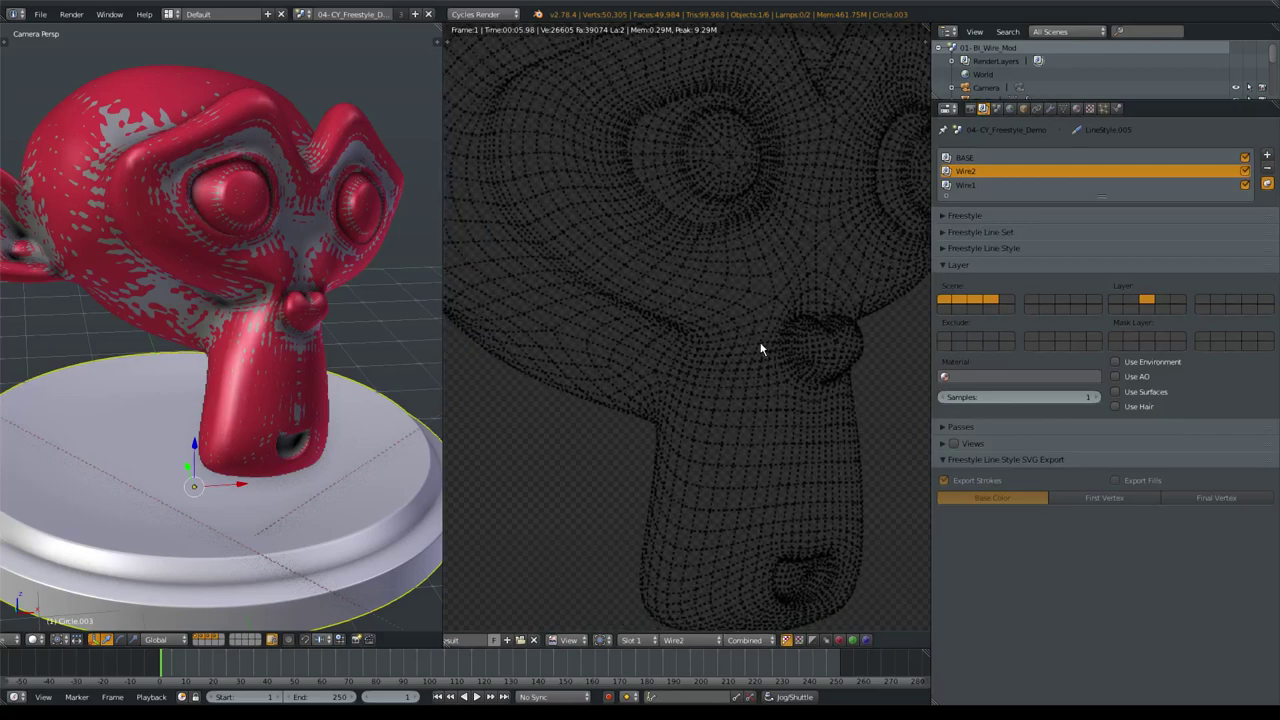
middle_click_drag(760, 348, 756, 287)
scroll(745, 295, "down", 3)
scroll(740, 340, "down", 1)
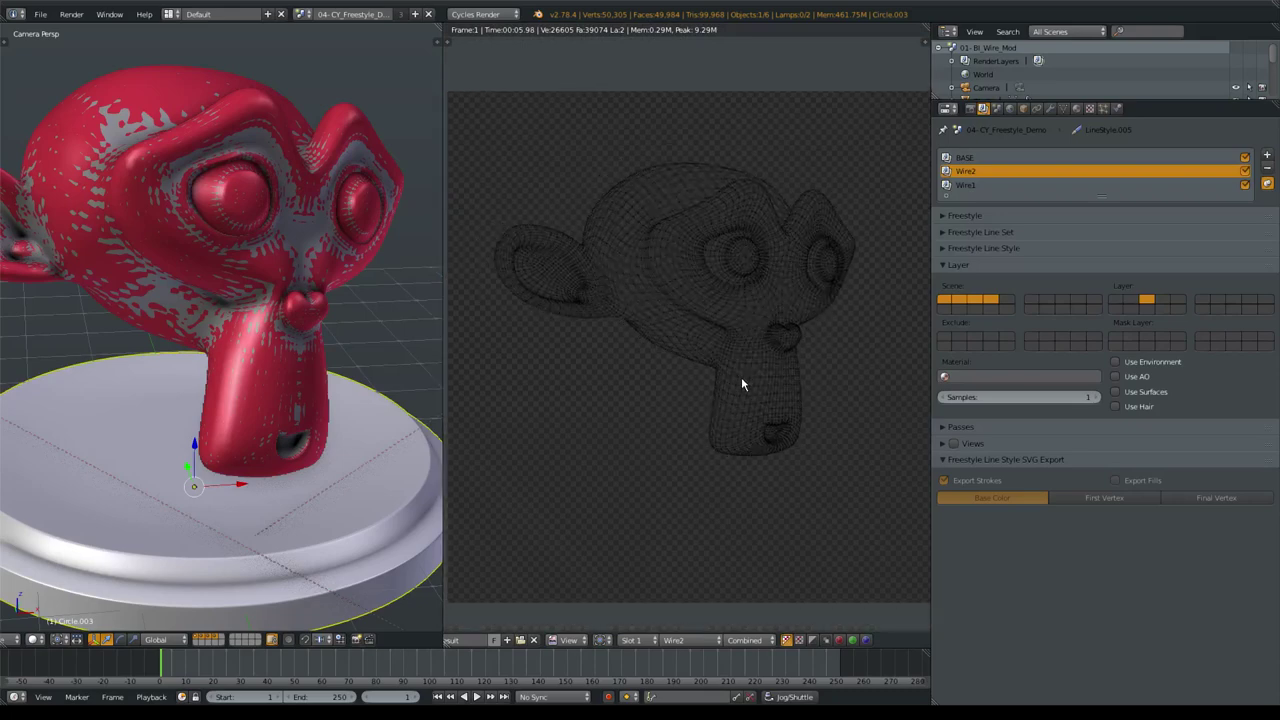
key("ctrl+Up")
key("ctrl+Up")
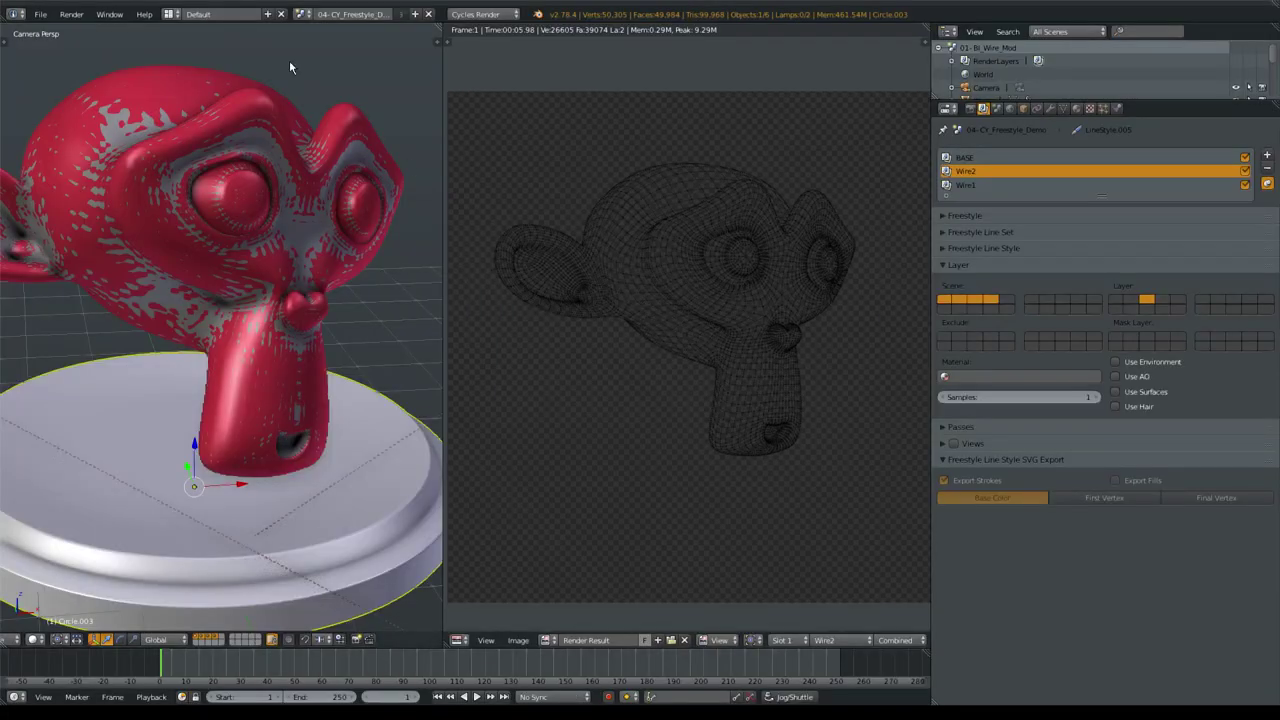
Switch to the 05-BI_BONUS_WIRE_MAT scene and show Suzanne's Material properties.
left_click(300, 14)
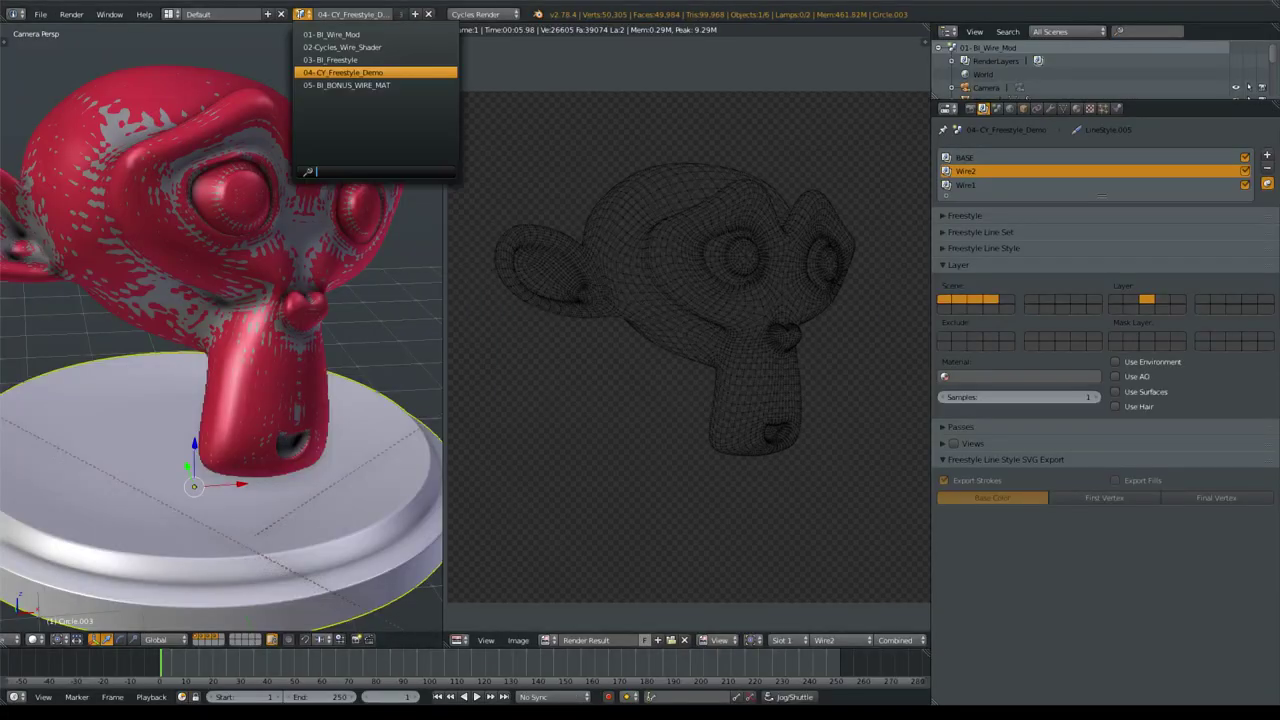
left_click(350, 86)
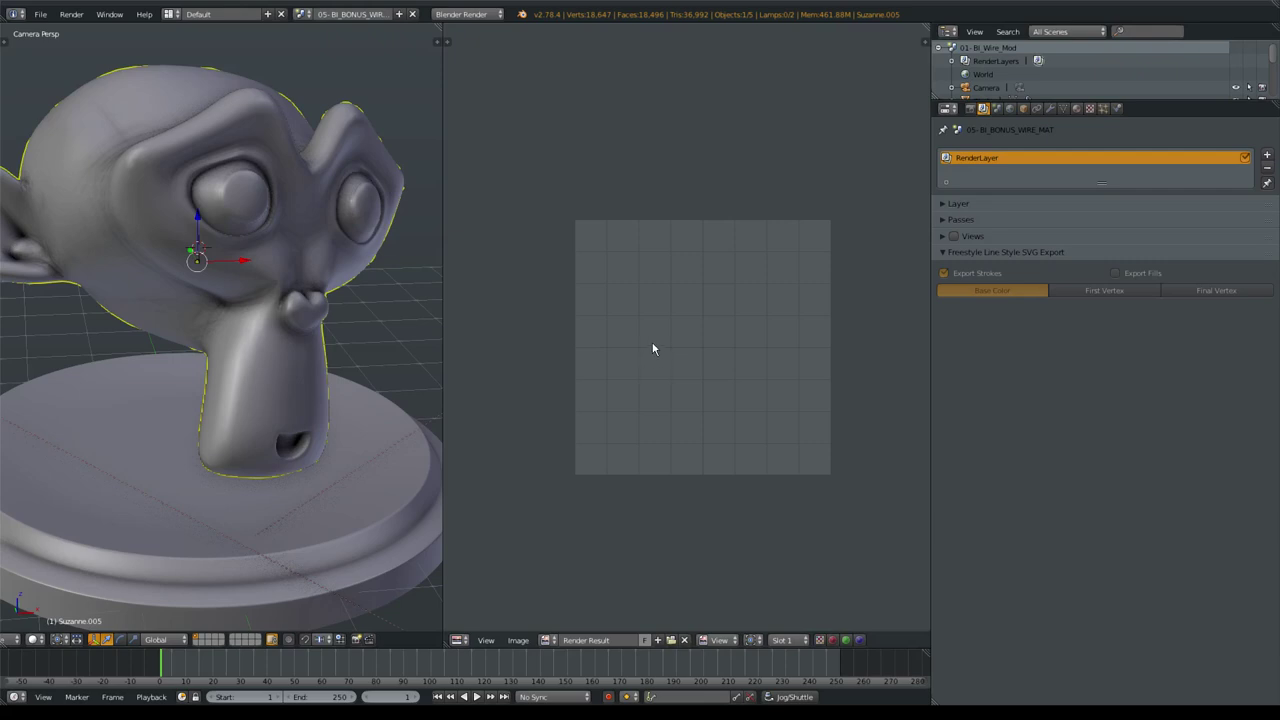
left_click(1076, 108)
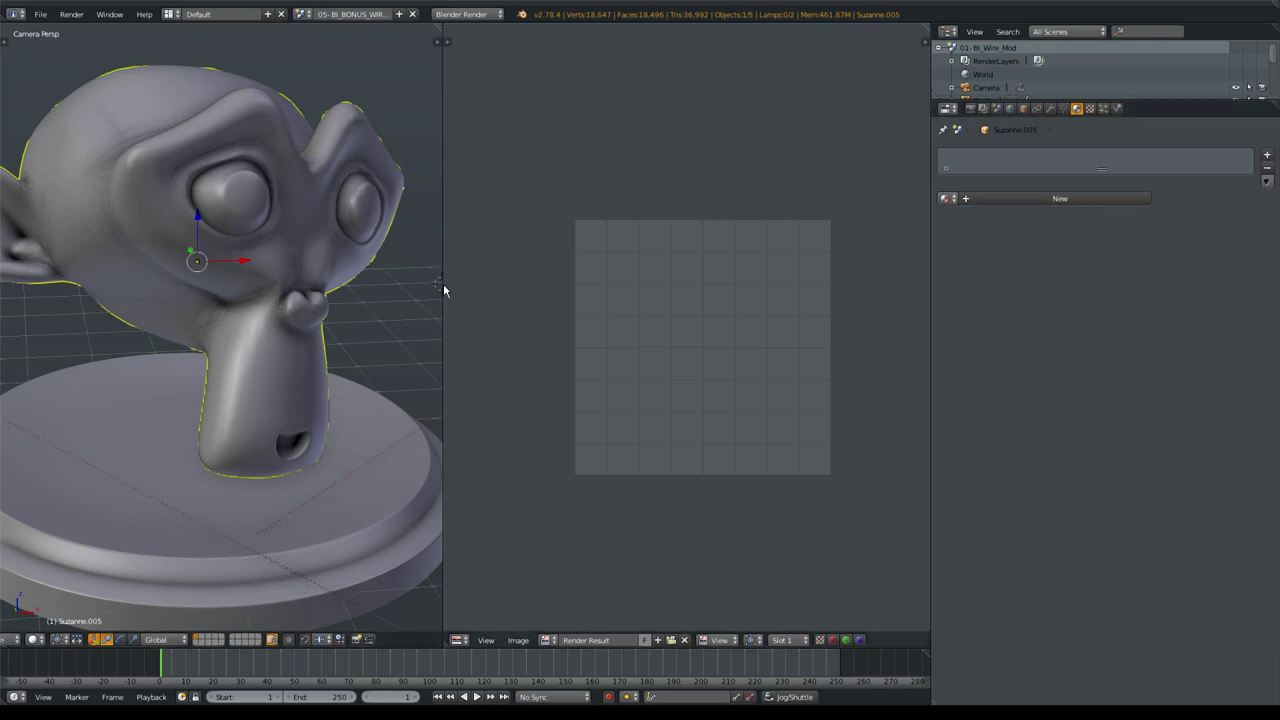
Widen the 3D viewport and view Suzanne through the camera in solid shading, slightly from above.
left_click_drag(442, 283, 557, 280)
middle_click_drag(557, 280, 491, 323)
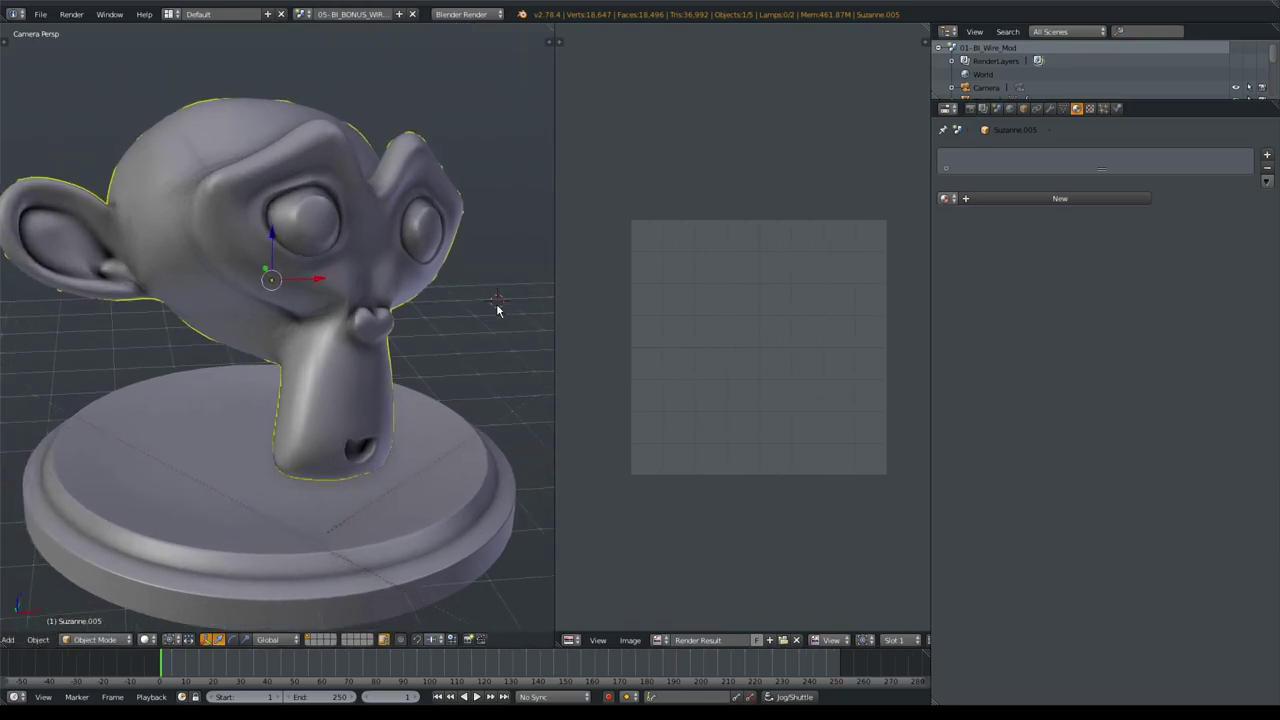
scroll(477, 294, "down", 3)
key("KP_0")
key("alt+z")
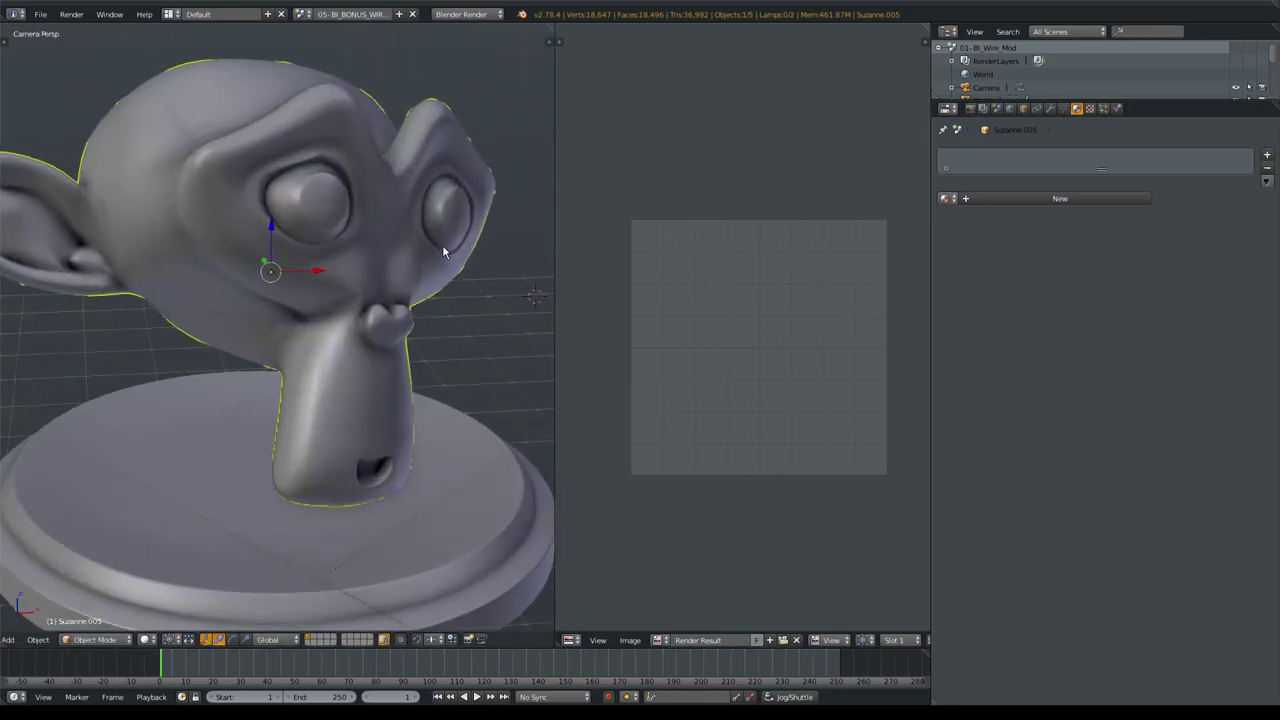
middle_click_drag(449, 286, 449, 380)
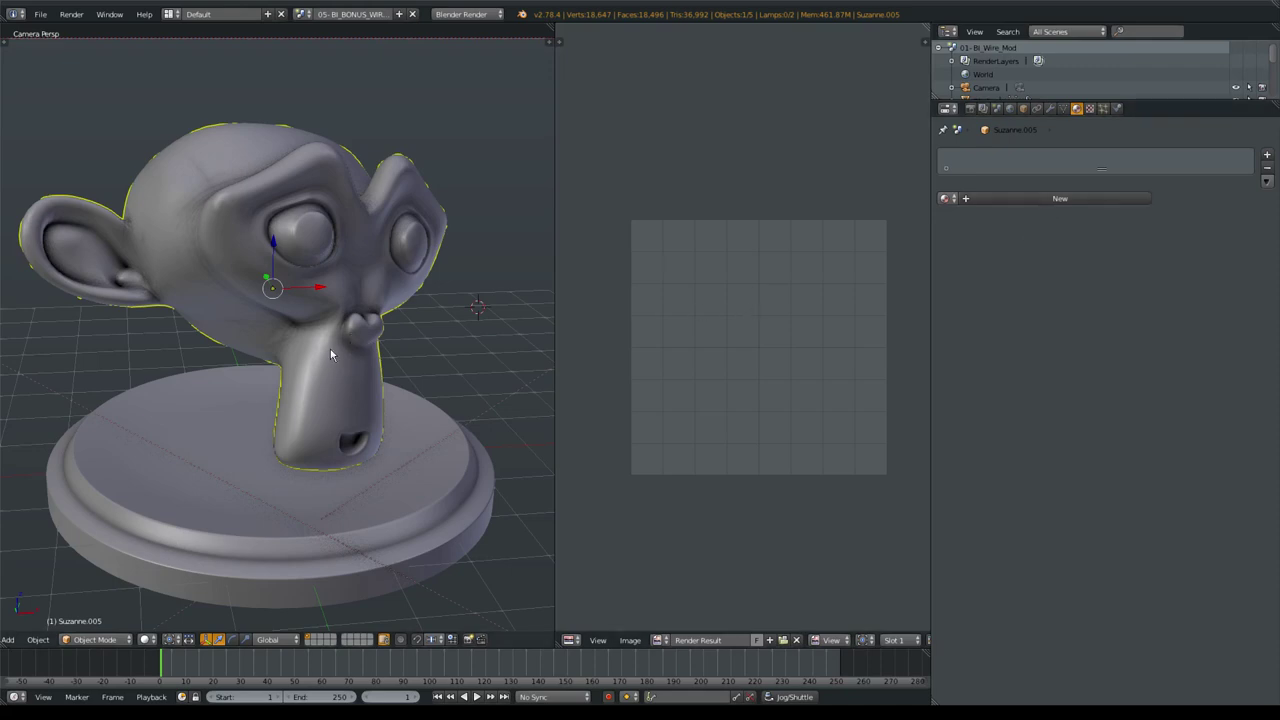
Switch to rendered shading and give Suzanne a new material of the Wire type.
key("z")
left_click(500, 200)
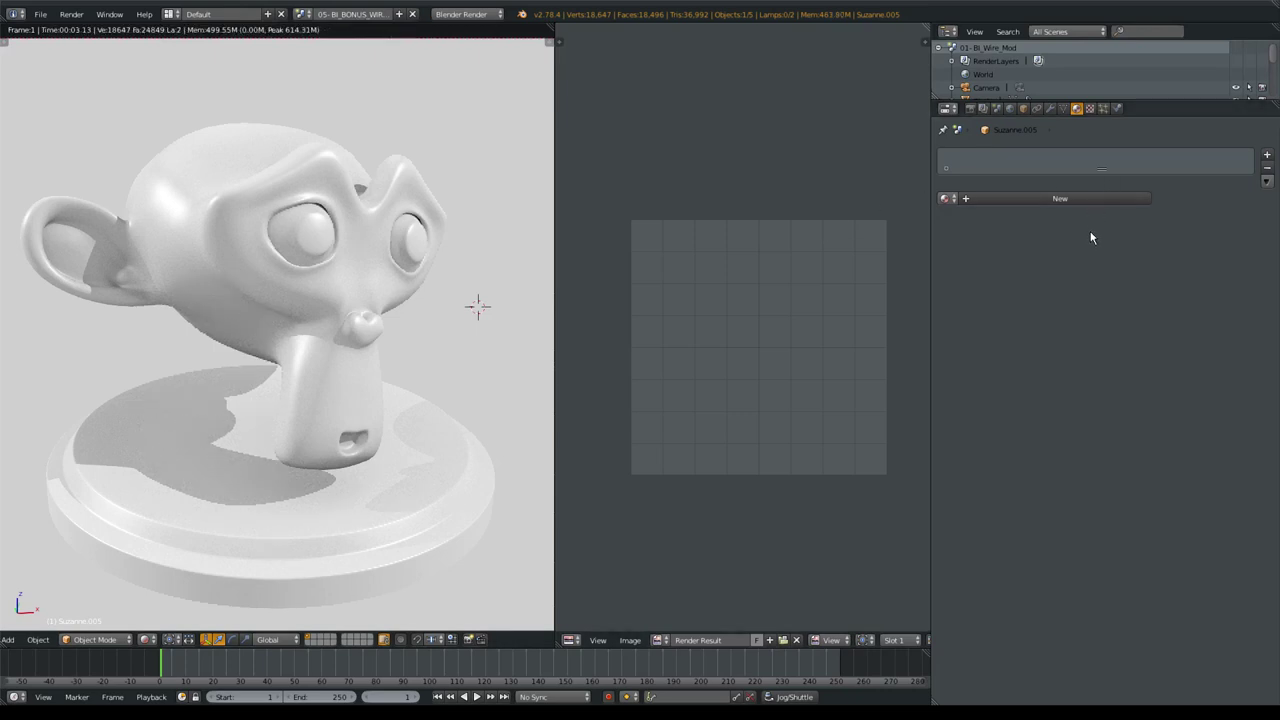
left_click(1087, 198)
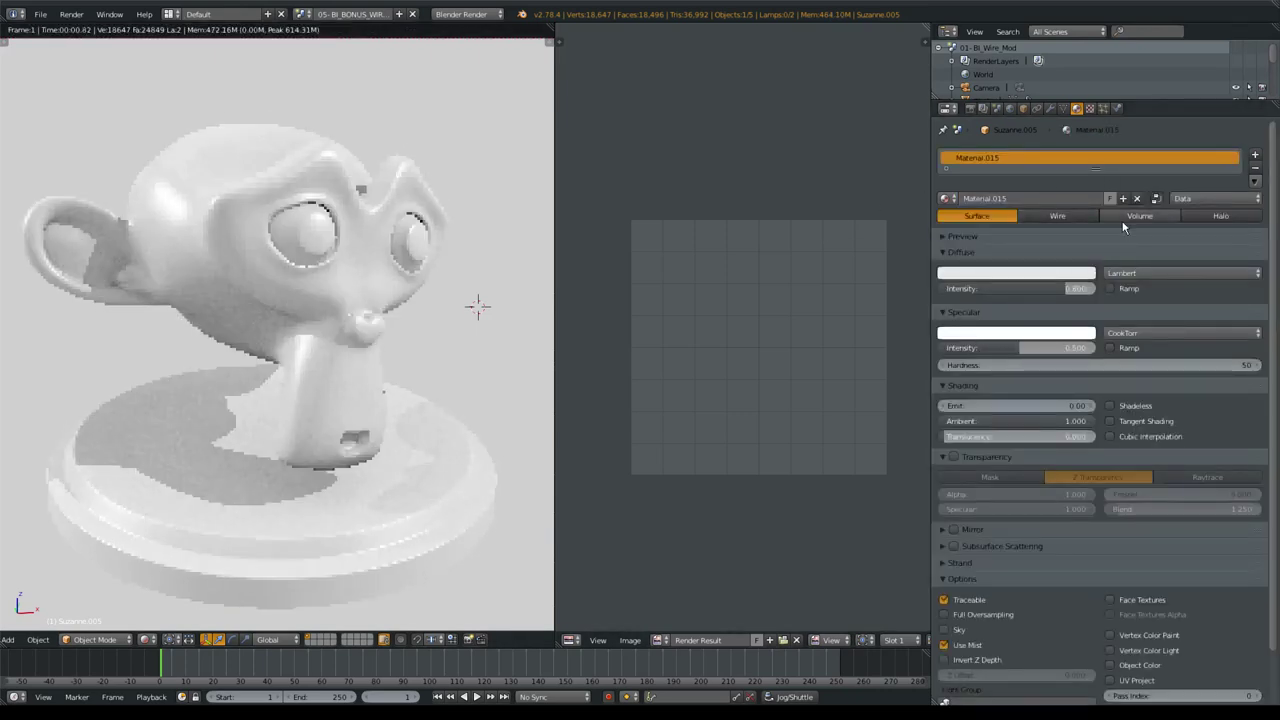
left_click(1071, 215)
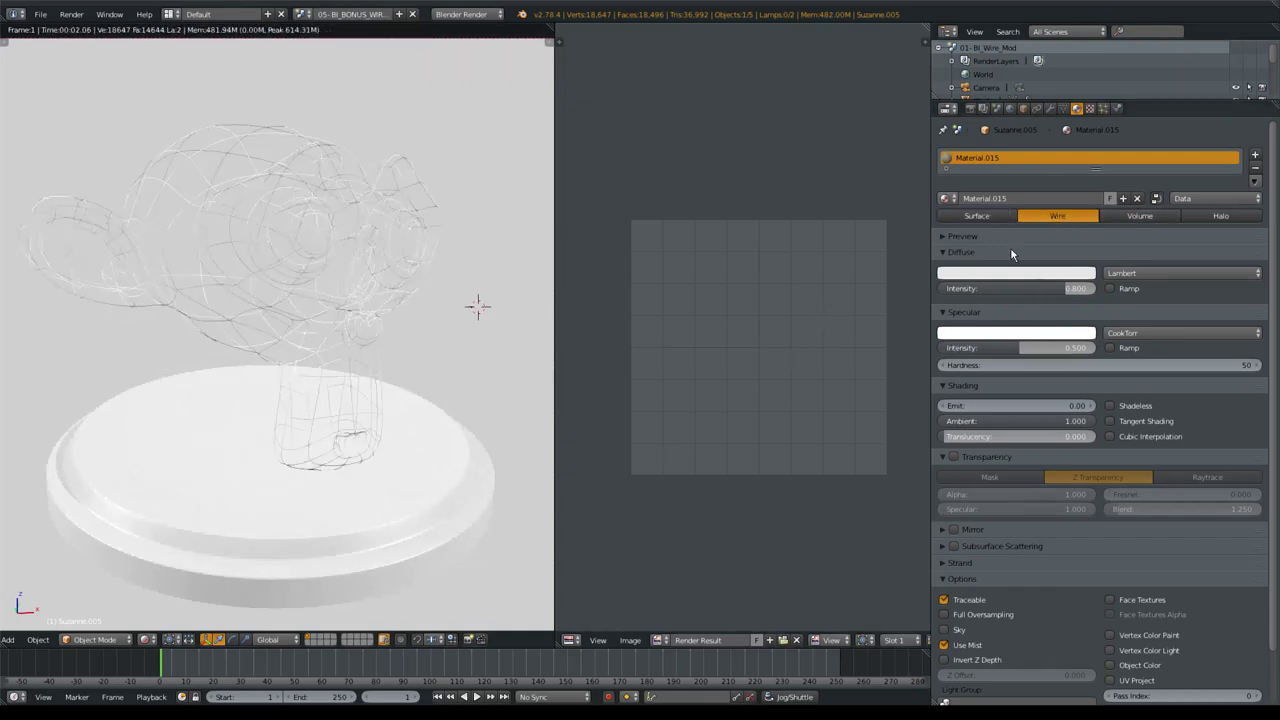
left_click(1145, 216)
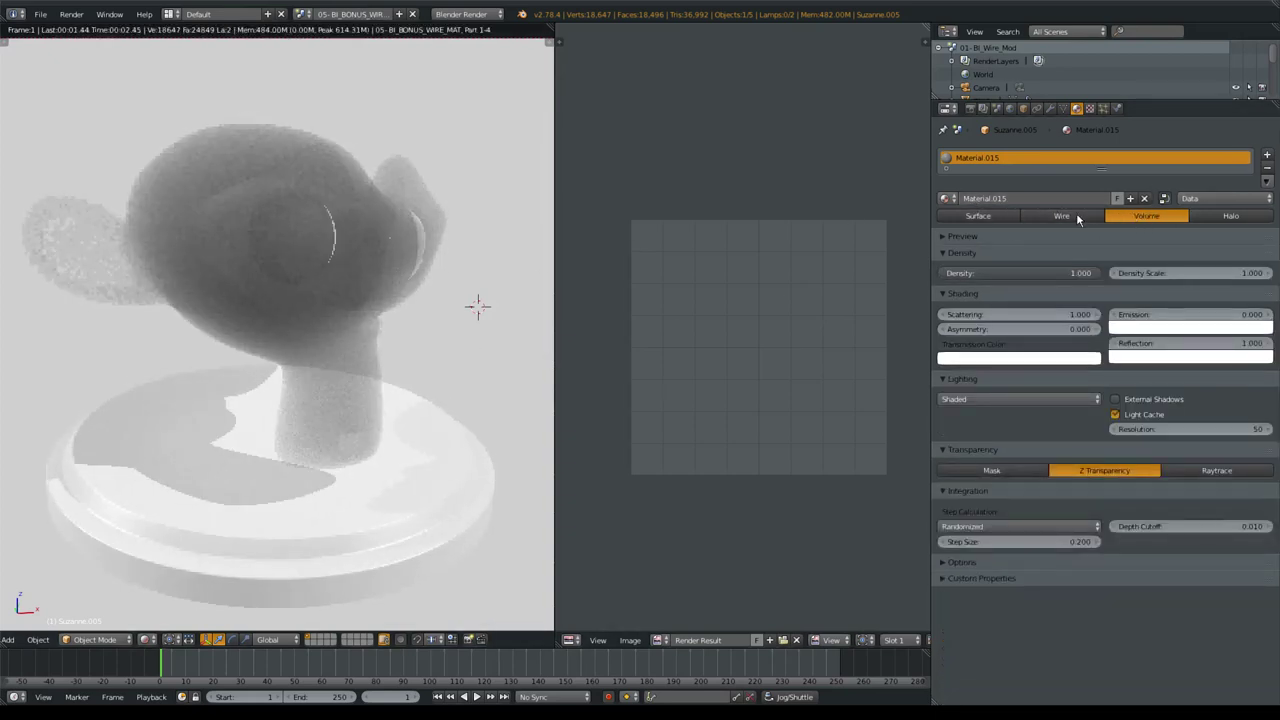
left_click(1230, 216)
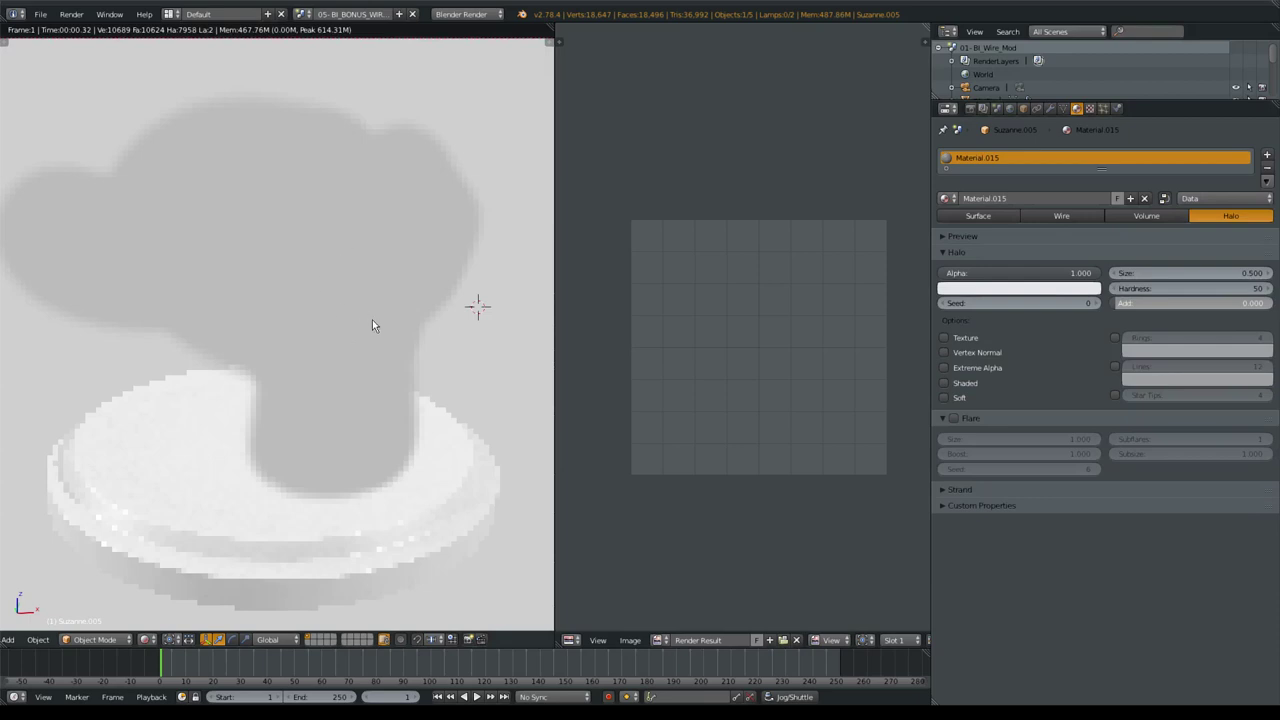
left_click(1061, 215)
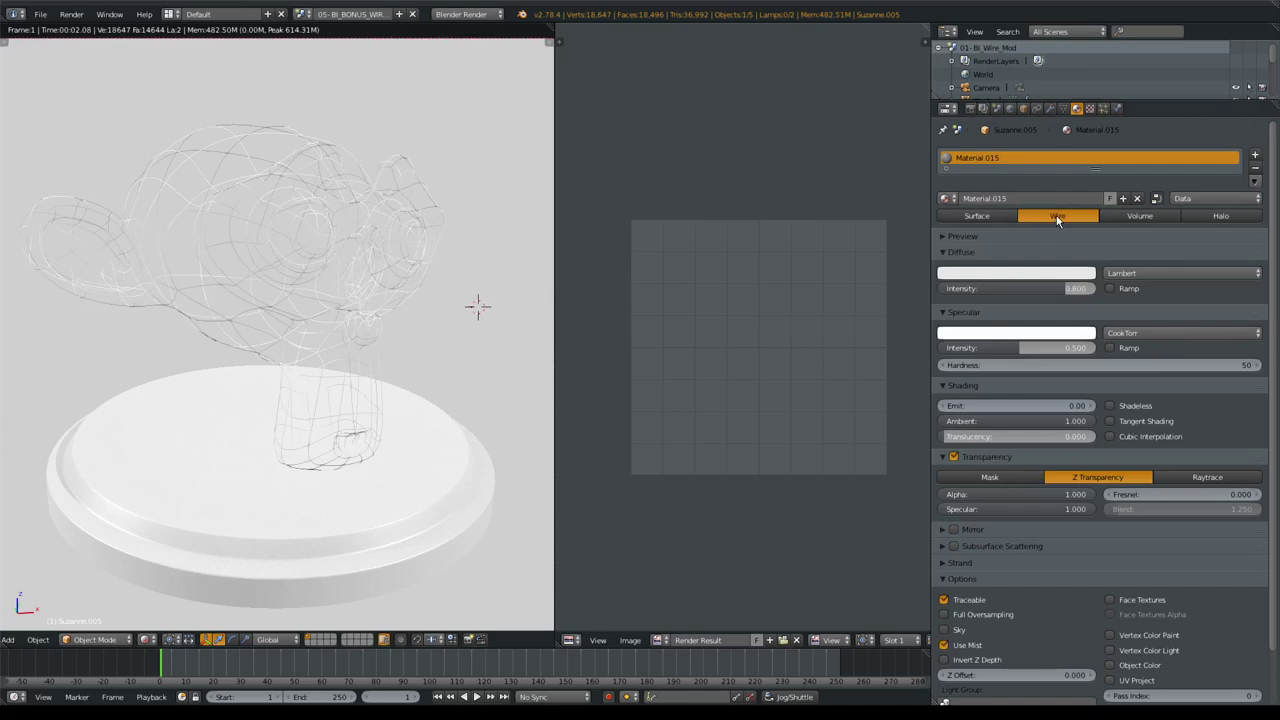
Set the wire material's diffuse colour to black and enlarge the material slot list.
left_click(1053, 273)
left_click_drag(1057, 161, 1057, 225)
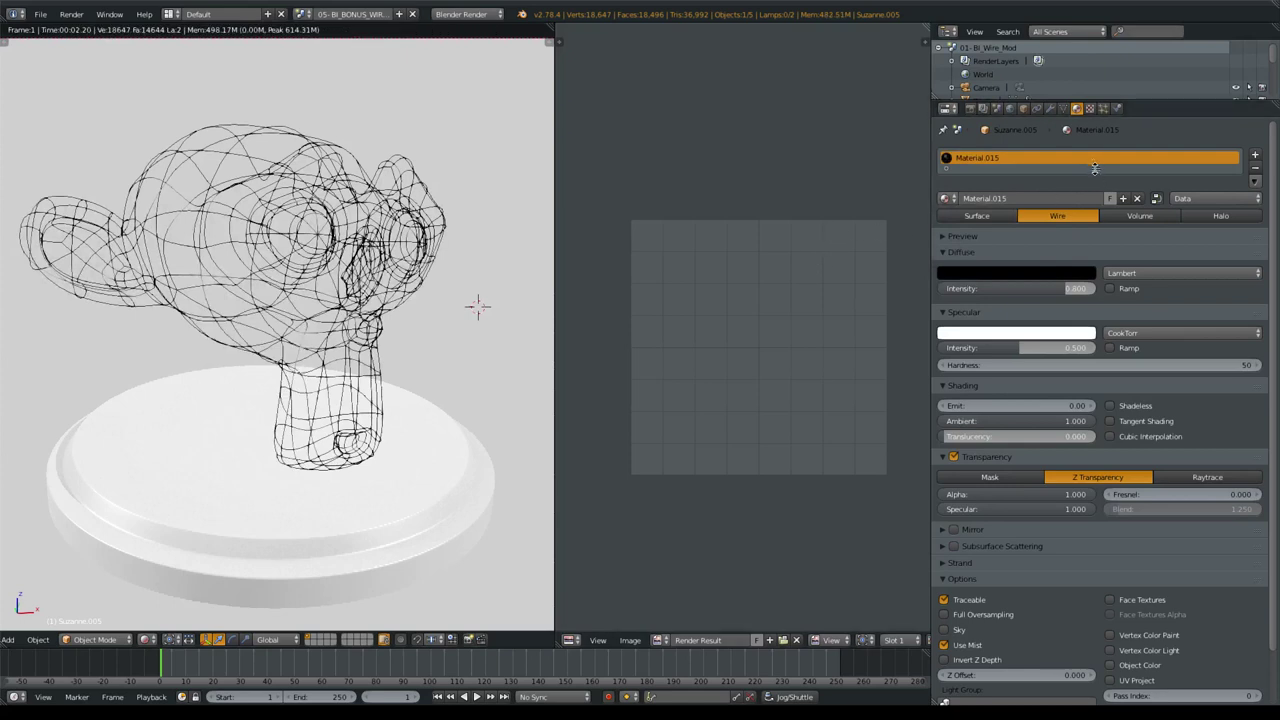
left_click_drag(1094, 168, 1094, 182)
Add a second slot assigned to all faces with new surface Material.016, then preview rendered.
left_click(1255, 155)
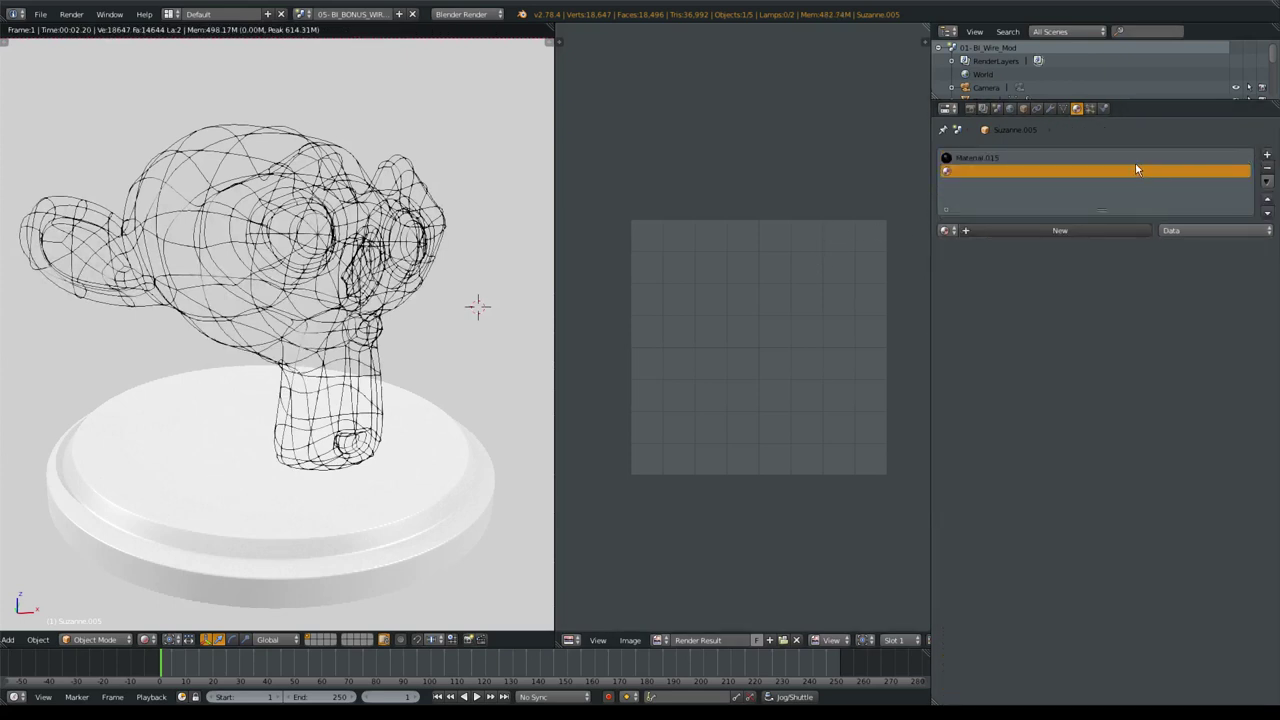
key("shift+z")
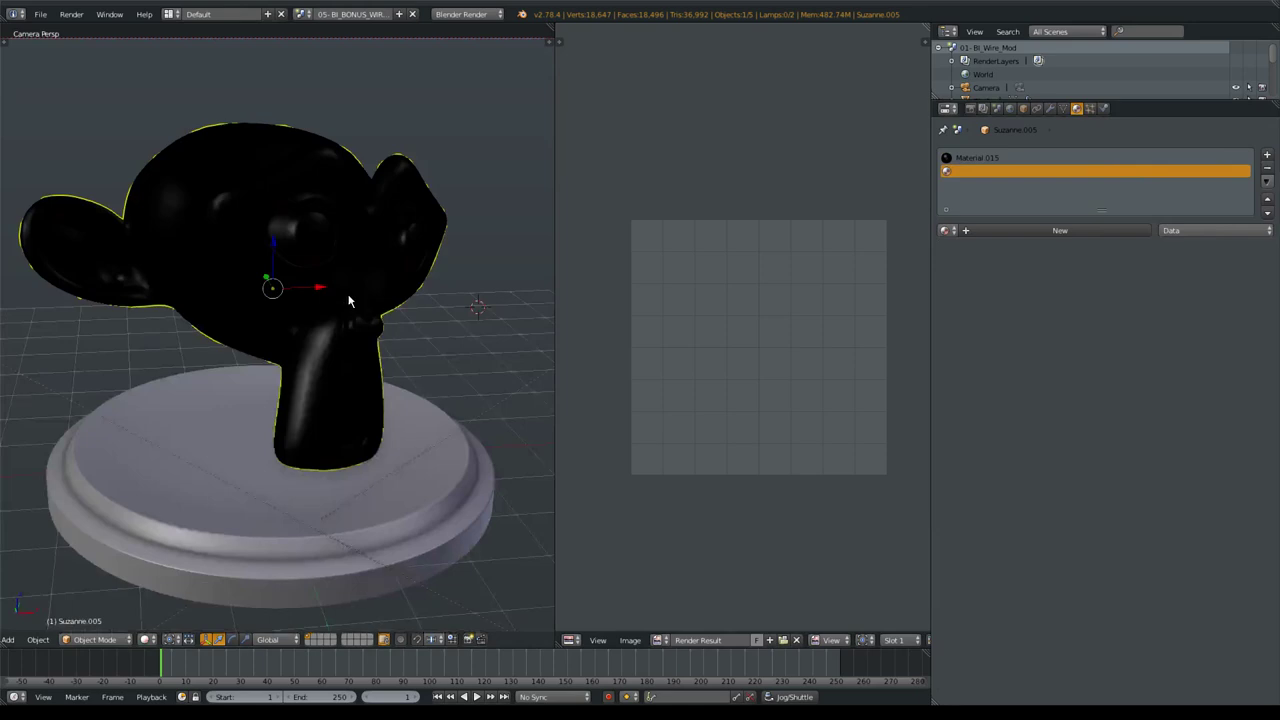
key("Tab")
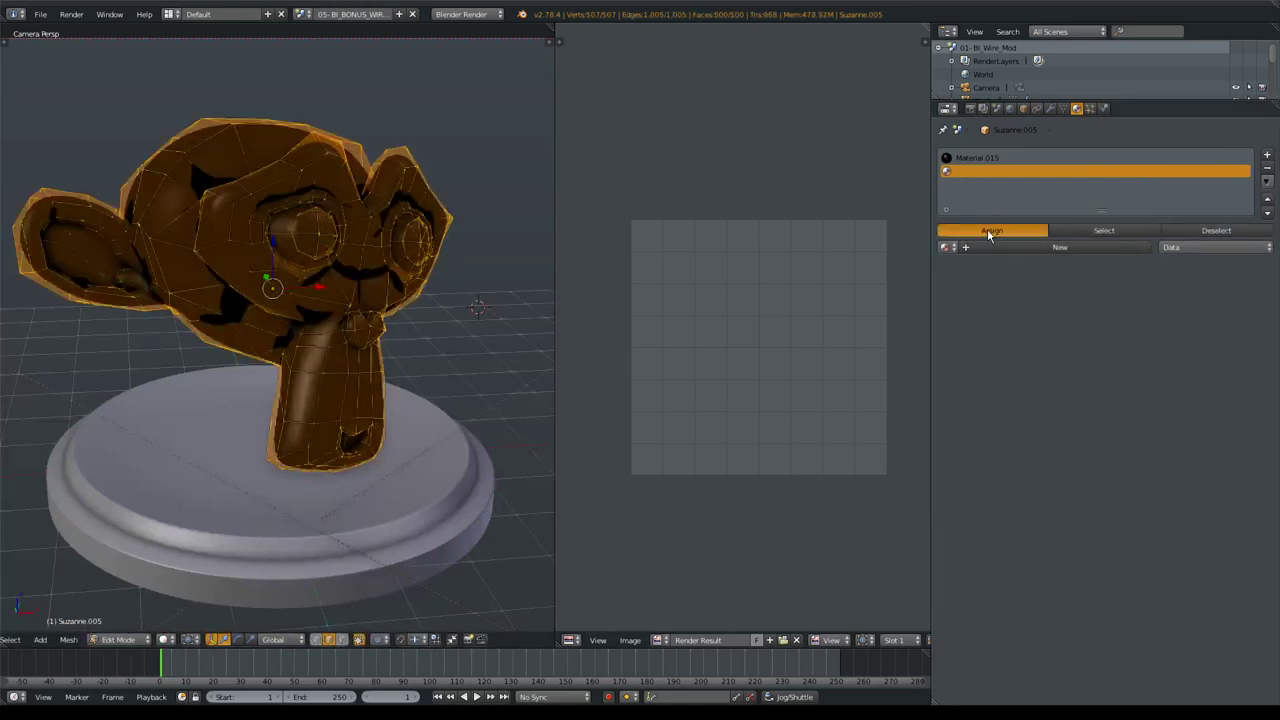
left_click(991, 230)
key("Tab")
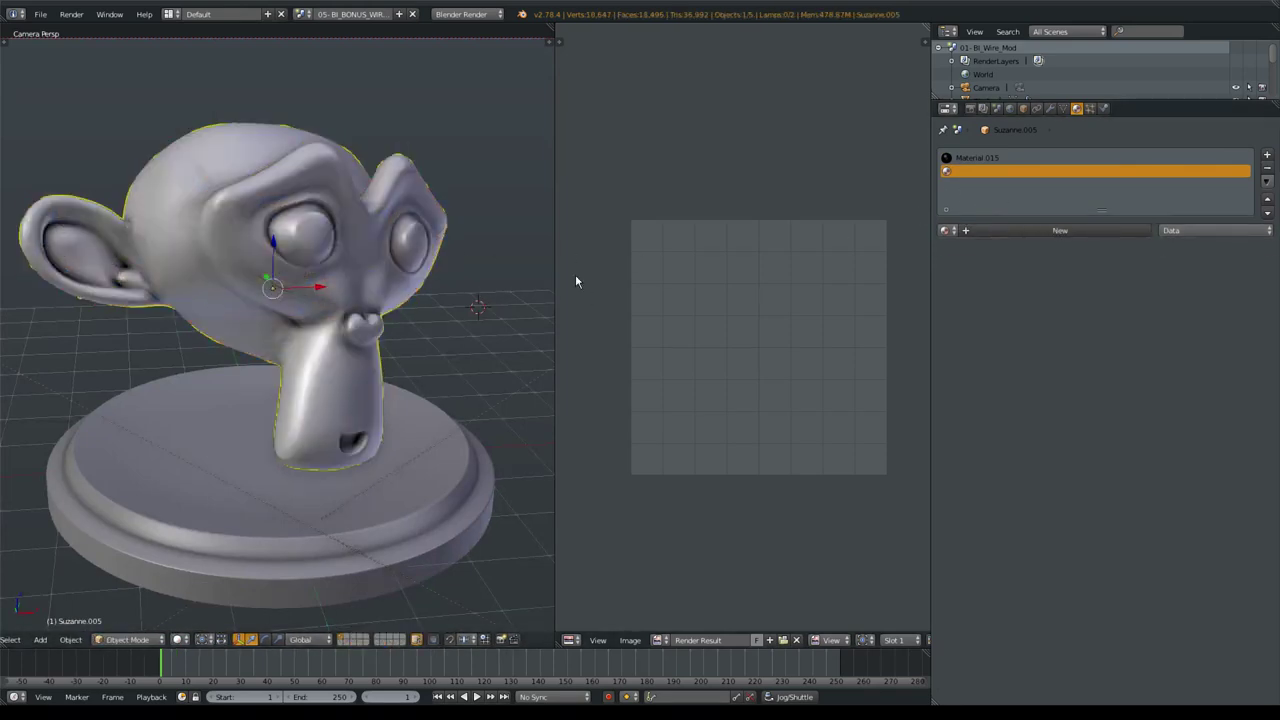
left_click(1000, 232)
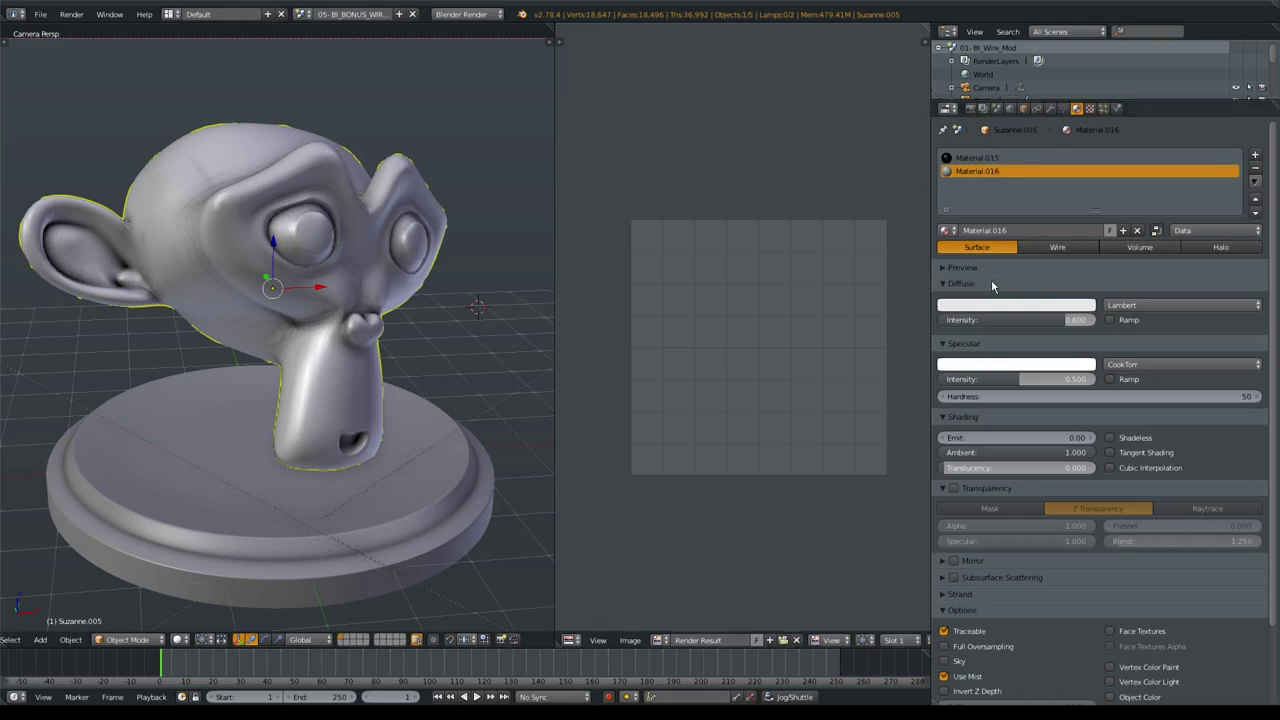
key("shift+z")
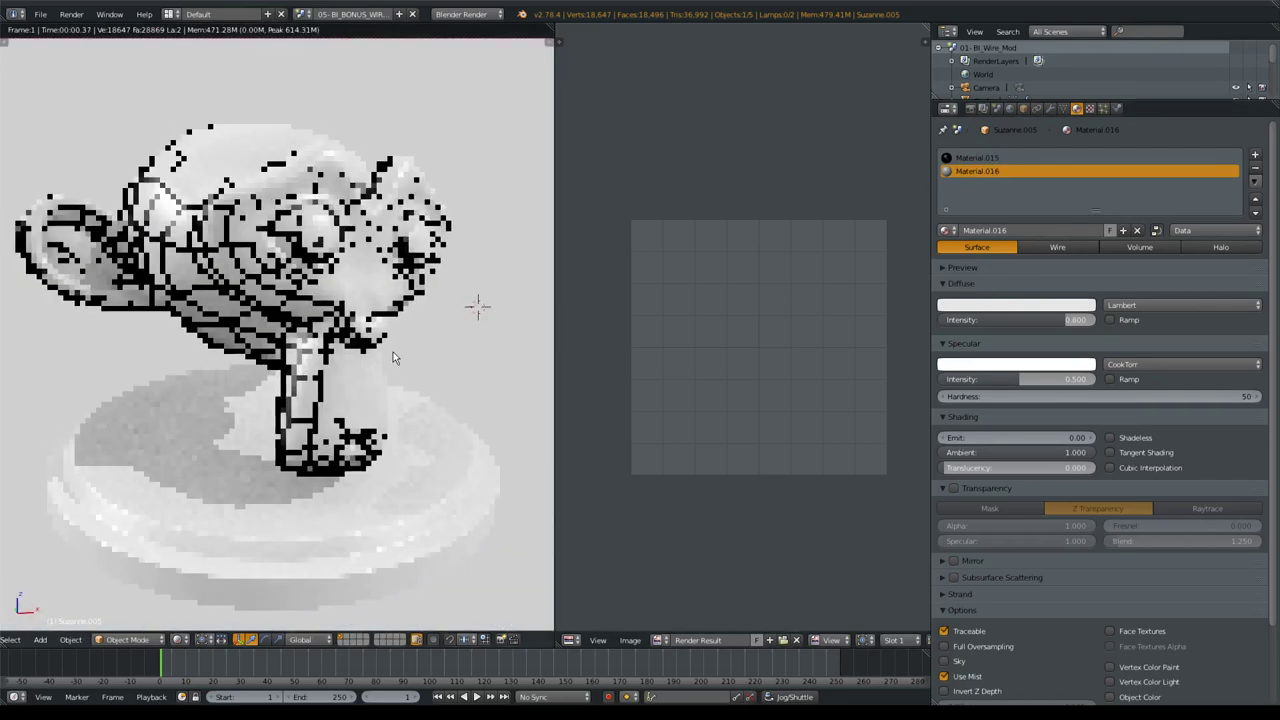
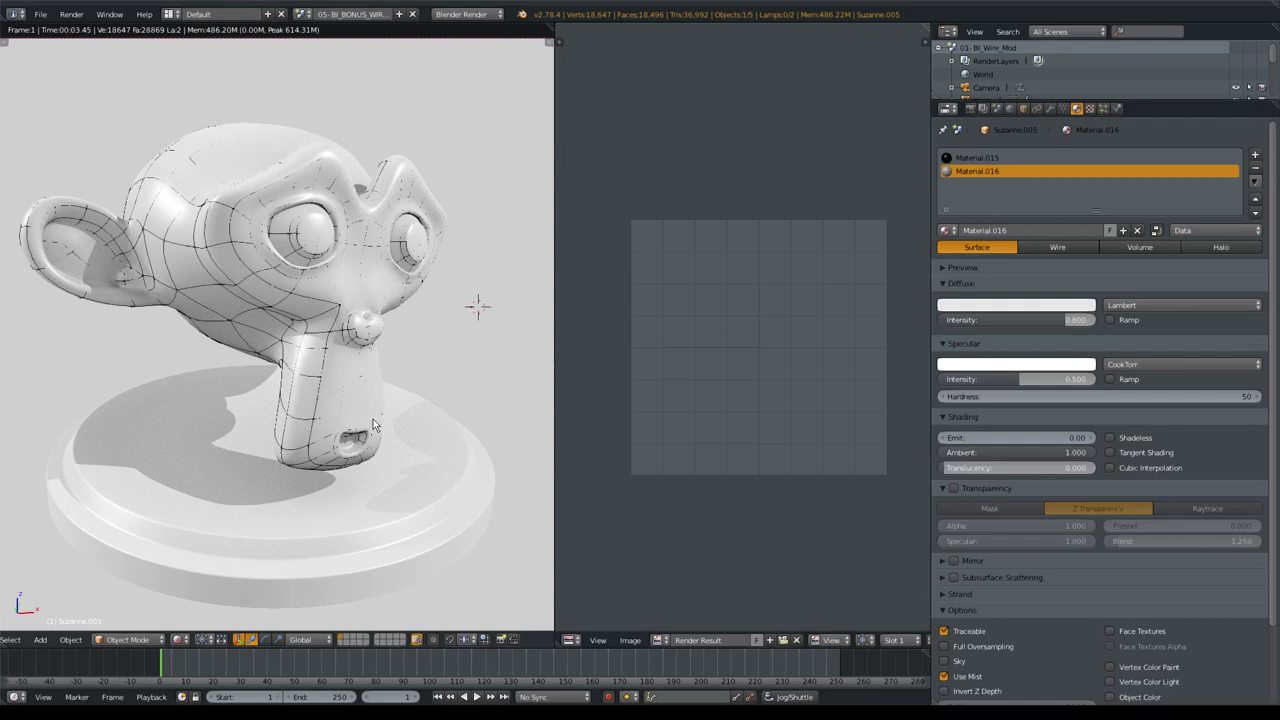
Rename Suzanne's materials Material.015 to 'Wire' and Material.016 to 'COLOR'.
scroll(372, 390, "up", 1)
scroll(372, 390, "up", 1)
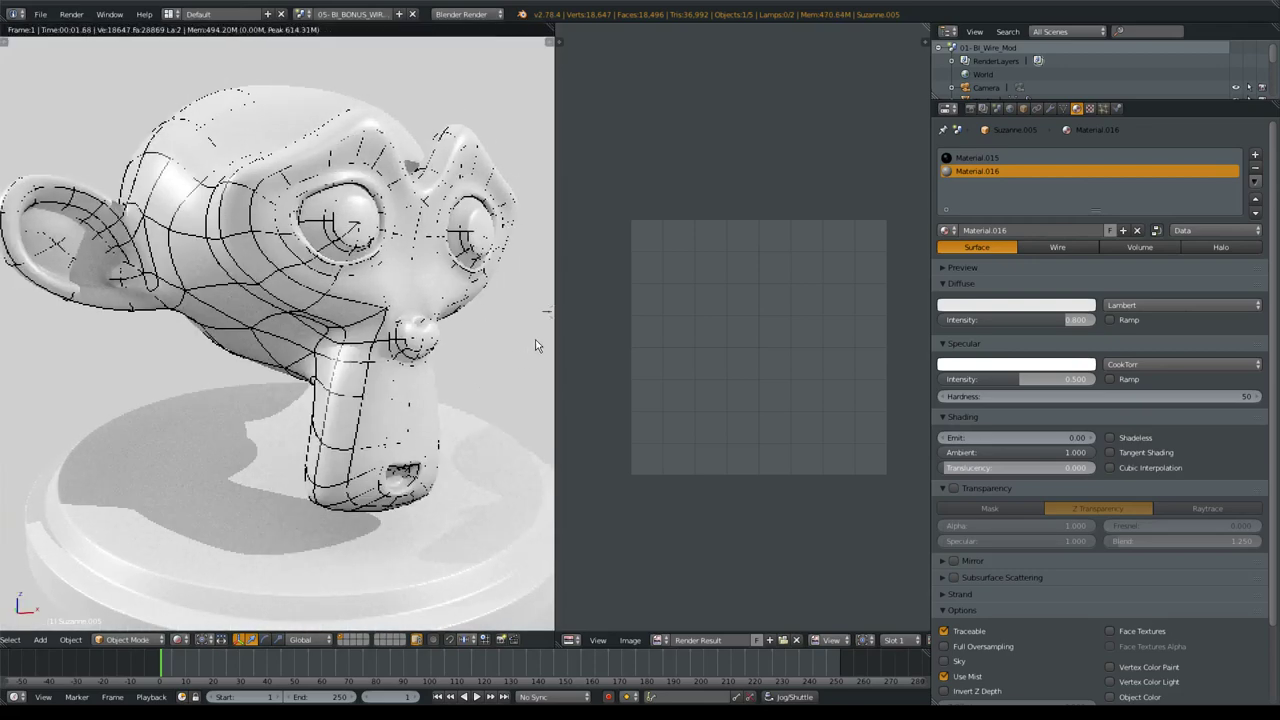
left_click(975, 158)
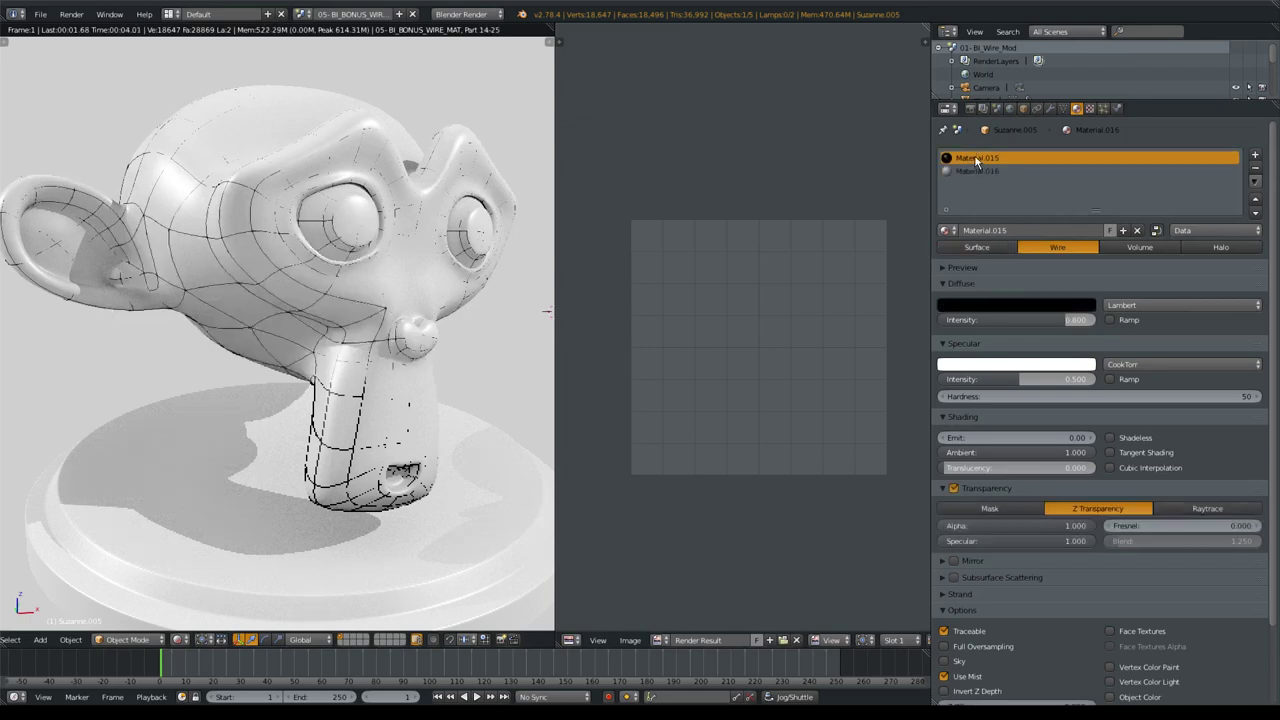
double_click(985, 160)
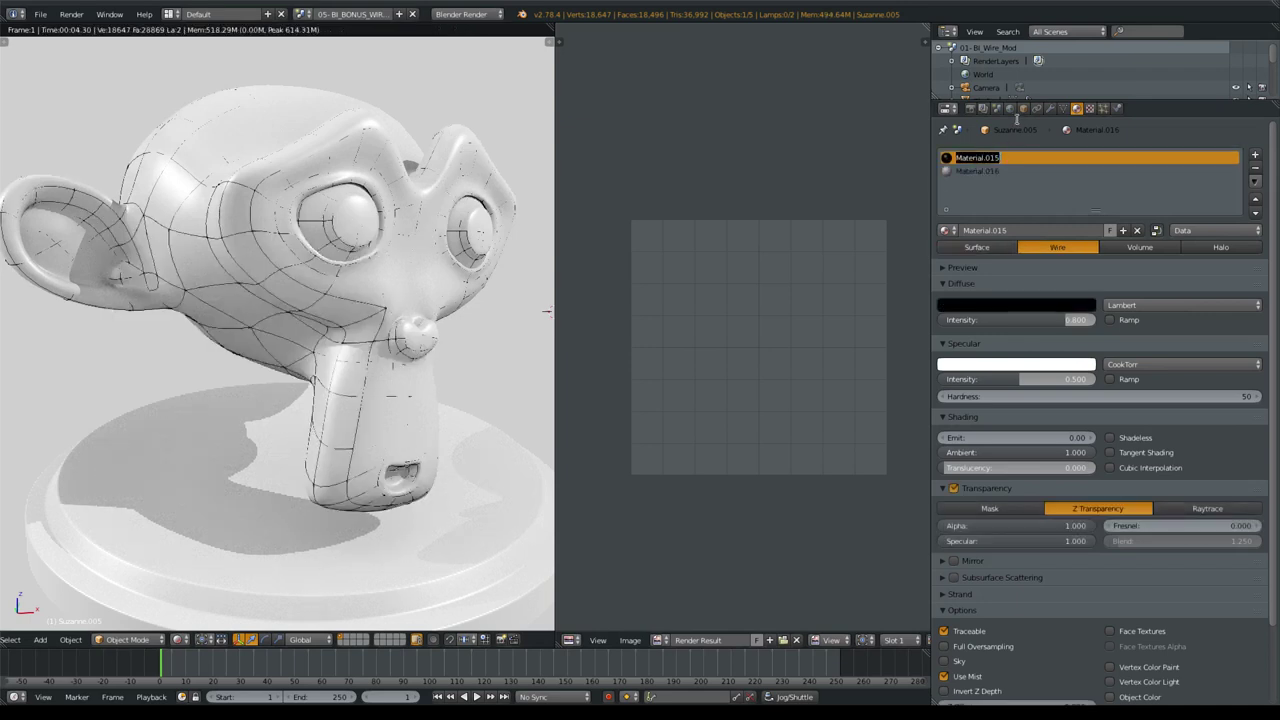
type("Wire")
key("Return")
left_click(987, 172)
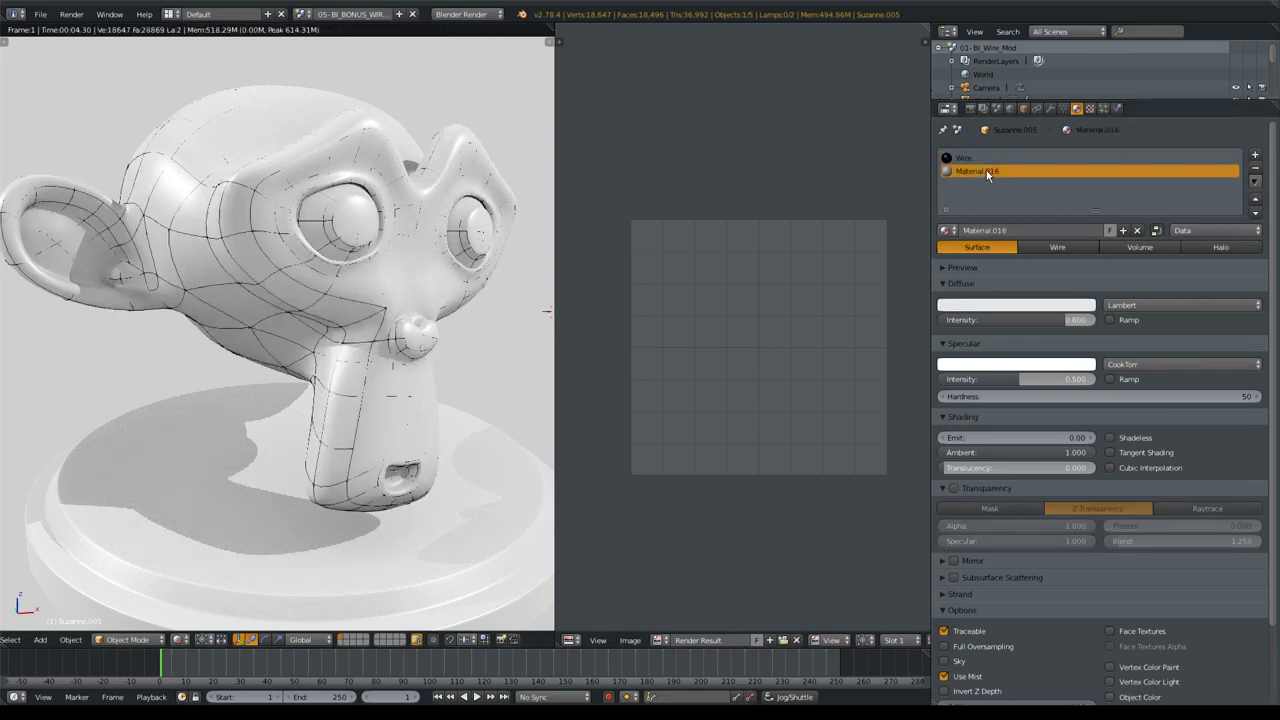
type("COLOR")
key("Return")
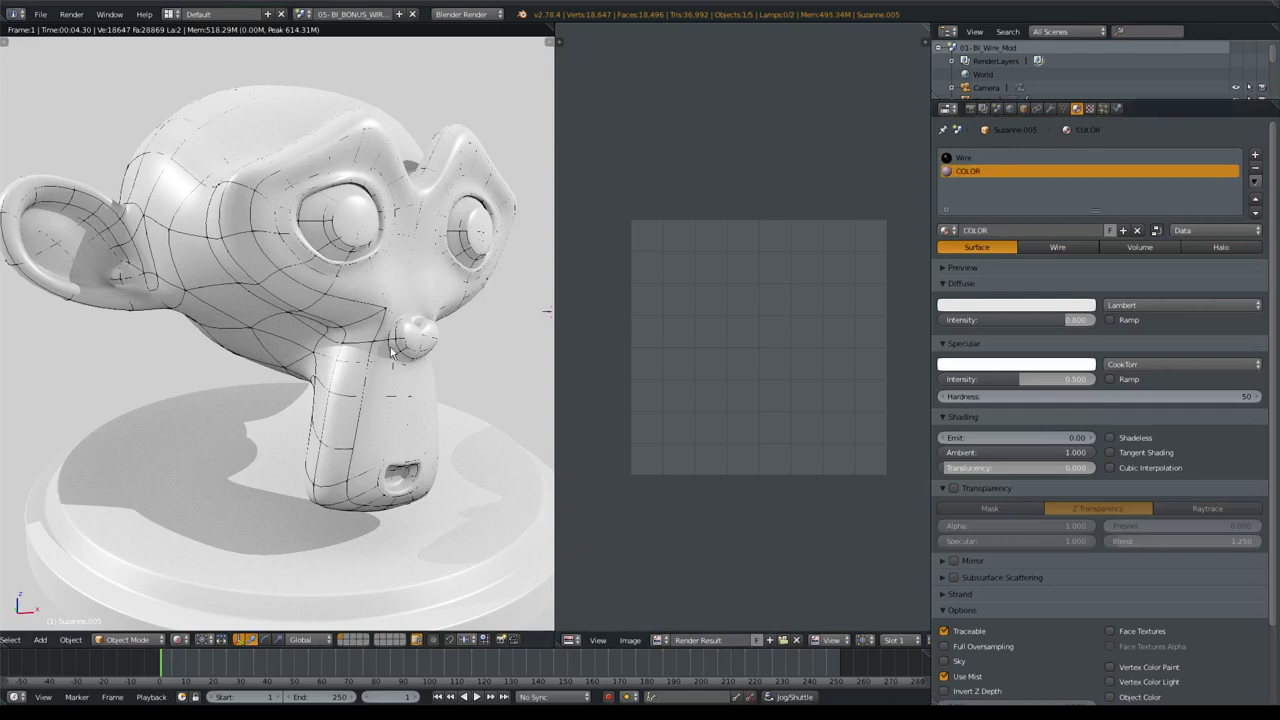
Show the Wire material's settings and bring the render in close on Suzanne's chin.
left_click(985, 158)
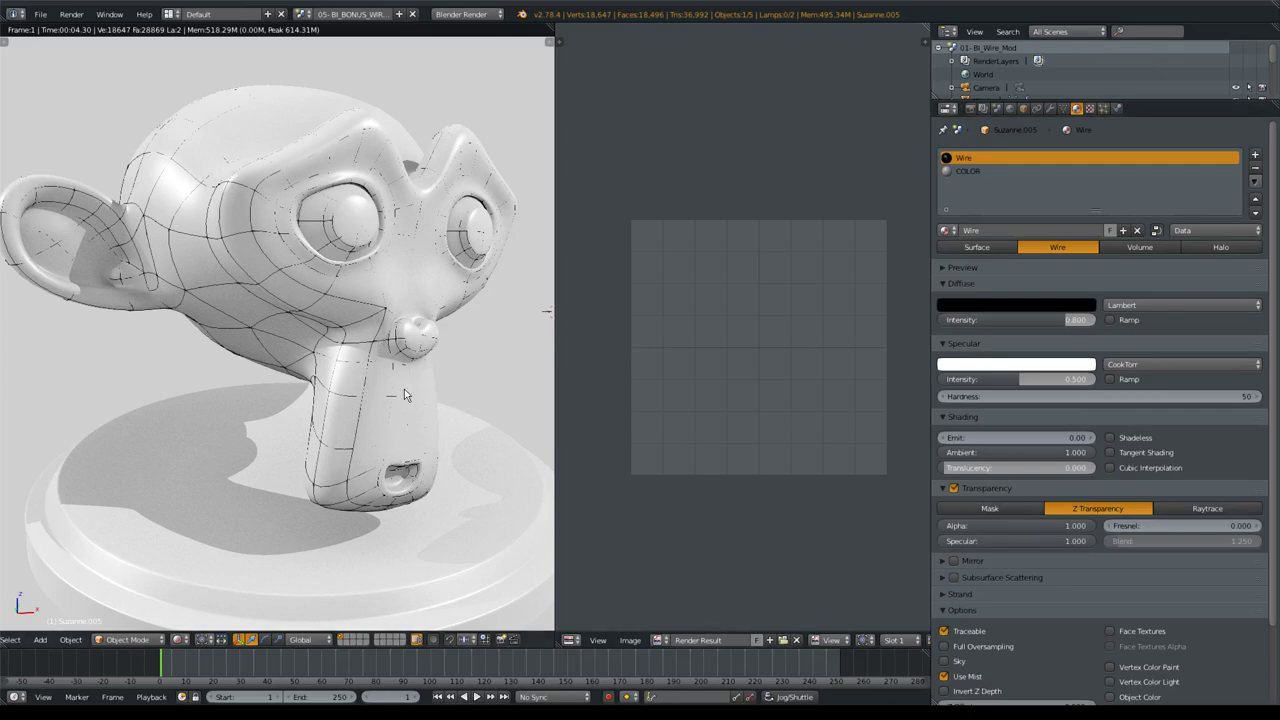
scroll(363, 442, "up", 3)
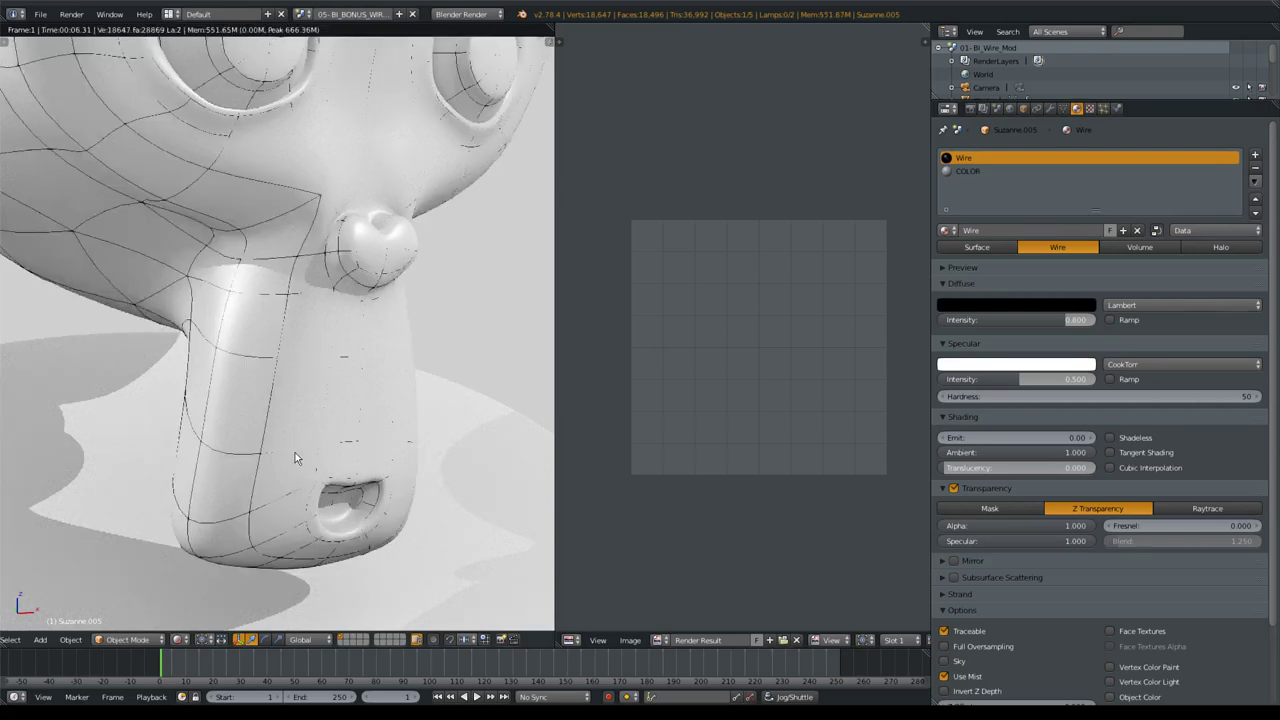
middle_click_drag(320, 407, 371, 403)
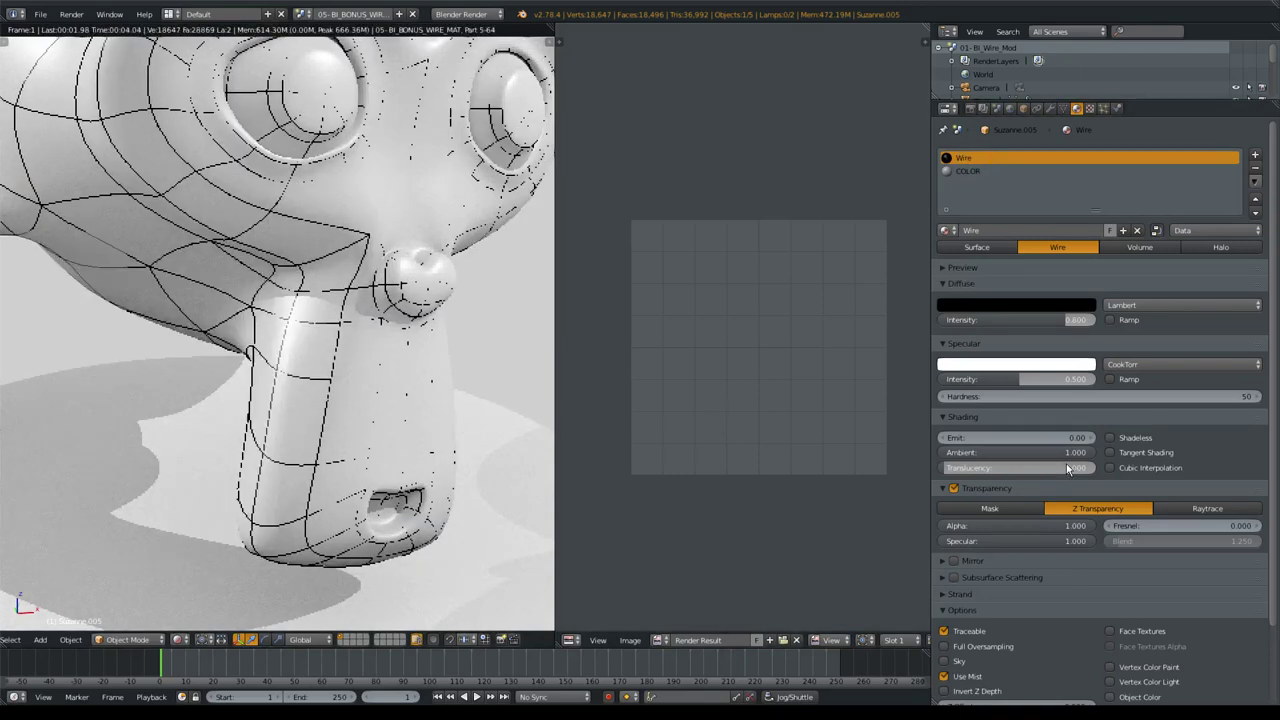
Switch the Wire transparency to Mask and back to Z Transparency, then set Z Offset to 0.190.
scroll(1075, 467, "down", 2)
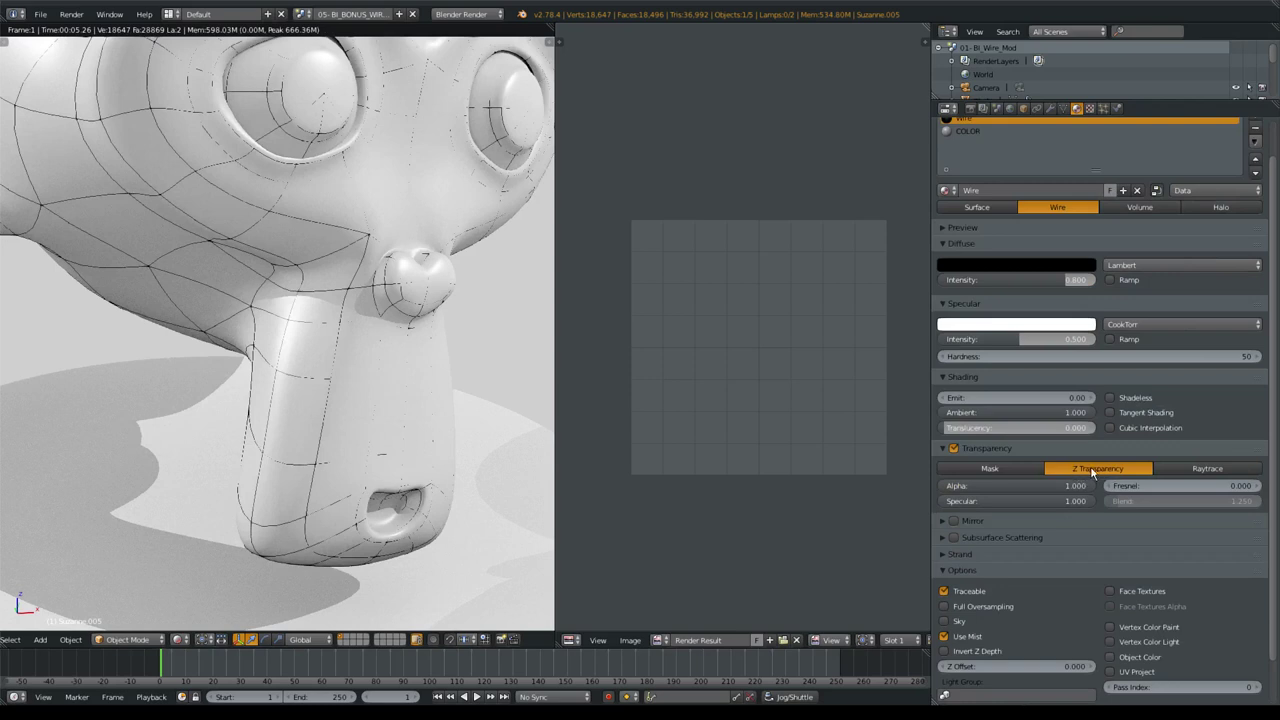
scroll(1070, 500, "down", 2)
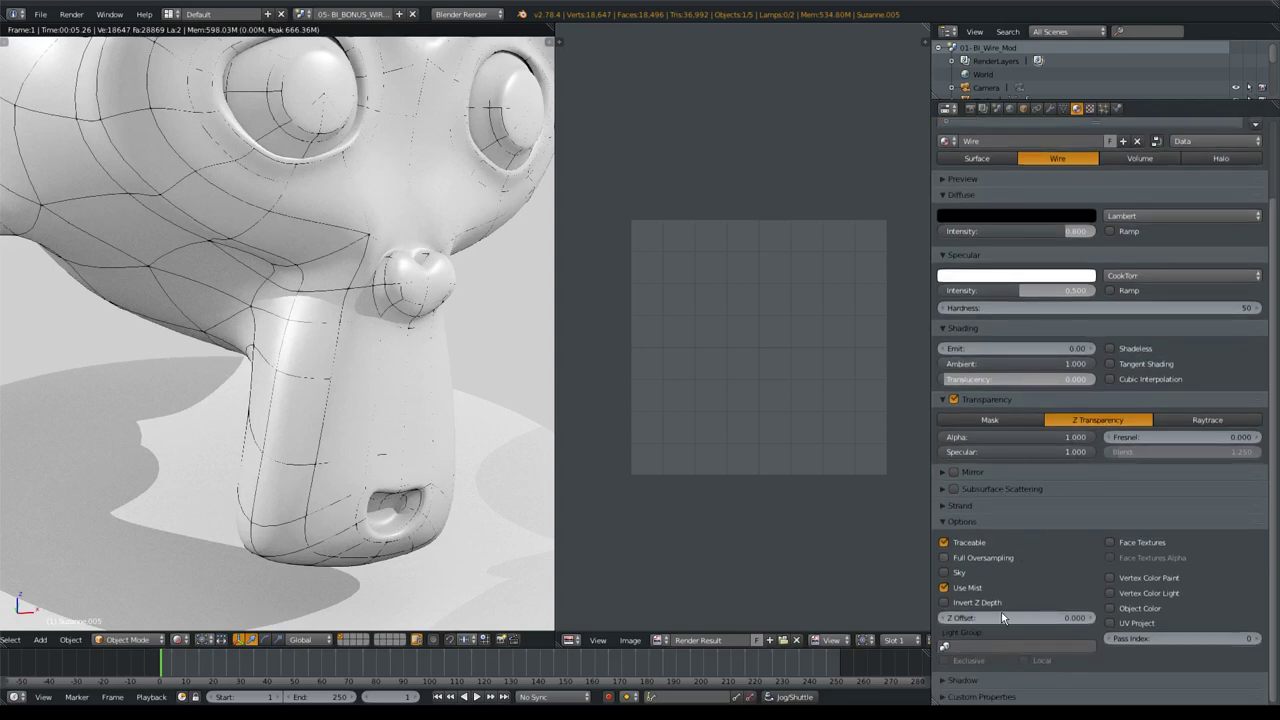
left_click(1040, 421)
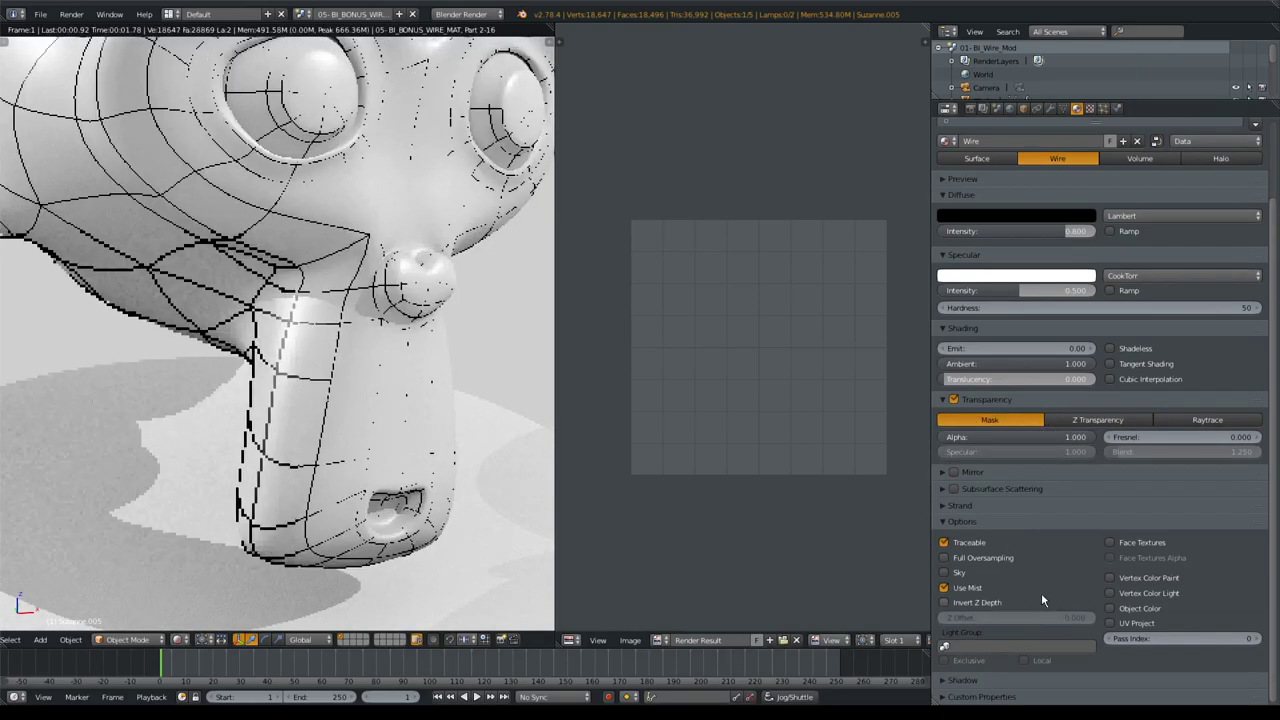
left_click(1106, 419)
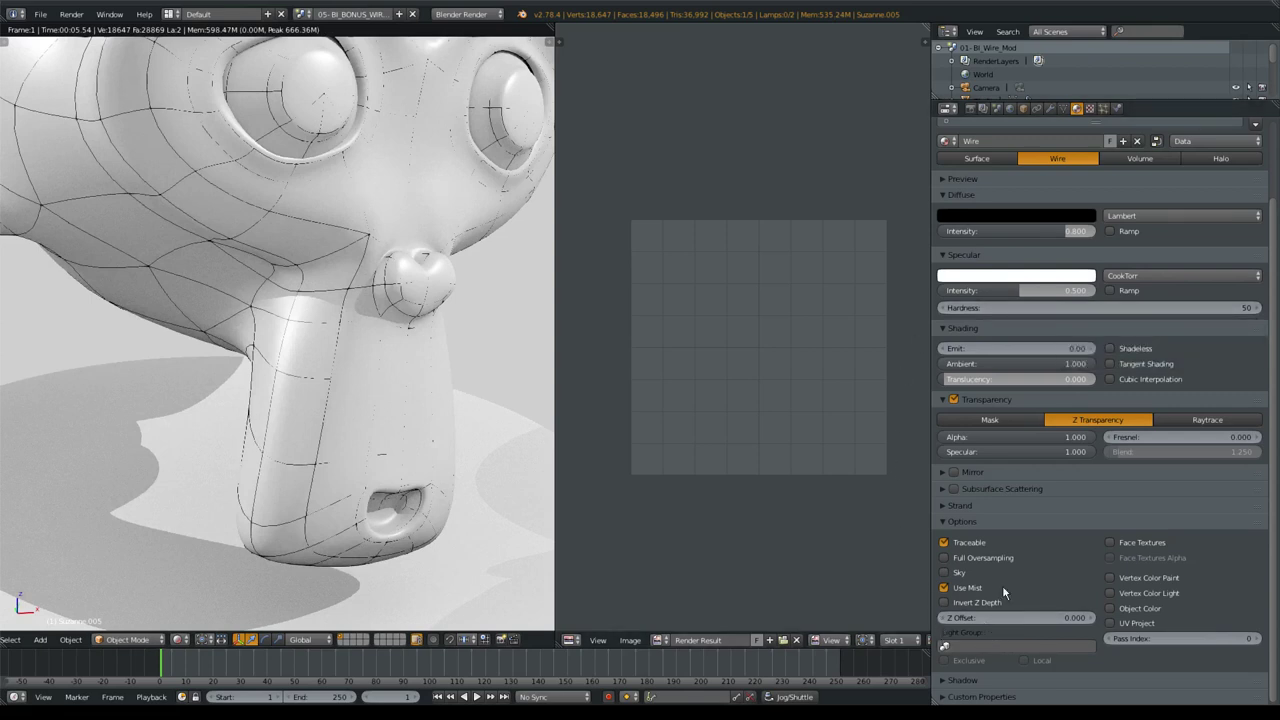
left_click(1033, 616)
left_click_drag(1038, 615, 1049, 611)
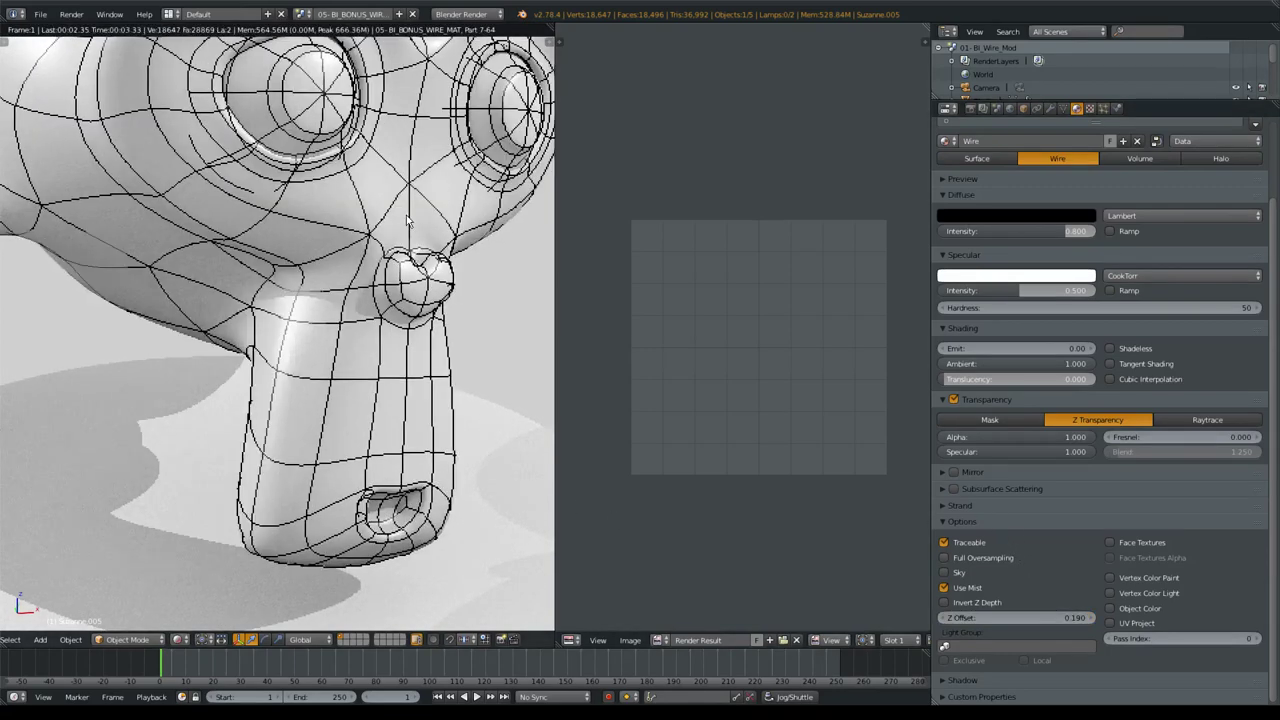
Make the right area a 3D view, clip it to Suzanne's head, place the 3D cursor, and use solid shading.
key("shift+F5")
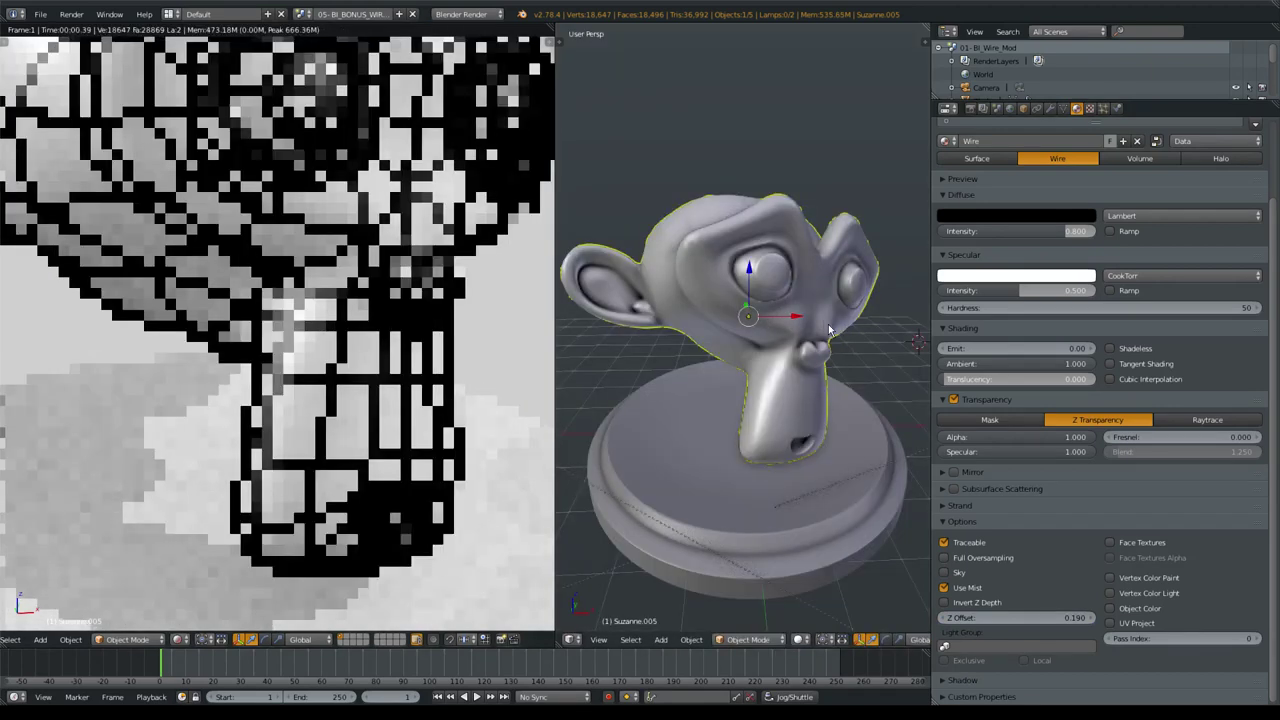
key("ctrl+z")
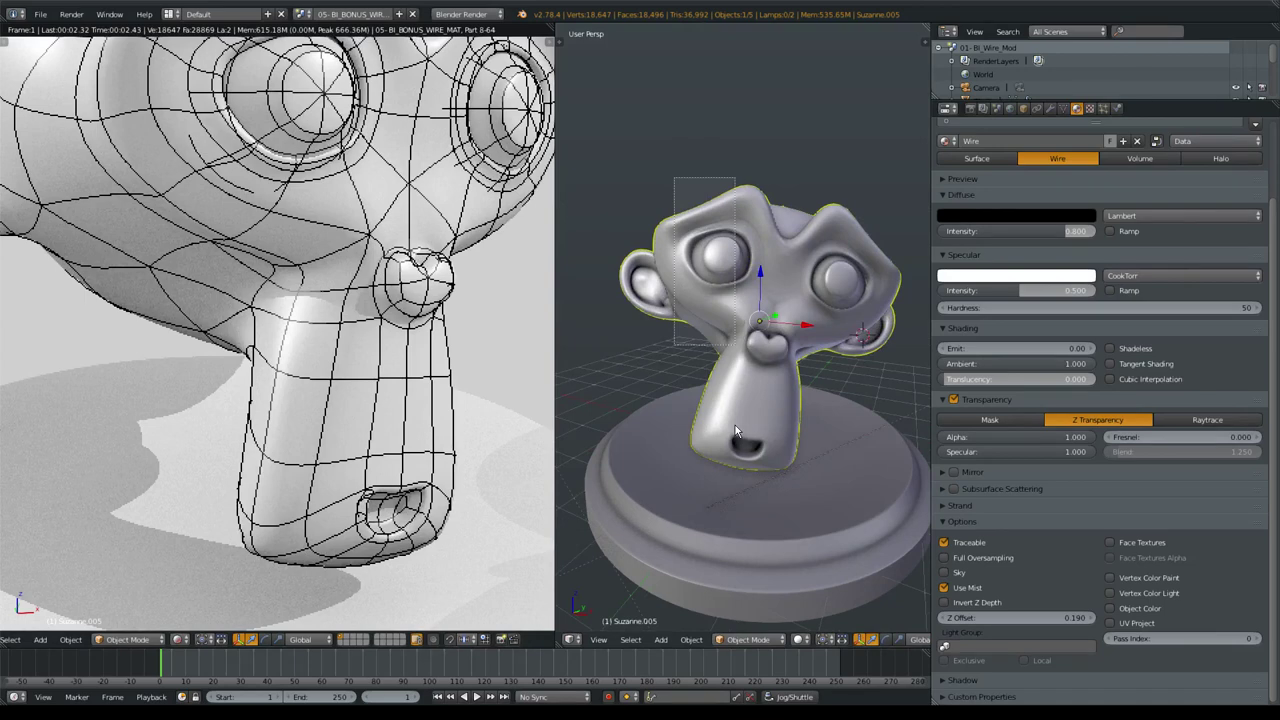
left_click_drag(735, 425, 735, 345)
mouse_move(735, 345)
middle_mouse_down()
mouse_move(655, 320)
mouse_move(806, 304)
mouse_move(728, 314)
mouse_move(757, 308)
mouse_move(733, 360)
middle_mouse_up()
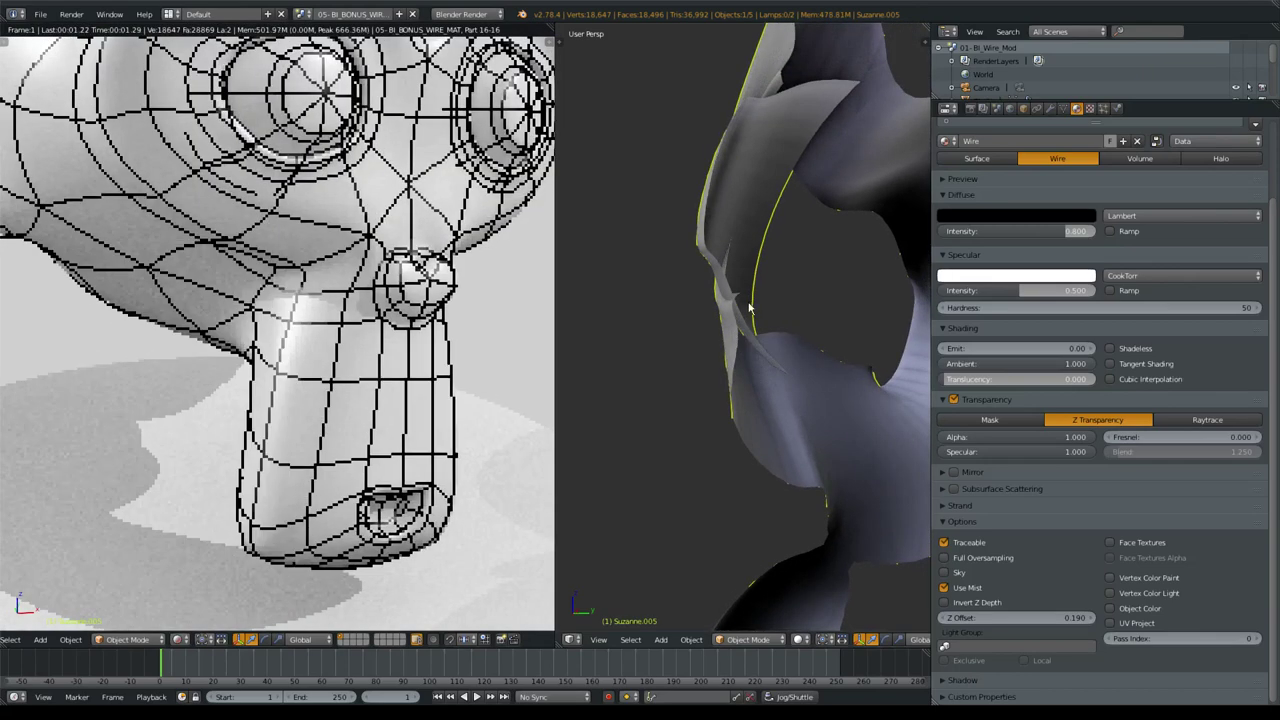
left_click(728, 345)
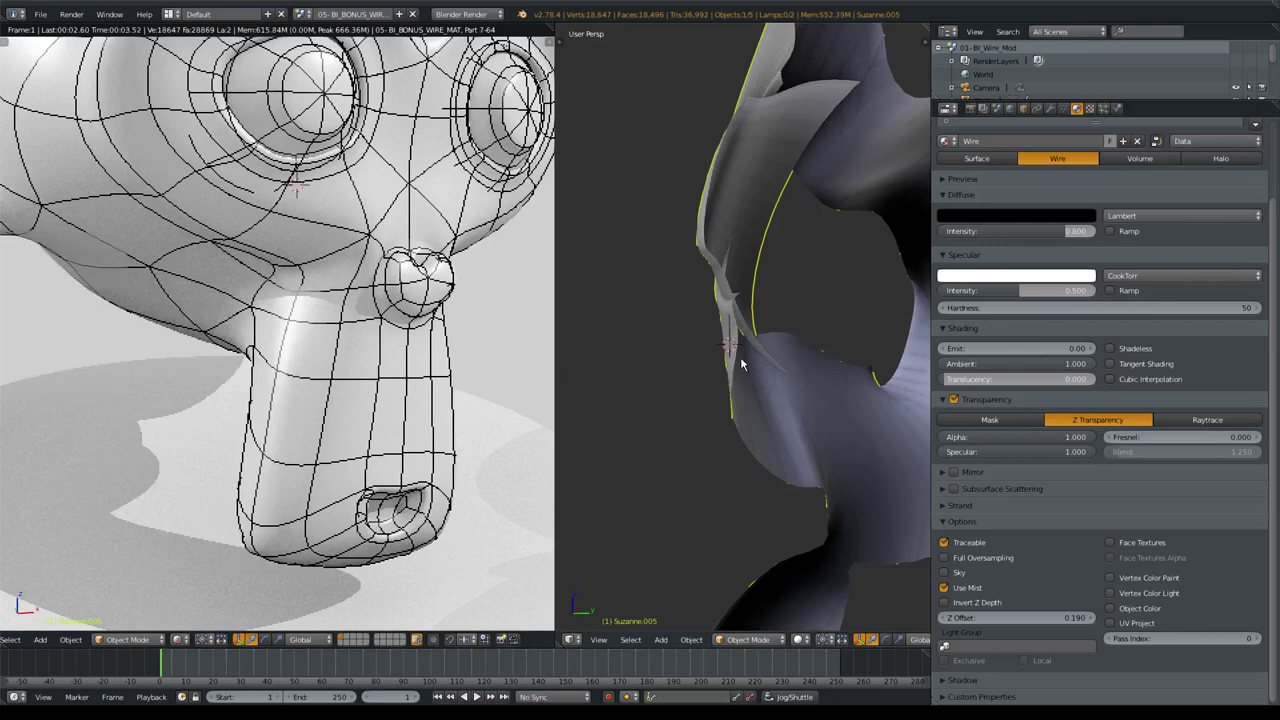
key("shift+z")
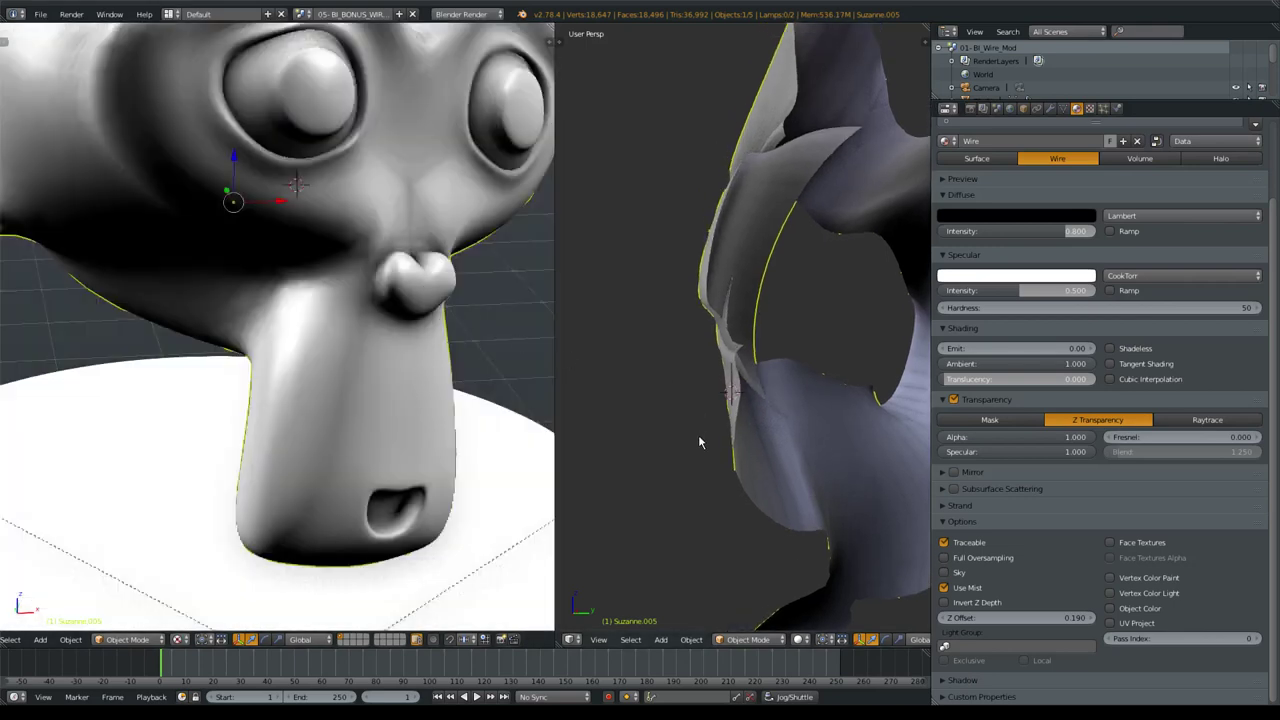
mouse_move(698, 434)
middle_mouse_down()
mouse_move(736, 359)
mouse_move(801, 334)
mouse_move(762, 338)
middle_mouse_up()
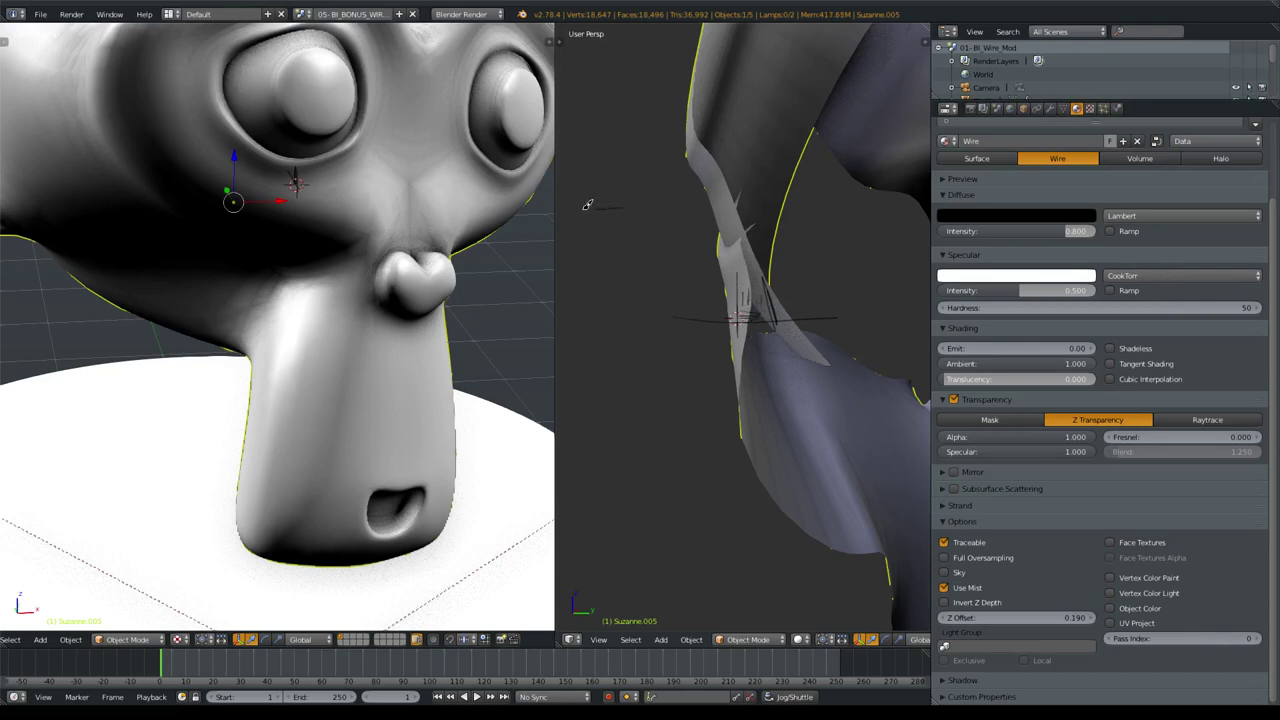
Draw three freehand annotation strokes over the clipped close-up.
left_click_drag(560, 206, 655, 264)
left_click_drag(620, 222, 842, 261)
left_click_drag(748, 276, 768, 286)
Re-render the Suzanne wireframe image with F12.
key("F12")
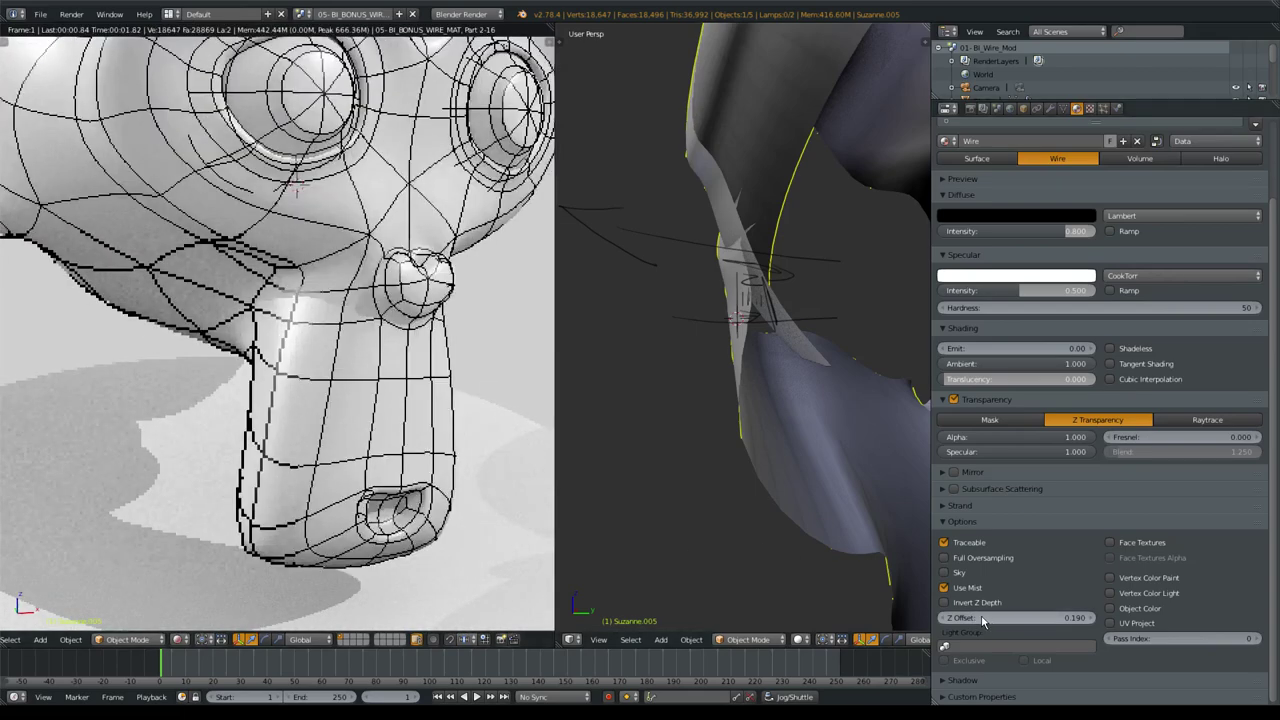
key("F12")
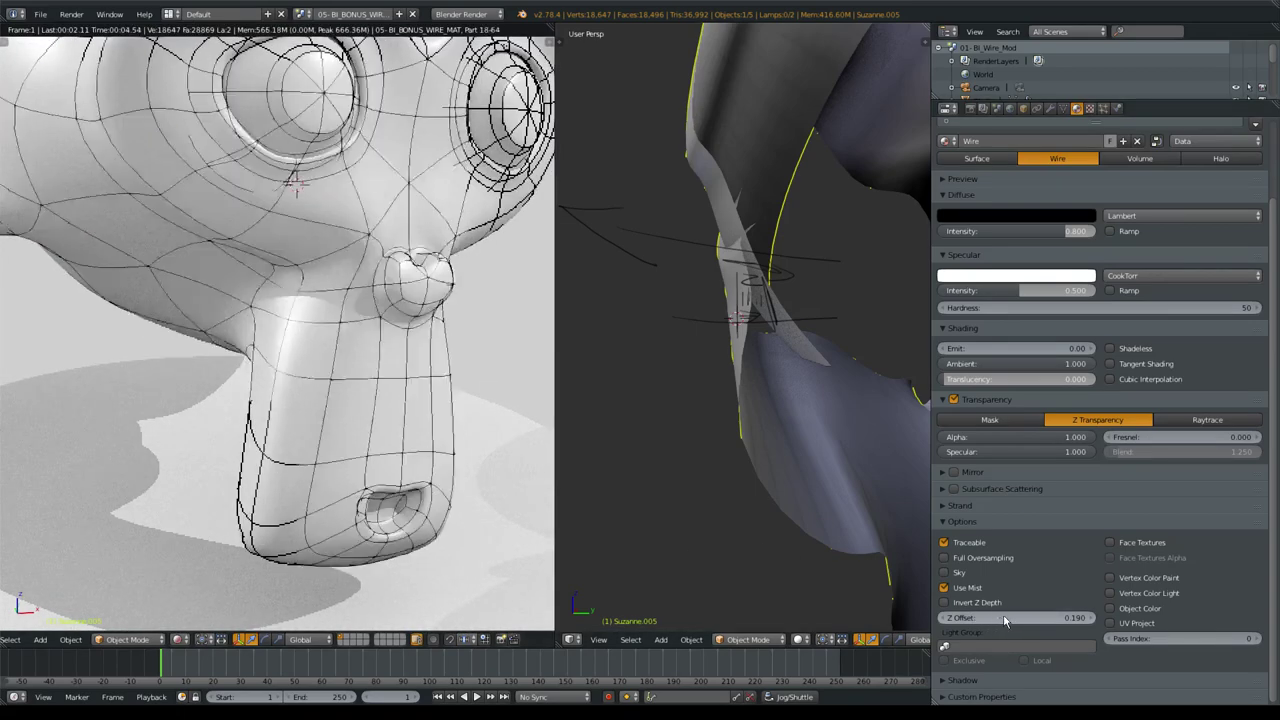
scroll(1020, 421, "up", 3)
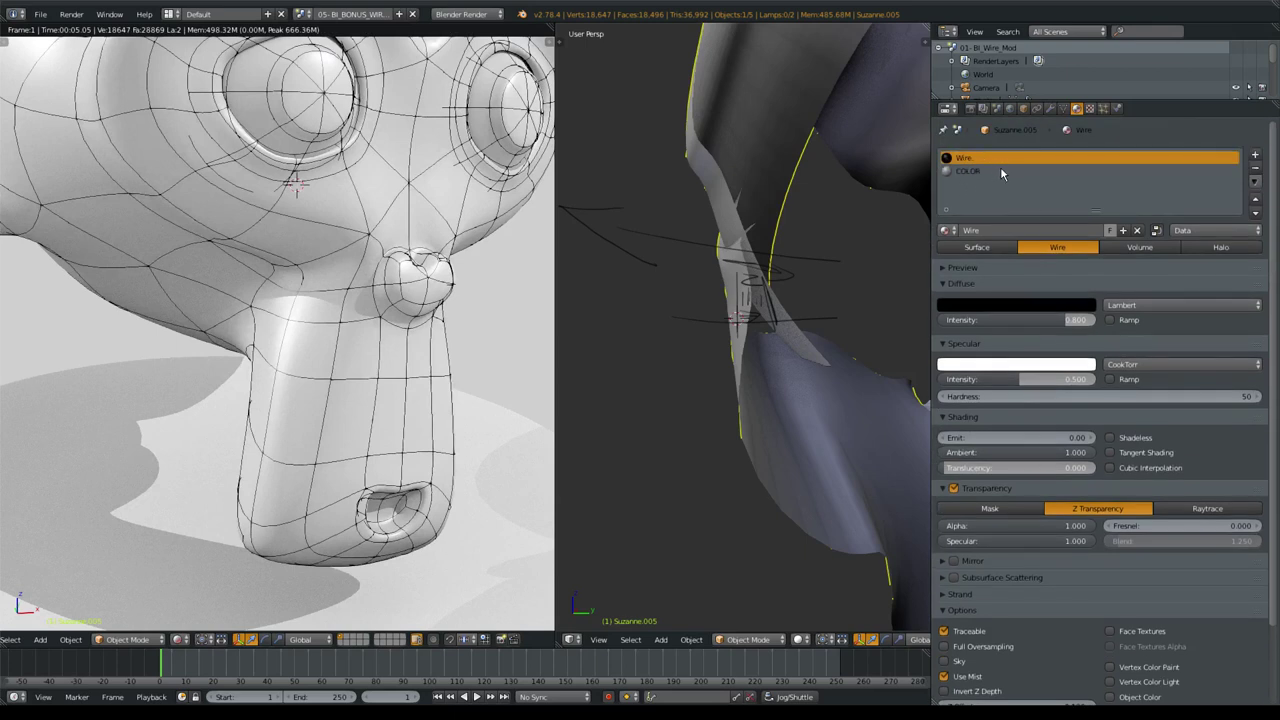
scroll(1005, 456, "down", 2)
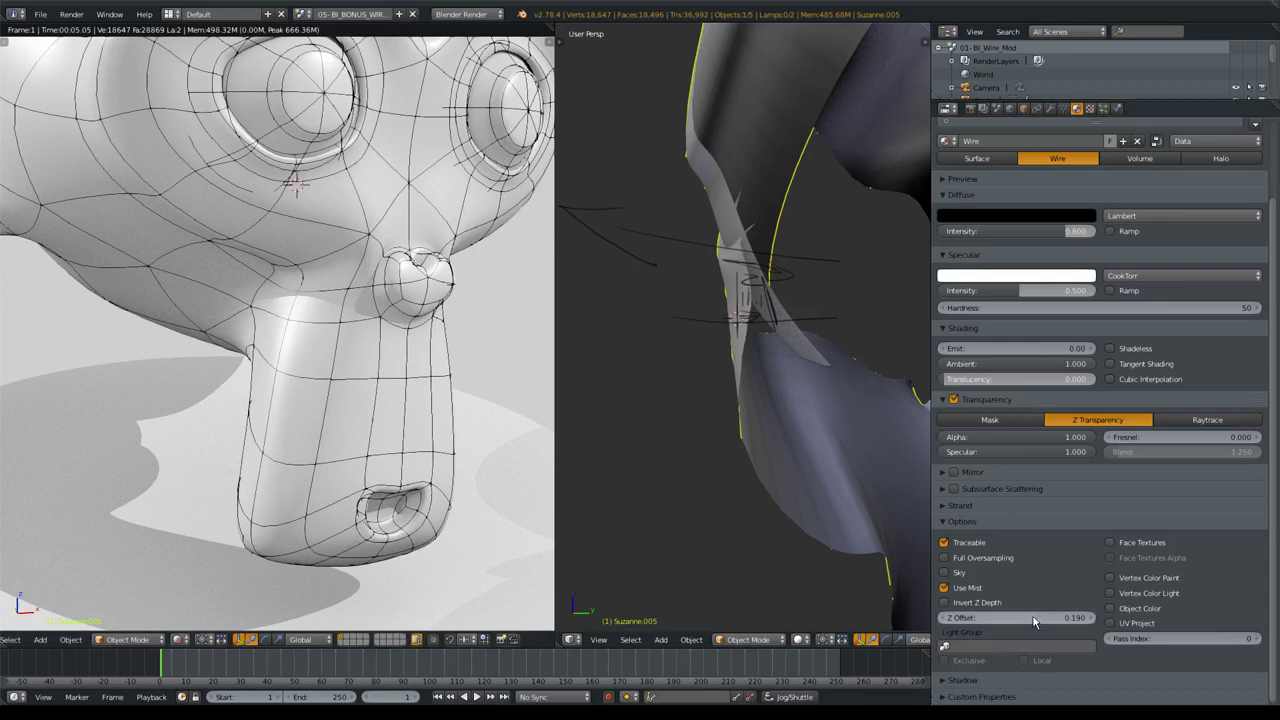
Try Wire Z Offset values of 0.310 and 22.290, then settle on 0.100.
left_click_drag(1015, 619, 1024, 620)
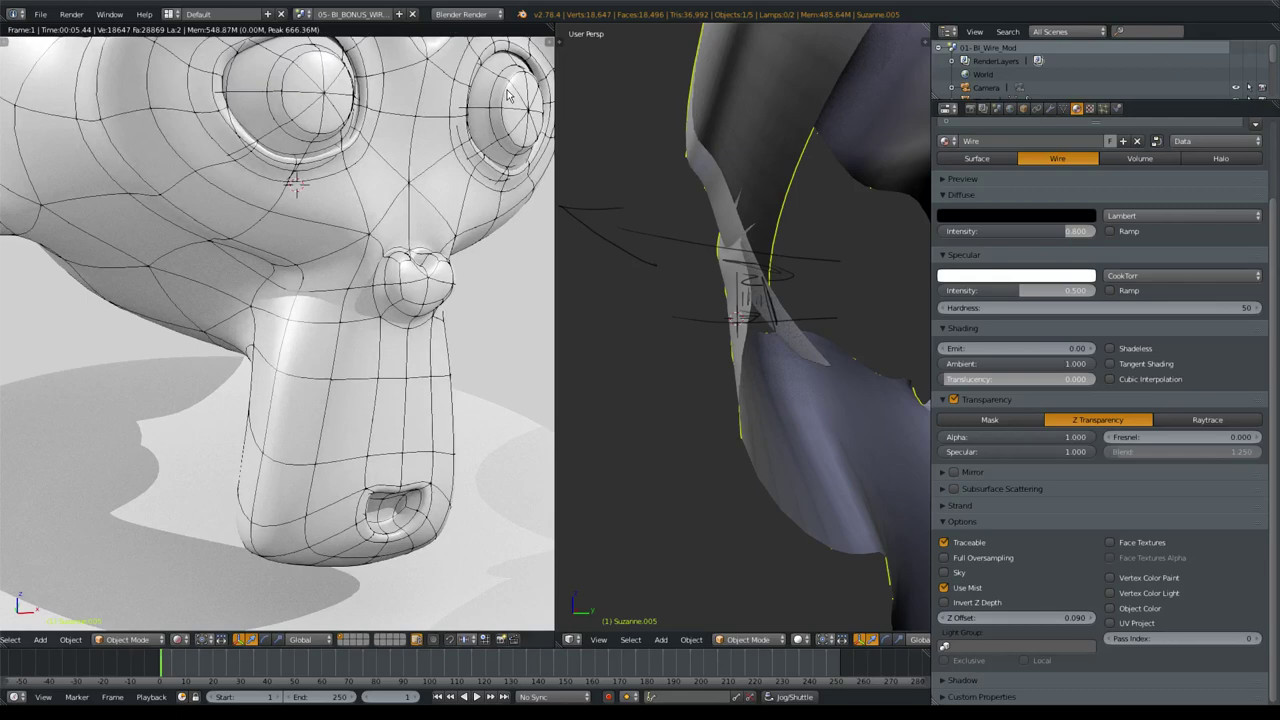
left_click_drag(1000, 617, 1064, 619)
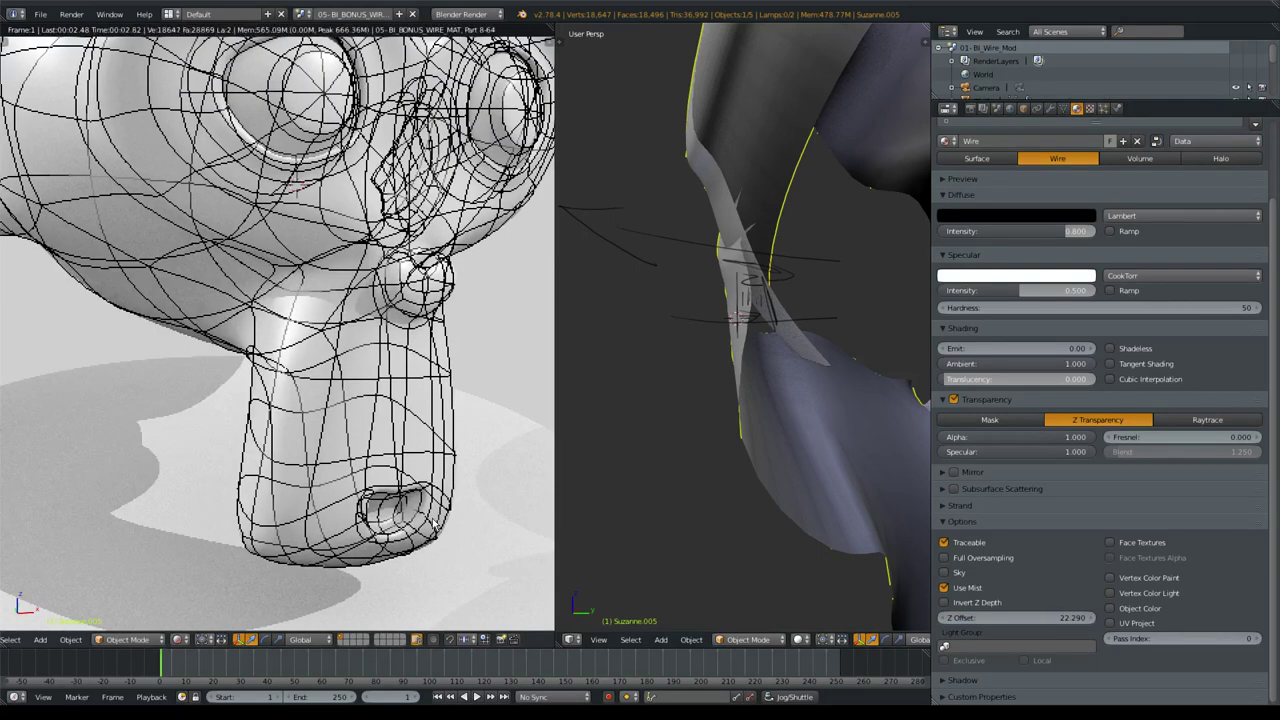
scroll(410, 275, "down", 1)
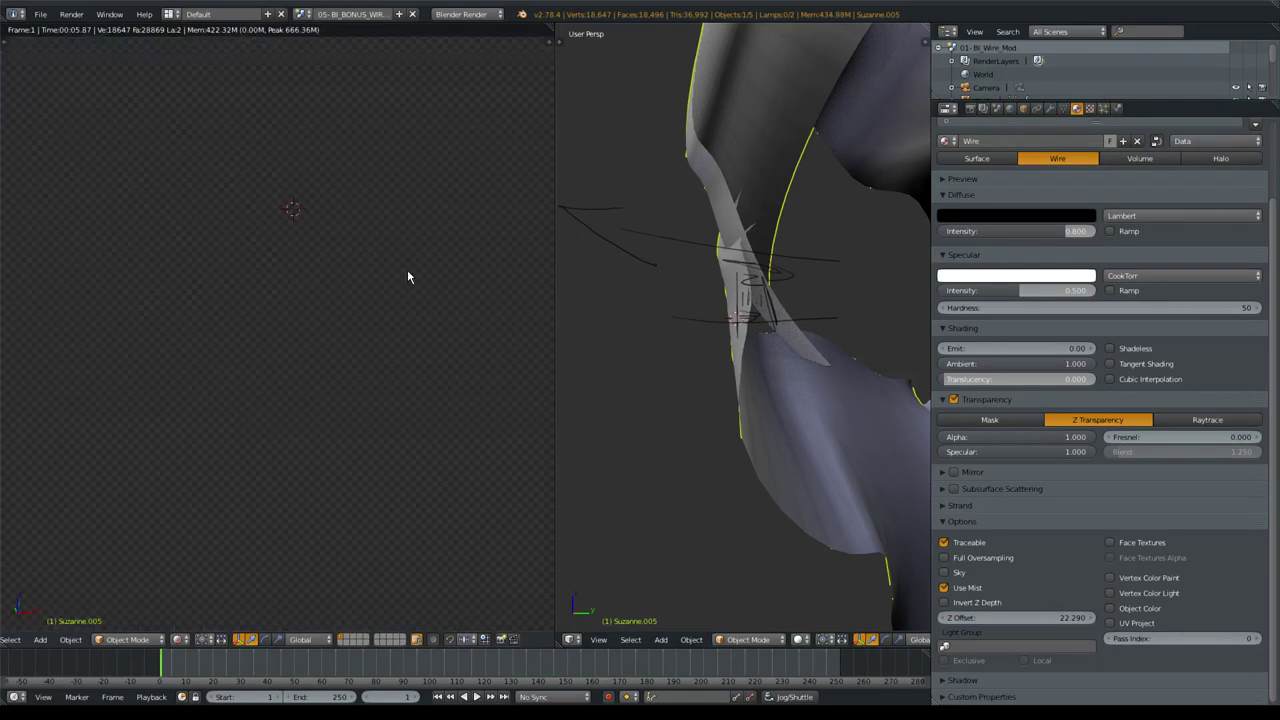
scroll(410, 285, "down", 1)
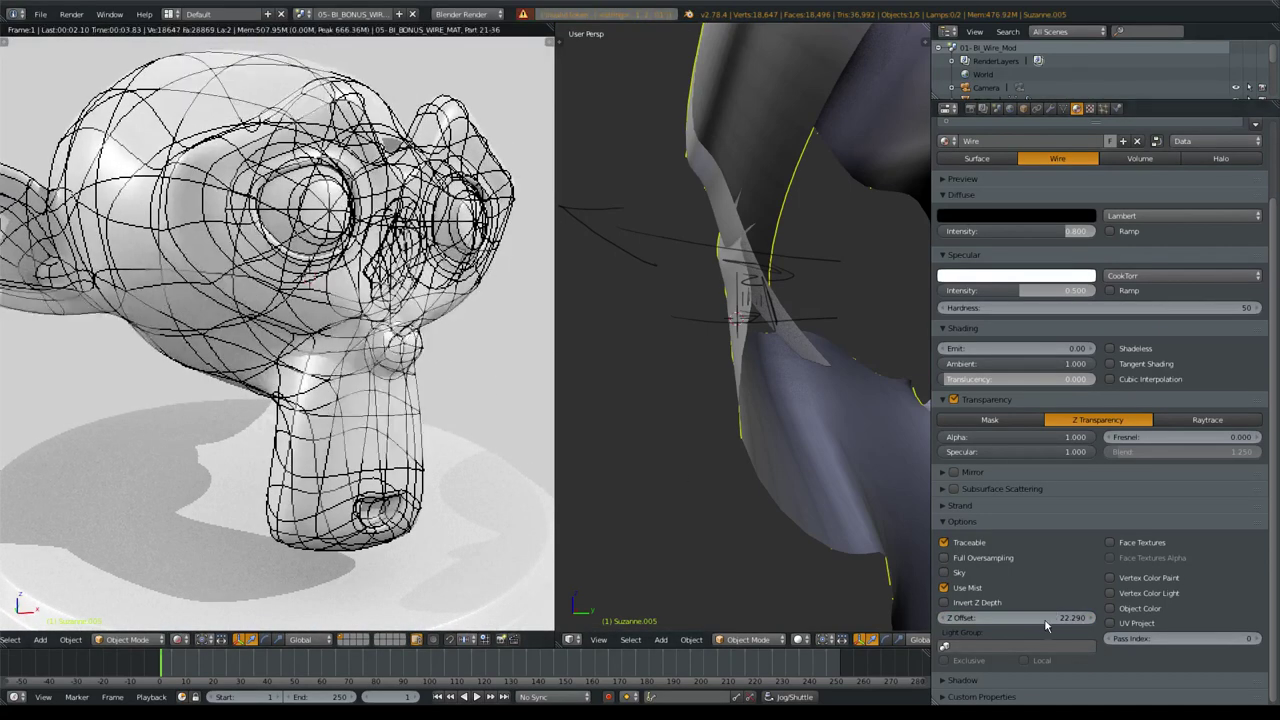
left_click_drag(1045, 617, 1025, 621)
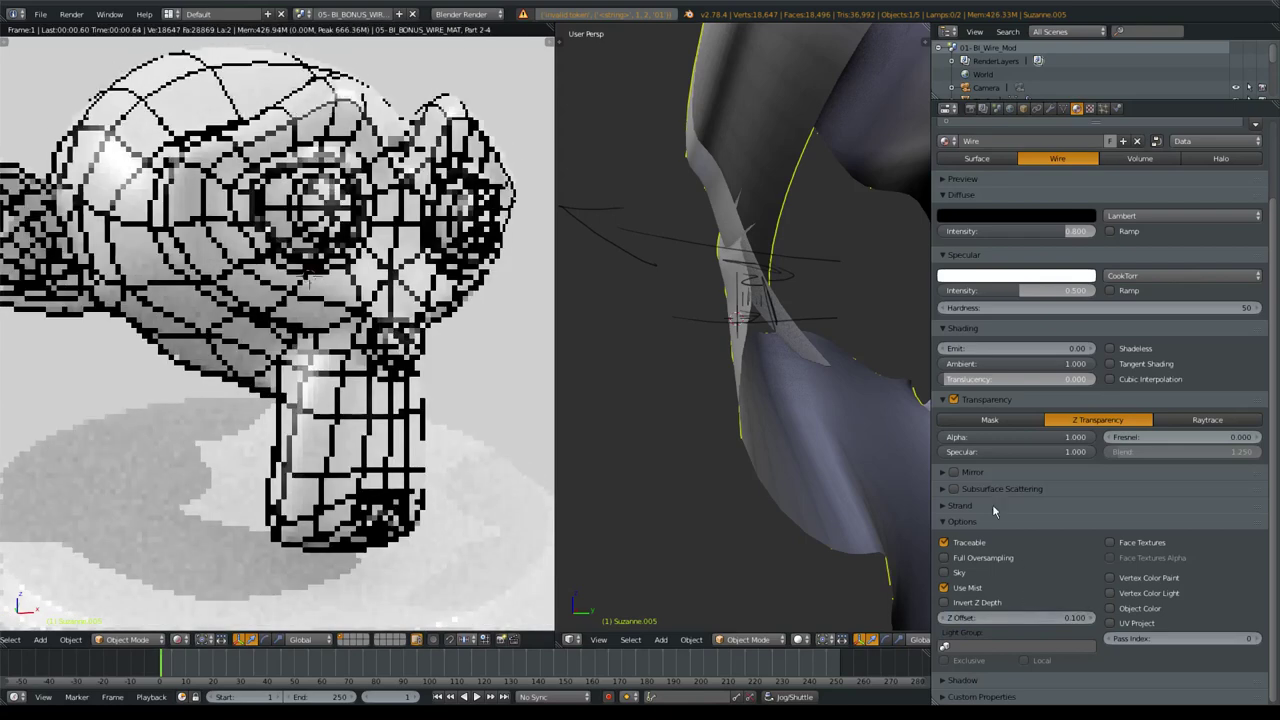
scroll(1047, 417, "up", 3)
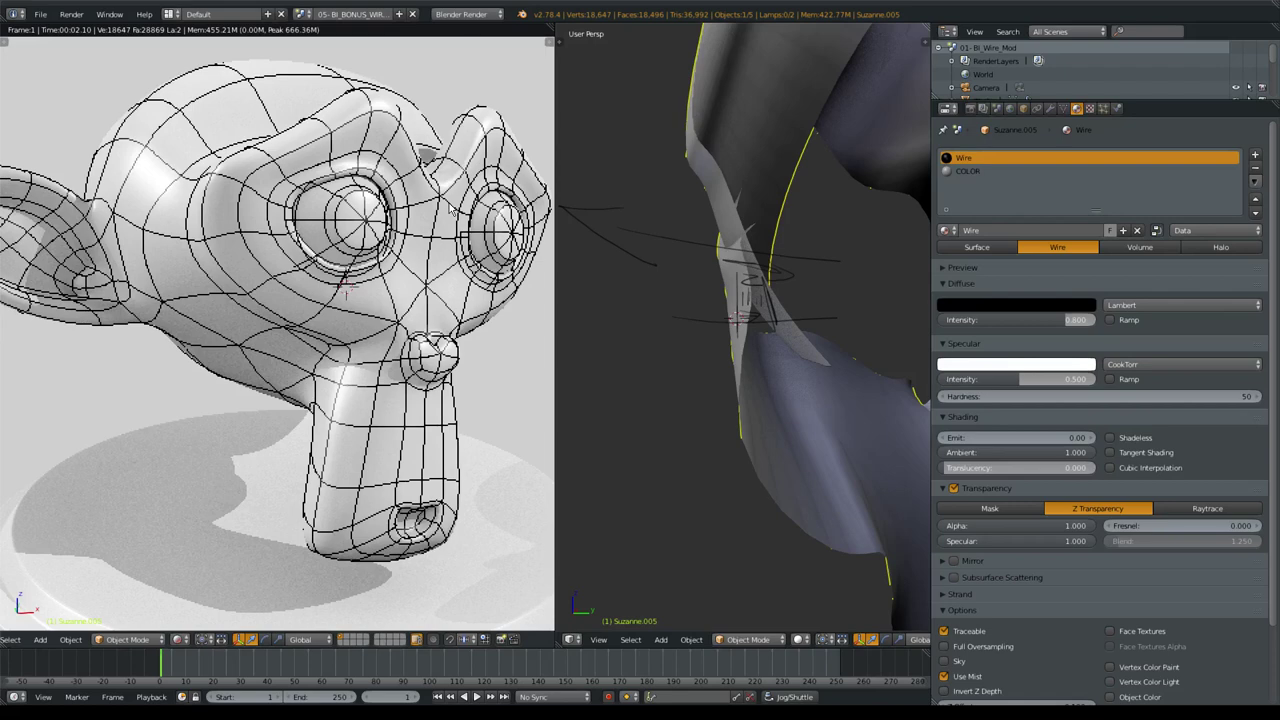
Switch to the 01-Bi_Wire_Mod scene in solid shading.
left_click(302, 14)
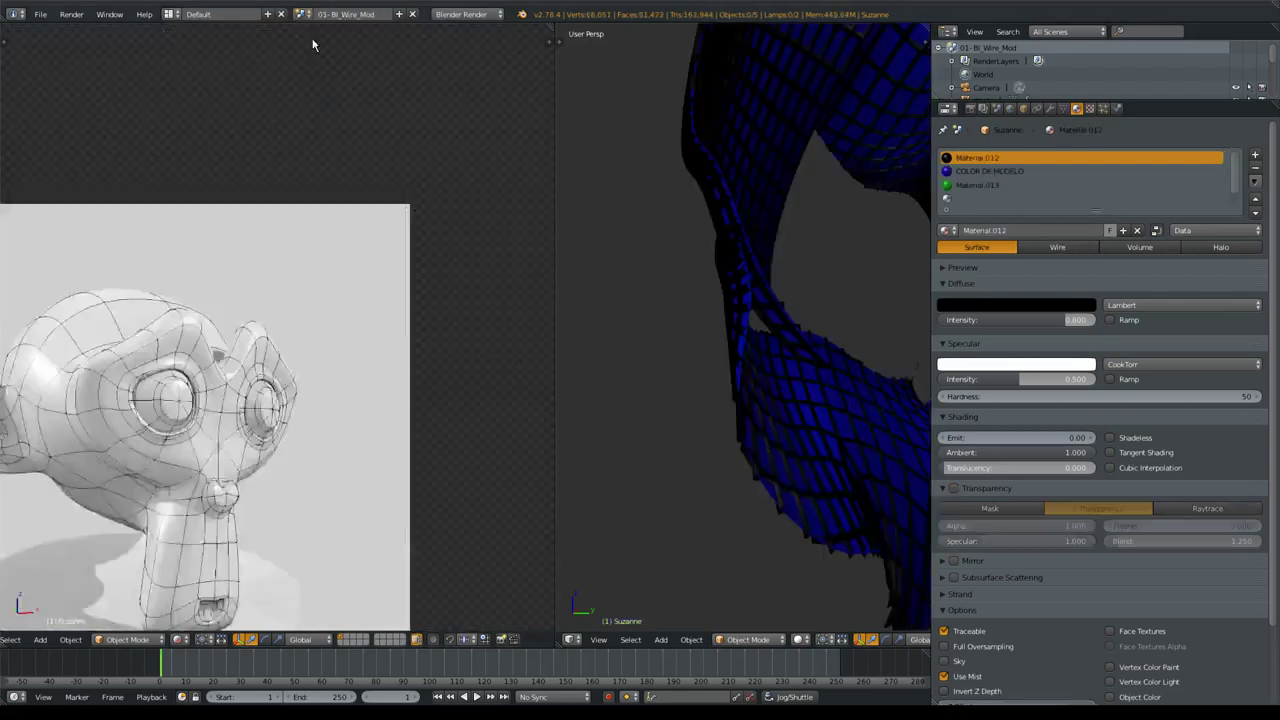
left_click(320, 33)
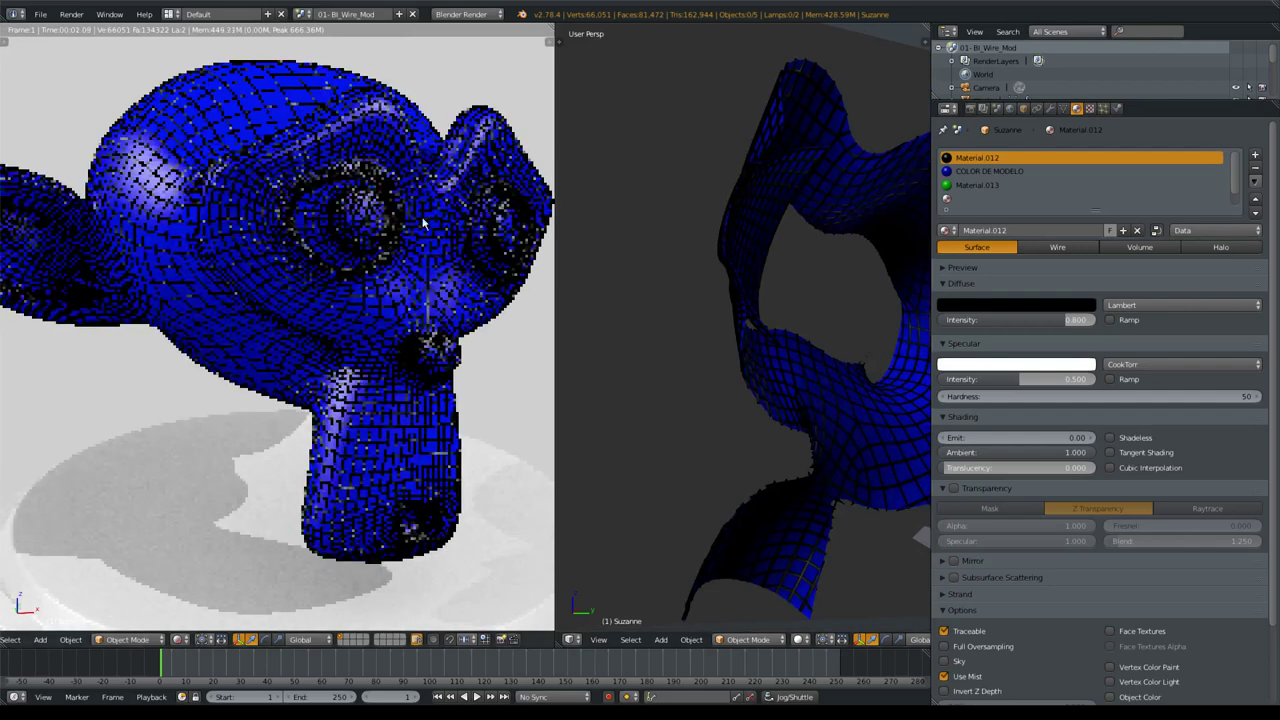
key("shift+z")
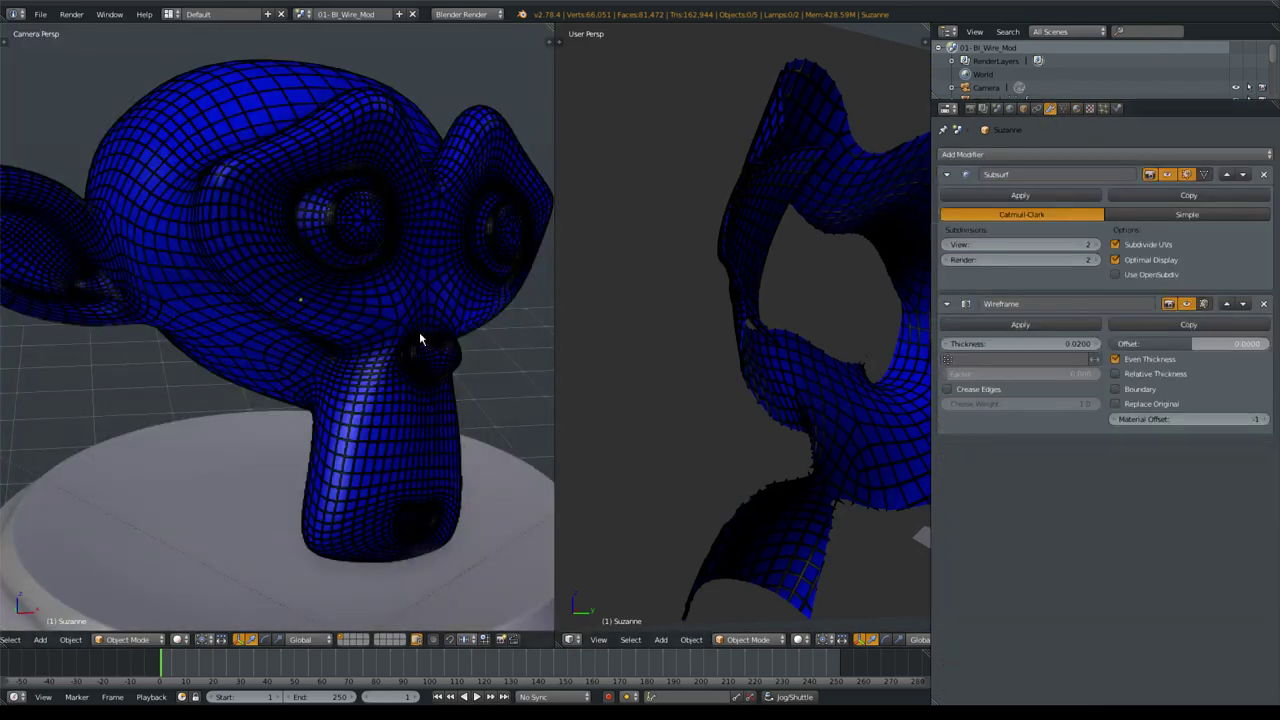
Switch to 02-Cycles_Wire_Shader and draw a rendered-preview border around Suzanne's head.
left_click(300, 18)
left_click(326, 56)
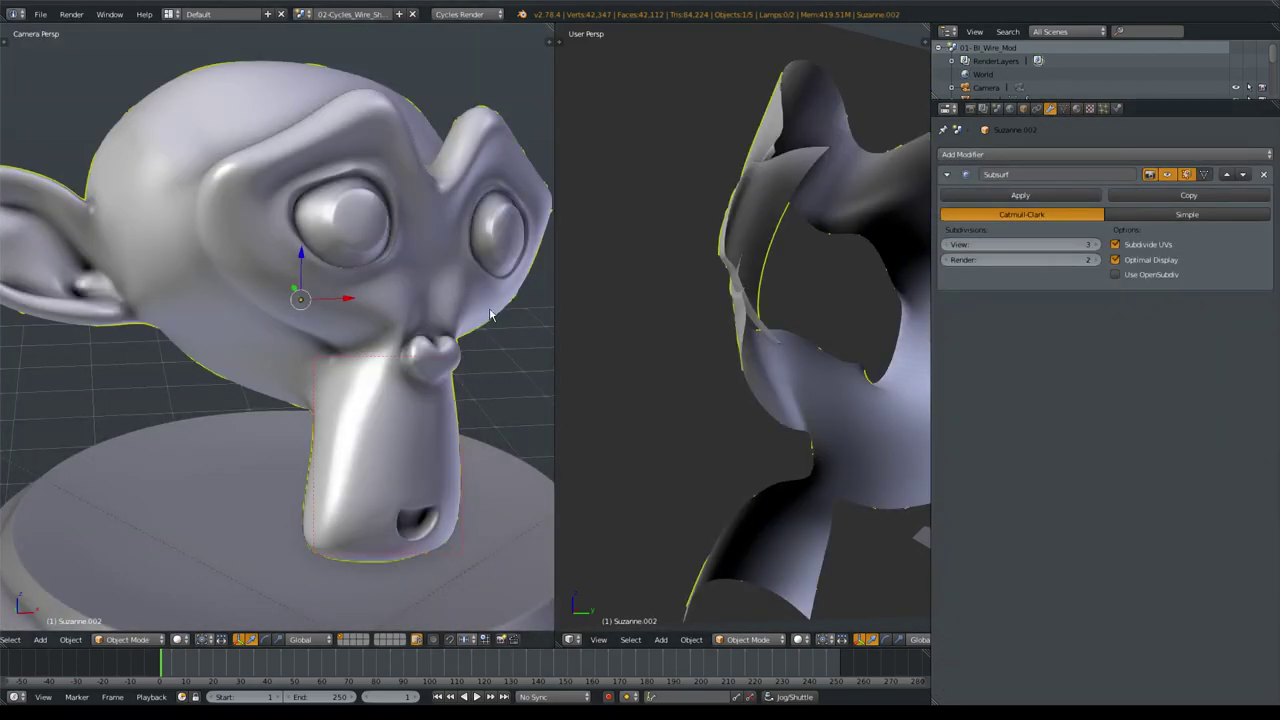
key("shift+z")
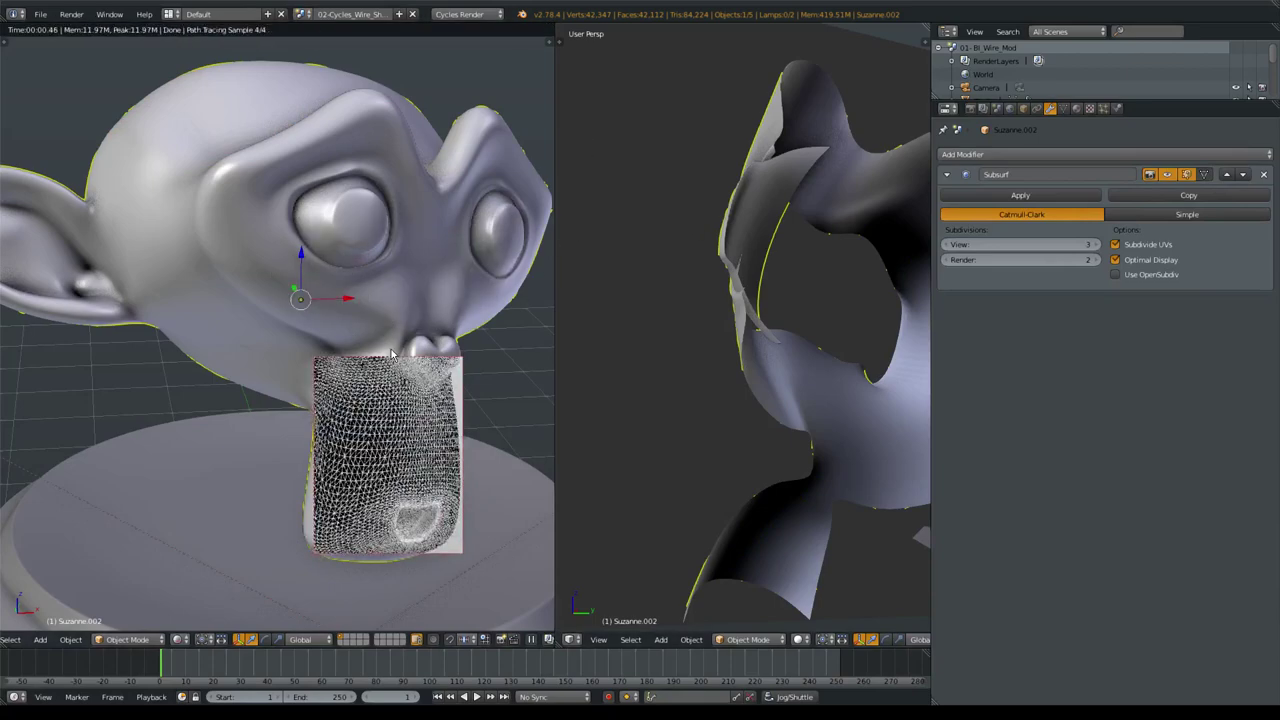
key("ctrl+b")
left_click_drag(101, 92, 493, 463)
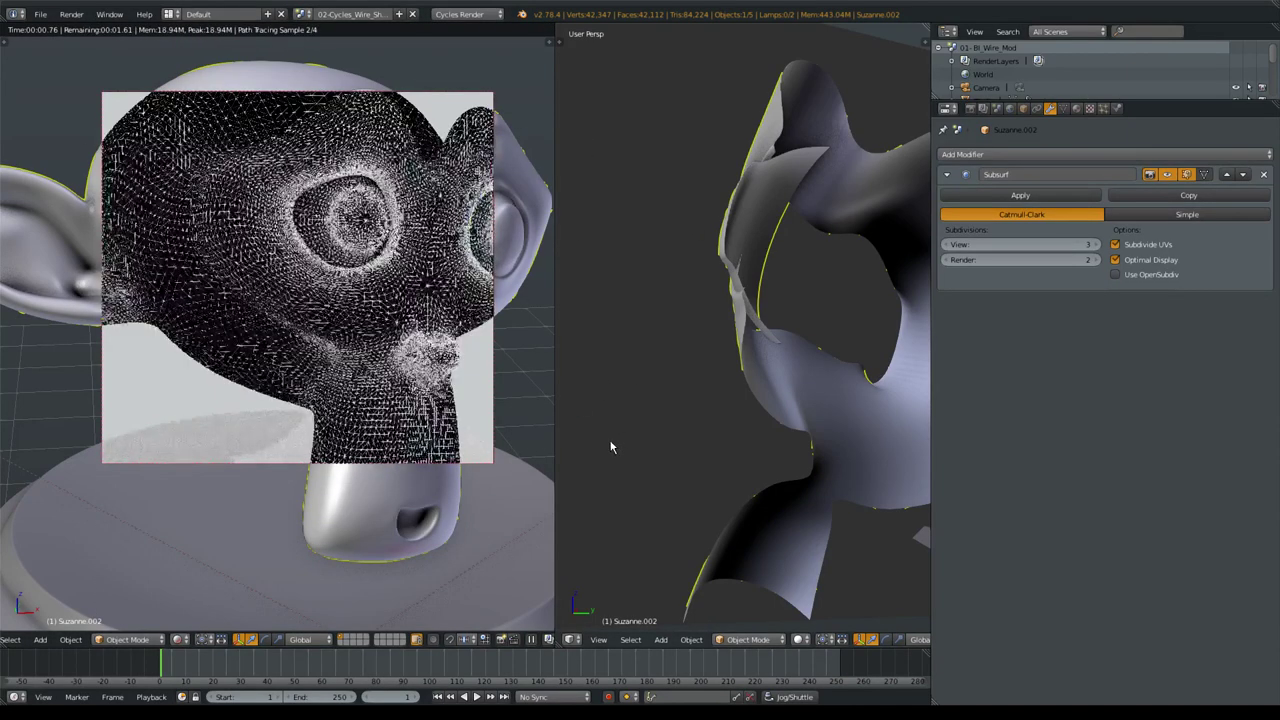
Show the material's shader nodes centred on the Wireframe node, then open the 03-BI_Freestyle scene.
key("shift+F3")
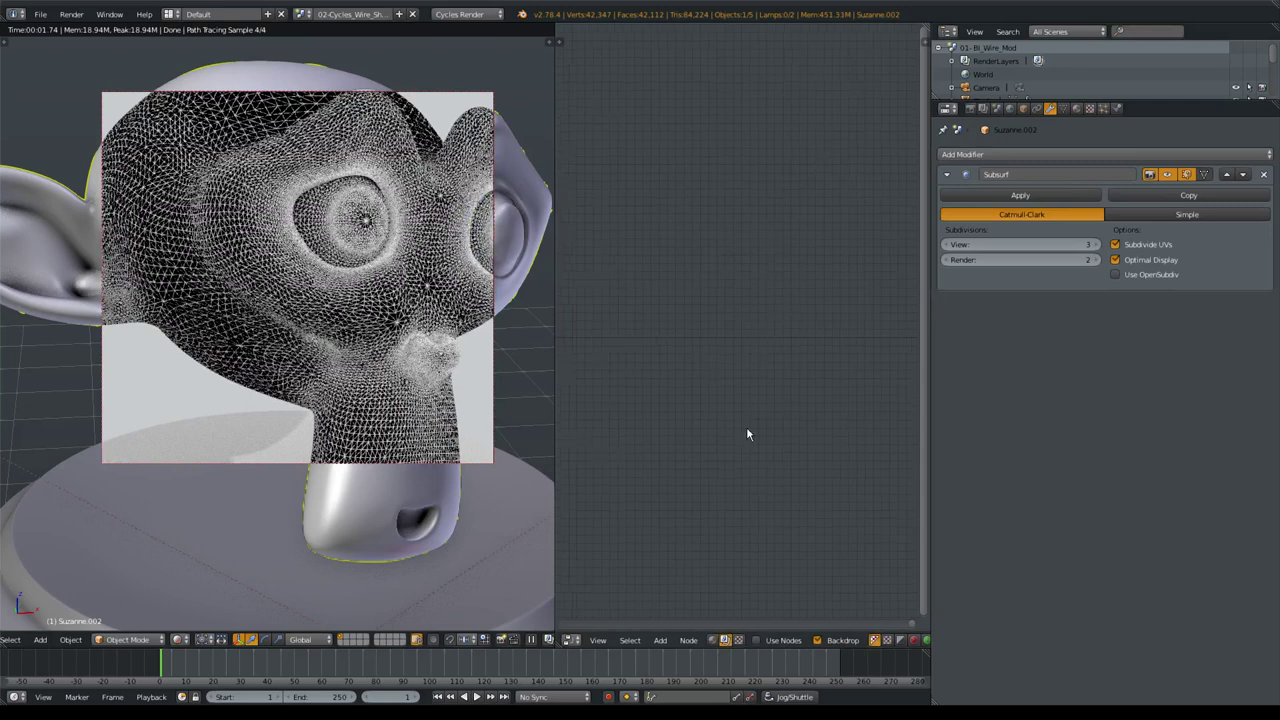
left_click(714, 640)
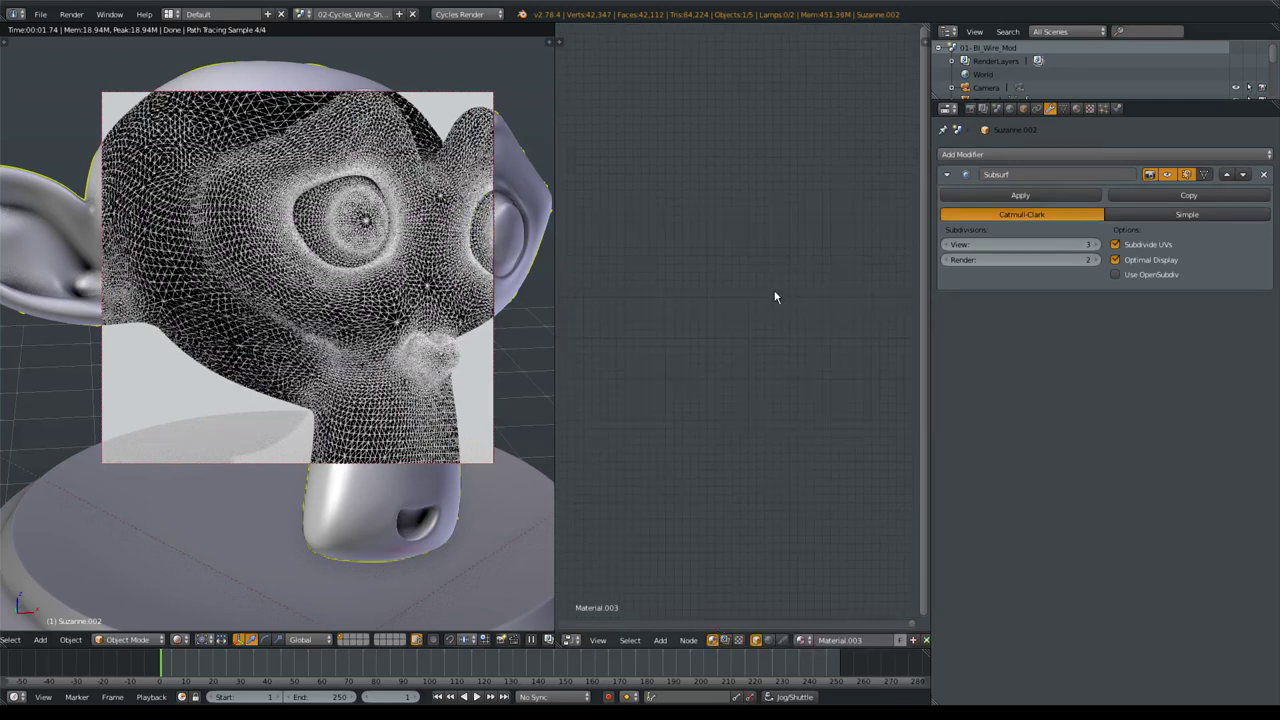
key("Home")
scroll(652, 334, "up", 4)
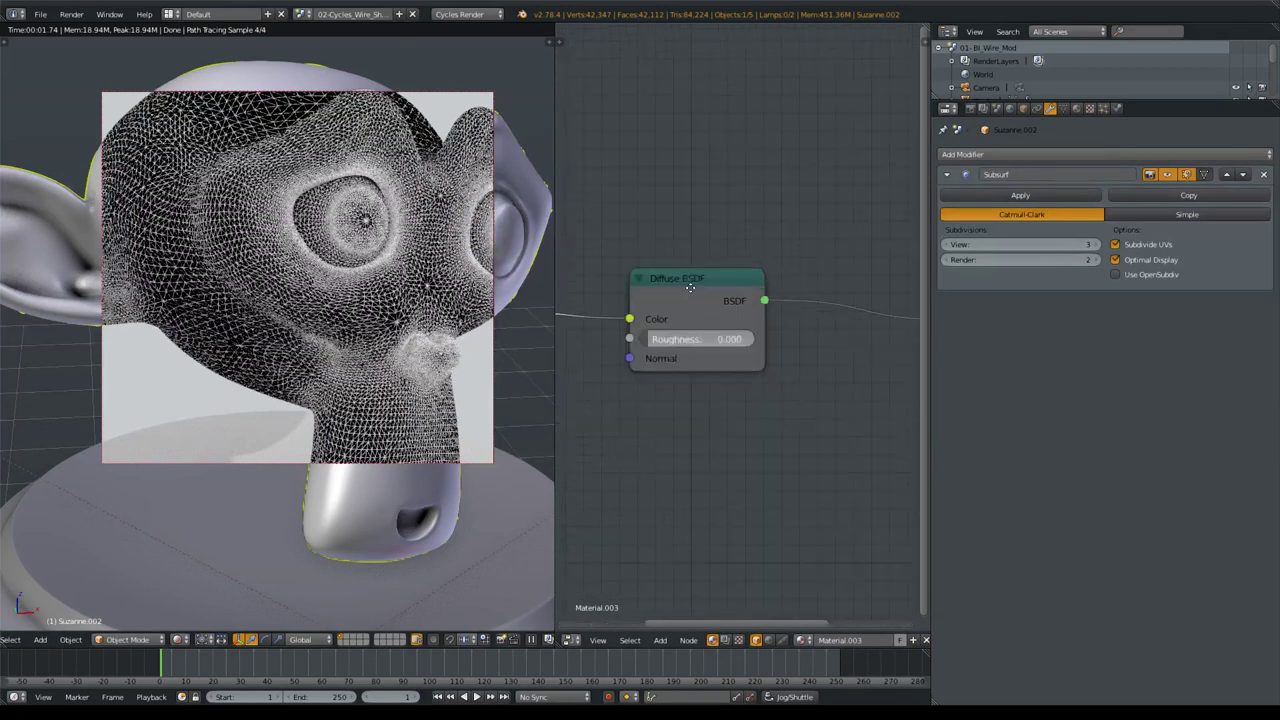
middle_click_drag(560, 300, 747, 300)
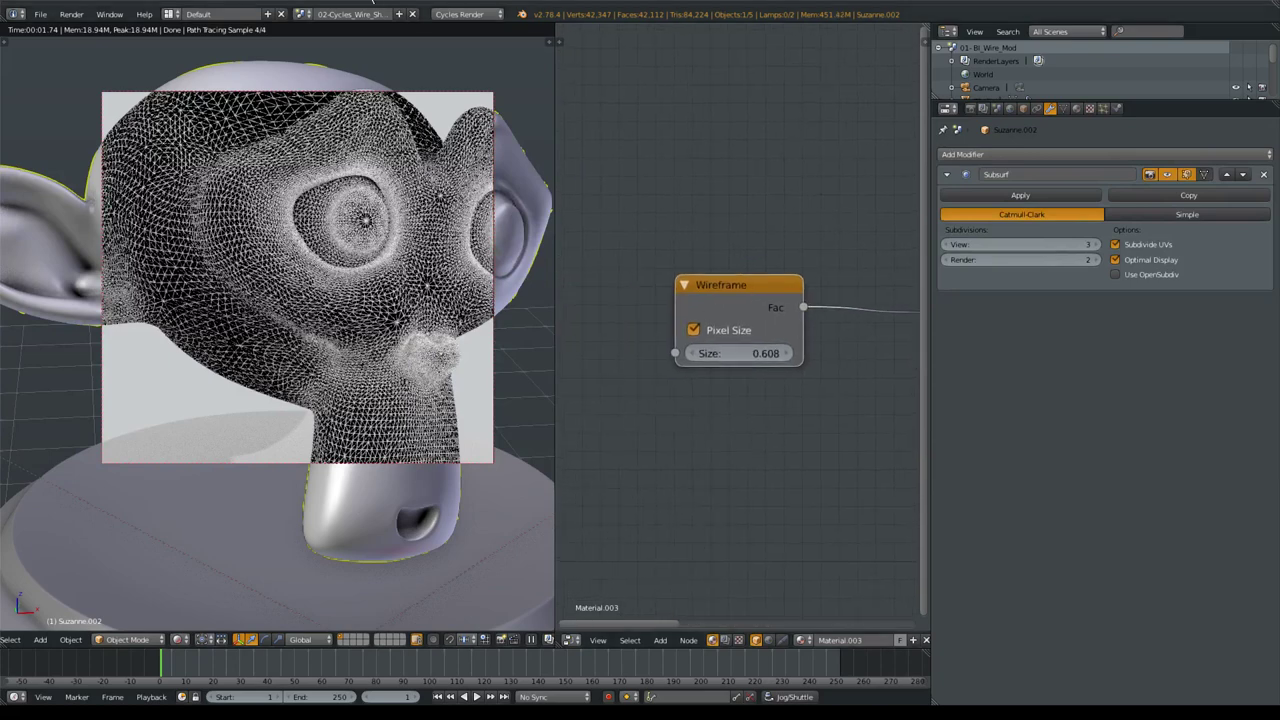
left_click(303, 14)
left_click(332, 63)
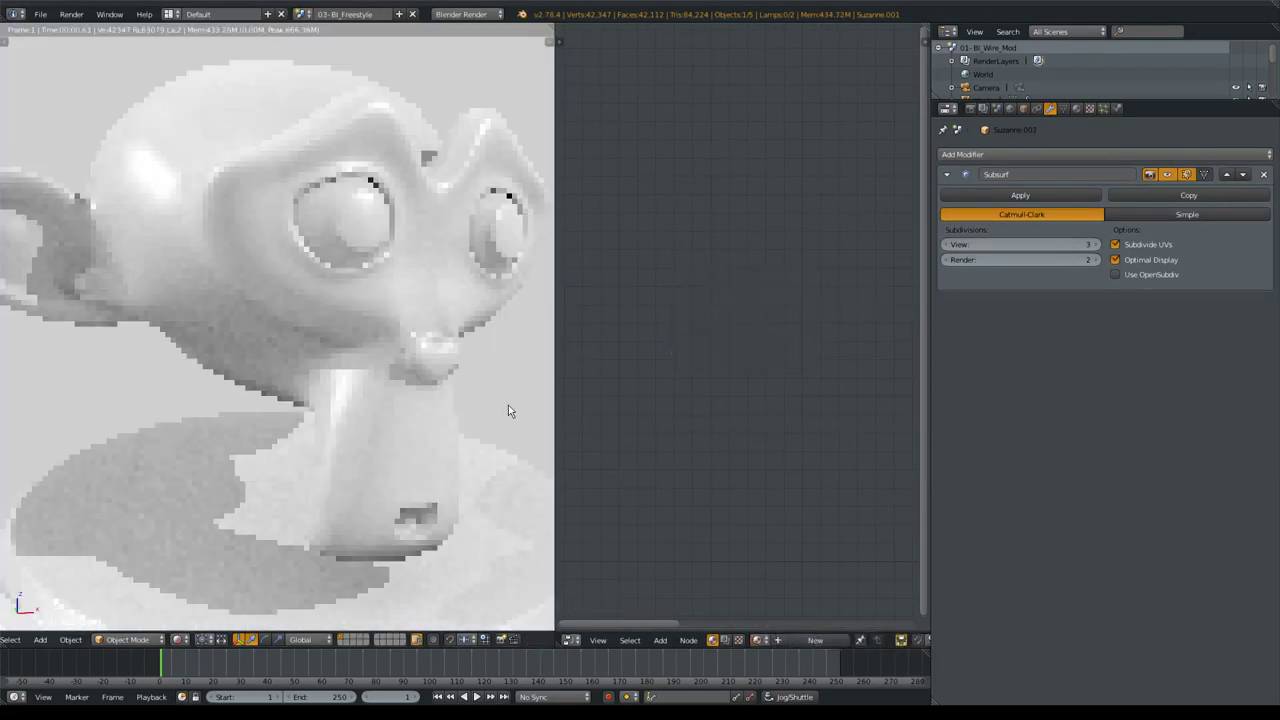
Render the Freestyle pedestal scene with F12 and review its Render properties.
key("z")
left_click(398, 356)
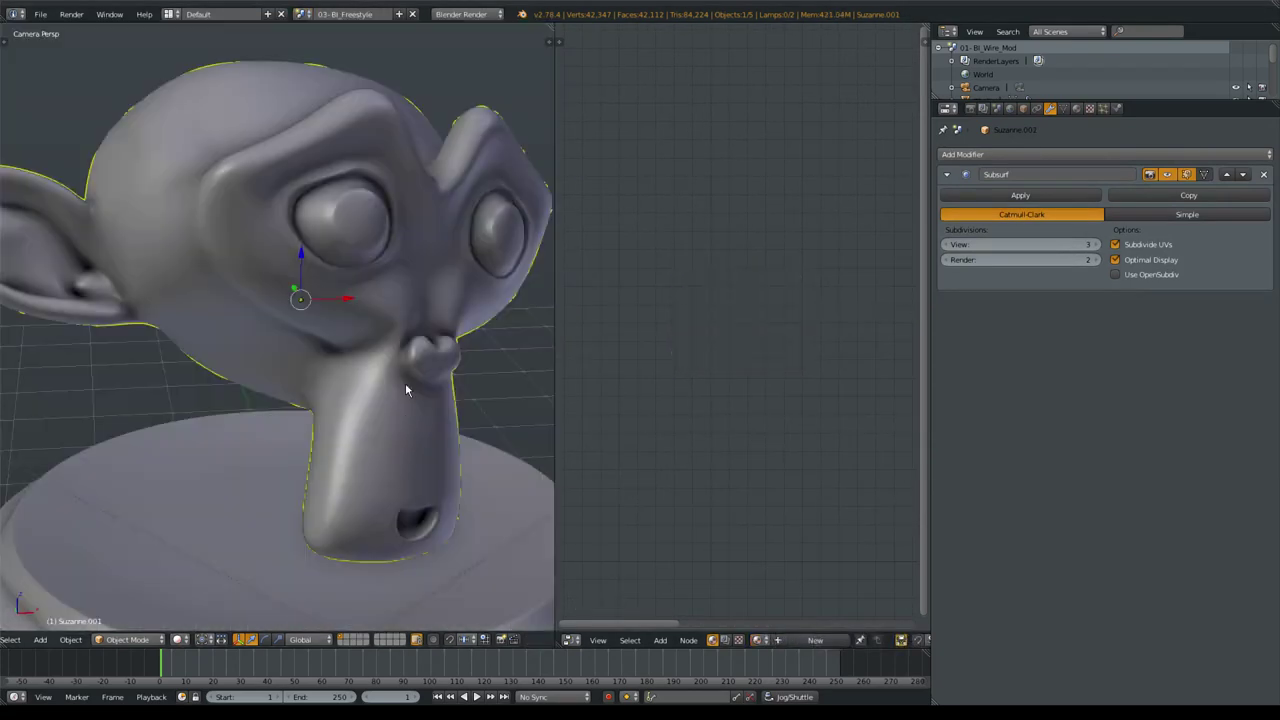
key("shift+z")
key("shift+z")
key("F12")
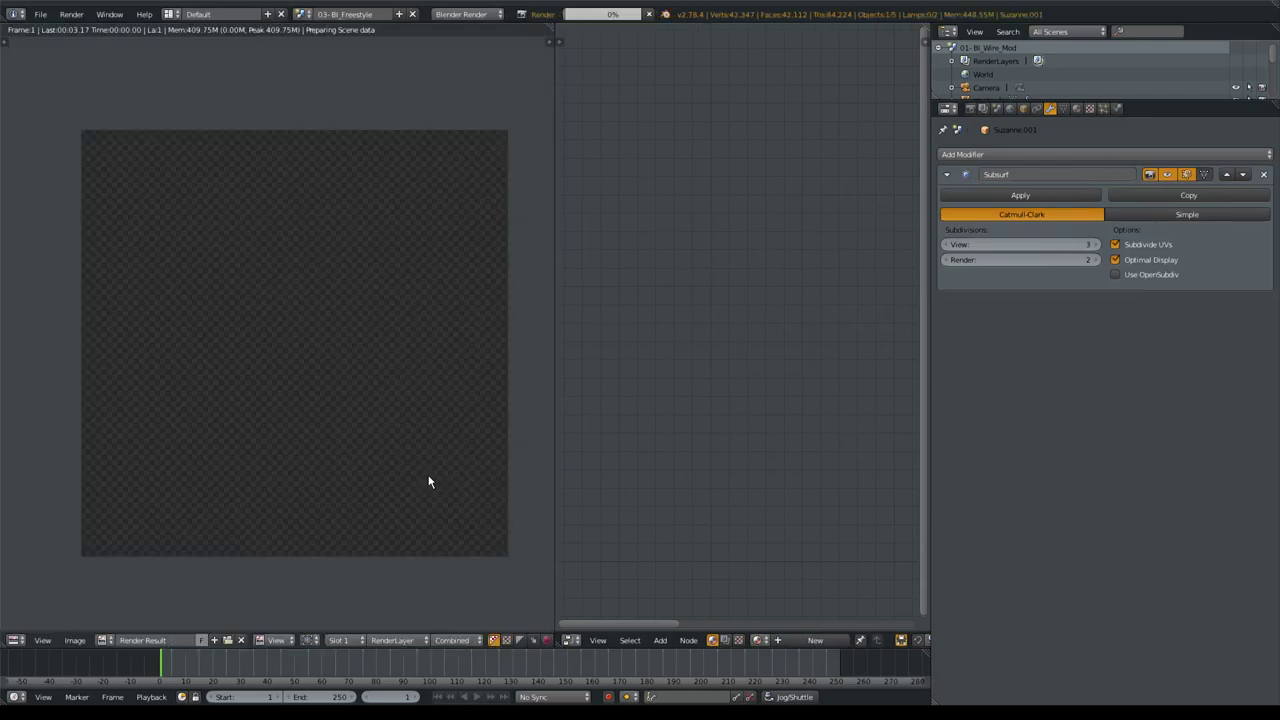
left_click(970, 108)
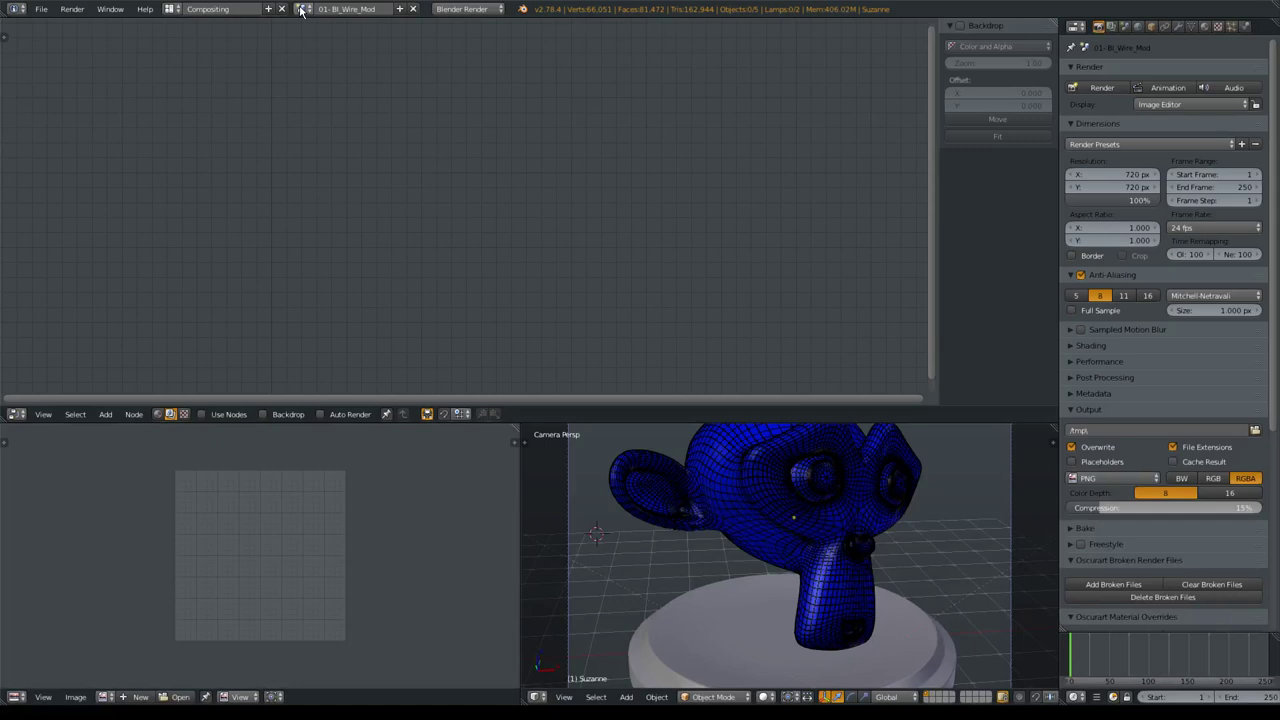
left_click(302, 10)
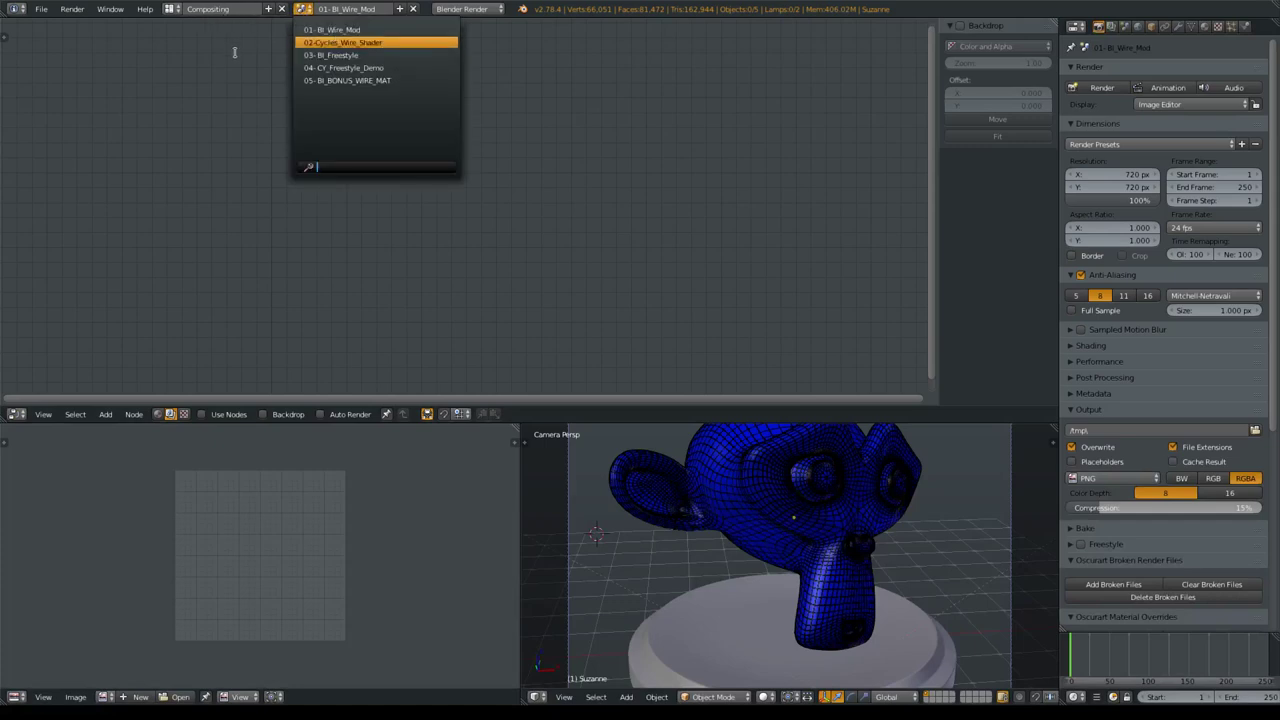
Visit 04-CY_Freestyle_Demo, then open 05-BI_BONUS_WIRE_MAT in a maximized 3D view and render it.
left_click(176, 9)
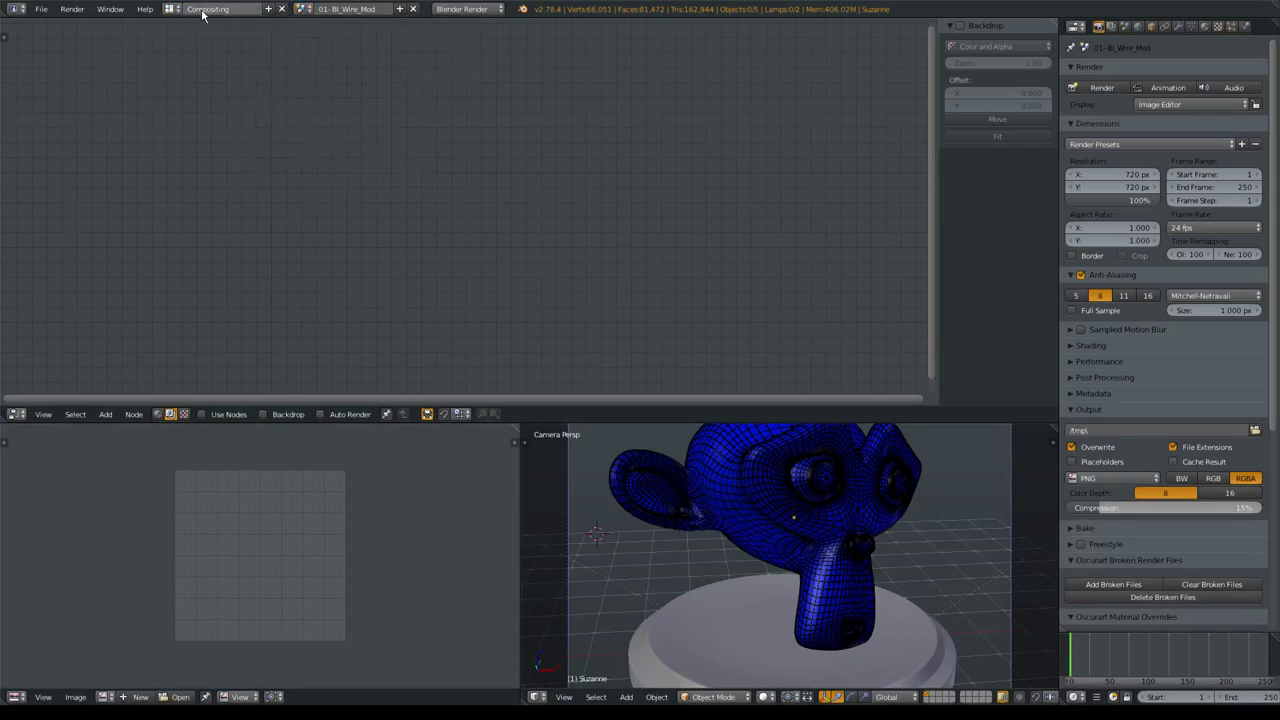
left_click(302, 9)
left_click(367, 70)
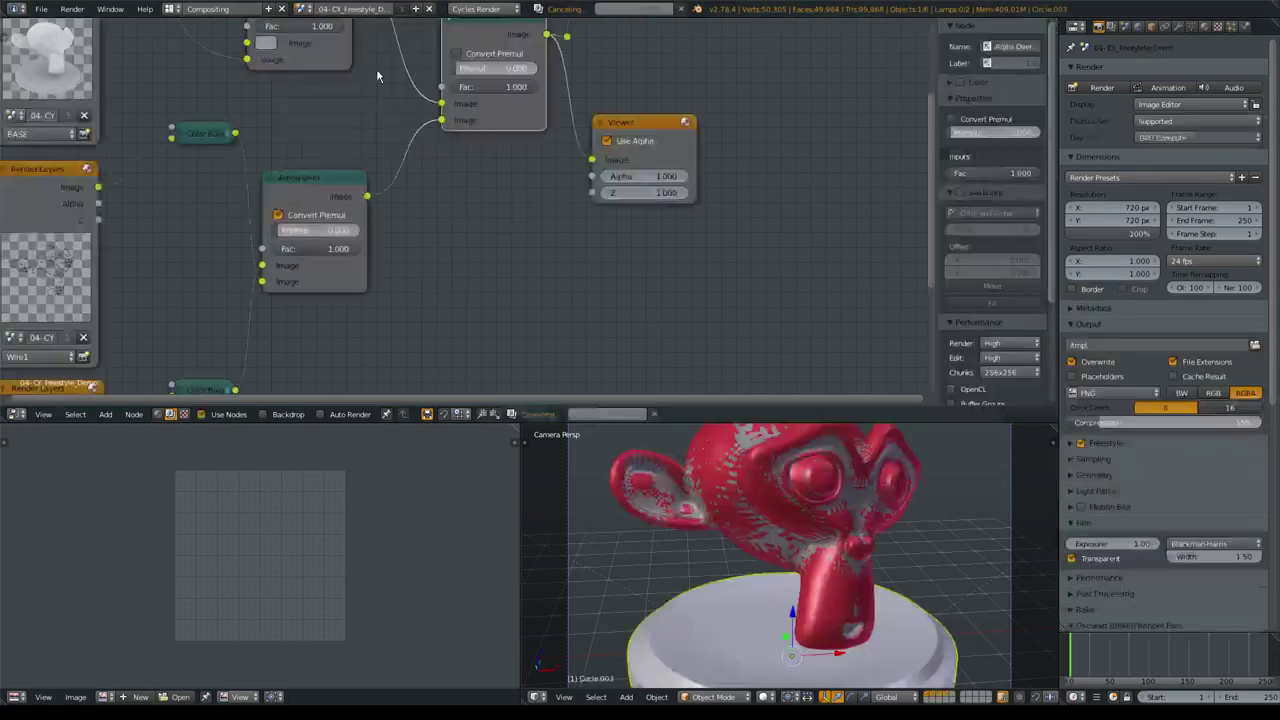
left_click(307, 9)
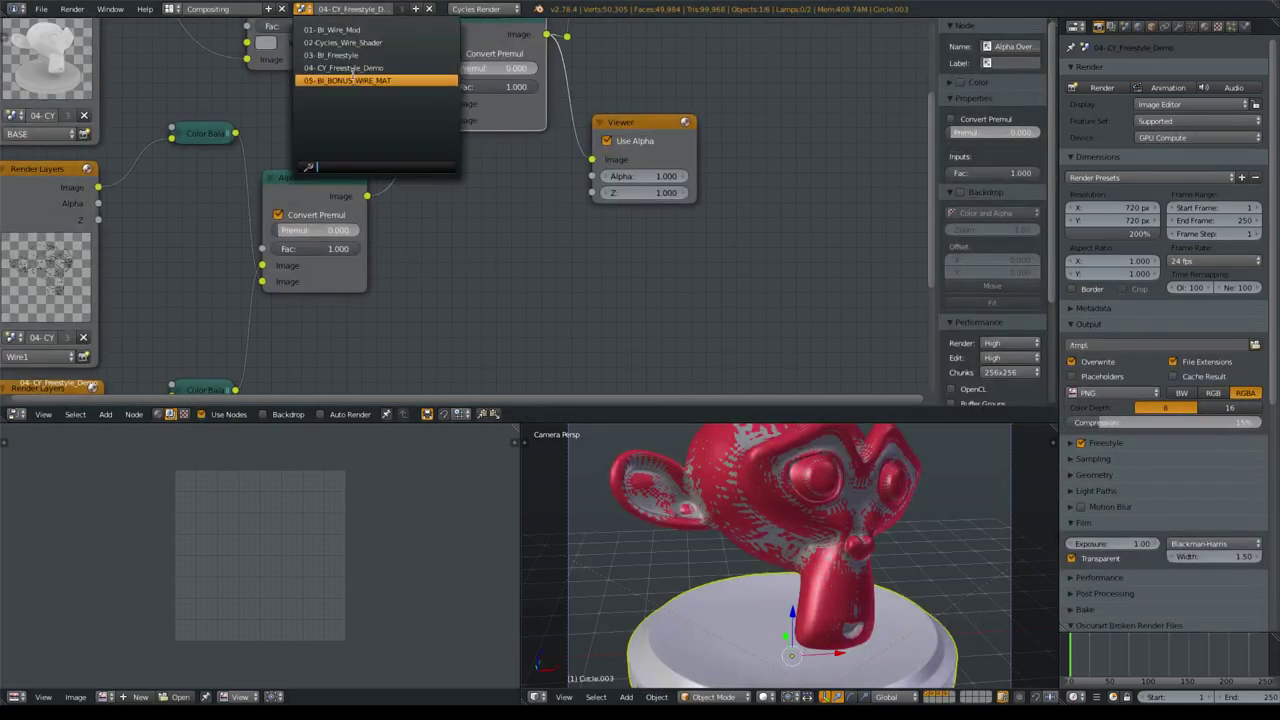
left_click(360, 81)
key("ctrl+Up")
key("F12")
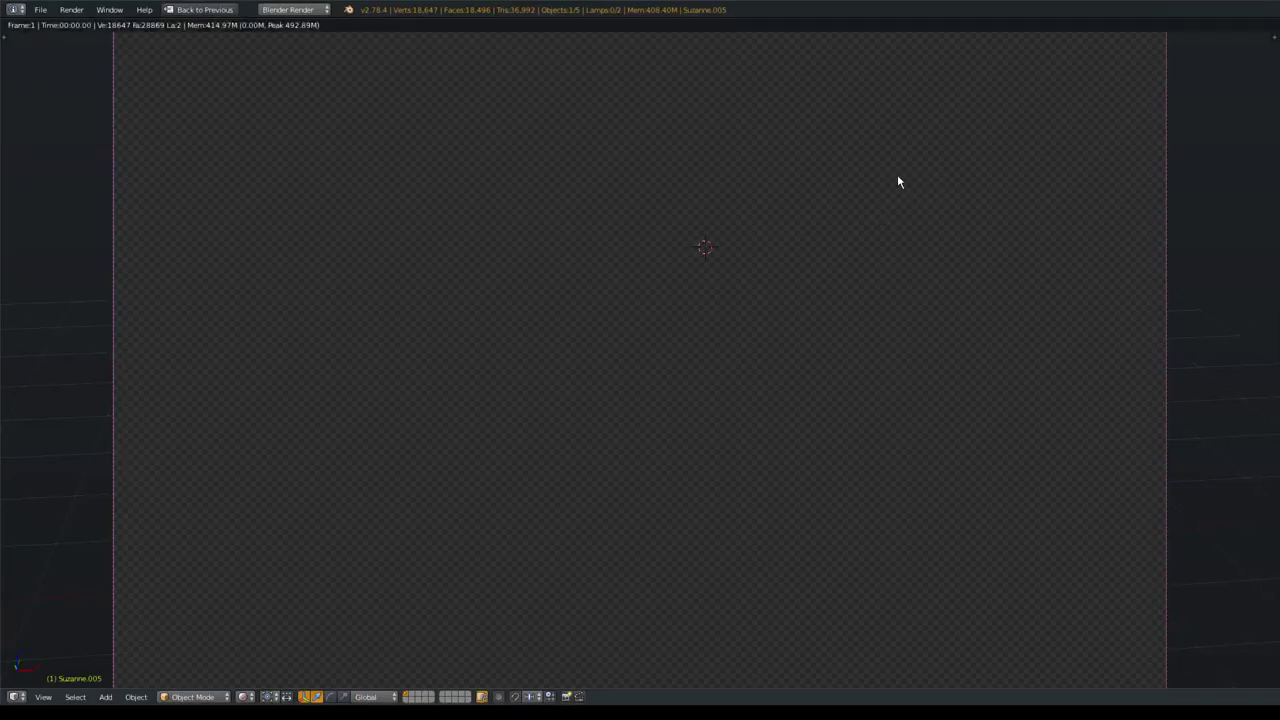